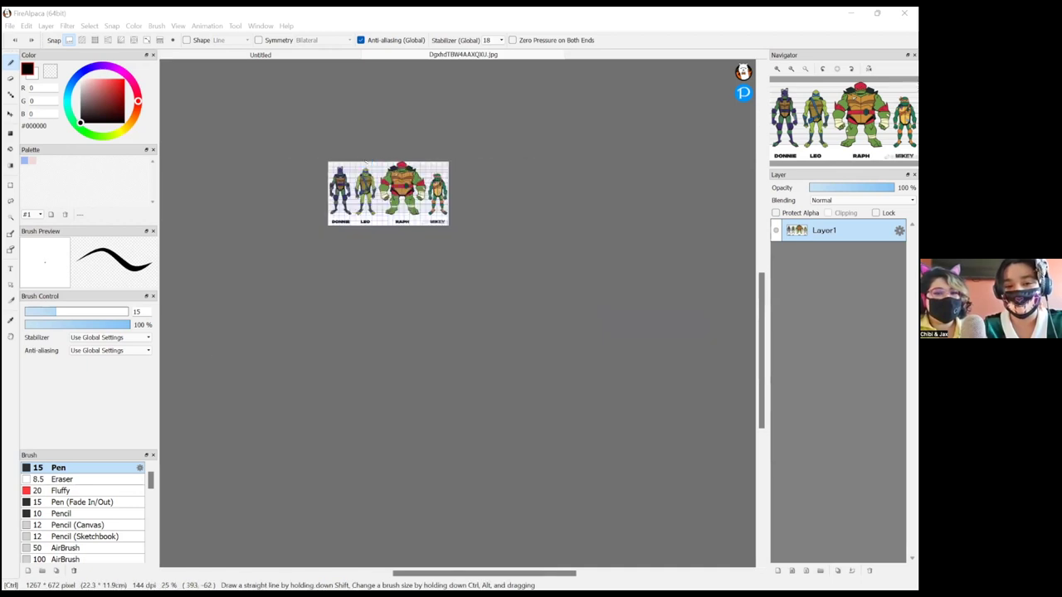
- Set the pen colour to bright yellow (#FFF700) for marking up the turtle lineup image
{"action": "scroll", "coordinate": [366, 162], "scroll_direction": "down", "scroll_amount": 1}
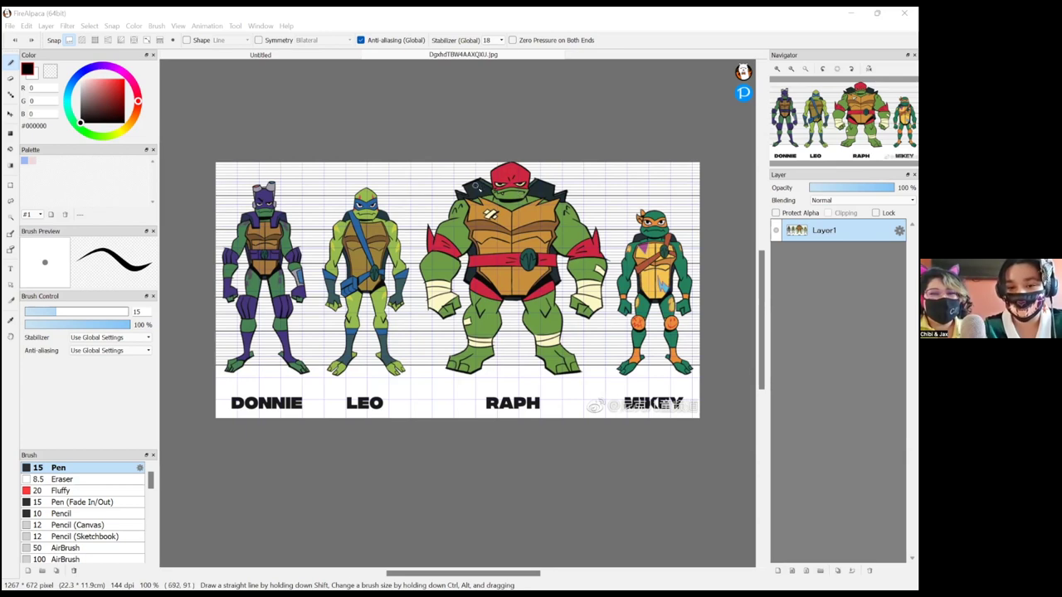
{"action": "scroll", "coordinate": [479, 190], "scroll_direction": "down", "scroll_amount": 3}
{"action": "scroll", "coordinate": [479, 189], "scroll_direction": "up", "scroll_amount": 2}
{"action": "scroll", "coordinate": [479, 189], "scroll_direction": "up", "scroll_amount": 3}
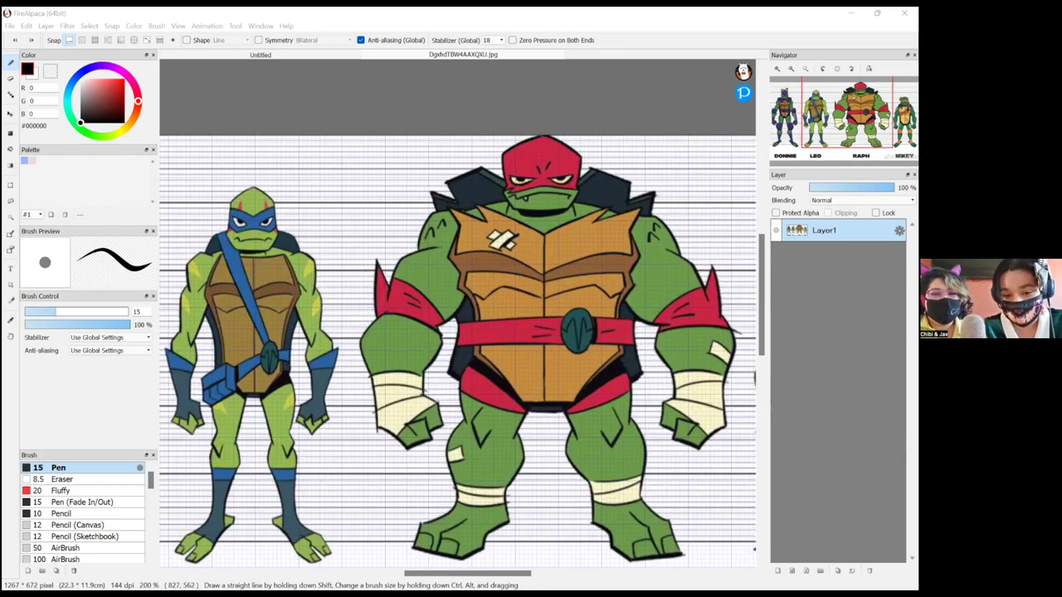
{"action": "left_click_drag", "start_coordinate": [473, 574], "coordinate": [499, 593]}
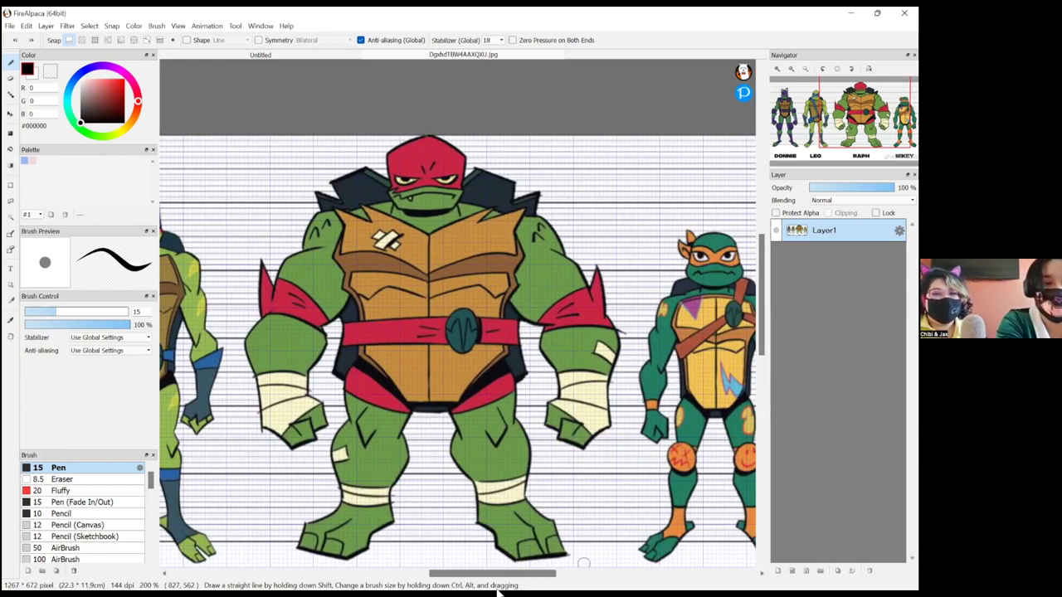
{"action": "mouse_move", "coordinate": [137, 115]}
{"action": "left_mouse_down"}
{"action": "mouse_move", "coordinate": [124, 133]}
{"action": "mouse_move", "coordinate": [129, 79]}
{"action": "left_mouse_up"}
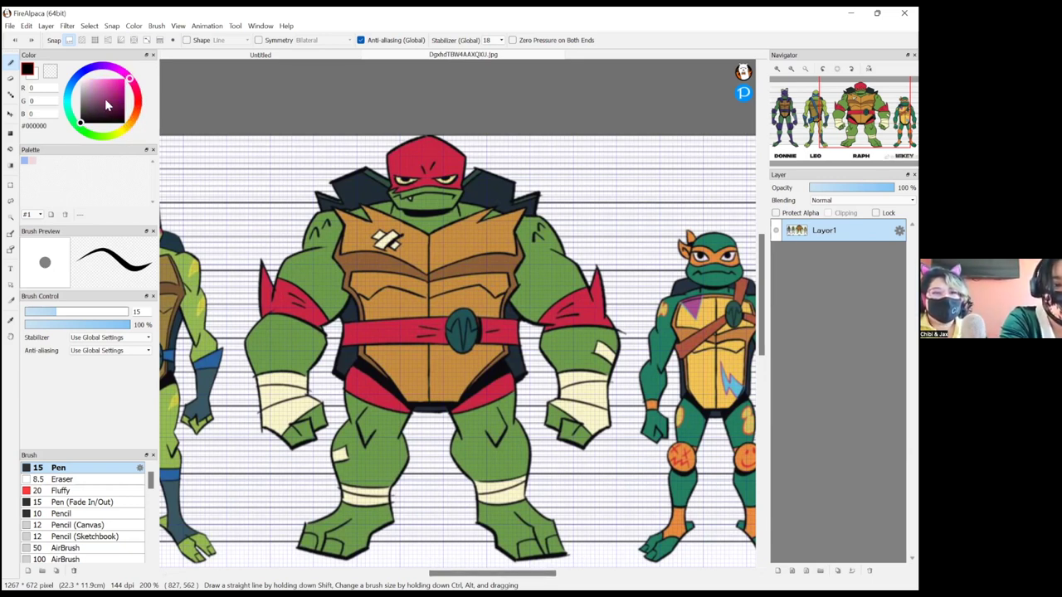
{"action": "mouse_move", "coordinate": [81, 122]}
{"action": "left_mouse_down"}
{"action": "mouse_move", "coordinate": [111, 84]}
{"action": "mouse_move", "coordinate": [142, 117]}
{"action": "mouse_move", "coordinate": [136, 124]}
{"action": "mouse_move", "coordinate": [68, 93]}
{"action": "mouse_move", "coordinate": [72, 84]}
{"action": "mouse_move", "coordinate": [73, 121]}
{"action": "mouse_move", "coordinate": [135, 118]}
{"action": "mouse_move", "coordinate": [127, 127]}
{"action": "left_mouse_up"}
{"action": "mouse_move", "coordinate": [119, 87]}
{"action": "left_mouse_down"}
{"action": "mouse_move", "coordinate": [96, 80]}
{"action": "mouse_move", "coordinate": [125, 79]}
{"action": "left_mouse_up"}
{"action": "left_click_drag", "start_coordinate": [126, 132], "coordinate": [125, 133]}
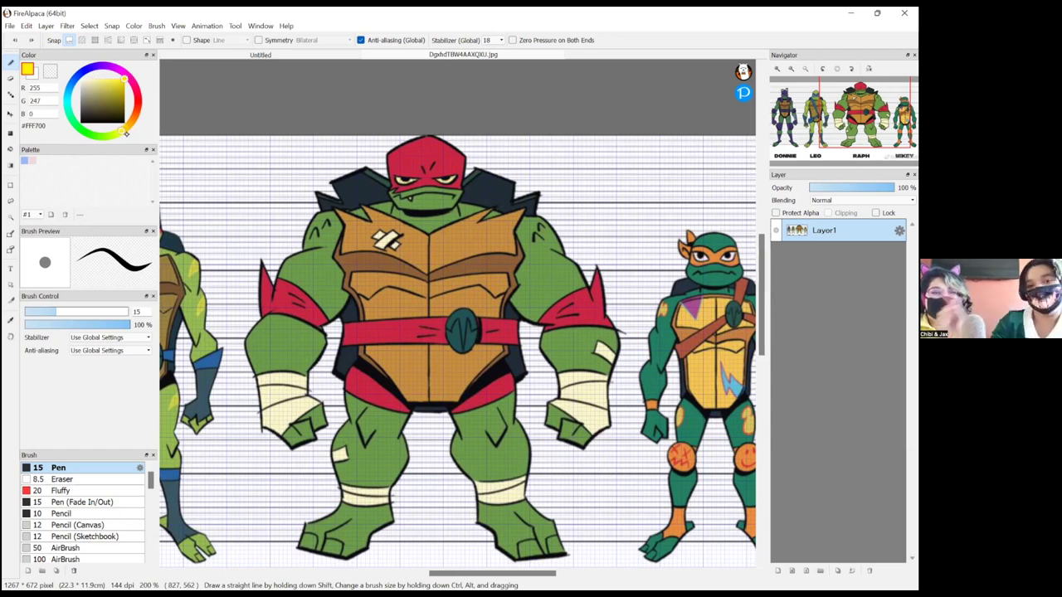
- Try a yellow circle around Raph's head, undo it, and reduce the pen size to 3.8
{"action": "mouse_move", "coordinate": [399, 157]}
{"action": "left_mouse_down"}
{"action": "mouse_move", "coordinate": [464, 164]}
{"action": "mouse_move", "coordinate": [421, 203]}
{"action": "mouse_move", "coordinate": [380, 147]}
{"action": "mouse_move", "coordinate": [387, 189]}
{"action": "left_mouse_up"}
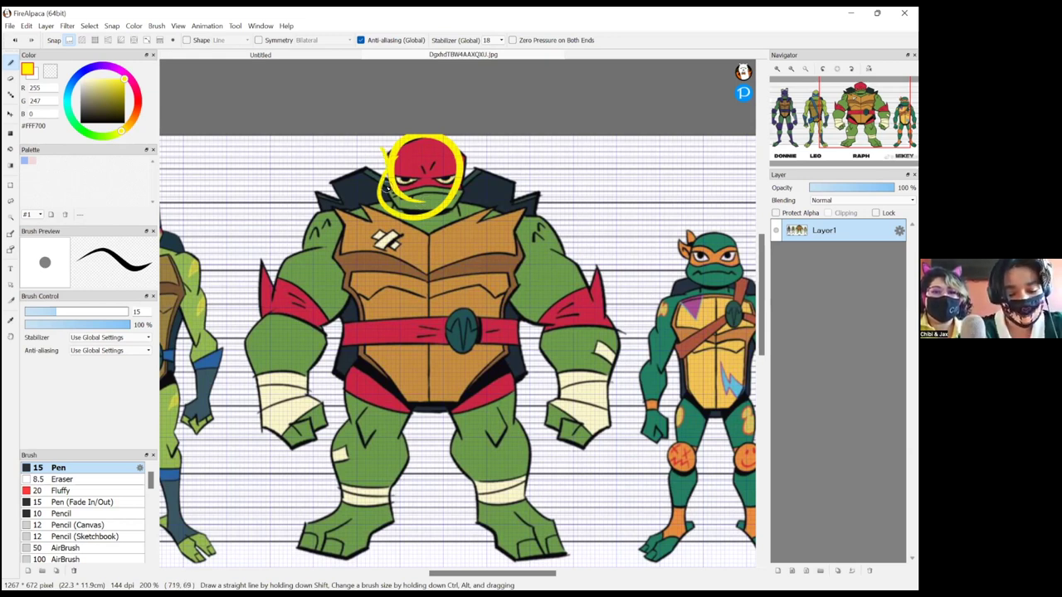
{"action": "key", "text": "ctrl+z"}
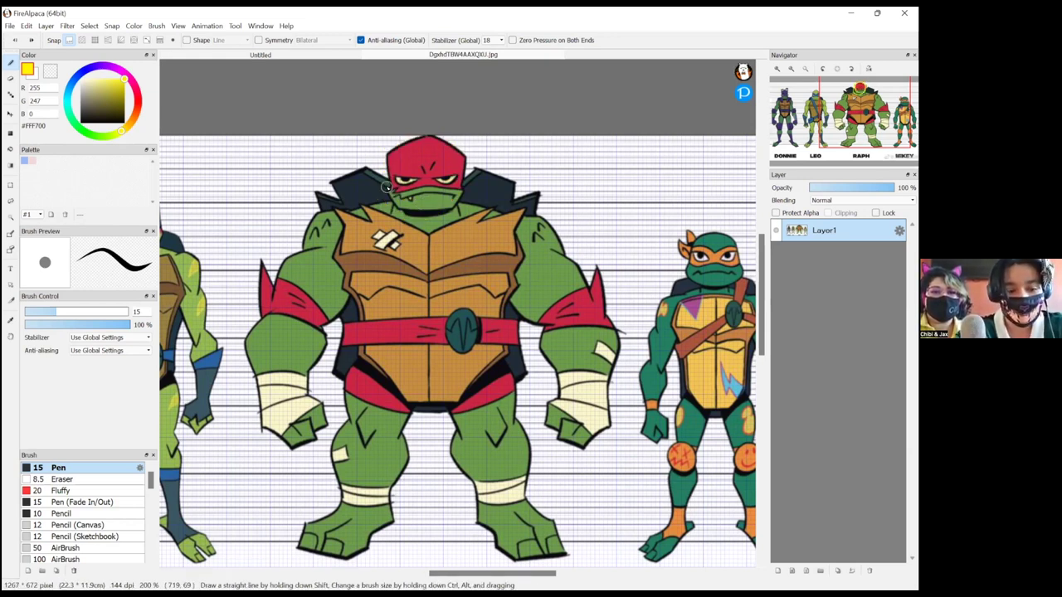
{"action": "left_click_drag", "start_coordinate": [62, 312], "coordinate": [35, 309]}
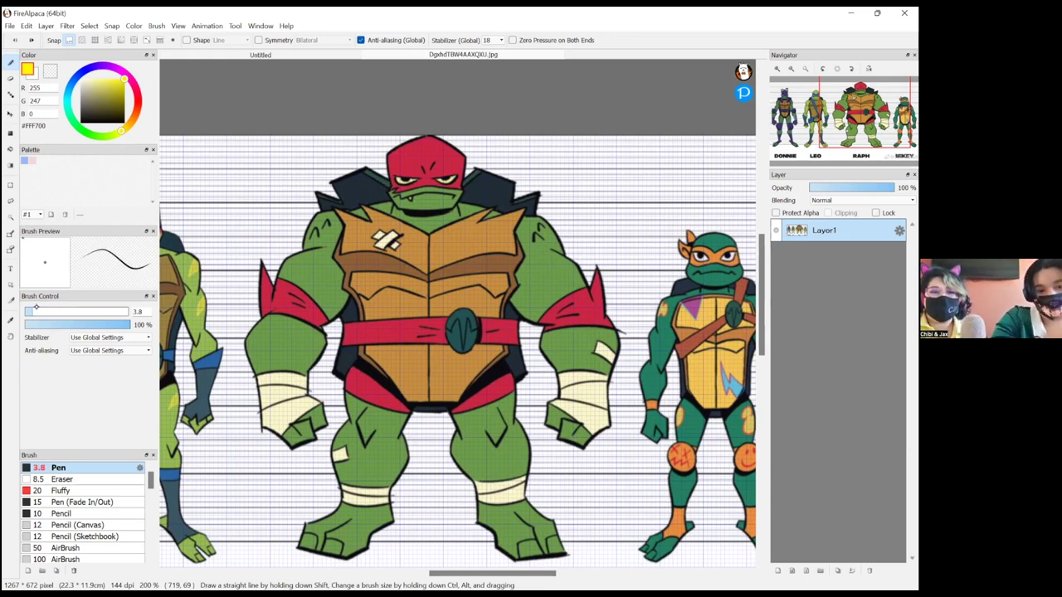
- Outline Raph's torso and Mikey's torso with yellow four-sided shapes
{"action": "mouse_move", "coordinate": [339, 217]}
{"action": "left_mouse_down"}
{"action": "mouse_move", "coordinate": [477, 226]}
{"action": "mouse_move", "coordinate": [523, 241]}
{"action": "left_mouse_up"}
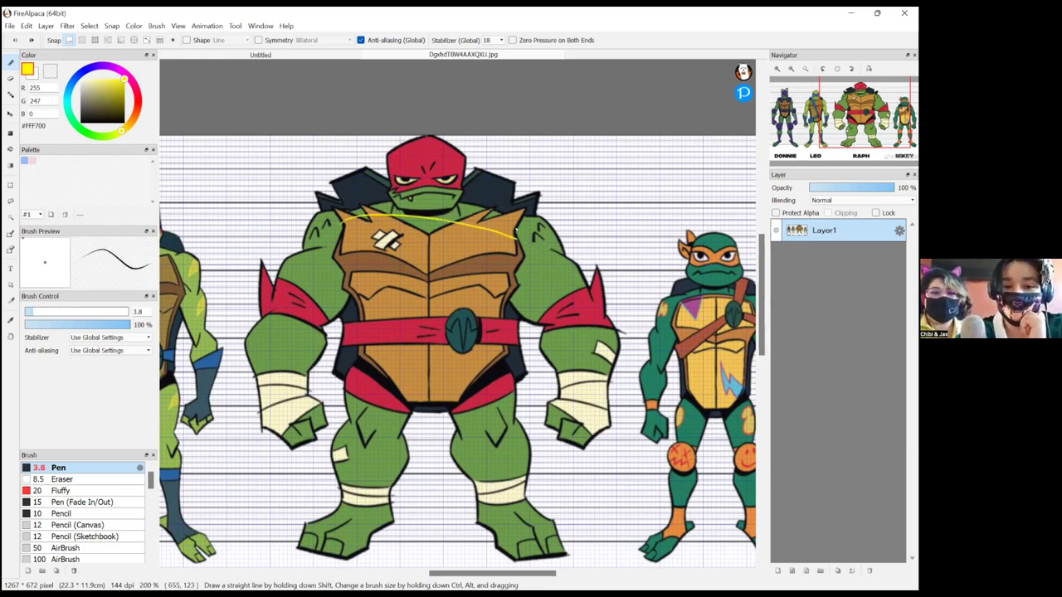
{"action": "mouse_move", "coordinate": [339, 225]}
{"action": "left_mouse_down"}
{"action": "mouse_move", "coordinate": [356, 331]}
{"action": "mouse_move", "coordinate": [391, 387]}
{"action": "mouse_move", "coordinate": [511, 390]}
{"action": "mouse_move", "coordinate": [501, 379]}
{"action": "mouse_move", "coordinate": [523, 222]}
{"action": "left_mouse_up"}
{"action": "left_click_drag", "start_coordinate": [524, 222], "coordinate": [496, 390]}
{"action": "scroll", "coordinate": [484, 365], "scroll_direction": "down", "scroll_amount": 1}
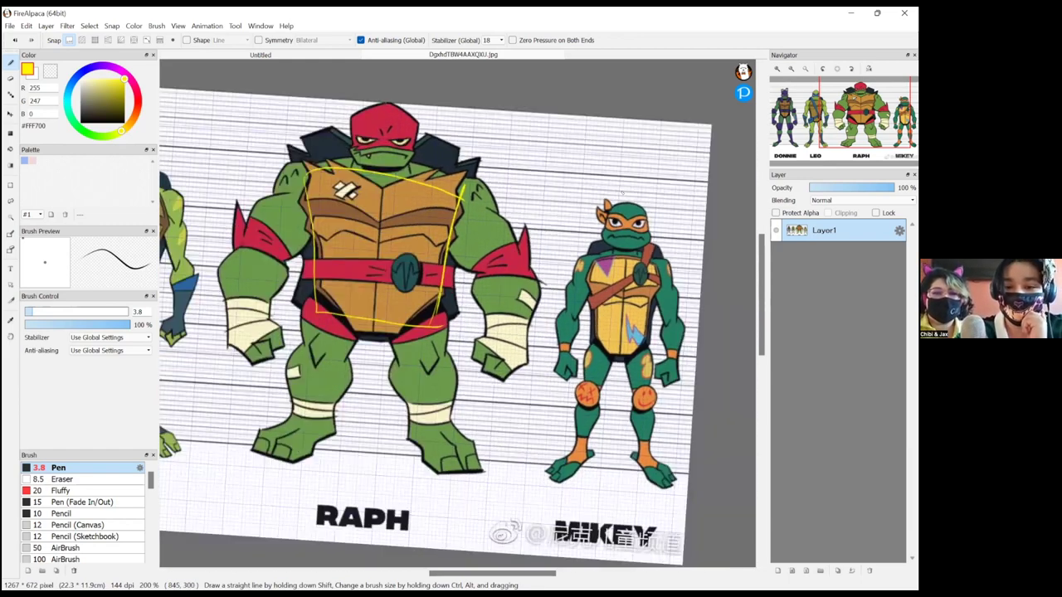
{"action": "mouse_move", "coordinate": [625, 266]}
{"action": "left_mouse_down"}
{"action": "mouse_move", "coordinate": [594, 357]}
{"action": "mouse_move", "coordinate": [632, 359]}
{"action": "mouse_move", "coordinate": [654, 269]}
{"action": "mouse_move", "coordinate": [596, 262]}
{"action": "left_mouse_up"}
- Outline the upper arm, forearm and fist of Raph's arm nearest Mikey with rounded yellow shapes
{"action": "scroll", "coordinate": [581, 274], "scroll_direction": "down", "scroll_amount": 1}
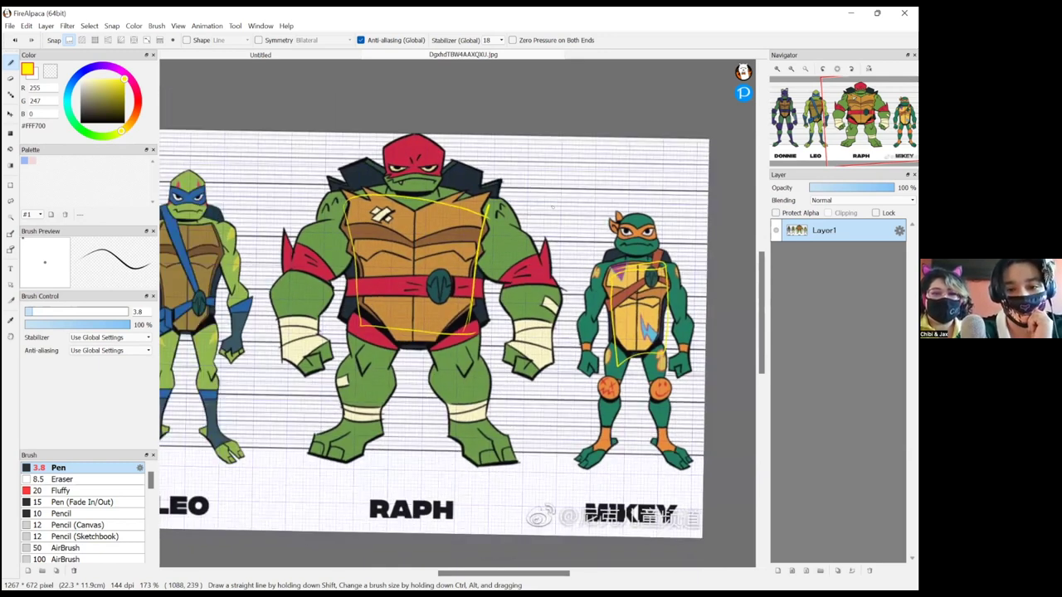
{"action": "mouse_move", "coordinate": [491, 259]}
{"action": "left_mouse_down"}
{"action": "mouse_move", "coordinate": [525, 220]}
{"action": "mouse_move", "coordinate": [503, 206]}
{"action": "left_mouse_up"}
{"action": "mouse_move", "coordinate": [551, 264]}
{"action": "left_mouse_down"}
{"action": "mouse_move", "coordinate": [523, 283]}
{"action": "mouse_move", "coordinate": [535, 276]}
{"action": "left_mouse_up"}
{"action": "mouse_move", "coordinate": [558, 345]}
{"action": "left_mouse_down"}
{"action": "mouse_move", "coordinate": [521, 343]}
{"action": "mouse_move", "coordinate": [567, 358]}
{"action": "left_mouse_up"}
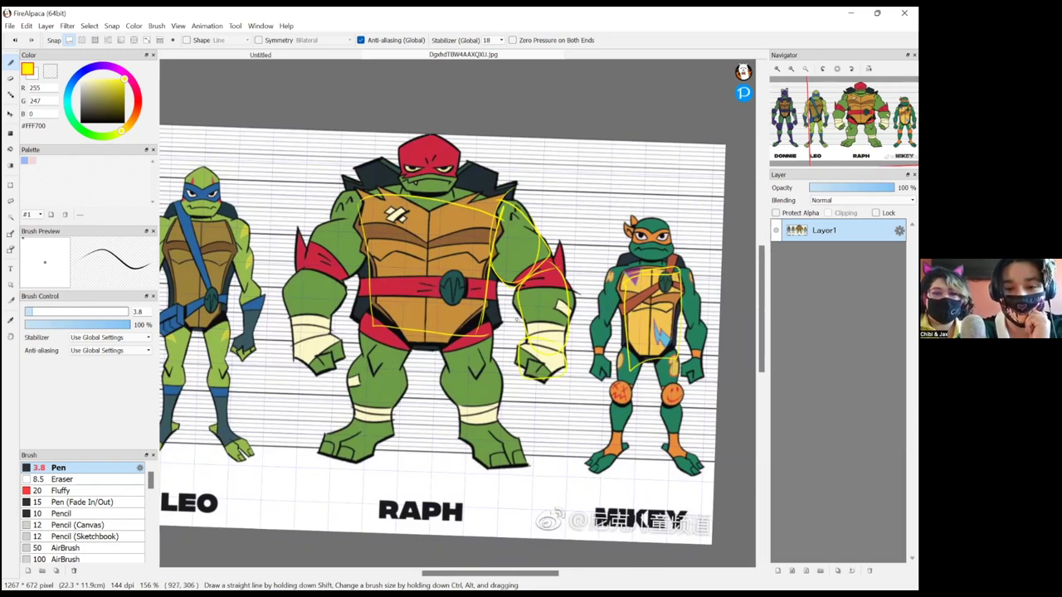
- Outline Raph's arm nearest Leo with a yellow upper-arm oval, an elbow circle, a forearm shape and a fist shape
{"action": "mouse_move", "coordinate": [356, 188]}
{"action": "left_mouse_down"}
{"action": "mouse_move", "coordinate": [366, 245]}
{"action": "mouse_move", "coordinate": [339, 196]}
{"action": "left_mouse_up"}
{"action": "mouse_move", "coordinate": [312, 259]}
{"action": "left_mouse_down"}
{"action": "mouse_move", "coordinate": [330, 249]}
{"action": "mouse_move", "coordinate": [310, 272]}
{"action": "left_mouse_up"}
{"action": "mouse_move", "coordinate": [302, 256]}
{"action": "left_mouse_down"}
{"action": "mouse_move", "coordinate": [339, 276]}
{"action": "mouse_move", "coordinate": [327, 318]}
{"action": "mouse_move", "coordinate": [291, 318]}
{"action": "mouse_move", "coordinate": [331, 332]}
{"action": "left_mouse_up"}
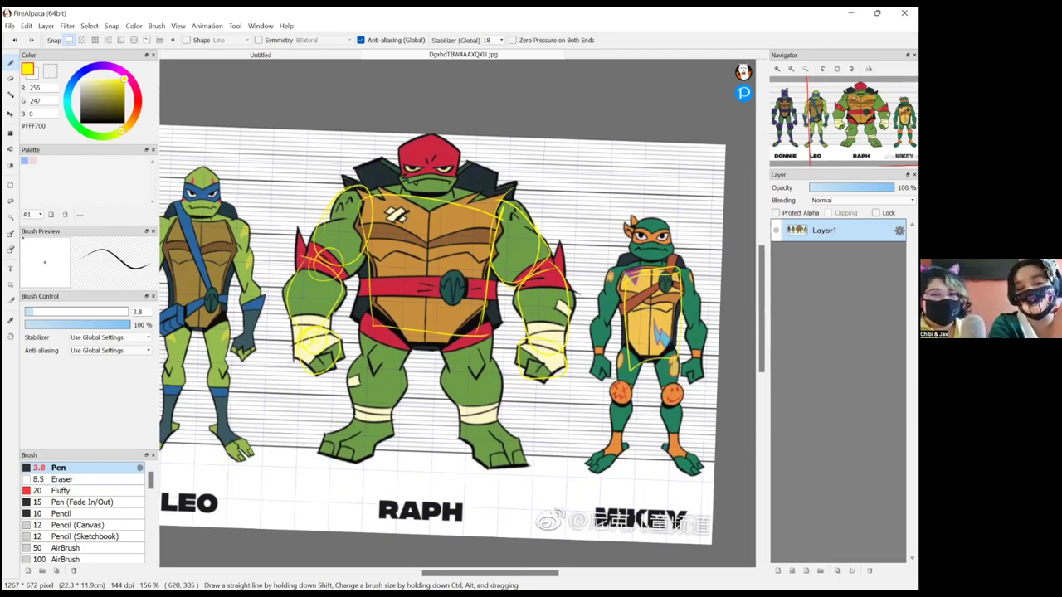
- Draw a yellow curve across the top of Raph's chest and outline his head with overlapping rounded shapes
{"action": "mouse_move", "coordinate": [371, 196]}
{"action": "left_mouse_down"}
{"action": "mouse_move", "coordinate": [469, 188]}
{"action": "mouse_move", "coordinate": [492, 207]}
{"action": "left_mouse_up"}
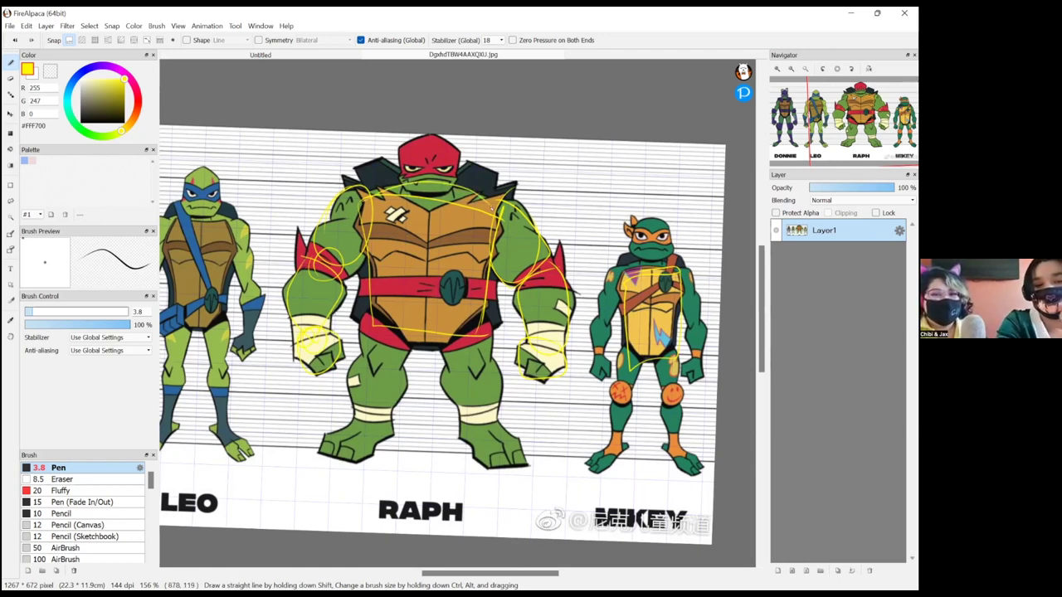
{"action": "mouse_move", "coordinate": [454, 149]}
{"action": "left_mouse_down"}
{"action": "mouse_move", "coordinate": [414, 148]}
{"action": "mouse_move", "coordinate": [433, 190]}
{"action": "mouse_move", "coordinate": [422, 136]}
{"action": "mouse_move", "coordinate": [452, 150]}
{"action": "mouse_move", "coordinate": [407, 185]}
{"action": "mouse_move", "coordinate": [439, 195]}
{"action": "left_mouse_up"}
{"action": "scroll", "coordinate": [498, 131], "scroll_direction": "up", "scroll_amount": 4}
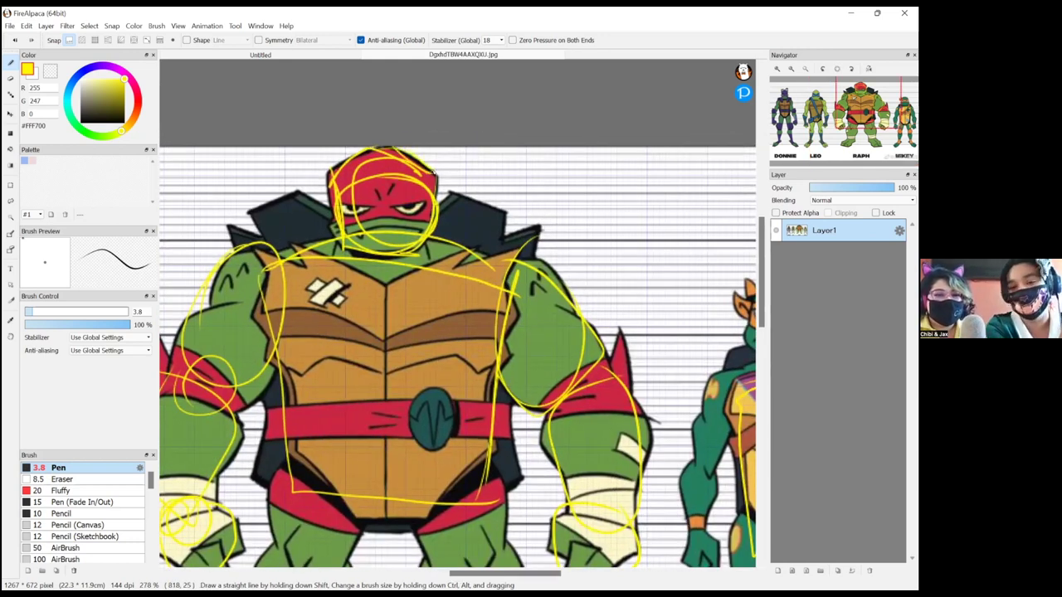
{"action": "scroll", "coordinate": [658, 264], "scroll_direction": "down", "scroll_amount": 4}
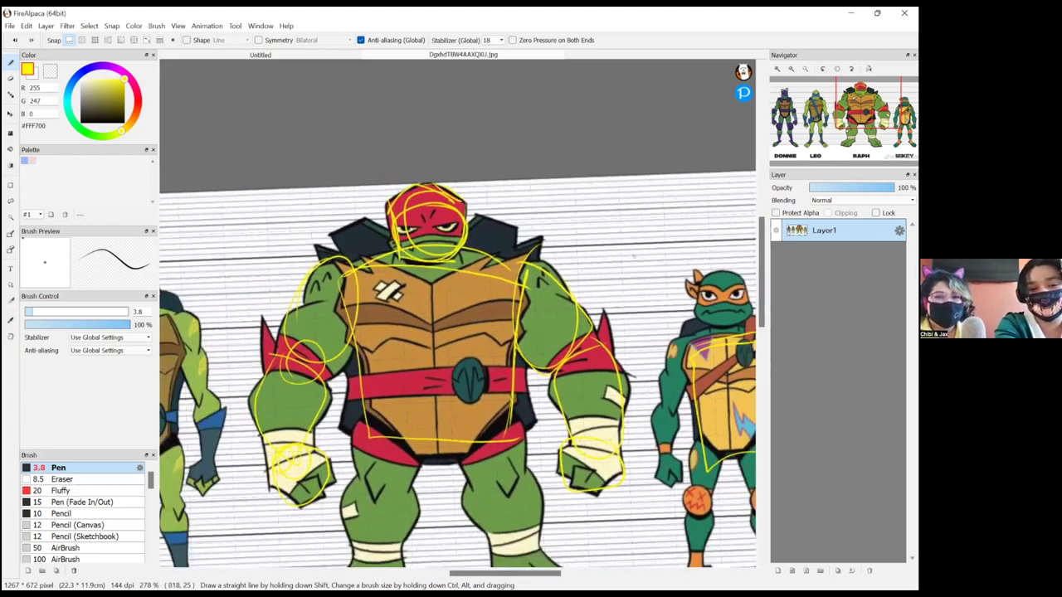
- Draw a long yellow line from Leo's waist across to Raph's lower torso
{"action": "scroll", "coordinate": [658, 264], "scroll_direction": "down", "scroll_amount": 2}
{"action": "scroll", "coordinate": [544, 312], "scroll_direction": "down", "scroll_amount": 1}
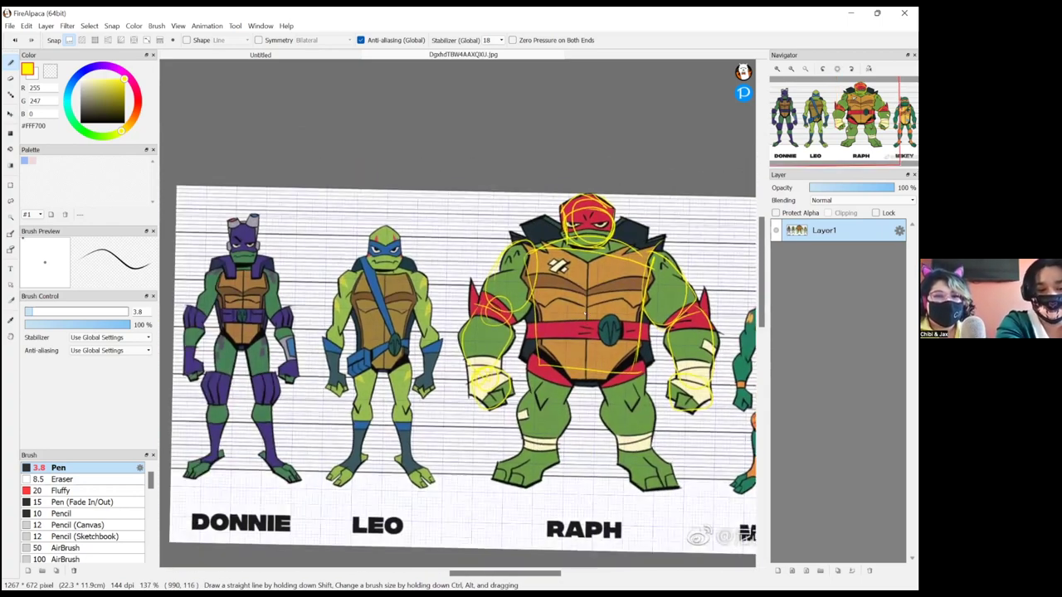
{"action": "scroll", "coordinate": [674, 367], "scroll_direction": "up", "scroll_amount": 2}
{"action": "left_click_drag", "start_coordinate": [303, 325], "coordinate": [673, 370]}
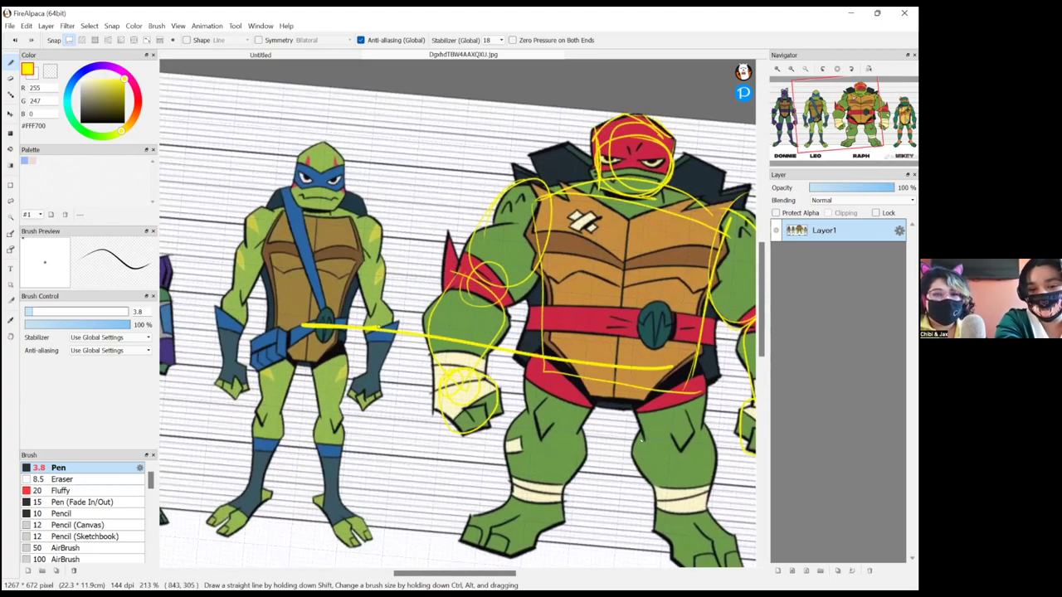
- Circle both of Mikey's orange kneepads in yellow
{"action": "scroll", "coordinate": [458, 332], "scroll_direction": "down", "scroll_amount": 4}
{"action": "scroll", "coordinate": [375, 399], "scroll_direction": "up", "scroll_amount": 2}
{"action": "scroll", "coordinate": [375, 399], "scroll_direction": "up", "scroll_amount": 3}
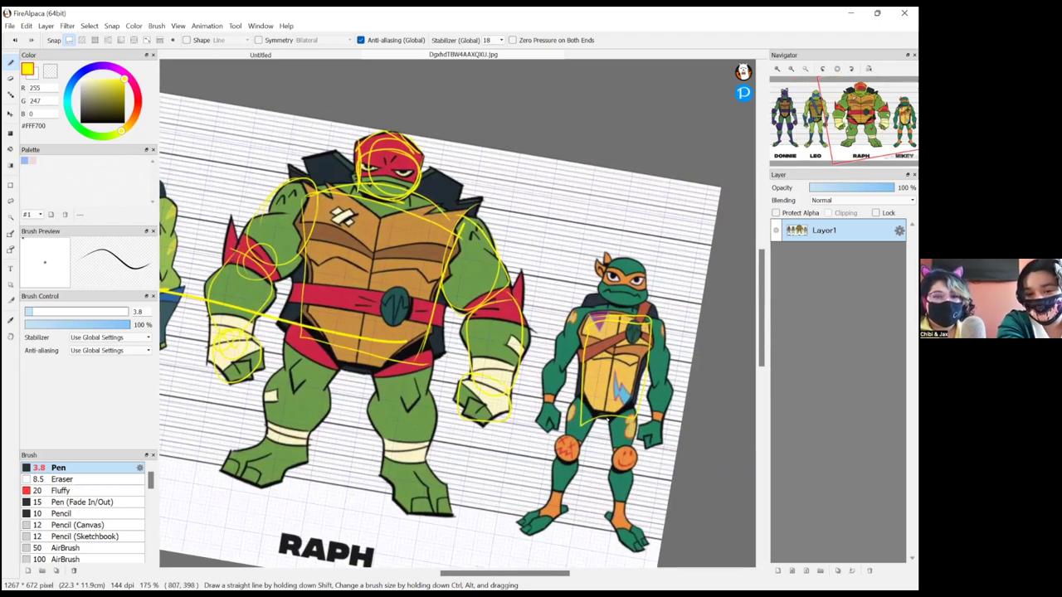
{"action": "scroll", "coordinate": [531, 356], "scroll_direction": "down", "scroll_amount": 1}
{"action": "scroll", "coordinate": [594, 331], "scroll_direction": "up", "scroll_amount": 1}
{"action": "scroll", "coordinate": [594, 329], "scroll_direction": "up", "scroll_amount": 1}
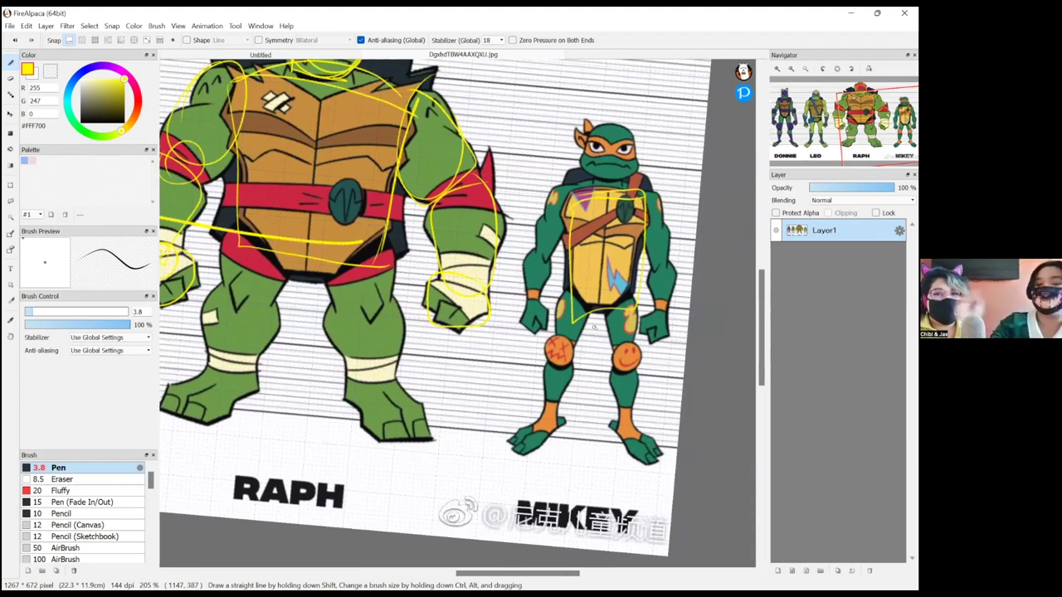
{"action": "scroll", "coordinate": [514, 246], "scroll_direction": "down", "scroll_amount": 2}
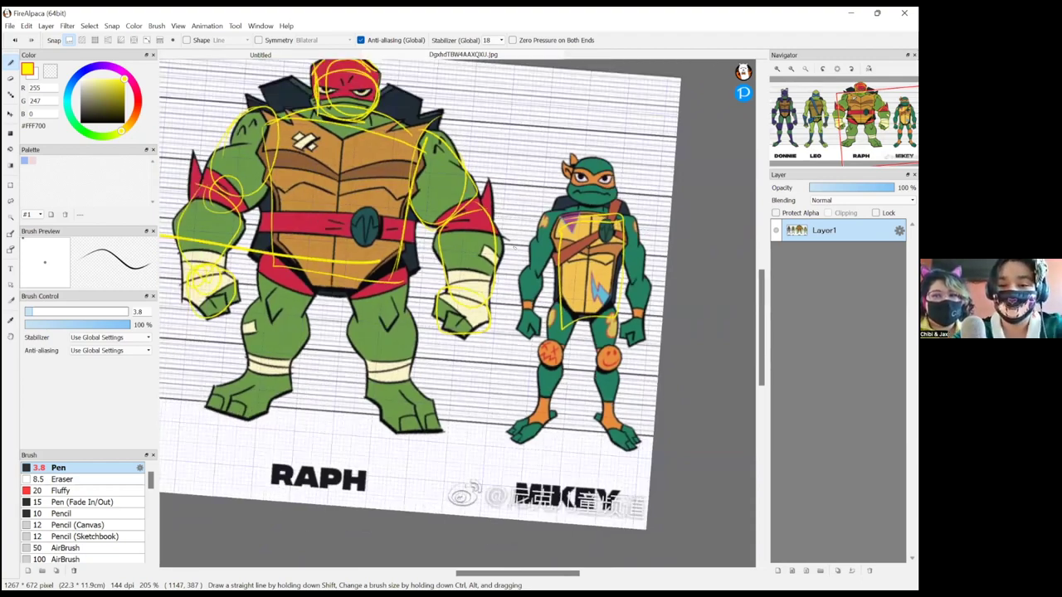
{"action": "scroll", "coordinate": [502, 242], "scroll_direction": "up", "scroll_amount": 1}
{"action": "scroll", "coordinate": [491, 238], "scroll_direction": "down", "scroll_amount": 1}
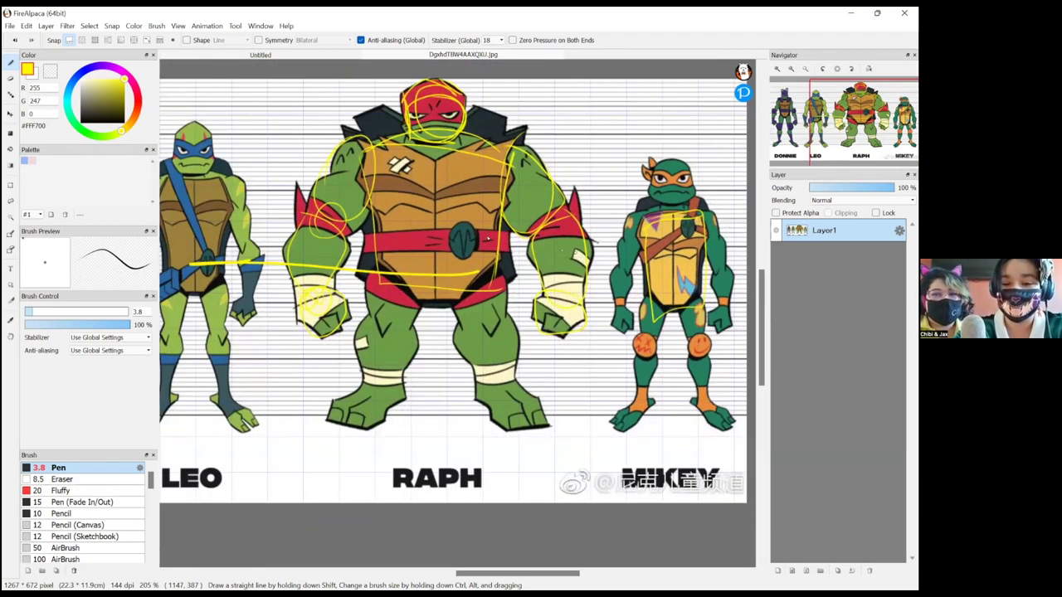
{"action": "scroll", "coordinate": [488, 238], "scroll_direction": "up", "scroll_amount": 1}
{"action": "left_click_drag", "start_coordinate": [635, 327], "coordinate": [582, 328]}
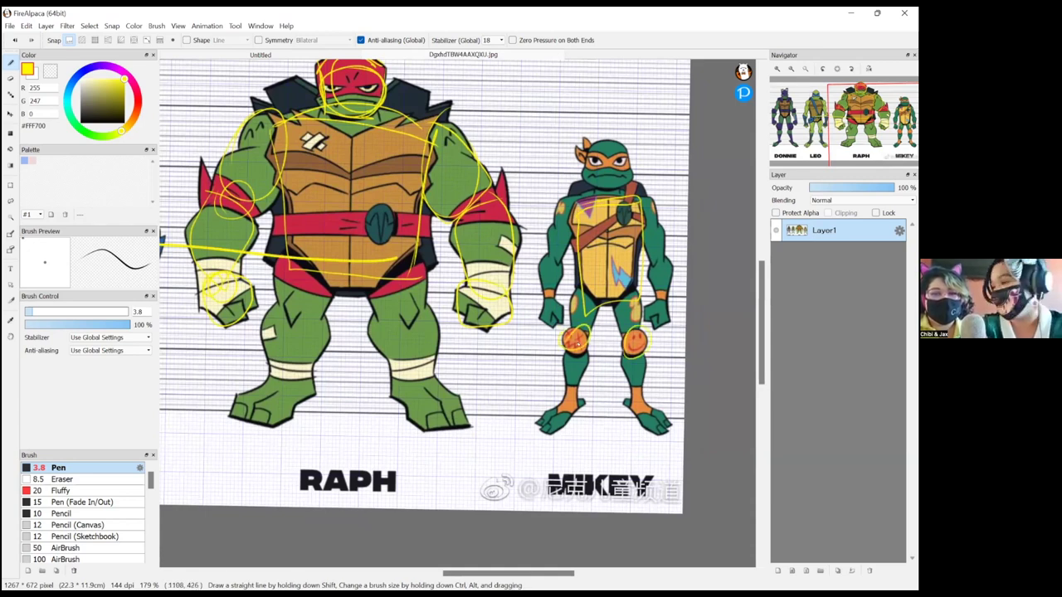
- Outline the pointed top of Leo's head above his mask in yellow and scribble a mark inside it
{"action": "scroll", "coordinate": [533, 200], "scroll_direction": "down", "scroll_amount": 1}
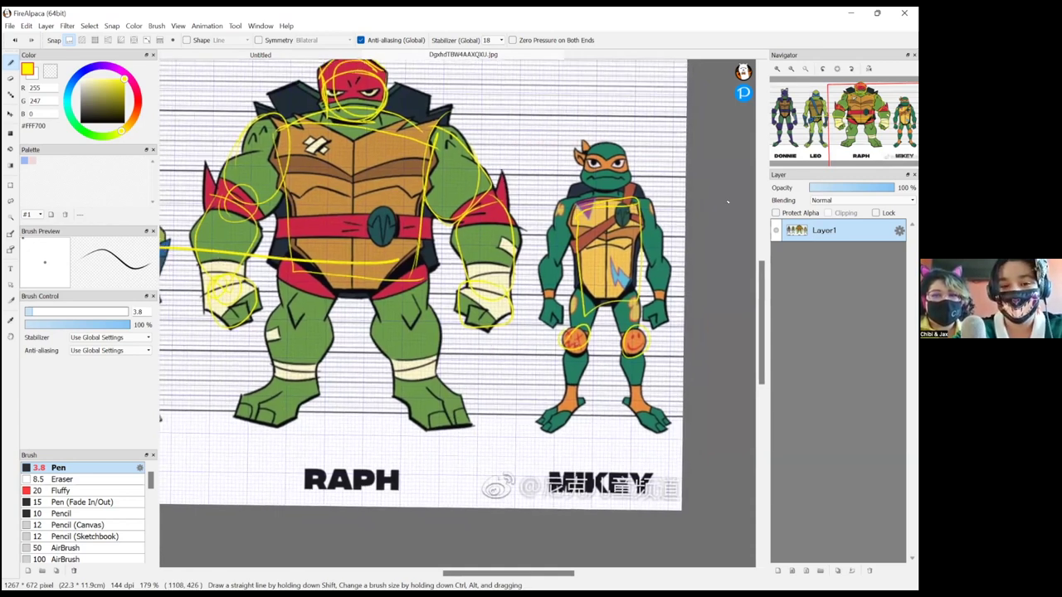
{"action": "scroll", "coordinate": [629, 160], "scroll_direction": "down", "scroll_amount": 1}
{"action": "scroll", "coordinate": [658, 166], "scroll_direction": "up", "scroll_amount": 1}
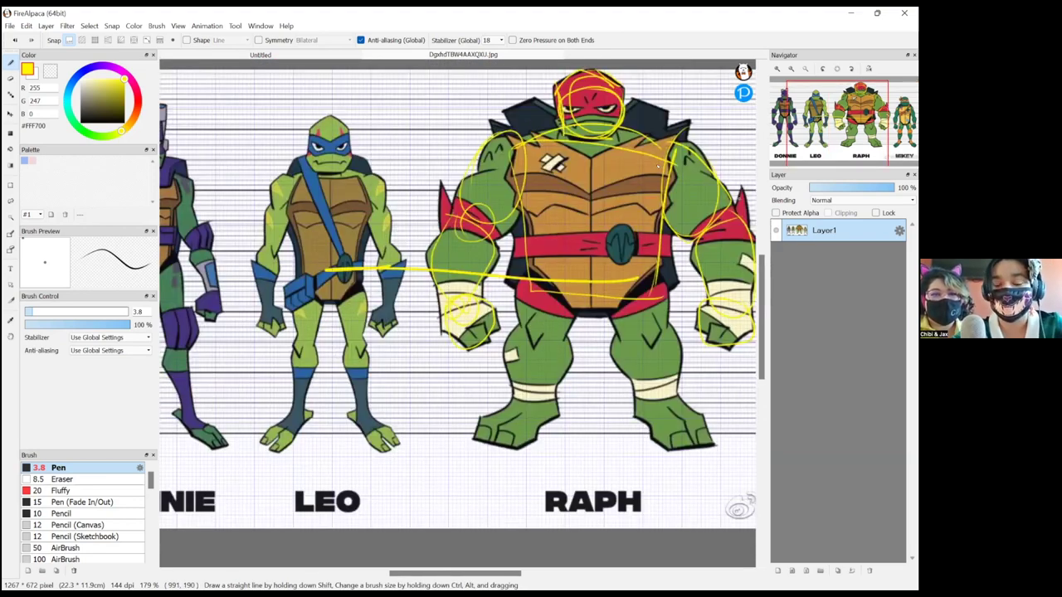
{"action": "scroll", "coordinate": [658, 166], "scroll_direction": "up", "scroll_amount": 1}
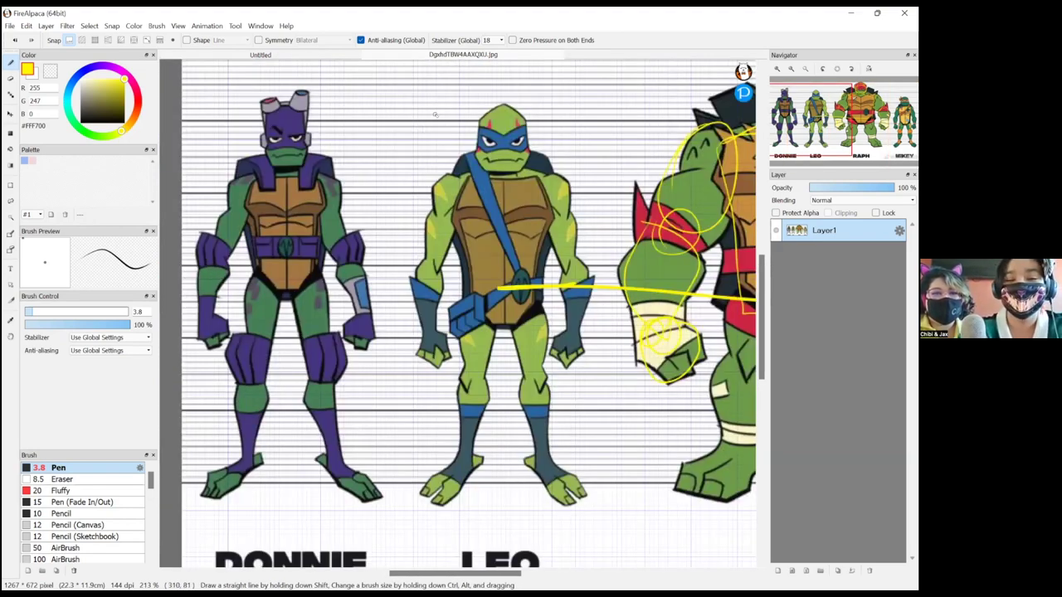
{"action": "left_click_drag", "start_coordinate": [474, 129], "coordinate": [528, 127]}
{"action": "mouse_move", "coordinate": [505, 98]}
{"action": "left_mouse_down"}
{"action": "mouse_move", "coordinate": [481, 124]}
{"action": "mouse_move", "coordinate": [529, 122]}
{"action": "left_mouse_up"}
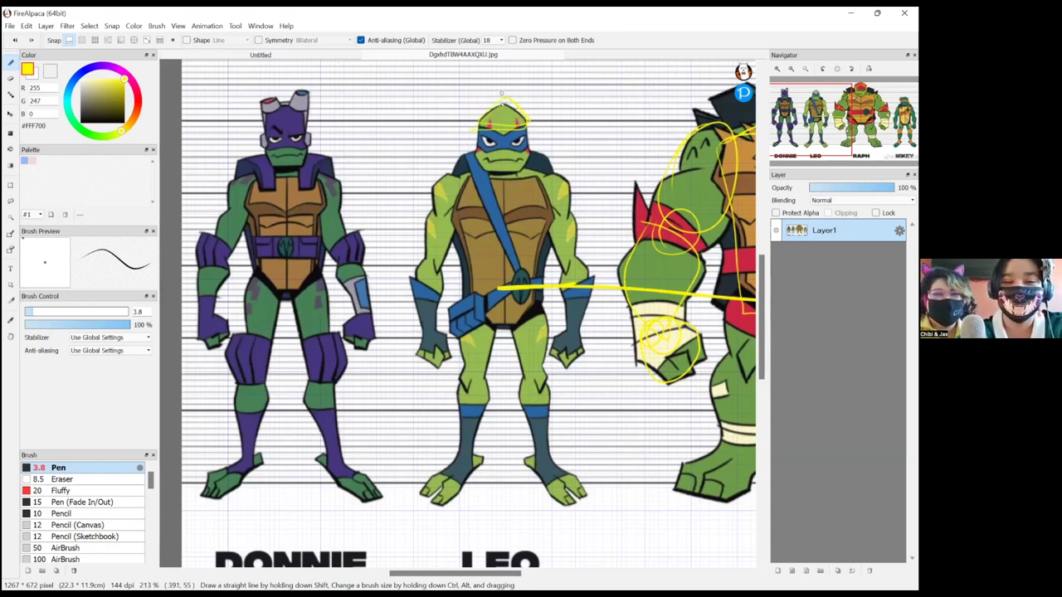
{"action": "left_click_drag", "start_coordinate": [496, 115], "coordinate": [514, 117]}
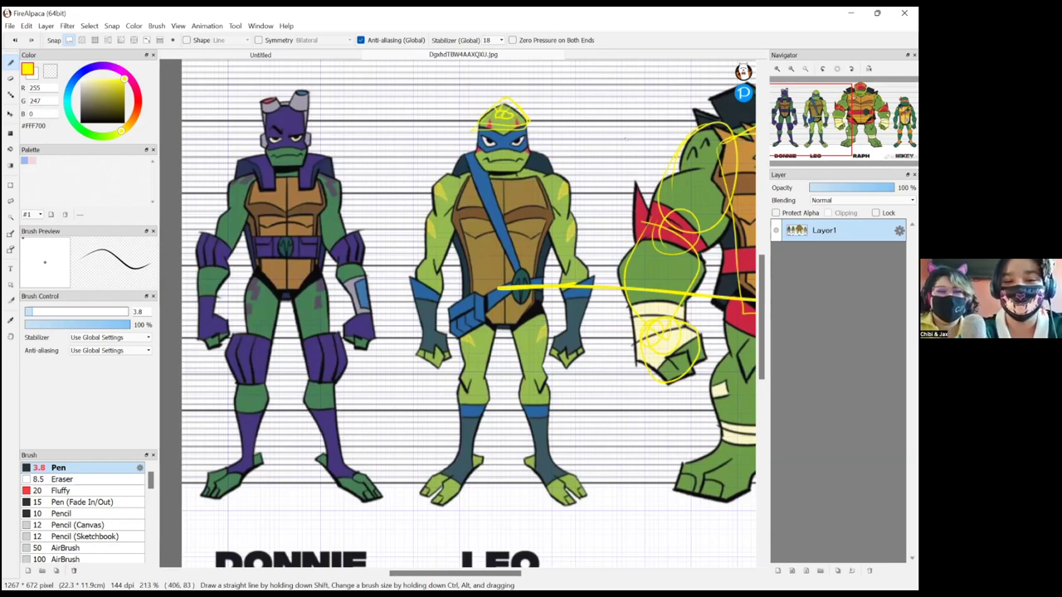
- Outline Donnie's rectangular head, the goggles on top of it and his tapering torso in yellow
{"action": "scroll", "coordinate": [592, 173], "scroll_direction": "down", "scroll_amount": 2}
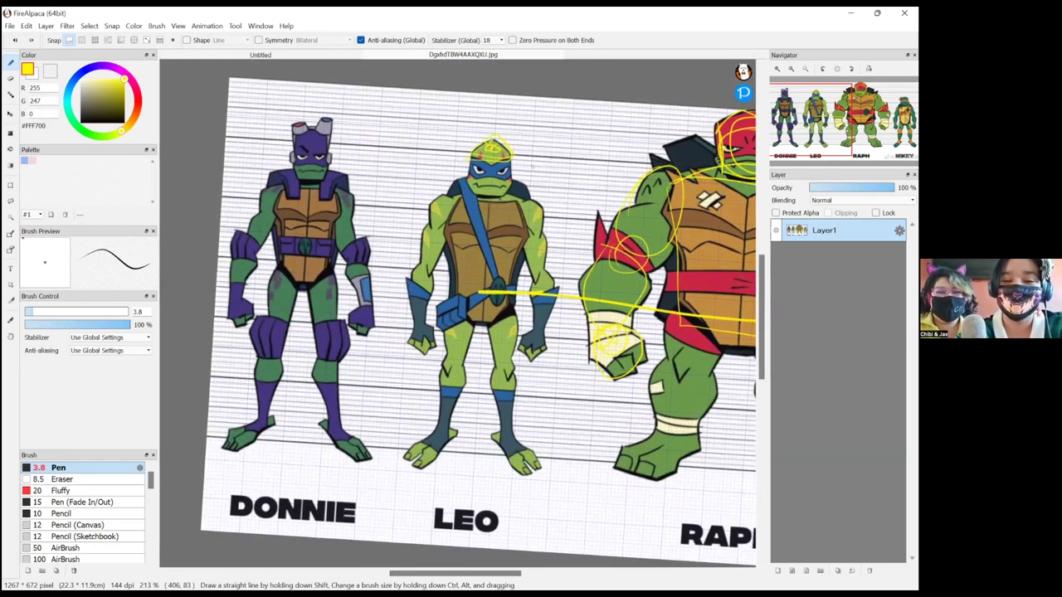
{"action": "left_click_drag", "start_coordinate": [635, 213], "coordinate": [528, 196]}
{"action": "left_click_drag", "start_coordinate": [597, 194], "coordinate": [501, 180]}
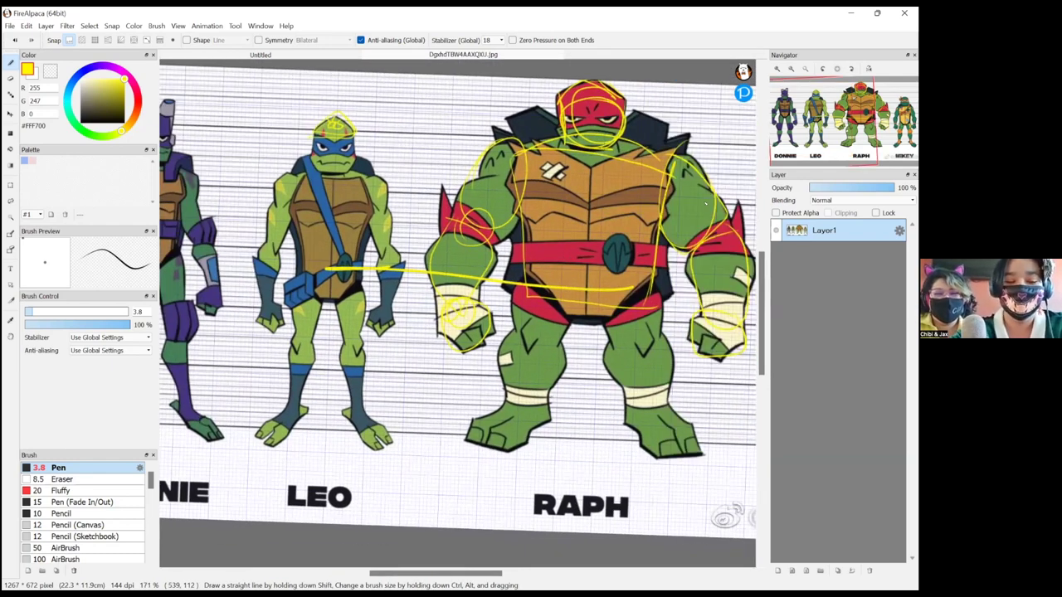
{"action": "left_click_drag", "start_coordinate": [580, 200], "coordinate": [741, 204]}
{"action": "left_click_drag", "start_coordinate": [556, 231], "coordinate": [597, 233]}
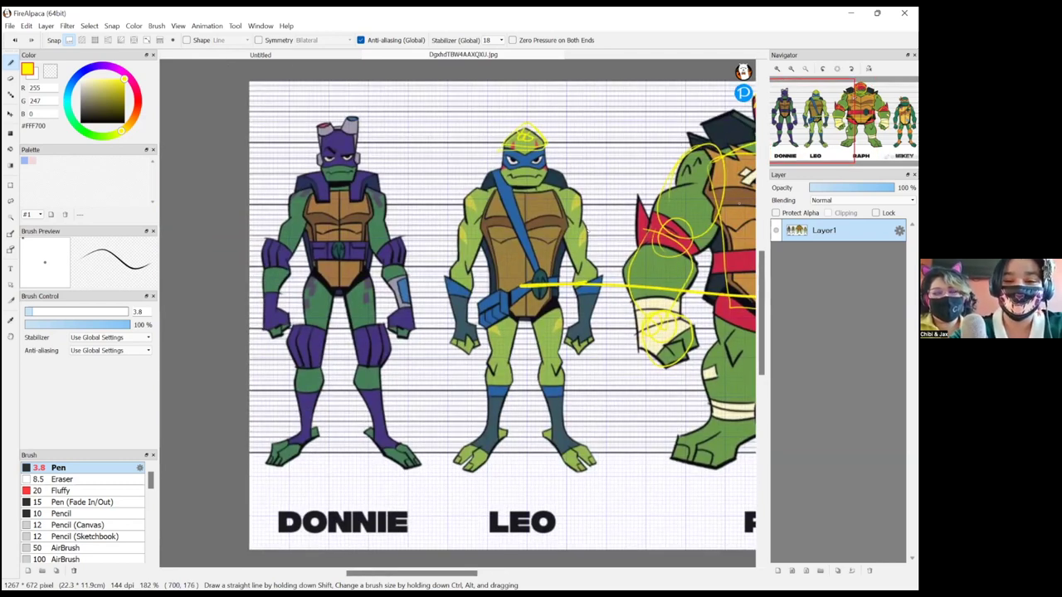
{"action": "scroll", "coordinate": [581, 216], "scroll_direction": "up", "scroll_amount": 2}
{"action": "mouse_move", "coordinate": [438, 101]}
{"action": "left_mouse_down"}
{"action": "mouse_move", "coordinate": [419, 163]}
{"action": "mouse_move", "coordinate": [455, 160]}
{"action": "left_mouse_up"}
{"action": "mouse_move", "coordinate": [449, 161]}
{"action": "left_mouse_down"}
{"action": "mouse_move", "coordinate": [440, 103]}
{"action": "mouse_move", "coordinate": [412, 110]}
{"action": "mouse_move", "coordinate": [448, 87]}
{"action": "mouse_move", "coordinate": [413, 111]}
{"action": "left_mouse_up"}
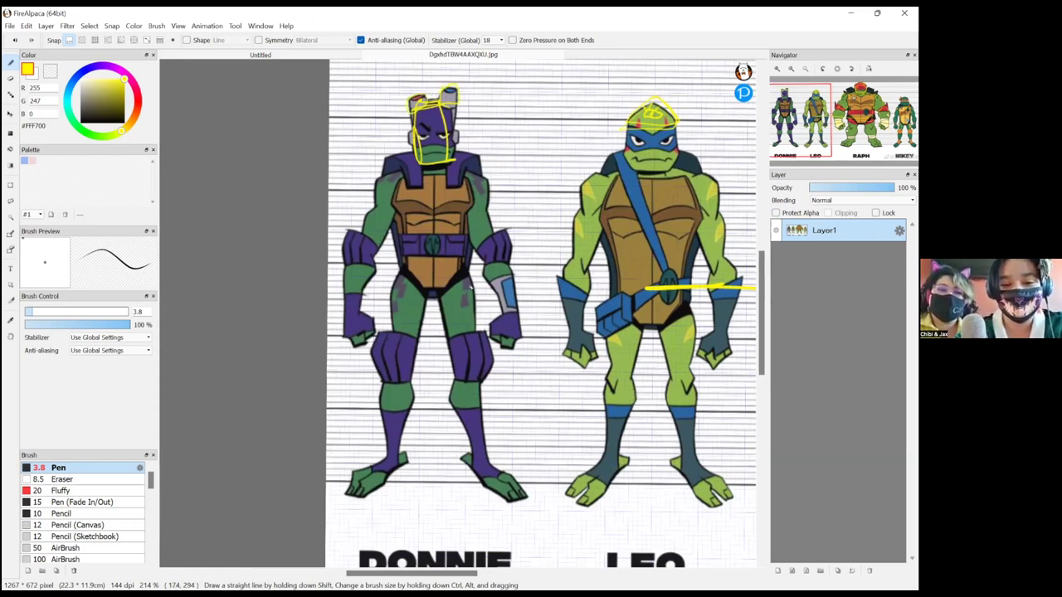
{"action": "mouse_move", "coordinate": [468, 168]}
{"action": "left_mouse_down"}
{"action": "mouse_move", "coordinate": [389, 178]}
{"action": "mouse_move", "coordinate": [456, 291]}
{"action": "mouse_move", "coordinate": [474, 189]}
{"action": "mouse_move", "coordinate": [453, 162]}
{"action": "left_mouse_up"}
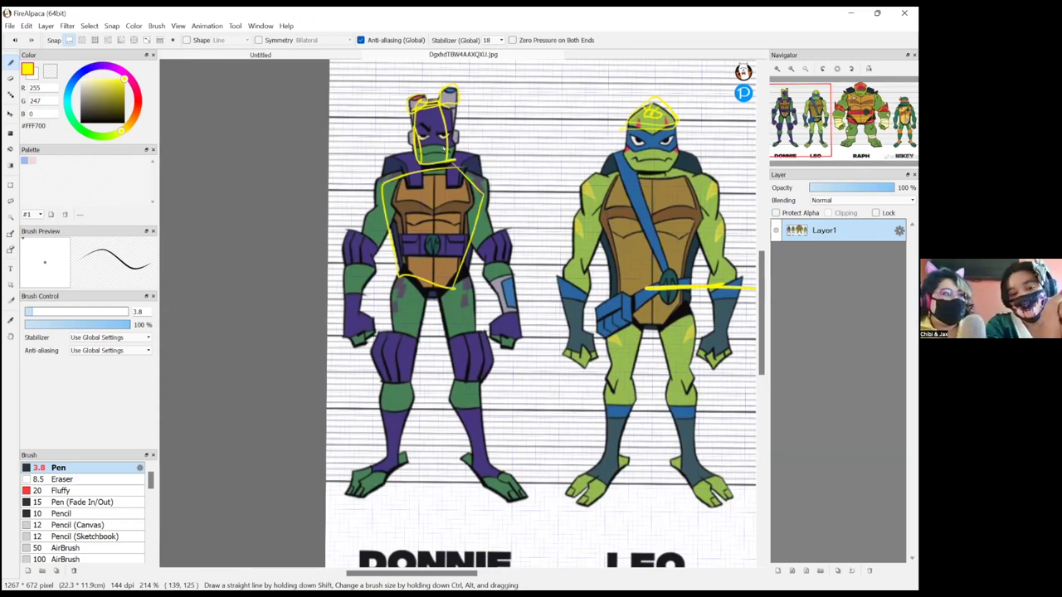
{"action": "scroll", "coordinate": [673, 210], "scroll_direction": "down", "scroll_amount": 3}
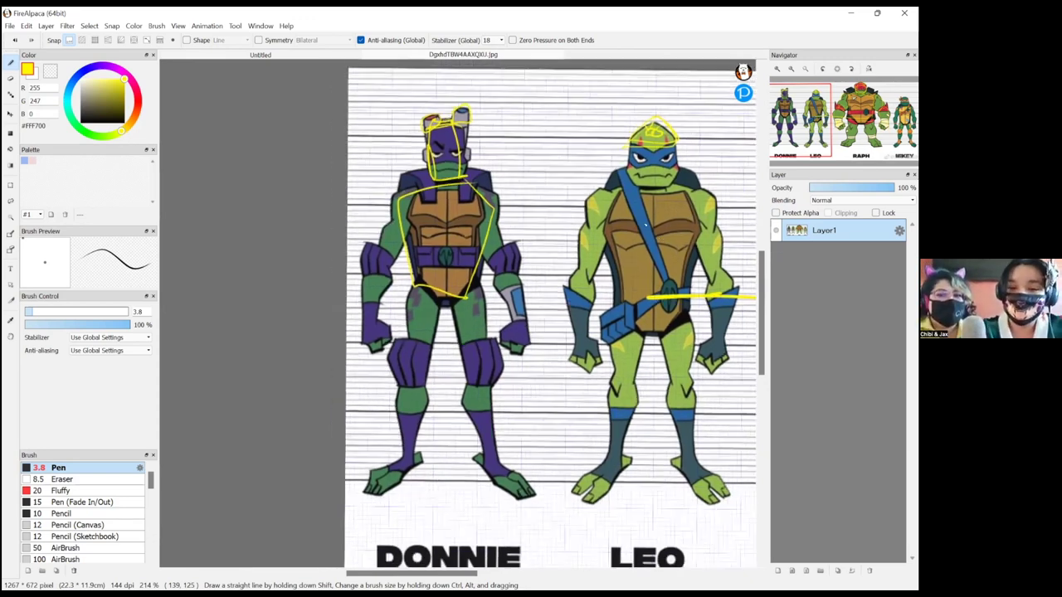
{"action": "left_click_drag", "start_coordinate": [581, 475], "coordinate": [198, 442]}
{"action": "left_click_drag", "start_coordinate": [736, 237], "coordinate": [627, 197]}
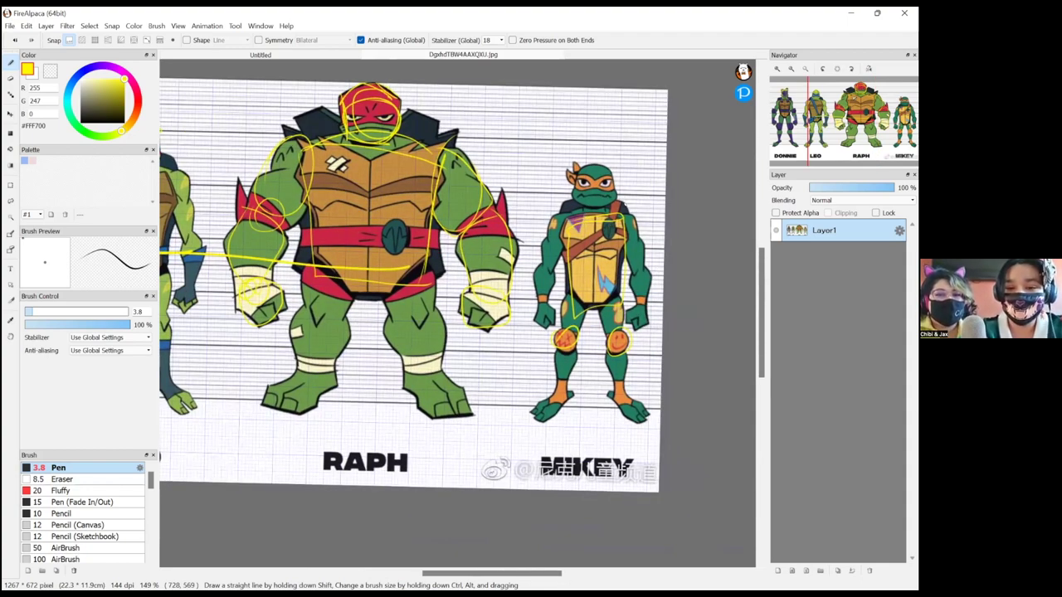
- Outline the device on Donnie's forearm in yellow and draw an arrow and a small scribble beside that arm
{"action": "scroll", "coordinate": [624, 204], "scroll_direction": "up", "scroll_amount": 3}
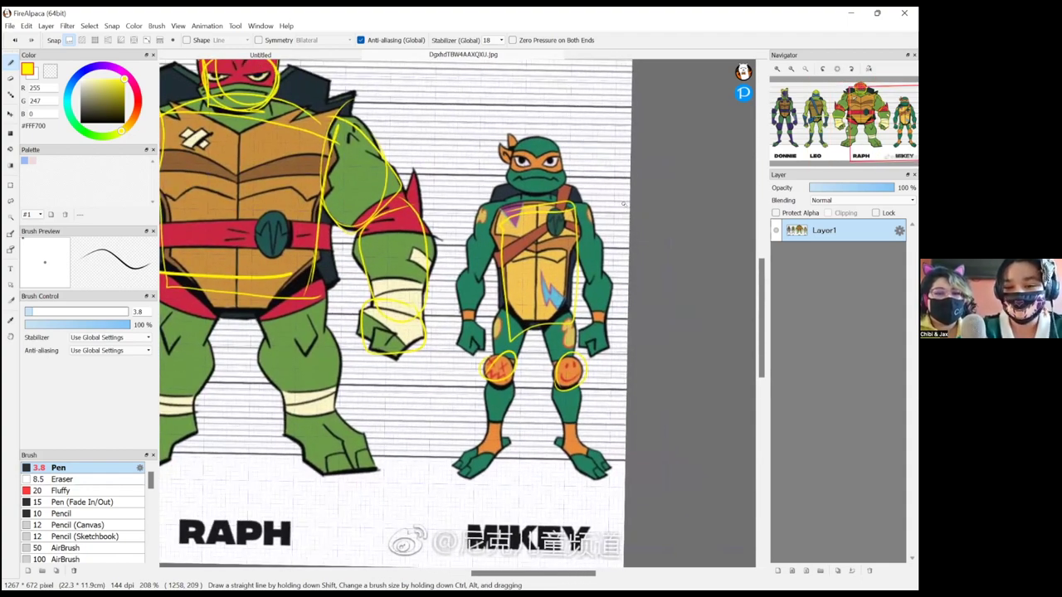
{"action": "left_click_drag", "start_coordinate": [624, 204], "coordinate": [620, 247]}
{"action": "scroll", "coordinate": [682, 257], "scroll_direction": "down", "scroll_amount": 2}
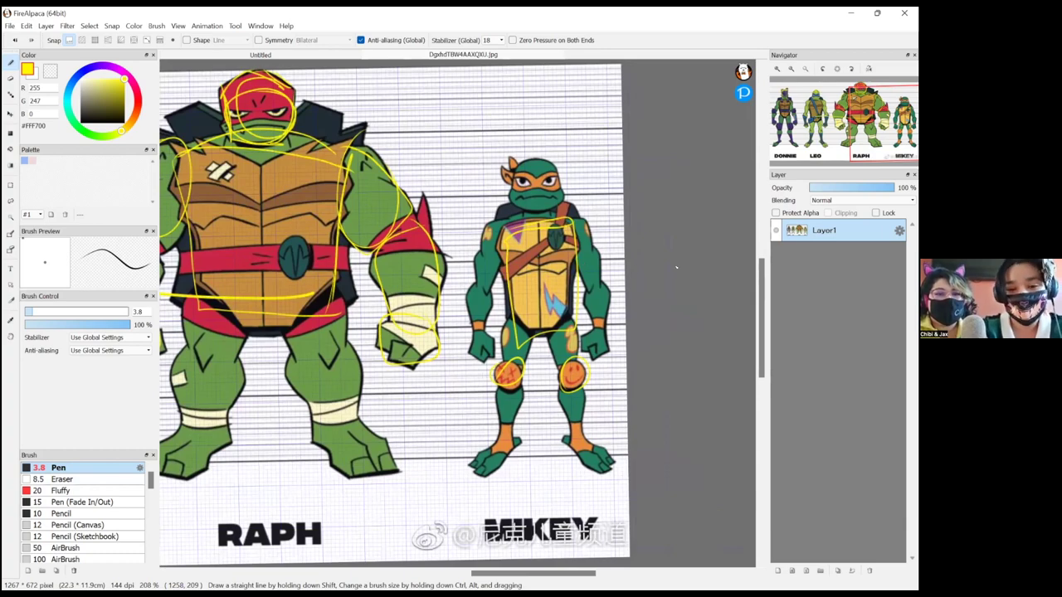
{"action": "left_click_drag", "start_coordinate": [348, 266], "coordinate": [469, 249]}
{"action": "left_click_drag", "start_coordinate": [271, 271], "coordinate": [687, 312]}
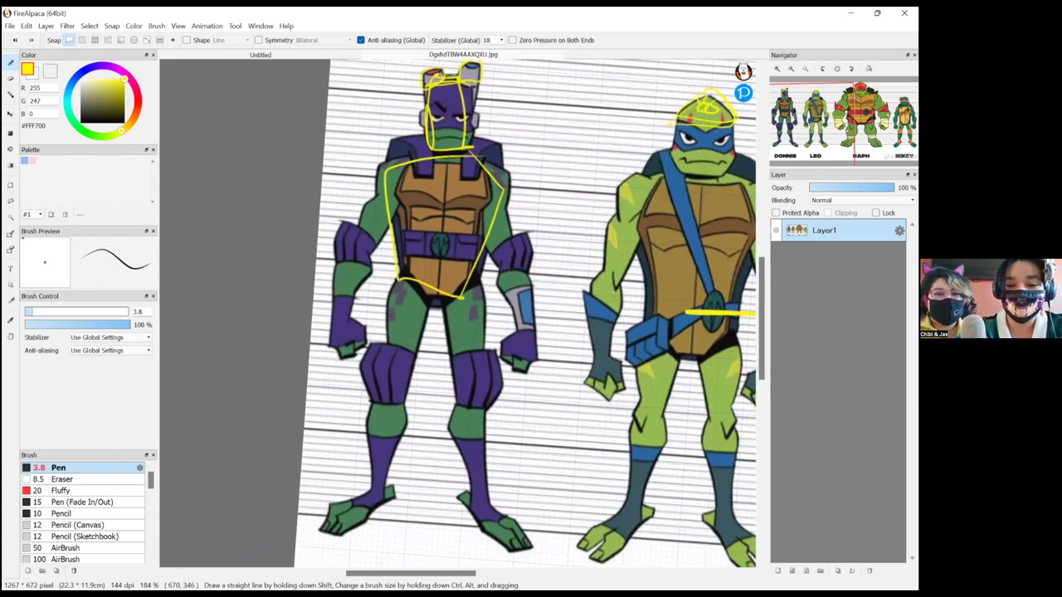
{"action": "mouse_move", "coordinate": [504, 287]}
{"action": "left_mouse_down"}
{"action": "mouse_move", "coordinate": [515, 327]}
{"action": "mouse_move", "coordinate": [532, 329]}
{"action": "mouse_move", "coordinate": [525, 270]}
{"action": "mouse_move", "coordinate": [519, 301]}
{"action": "mouse_move", "coordinate": [534, 326]}
{"action": "left_mouse_up"}
{"action": "mouse_move", "coordinate": [563, 275]}
{"action": "left_mouse_down"}
{"action": "mouse_move", "coordinate": [543, 294]}
{"action": "mouse_move", "coordinate": [556, 296]}
{"action": "left_mouse_up"}
{"action": "mouse_move", "coordinate": [530, 240]}
{"action": "left_mouse_down"}
{"action": "mouse_move", "coordinate": [535, 263]}
{"action": "mouse_move", "coordinate": [573, 237]}
{"action": "left_mouse_up"}
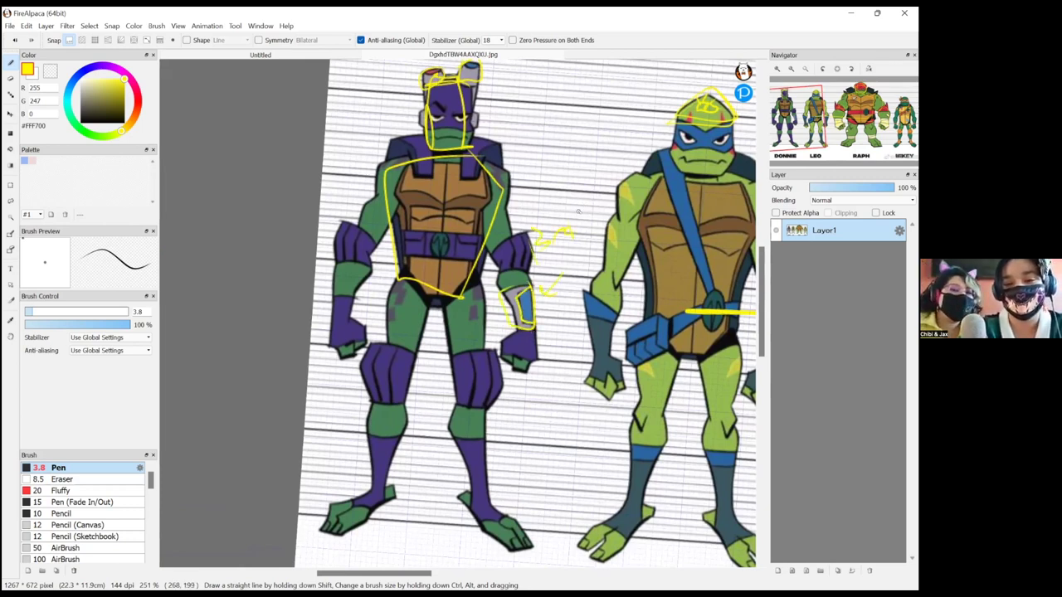
- Look over the whole lineup to compare the yellow shape outlines on all four characters
{"action": "scroll", "coordinate": [595, 208], "scroll_direction": "down", "scroll_amount": 3}
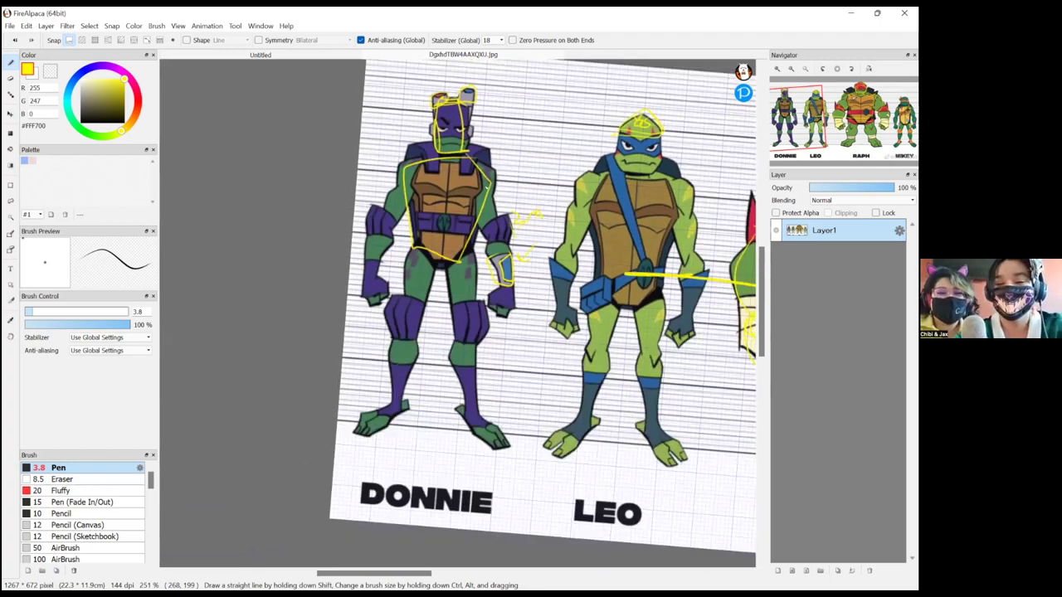
{"action": "left_click_drag", "start_coordinate": [653, 236], "coordinate": [472, 213]}
{"action": "scroll", "coordinate": [534, 229], "scroll_direction": "down", "scroll_amount": 2}
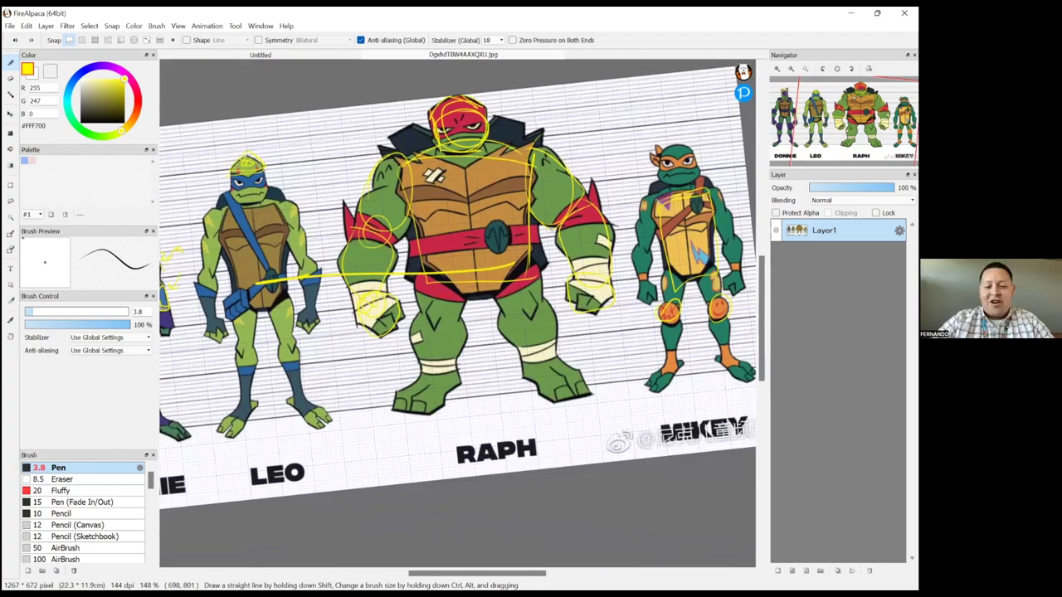
{"action": "scroll", "coordinate": [544, 234], "scroll_direction": "down", "scroll_amount": 1}
{"action": "scroll", "coordinate": [551, 242], "scroll_direction": "down", "scroll_amount": 1}
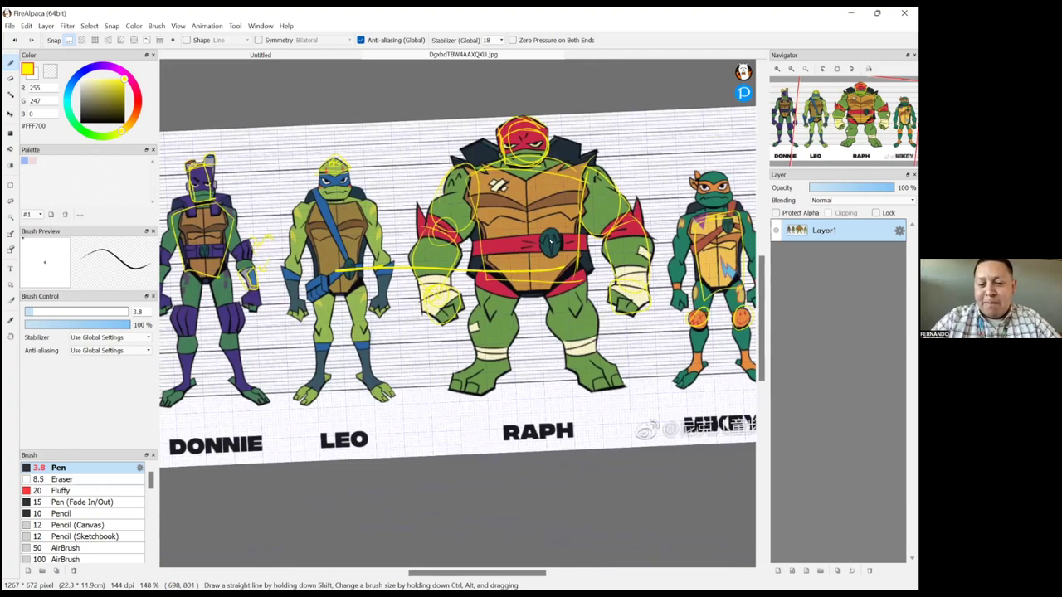
{"action": "scroll", "coordinate": [551, 242], "scroll_direction": "down", "scroll_amount": 2}
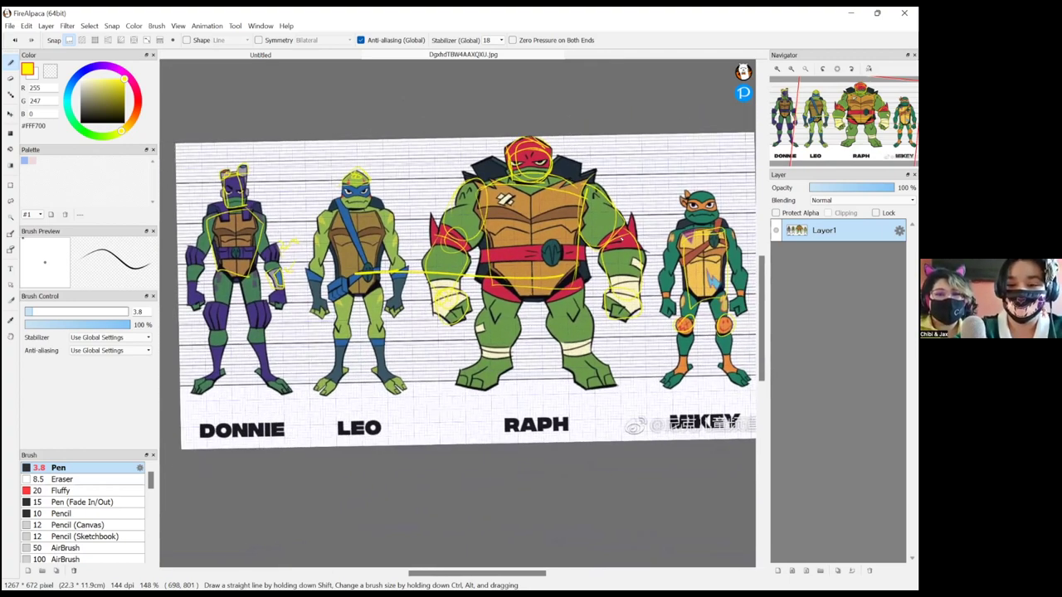
{"action": "scroll", "coordinate": [551, 242], "scroll_direction": "up", "scroll_amount": 1}
{"action": "scroll", "coordinate": [632, 207], "scroll_direction": "up", "scroll_amount": 1}
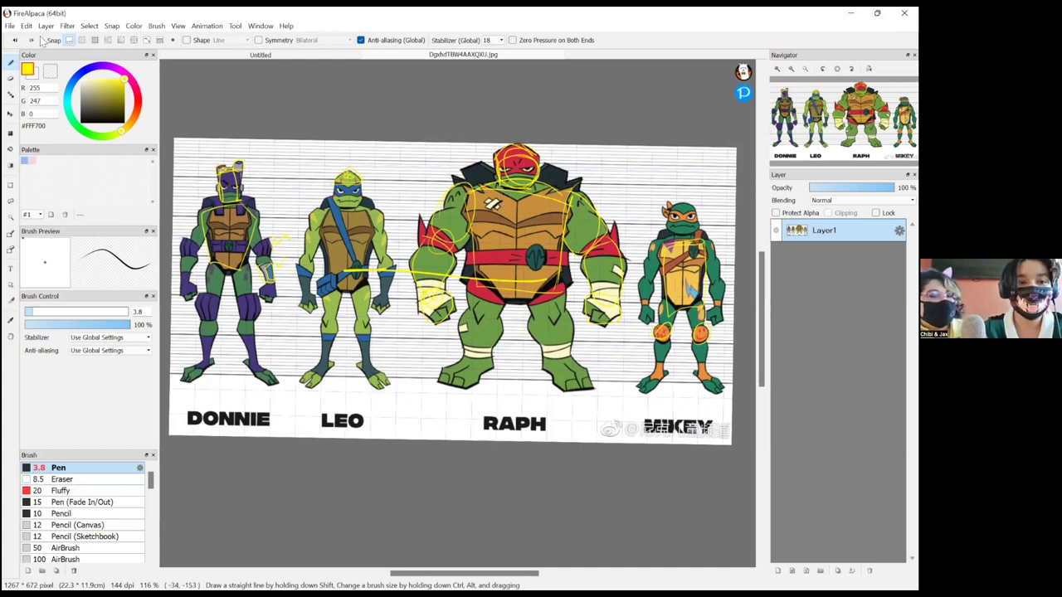
- Create a new 1600 × 1200 pixel image at 350 dpi
{"action": "left_click", "coordinate": [10, 26]}
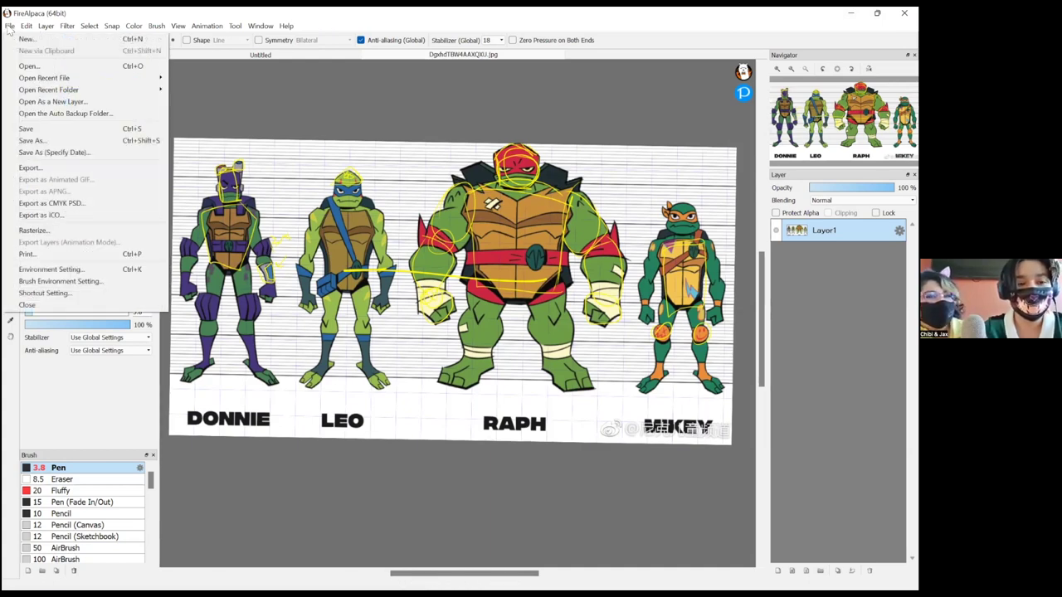
{"action": "left_click", "coordinate": [43, 41]}
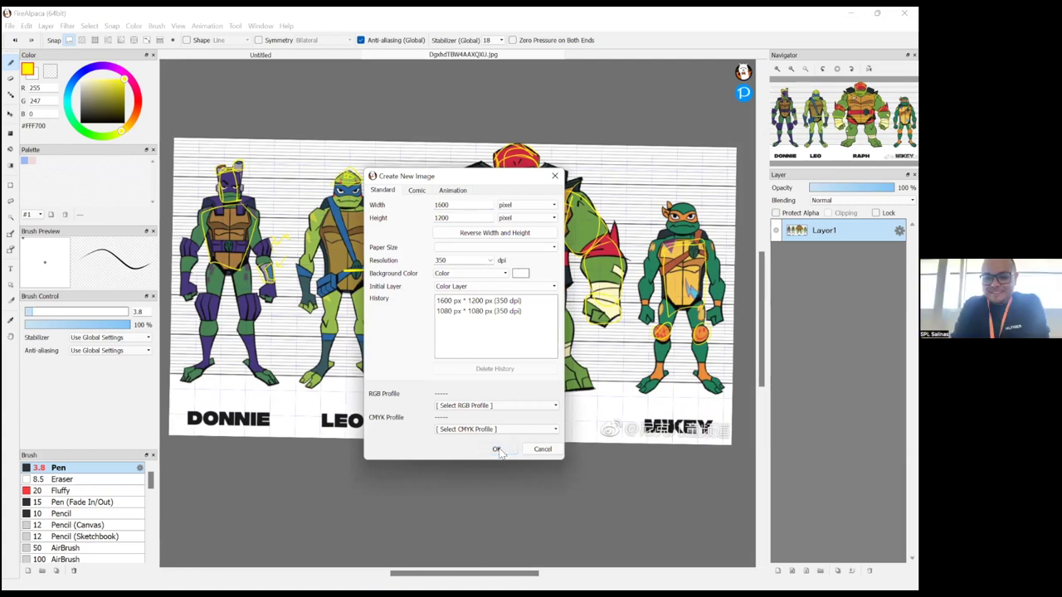
{"action": "left_click", "coordinate": [499, 449]}
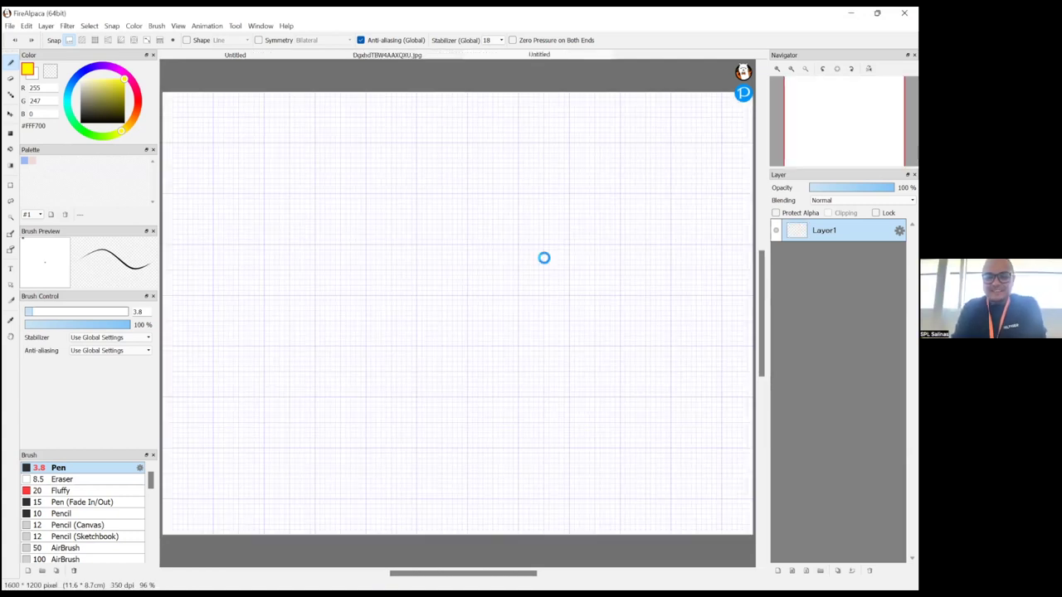
{"action": "scroll", "coordinate": [544, 258], "scroll_direction": "down", "scroll_amount": 3}
{"action": "scroll", "coordinate": [544, 258], "scroll_direction": "up", "scroll_amount": 2}
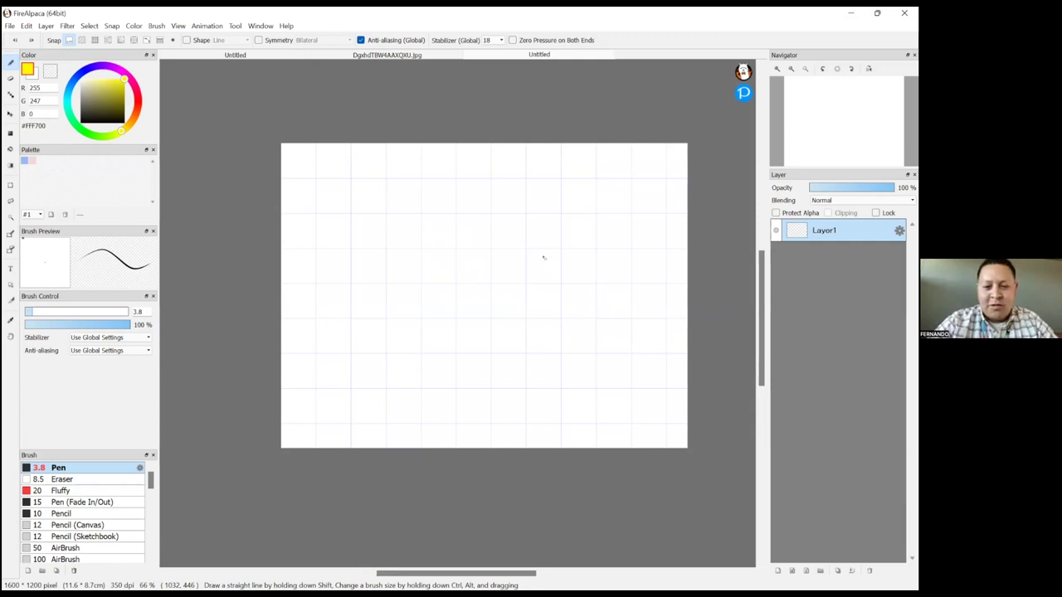
- Make a yellow test stroke near the top of the canvas and change the pen colour to red, #FF0040
{"action": "mouse_move", "coordinate": [391, 171]}
{"action": "left_mouse_down"}
{"action": "mouse_move", "coordinate": [375, 206]}
{"action": "mouse_move", "coordinate": [416, 176]}
{"action": "left_mouse_up"}
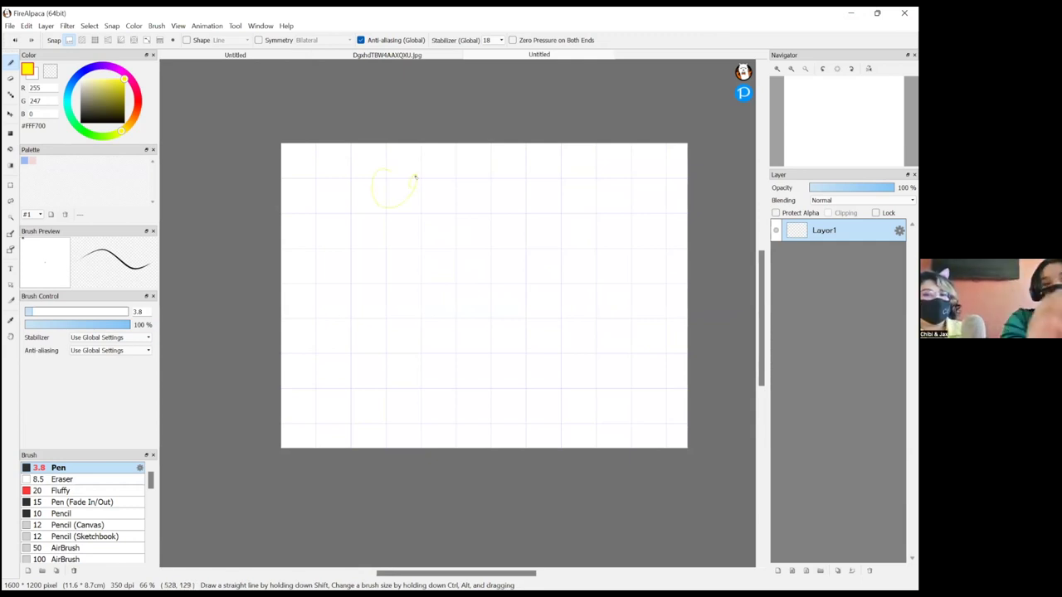
{"action": "left_click", "coordinate": [140, 94]}
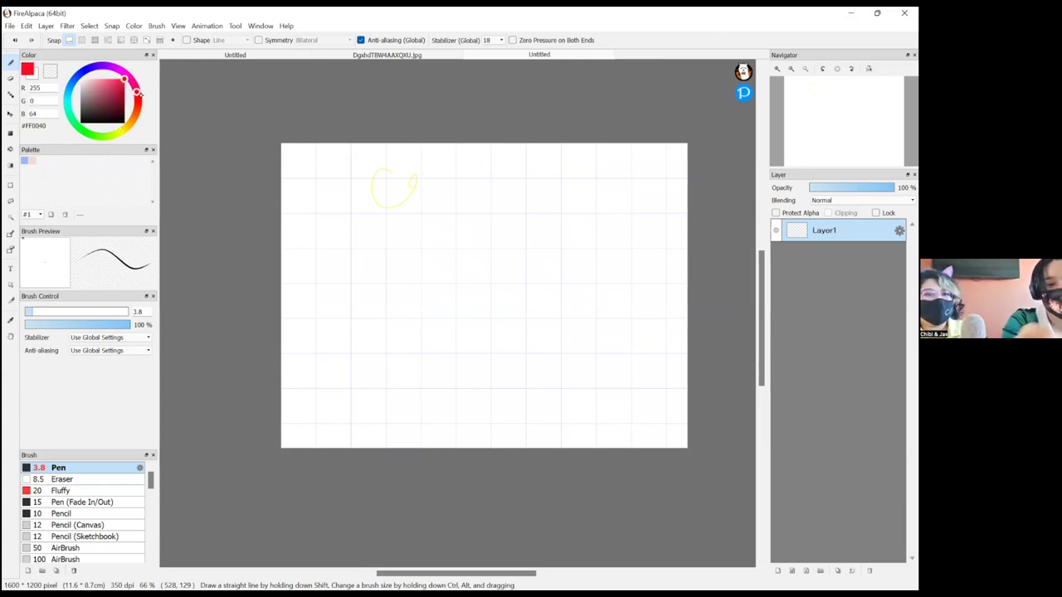
- Handwrite the heading "Concept" in red across the top of the canvas
{"action": "left_click_drag", "start_coordinate": [380, 181], "coordinate": [383, 209]}
{"action": "left_click_drag", "start_coordinate": [385, 200], "coordinate": [432, 218]}
{"action": "mouse_move", "coordinate": [446, 214]}
{"action": "left_mouse_down"}
{"action": "mouse_move", "coordinate": [459, 201]}
{"action": "mouse_move", "coordinate": [491, 219]}
{"action": "left_mouse_up"}
{"action": "mouse_move", "coordinate": [503, 198]}
{"action": "left_mouse_down"}
{"action": "mouse_move", "coordinate": [510, 233]}
{"action": "mouse_move", "coordinate": [507, 200]}
{"action": "left_mouse_up"}
{"action": "mouse_move", "coordinate": [547, 162]}
{"action": "left_mouse_down"}
{"action": "mouse_move", "coordinate": [551, 202]}
{"action": "mouse_move", "coordinate": [567, 194]}
{"action": "left_mouse_up"}
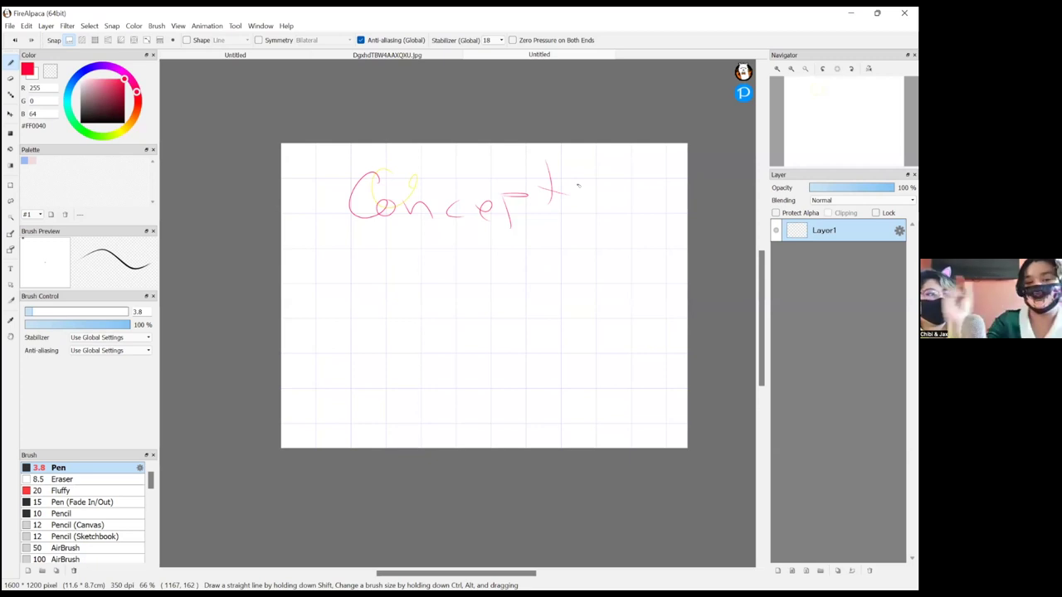
- Handwrite "What is" in red on a second line beneath the heading
{"action": "mouse_move", "coordinate": [308, 236]}
{"action": "left_mouse_down"}
{"action": "mouse_move", "coordinate": [338, 240]}
{"action": "mouse_move", "coordinate": [334, 259]}
{"action": "mouse_move", "coordinate": [357, 240]}
{"action": "mouse_move", "coordinate": [393, 254]}
{"action": "left_mouse_up"}
{"action": "left_click_drag", "start_coordinate": [404, 246], "coordinate": [417, 255]}
{"action": "mouse_move", "coordinate": [425, 230]}
{"action": "left_mouse_down"}
{"action": "mouse_move", "coordinate": [433, 253]}
{"action": "mouse_move", "coordinate": [440, 245]}
{"action": "left_mouse_up"}
{"action": "left_click_drag", "start_coordinate": [457, 245], "coordinate": [471, 258]}
{"action": "left_click", "coordinate": [458, 234]}
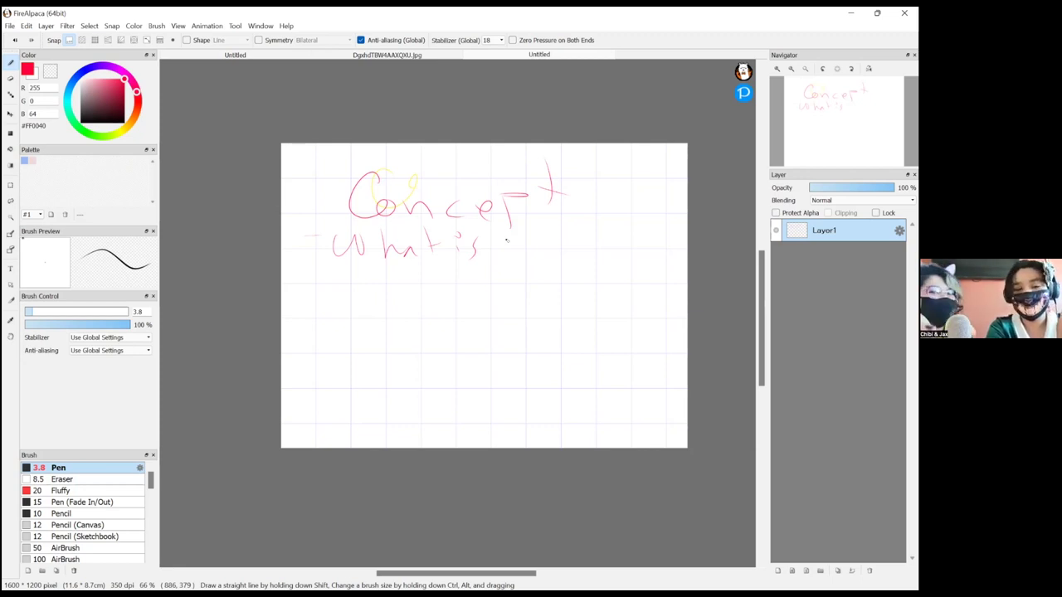
- Clear all the handwriting from the layer
{"action": "left_click", "coordinate": [743, 72]}
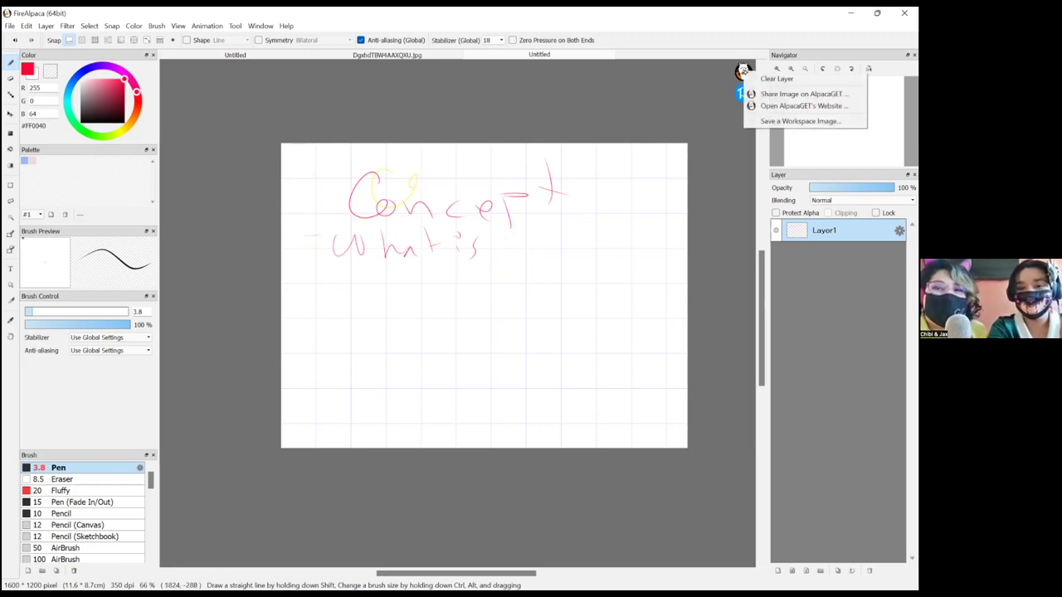
{"action": "left_click", "coordinate": [772, 80]}
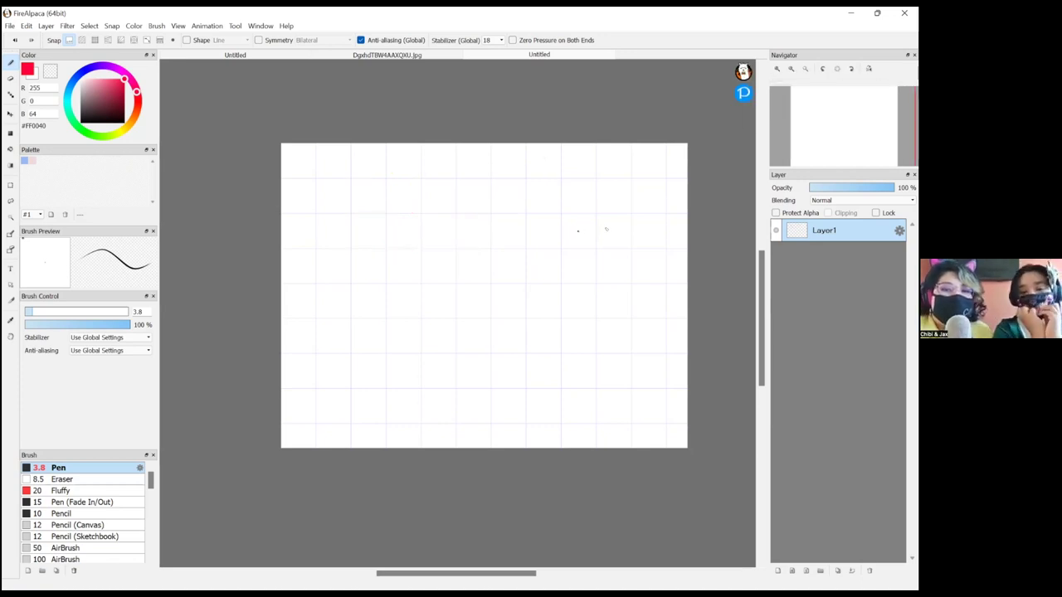
- Sketch a round head in red with a curved shoulder line below it
{"action": "scroll", "coordinate": [621, 169], "scroll_direction": "up", "scroll_amount": 2}
{"action": "scroll", "coordinate": [618, 170], "scroll_direction": "up", "scroll_amount": 1}
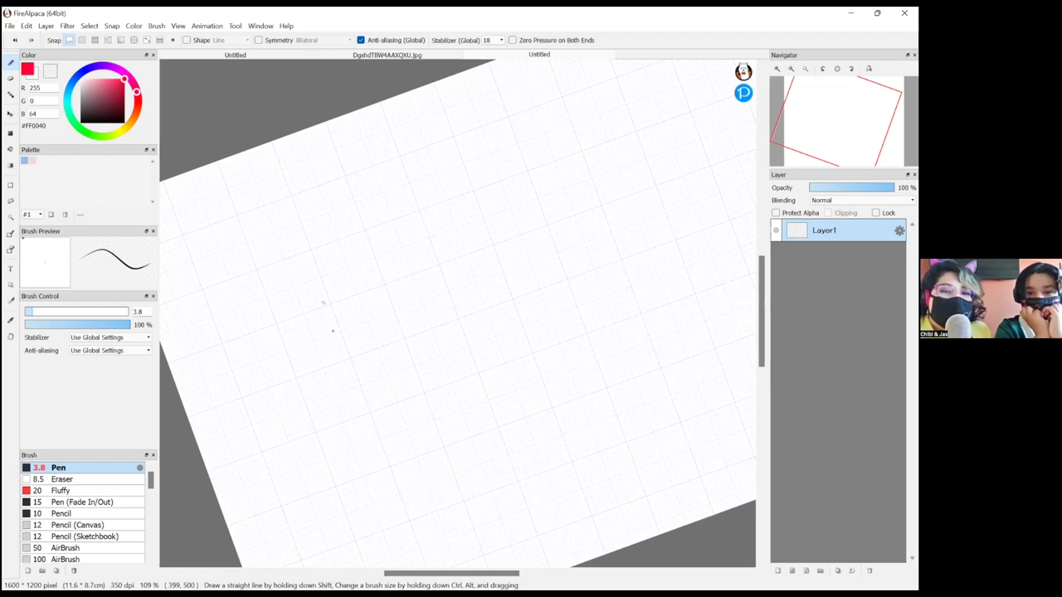
{"action": "mouse_move", "coordinate": [378, 199]}
{"action": "left_mouse_down"}
{"action": "mouse_move", "coordinate": [446, 290]}
{"action": "mouse_move", "coordinate": [348, 265]}
{"action": "left_mouse_up"}
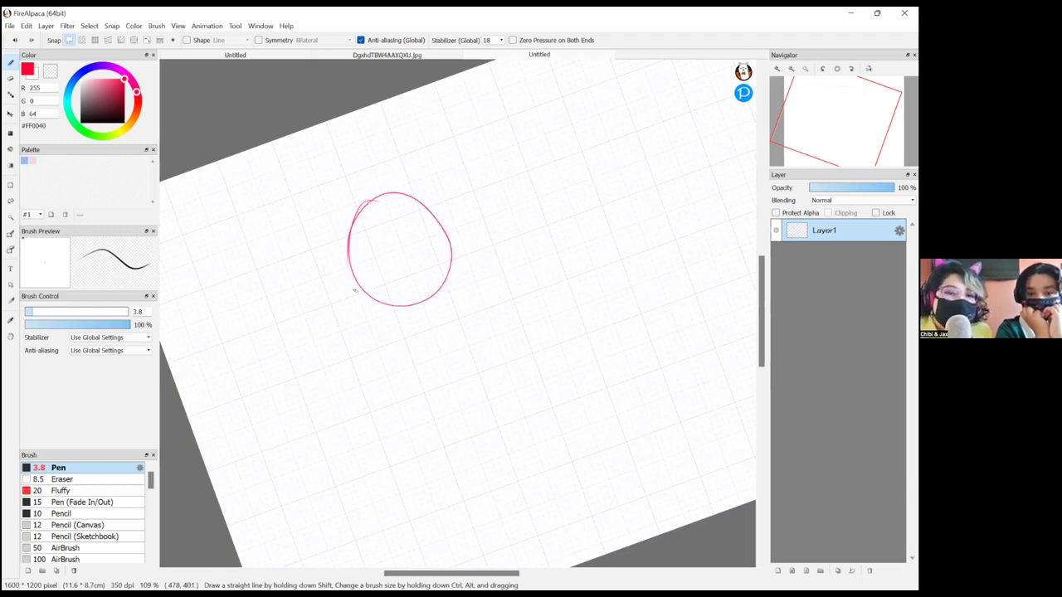
{"action": "mouse_move", "coordinate": [381, 358]}
{"action": "left_mouse_down"}
{"action": "mouse_move", "coordinate": [466, 307]}
{"action": "mouse_move", "coordinate": [417, 390]}
{"action": "left_mouse_up"}
{"action": "mouse_move", "coordinate": [539, 188]}
{"action": "left_mouse_down"}
{"action": "mouse_move", "coordinate": [552, 184]}
{"action": "mouse_move", "coordinate": [506, 381]}
{"action": "left_mouse_up"}
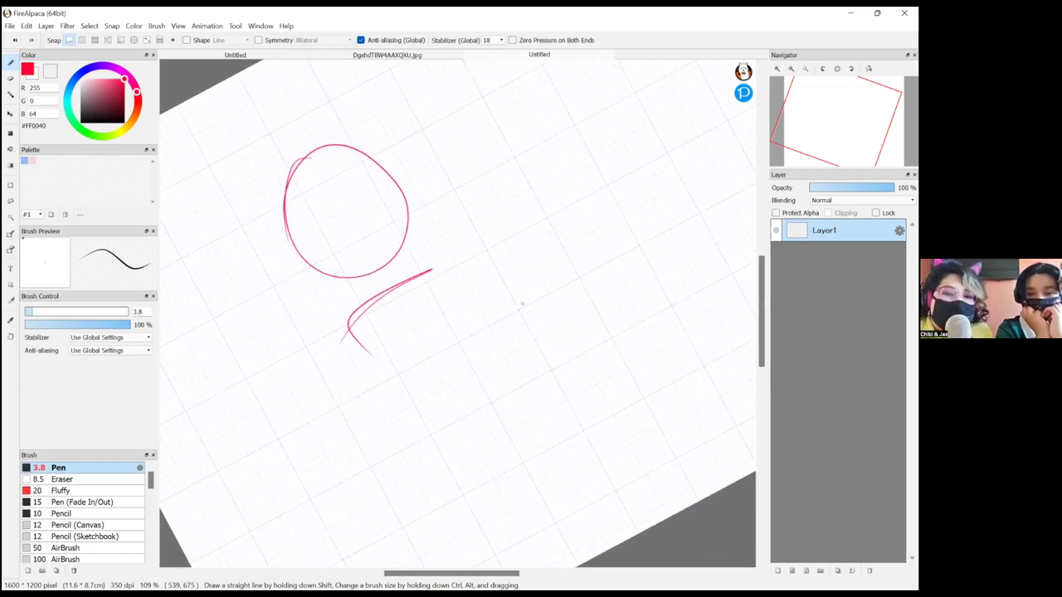
- Sketch the figure's torso sides, hips and both legs below the shoulder line in red
{"action": "left_click_drag", "start_coordinate": [534, 321], "coordinate": [565, 284]}
{"action": "left_click_drag", "start_coordinate": [438, 322], "coordinate": [506, 379]}
{"action": "mouse_move", "coordinate": [498, 267]}
{"action": "left_mouse_down"}
{"action": "mouse_move", "coordinate": [543, 336]}
{"action": "mouse_move", "coordinate": [508, 383]}
{"action": "mouse_move", "coordinate": [562, 445]}
{"action": "left_mouse_up"}
{"action": "left_click_drag", "start_coordinate": [531, 410], "coordinate": [561, 433]}
{"action": "left_click_drag", "start_coordinate": [549, 356], "coordinate": [596, 417]}
{"action": "left_click_drag", "start_coordinate": [560, 367], "coordinate": [591, 402]}
- Add loose red lines for both arms, extending from the figure's shoulders
{"action": "left_click_drag", "start_coordinate": [435, 314], "coordinate": [450, 363]}
{"action": "left_click_drag", "start_coordinate": [429, 312], "coordinate": [449, 399]}
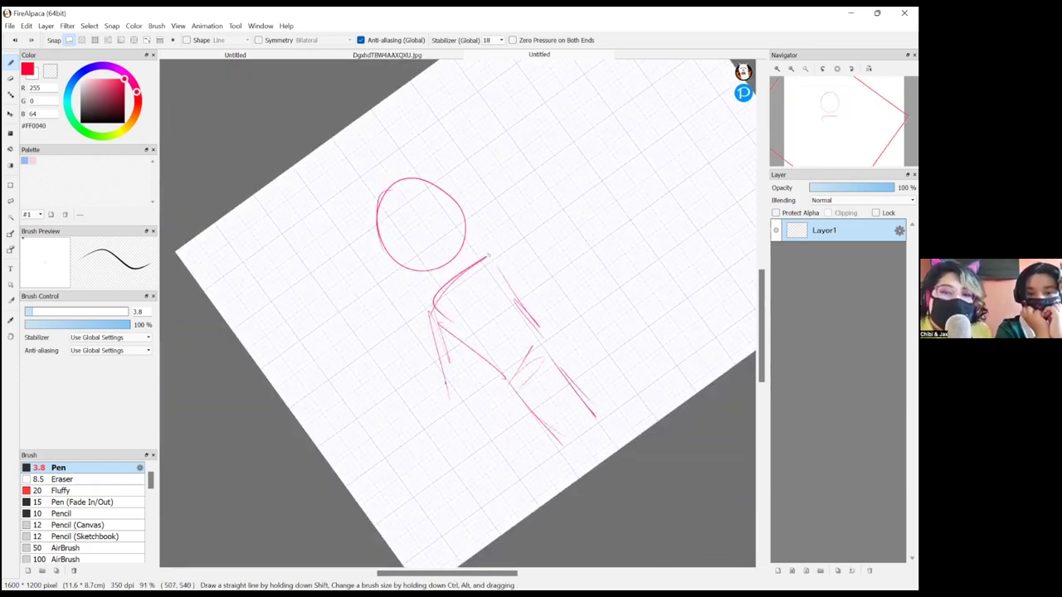
{"action": "left_click_drag", "start_coordinate": [495, 264], "coordinate": [571, 289]}
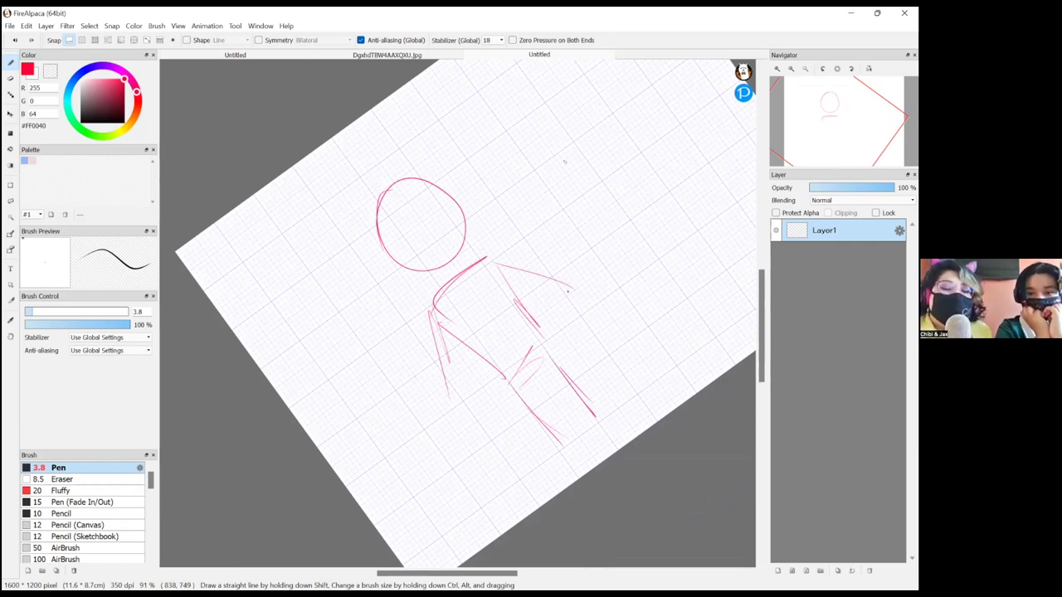
- Handwrite the note "books" in red beside the figure's head
{"action": "scroll", "coordinate": [565, 162], "scroll_direction": "up", "scroll_amount": 3}
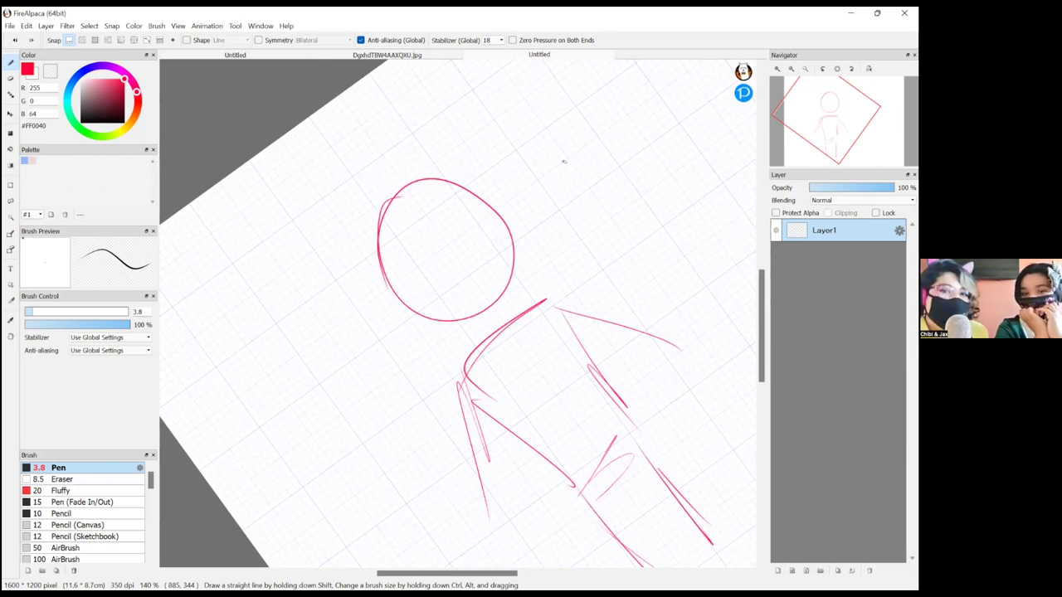
{"action": "mouse_move", "coordinate": [570, 115]}
{"action": "left_mouse_down"}
{"action": "mouse_move", "coordinate": [603, 128]}
{"action": "mouse_move", "coordinate": [595, 142]}
{"action": "left_mouse_up"}
{"action": "mouse_move", "coordinate": [619, 108]}
{"action": "left_mouse_down"}
{"action": "mouse_move", "coordinate": [615, 120]}
{"action": "mouse_move", "coordinate": [619, 108]}
{"action": "left_mouse_up"}
{"action": "left_click_drag", "start_coordinate": [636, 96], "coordinate": [669, 89]}
{"action": "left_click_drag", "start_coordinate": [678, 69], "coordinate": [673, 89]}
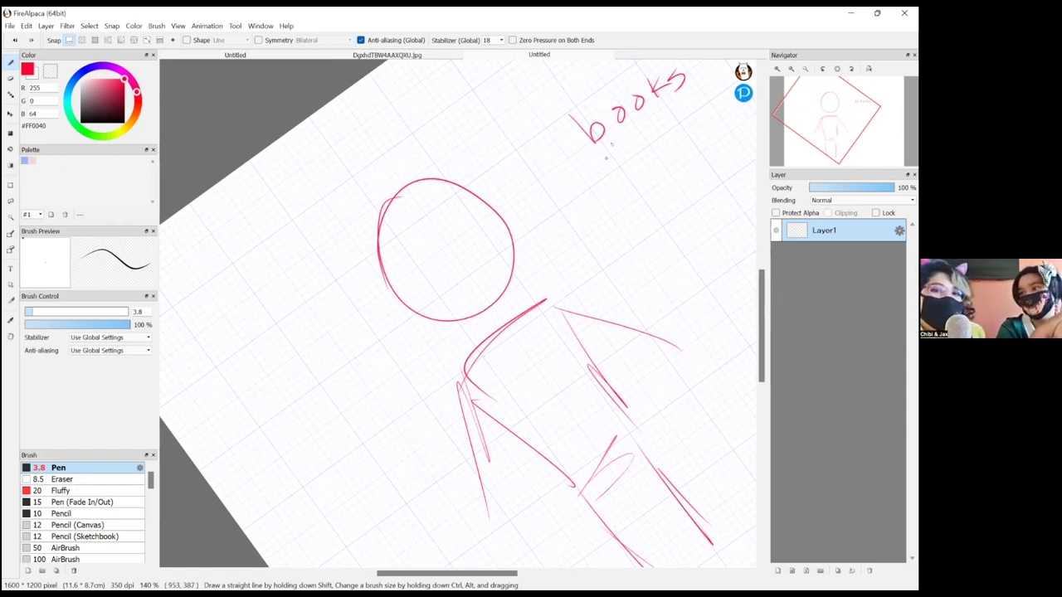
- Draw a curved arrow under the "books" note and handwrite "spells" next to it
{"action": "left_click_drag", "start_coordinate": [580, 150], "coordinate": [607, 161]}
{"action": "left_click_drag", "start_coordinate": [604, 157], "coordinate": [617, 179]}
{"action": "mouse_move", "coordinate": [645, 146]}
{"action": "left_mouse_down"}
{"action": "mouse_move", "coordinate": [661, 152]}
{"action": "mouse_move", "coordinate": [669, 131]}
{"action": "left_mouse_up"}
{"action": "left_click_drag", "start_coordinate": [667, 124], "coordinate": [687, 121]}
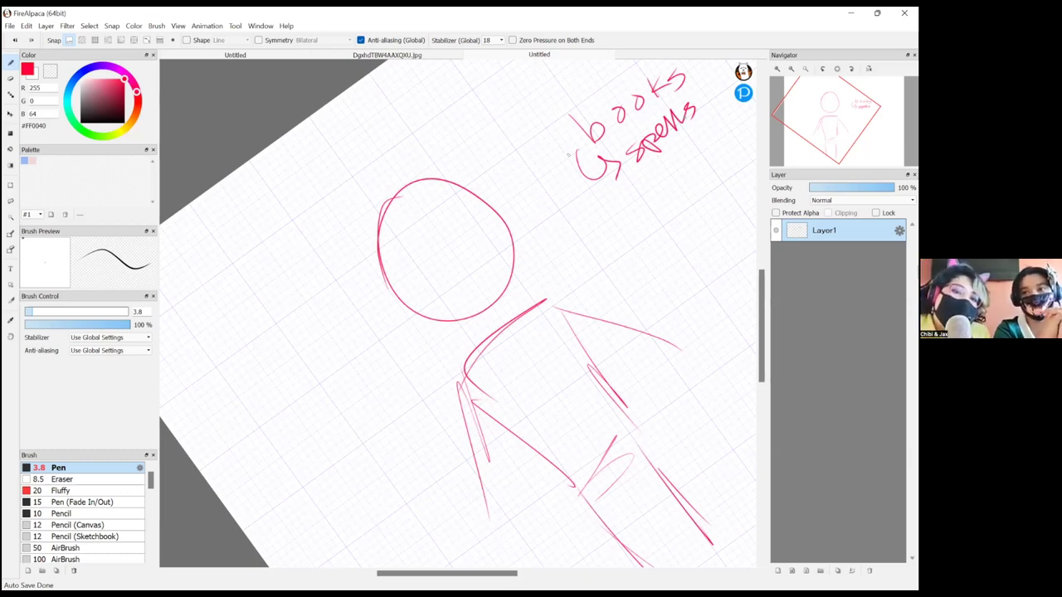
- Draw a curved centre guideline down the face and two short guide strokes beside it
{"action": "scroll", "coordinate": [414, 211], "scroll_direction": "up", "scroll_amount": 3}
{"action": "left_click_drag", "start_coordinate": [354, 181], "coordinate": [555, 319]}
{"action": "left_click_drag", "start_coordinate": [419, 301], "coordinate": [488, 227]}
{"action": "left_click_drag", "start_coordinate": [447, 336], "coordinate": [490, 282]}
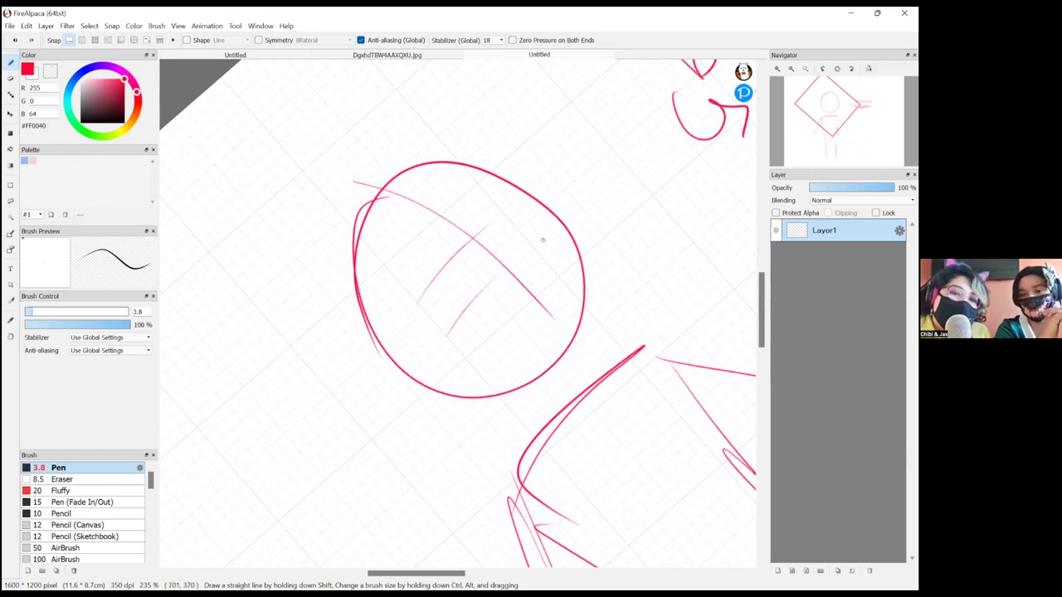
- Reinforce the edges of the head outline and sketch the mouth low on the face
{"action": "mouse_move", "coordinate": [480, 173]}
{"action": "left_mouse_down"}
{"action": "mouse_move", "coordinate": [544, 223]}
{"action": "mouse_move", "coordinate": [530, 218]}
{"action": "mouse_move", "coordinate": [581, 254]}
{"action": "mouse_move", "coordinate": [588, 301]}
{"action": "left_mouse_up"}
{"action": "mouse_move", "coordinate": [367, 322]}
{"action": "left_mouse_down"}
{"action": "mouse_move", "coordinate": [472, 388]}
{"action": "mouse_move", "coordinate": [553, 359]}
{"action": "left_mouse_up"}
{"action": "mouse_move", "coordinate": [498, 317]}
{"action": "left_mouse_down"}
{"action": "mouse_move", "coordinate": [479, 337]}
{"action": "mouse_move", "coordinate": [539, 272]}
{"action": "mouse_move", "coordinate": [539, 307]}
{"action": "left_mouse_up"}
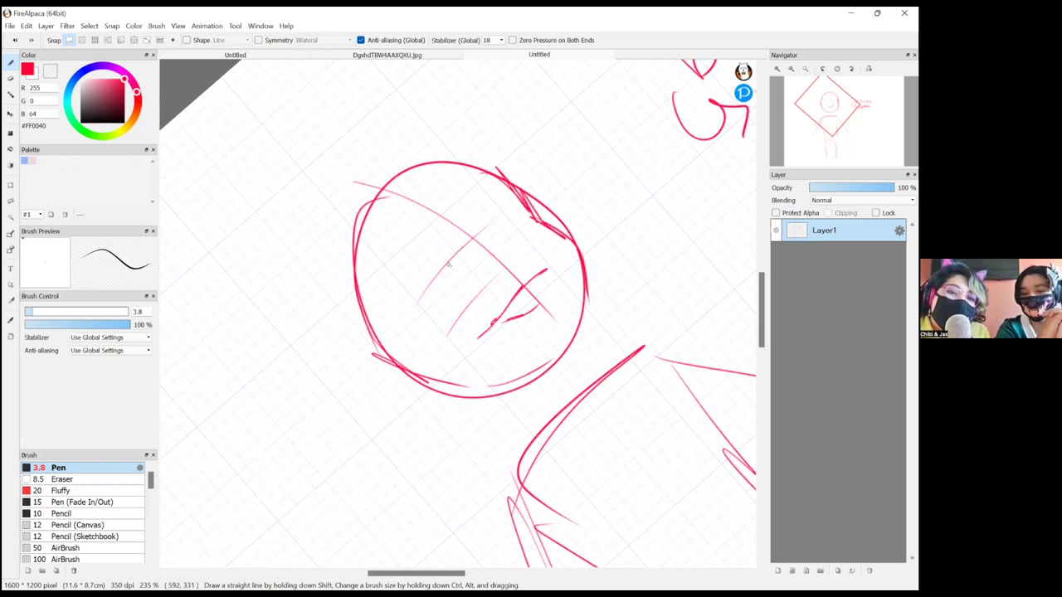
- Sketch the upper and lower edges of an eye mask across the face
{"action": "mouse_move", "coordinate": [388, 344]}
{"action": "left_mouse_down"}
{"action": "mouse_move", "coordinate": [424, 276]}
{"action": "mouse_move", "coordinate": [473, 251]}
{"action": "mouse_move", "coordinate": [482, 219]}
{"action": "mouse_move", "coordinate": [490, 228]}
{"action": "mouse_move", "coordinate": [462, 264]}
{"action": "left_mouse_up"}
{"action": "left_click_drag", "start_coordinate": [482, 220], "coordinate": [529, 205]}
{"action": "mouse_move", "coordinate": [406, 341]}
{"action": "left_mouse_down"}
{"action": "mouse_move", "coordinate": [510, 279]}
{"action": "mouse_move", "coordinate": [557, 227]}
{"action": "left_mouse_up"}
{"action": "mouse_move", "coordinate": [471, 253]}
{"action": "left_mouse_down"}
{"action": "mouse_move", "coordinate": [434, 265]}
{"action": "mouse_move", "coordinate": [416, 291]}
{"action": "left_mouse_up"}
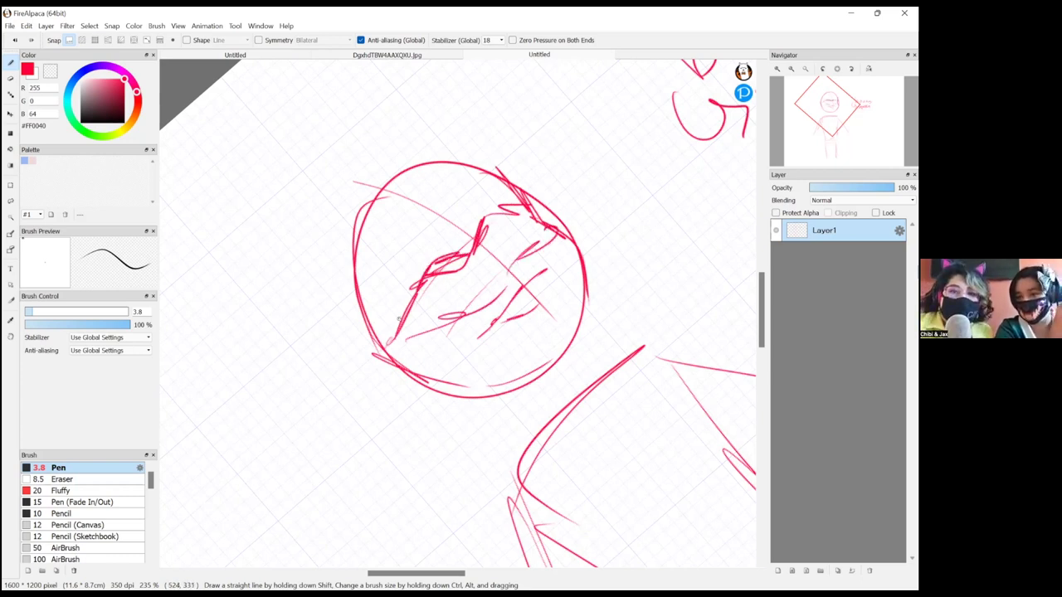
- Draw both eyes inside the mask and add a small curve at the end of the mouth
{"action": "mouse_move", "coordinate": [471, 271]}
{"action": "left_mouse_down"}
{"action": "mouse_move", "coordinate": [448, 274]}
{"action": "mouse_move", "coordinate": [434, 301]}
{"action": "mouse_move", "coordinate": [472, 291]}
{"action": "left_mouse_up"}
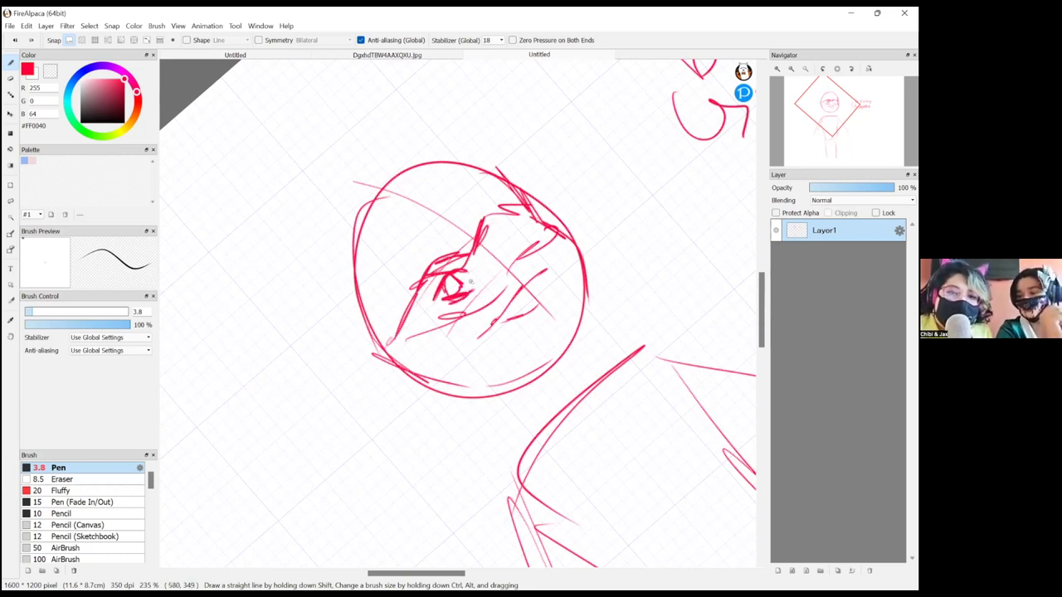
{"action": "mouse_move", "coordinate": [511, 222]}
{"action": "left_mouse_down"}
{"action": "mouse_move", "coordinate": [505, 240]}
{"action": "mouse_move", "coordinate": [514, 224]}
{"action": "mouse_move", "coordinate": [516, 240]}
{"action": "mouse_move", "coordinate": [532, 234]}
{"action": "left_mouse_up"}
{"action": "mouse_move", "coordinate": [442, 267]}
{"action": "left_mouse_down"}
{"action": "mouse_move", "coordinate": [481, 251]}
{"action": "mouse_move", "coordinate": [480, 267]}
{"action": "left_mouse_up"}
{"action": "left_click_drag", "start_coordinate": [509, 232], "coordinate": [508, 240]}
{"action": "left_click_drag", "start_coordinate": [533, 328], "coordinate": [551, 313]}
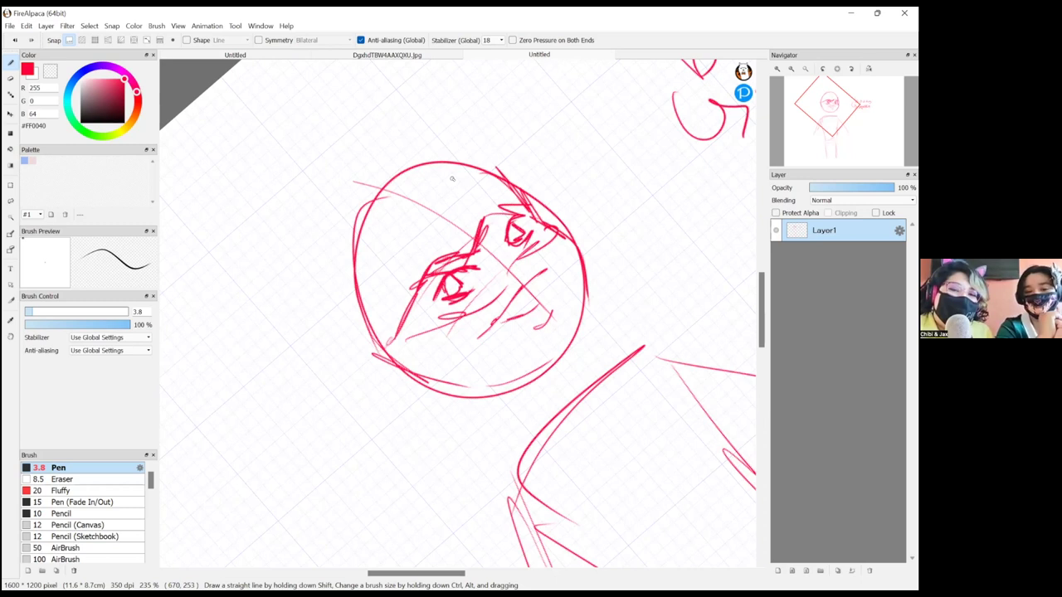
- Draw the mask's knot with two tails at the side of the head and strengthen the jawline
{"action": "mouse_move", "coordinate": [363, 358]}
{"action": "left_mouse_down"}
{"action": "mouse_move", "coordinate": [379, 355]}
{"action": "mouse_move", "coordinate": [347, 359]}
{"action": "left_mouse_up"}
{"action": "mouse_move", "coordinate": [373, 343]}
{"action": "left_mouse_down"}
{"action": "mouse_move", "coordinate": [297, 359]}
{"action": "mouse_move", "coordinate": [340, 396]}
{"action": "mouse_move", "coordinate": [351, 381]}
{"action": "left_mouse_up"}
{"action": "mouse_move", "coordinate": [356, 358]}
{"action": "left_mouse_down"}
{"action": "mouse_move", "coordinate": [326, 369]}
{"action": "mouse_move", "coordinate": [352, 427]}
{"action": "mouse_move", "coordinate": [365, 395]}
{"action": "mouse_move", "coordinate": [506, 379]}
{"action": "left_mouse_up"}
{"action": "left_click_drag", "start_coordinate": [451, 397], "coordinate": [569, 355]}
{"action": "left_click_drag", "start_coordinate": [584, 302], "coordinate": [573, 356]}
- Sketch both sides of the neck, connecting the head to the shoulders
{"action": "mouse_move", "coordinate": [485, 393]}
{"action": "left_mouse_down"}
{"action": "mouse_move", "coordinate": [509, 410]}
{"action": "mouse_move", "coordinate": [504, 428]}
{"action": "left_mouse_up"}
{"action": "left_click_drag", "start_coordinate": [488, 405], "coordinate": [506, 463]}
{"action": "left_click_drag", "start_coordinate": [568, 355], "coordinate": [584, 378]}
{"action": "mouse_move", "coordinate": [567, 356]}
{"action": "left_mouse_down"}
{"action": "mouse_move", "coordinate": [587, 378]}
{"action": "mouse_move", "coordinate": [660, 348]}
{"action": "left_mouse_up"}
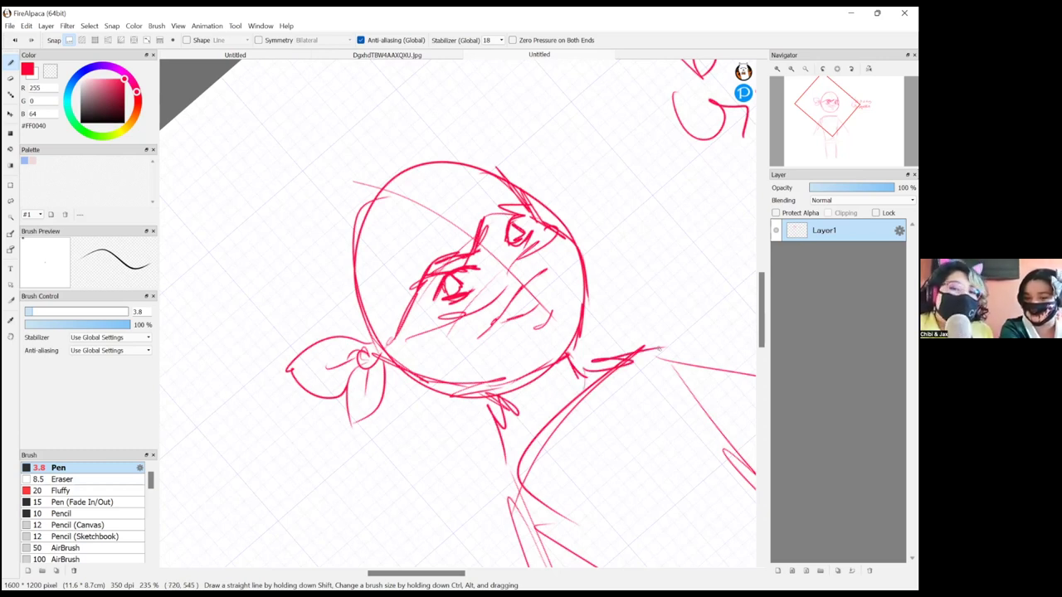
{"action": "scroll", "coordinate": [549, 198], "scroll_direction": "up", "scroll_amount": 1}
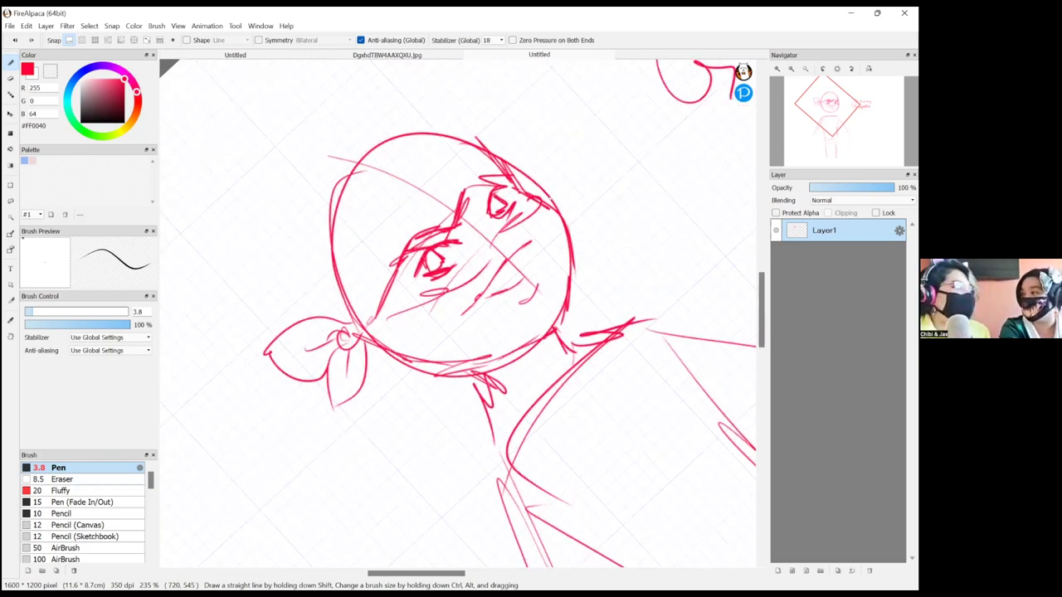
{"action": "scroll", "coordinate": [548, 197], "scroll_direction": "down", "scroll_amount": 1}
{"action": "scroll", "coordinate": [592, 314], "scroll_direction": "up", "scroll_amount": 1}
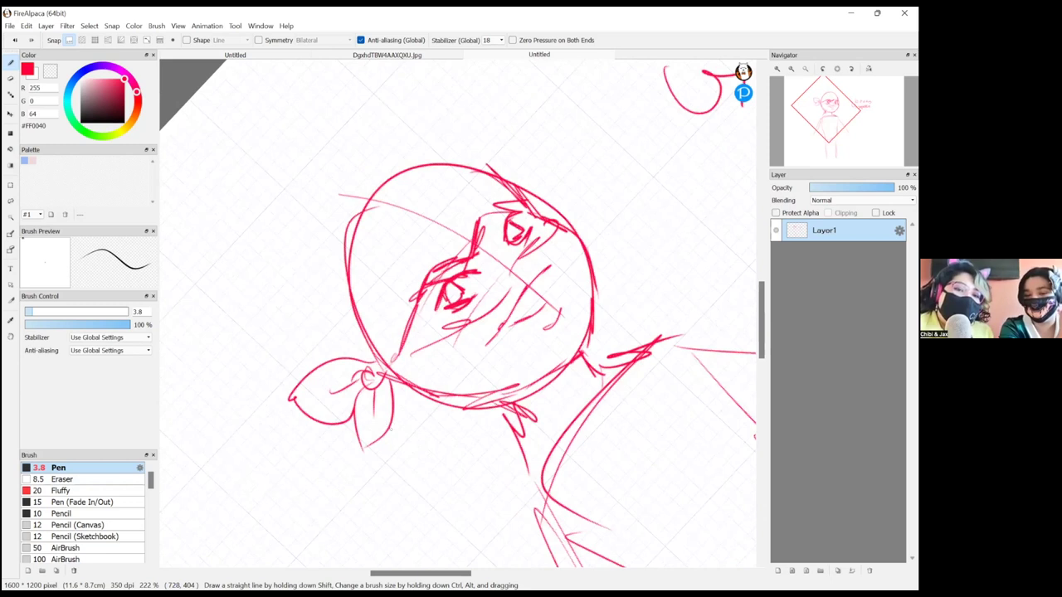
- Sketch a large pointed hat with a wide, curling brim around the turtle character's head
{"action": "scroll", "coordinate": [391, 429], "scroll_direction": "down", "scroll_amount": 1}
{"action": "left_click_drag", "start_coordinate": [386, 418], "coordinate": [450, 267]}
{"action": "left_click_drag", "start_coordinate": [398, 366], "coordinate": [566, 140]}
{"action": "mouse_move", "coordinate": [565, 155]}
{"action": "left_mouse_down"}
{"action": "mouse_move", "coordinate": [576, 129]}
{"action": "mouse_move", "coordinate": [605, 154]}
{"action": "mouse_move", "coordinate": [579, 236]}
{"action": "mouse_move", "coordinate": [595, 122]}
{"action": "mouse_move", "coordinate": [504, 189]}
{"action": "left_mouse_up"}
{"action": "mouse_move", "coordinate": [552, 123]}
{"action": "left_mouse_down"}
{"action": "mouse_move", "coordinate": [352, 448]}
{"action": "mouse_move", "coordinate": [416, 485]}
{"action": "mouse_move", "coordinate": [358, 488]}
{"action": "left_mouse_up"}
{"action": "mouse_move", "coordinate": [541, 158]}
{"action": "left_mouse_down"}
{"action": "mouse_move", "coordinate": [428, 193]}
{"action": "mouse_move", "coordinate": [328, 199]}
{"action": "mouse_move", "coordinate": [266, 292]}
{"action": "left_mouse_up"}
{"action": "mouse_move", "coordinate": [300, 218]}
{"action": "left_mouse_down"}
{"action": "mouse_move", "coordinate": [232, 344]}
{"action": "mouse_move", "coordinate": [296, 317]}
{"action": "mouse_move", "coordinate": [247, 339]}
{"action": "left_mouse_up"}
{"action": "mouse_move", "coordinate": [382, 302]}
{"action": "left_mouse_down"}
{"action": "mouse_move", "coordinate": [327, 289]}
{"action": "mouse_move", "coordinate": [395, 343]}
{"action": "mouse_move", "coordinate": [451, 194]}
{"action": "mouse_move", "coordinate": [387, 352]}
{"action": "left_mouse_up"}
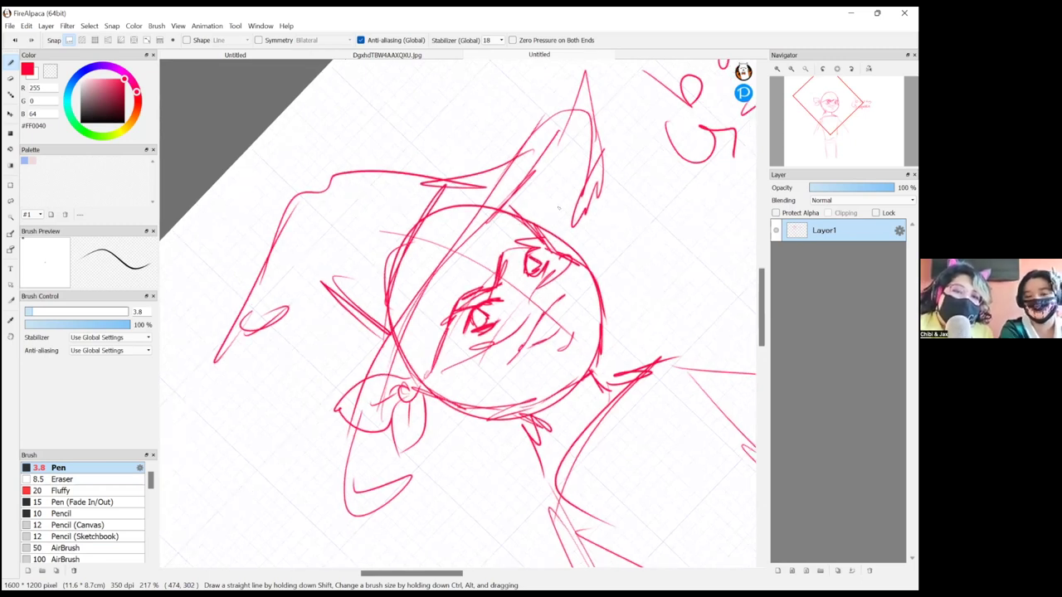
- Sketch the shoulder and collar lines below the neck and strengthen both upper sides of the torso
{"action": "scroll", "coordinate": [560, 197], "scroll_direction": "down", "scroll_amount": 2}
{"action": "scroll", "coordinate": [439, 304], "scroll_direction": "up", "scroll_amount": 1}
{"action": "mouse_move", "coordinate": [458, 262]}
{"action": "left_mouse_down"}
{"action": "mouse_move", "coordinate": [473, 234]}
{"action": "mouse_move", "coordinate": [524, 195]}
{"action": "left_mouse_up"}
{"action": "left_click_drag", "start_coordinate": [521, 194], "coordinate": [535, 209]}
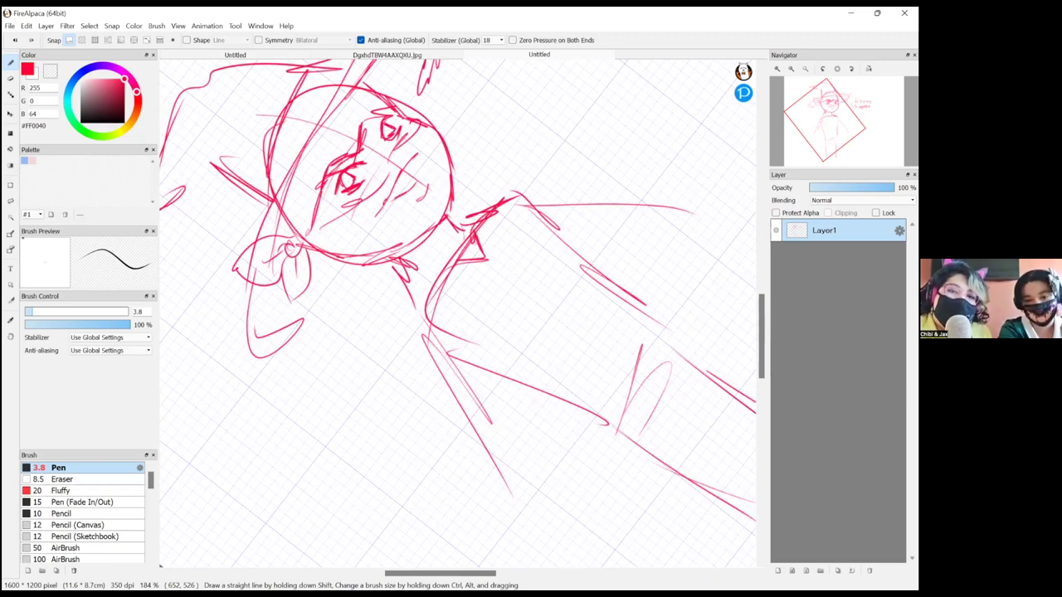
{"action": "left_click_drag", "start_coordinate": [475, 230], "coordinate": [405, 309]}
{"action": "left_click_drag", "start_coordinate": [438, 347], "coordinate": [553, 395]}
{"action": "left_click_drag", "start_coordinate": [554, 217], "coordinate": [624, 299]}
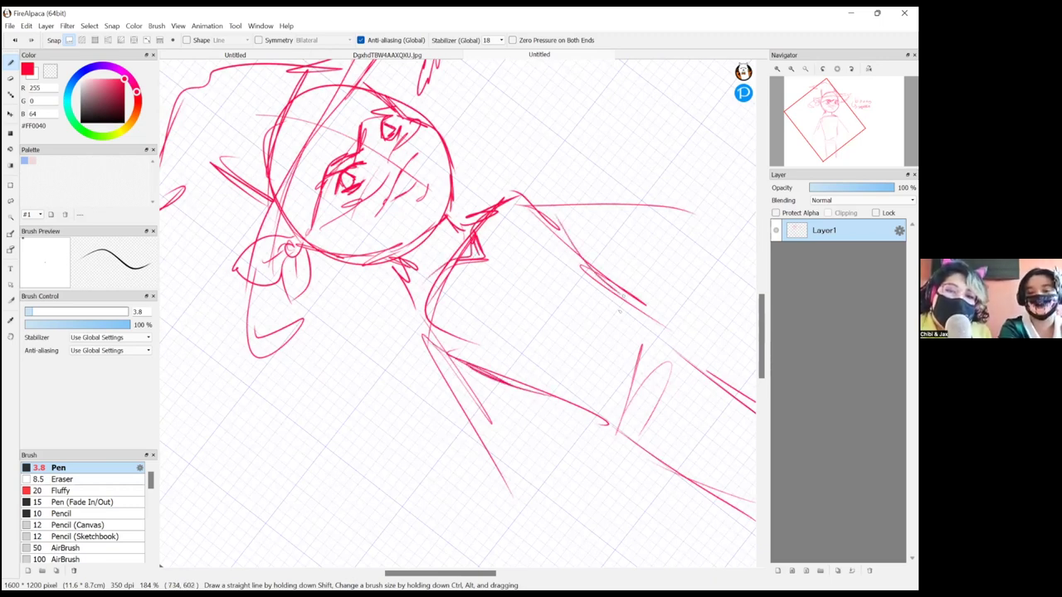
- Add chest and belly lines, and close the torso's side and lower edge into a rounded body
{"action": "left_click_drag", "start_coordinate": [512, 287], "coordinate": [540, 294]}
{"action": "mouse_move", "coordinate": [518, 270]}
{"action": "left_mouse_down"}
{"action": "mouse_move", "coordinate": [555, 292]}
{"action": "mouse_move", "coordinate": [536, 342]}
{"action": "left_mouse_up"}
{"action": "left_click_drag", "start_coordinate": [616, 310], "coordinate": [581, 375]}
{"action": "left_click_drag", "start_coordinate": [576, 233], "coordinate": [664, 324]}
{"action": "mouse_move", "coordinate": [608, 424]}
{"action": "left_mouse_down"}
{"action": "mouse_move", "coordinate": [591, 417]}
{"action": "mouse_move", "coordinate": [663, 335]}
{"action": "mouse_move", "coordinate": [665, 347]}
{"action": "left_mouse_up"}
- Sketch the character's bent arm with upper arm, elbow and forearm, ending in a hand at the chest
{"action": "mouse_move", "coordinate": [413, 303]}
{"action": "left_mouse_down"}
{"action": "mouse_move", "coordinate": [394, 338]}
{"action": "mouse_move", "coordinate": [375, 349]}
{"action": "mouse_move", "coordinate": [349, 357]}
{"action": "left_mouse_up"}
{"action": "left_click_drag", "start_coordinate": [370, 347], "coordinate": [348, 411]}
{"action": "mouse_move", "coordinate": [354, 369]}
{"action": "left_mouse_down"}
{"action": "mouse_move", "coordinate": [383, 445]}
{"action": "mouse_move", "coordinate": [438, 486]}
{"action": "left_mouse_up"}
{"action": "mouse_move", "coordinate": [384, 336]}
{"action": "left_mouse_down"}
{"action": "mouse_move", "coordinate": [359, 372]}
{"action": "mouse_move", "coordinate": [432, 485]}
{"action": "left_mouse_up"}
{"action": "mouse_move", "coordinate": [381, 408]}
{"action": "left_mouse_down"}
{"action": "mouse_move", "coordinate": [465, 509]}
{"action": "mouse_move", "coordinate": [506, 388]}
{"action": "left_mouse_up"}
{"action": "mouse_move", "coordinate": [509, 463]}
{"action": "left_mouse_down"}
{"action": "mouse_move", "coordinate": [508, 345]}
{"action": "mouse_move", "coordinate": [468, 437]}
{"action": "left_mouse_up"}
{"action": "mouse_move", "coordinate": [475, 372]}
{"action": "left_mouse_down"}
{"action": "mouse_move", "coordinate": [500, 493]}
{"action": "mouse_move", "coordinate": [521, 520]}
{"action": "mouse_move", "coordinate": [517, 350]}
{"action": "left_mouse_up"}
{"action": "left_click_drag", "start_coordinate": [389, 409], "coordinate": [491, 513]}
{"action": "left_click_drag", "start_coordinate": [522, 356], "coordinate": [560, 310]}
{"action": "left_click_drag", "start_coordinate": [544, 261], "coordinate": [524, 351]}
{"action": "mouse_move", "coordinate": [542, 263]}
{"action": "left_mouse_down"}
{"action": "mouse_move", "coordinate": [558, 292]}
{"action": "mouse_move", "coordinate": [496, 323]}
{"action": "left_mouse_up"}
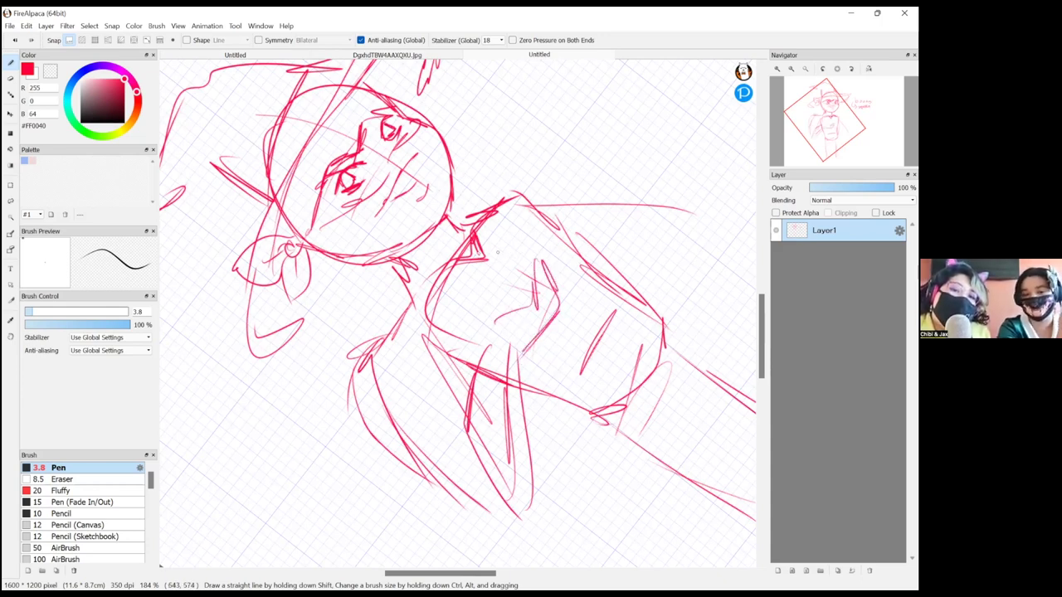
- Draw the opposite bent arm and chest edge, and reinforce the first arm's outer contour with darker strokes
{"action": "mouse_move", "coordinate": [447, 253]}
{"action": "left_mouse_down"}
{"action": "mouse_move", "coordinate": [505, 265]}
{"action": "mouse_move", "coordinate": [521, 232]}
{"action": "mouse_move", "coordinate": [469, 323]}
{"action": "left_mouse_up"}
{"action": "mouse_move", "coordinate": [534, 158]}
{"action": "left_mouse_down"}
{"action": "mouse_move", "coordinate": [512, 229]}
{"action": "mouse_move", "coordinate": [558, 165]}
{"action": "mouse_move", "coordinate": [581, 262]}
{"action": "mouse_move", "coordinate": [563, 292]}
{"action": "left_mouse_up"}
{"action": "mouse_move", "coordinate": [372, 352]}
{"action": "left_mouse_down"}
{"action": "mouse_move", "coordinate": [383, 416]}
{"action": "mouse_move", "coordinate": [417, 315]}
{"action": "mouse_move", "coordinate": [395, 333]}
{"action": "left_mouse_up"}
{"action": "mouse_move", "coordinate": [372, 348]}
{"action": "left_mouse_down"}
{"action": "mouse_move", "coordinate": [408, 437]}
{"action": "mouse_move", "coordinate": [470, 479]}
{"action": "left_mouse_up"}
{"action": "mouse_move", "coordinate": [406, 423]}
{"action": "left_mouse_down"}
{"action": "mouse_move", "coordinate": [475, 509]}
{"action": "mouse_move", "coordinate": [517, 526]}
{"action": "left_mouse_up"}
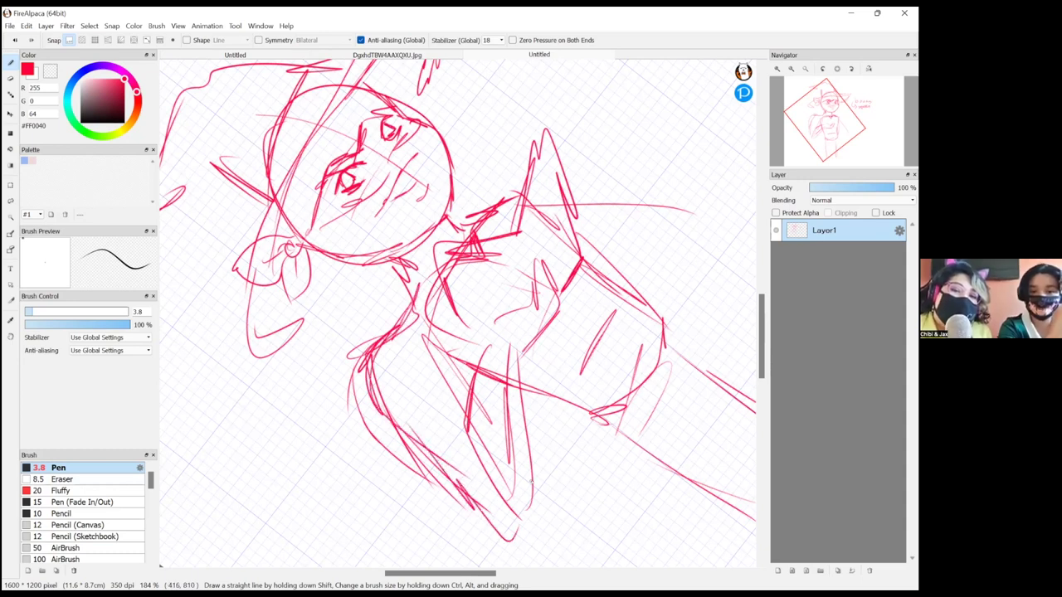
{"action": "left_click_drag", "start_coordinate": [347, 266], "coordinate": [321, 343]}
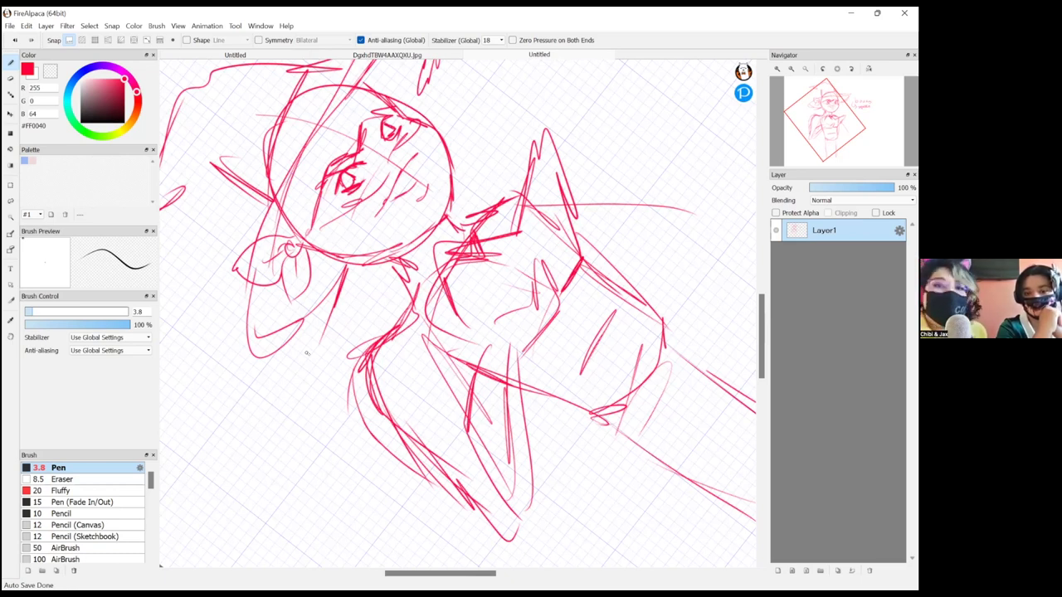
- Draw a round head with a wavy mask in the empty space beside the main character for a small figure
{"action": "scroll", "coordinate": [527, 255], "scroll_direction": "down", "scroll_amount": 5}
{"action": "mouse_move", "coordinate": [544, 137]}
{"action": "left_mouse_down"}
{"action": "mouse_move", "coordinate": [576, 120]}
{"action": "mouse_move", "coordinate": [527, 154]}
{"action": "left_mouse_up"}
{"action": "mouse_move", "coordinate": [542, 194]}
{"action": "left_mouse_down"}
{"action": "mouse_move", "coordinate": [571, 155]}
{"action": "mouse_move", "coordinate": [590, 136]}
{"action": "mouse_move", "coordinate": [570, 177]}
{"action": "mouse_move", "coordinate": [603, 133]}
{"action": "mouse_move", "coordinate": [570, 169]}
{"action": "left_mouse_up"}
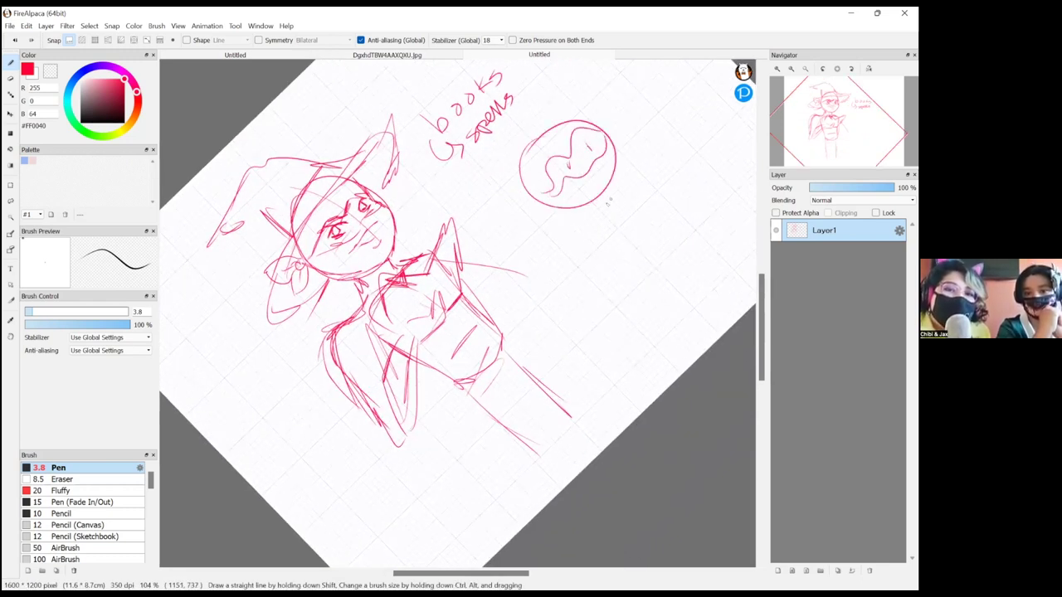
- Draw the small figure's body with stubby arms holding an open book and short legs, and add a pointed hat
{"action": "mouse_move", "coordinate": [636, 200]}
{"action": "left_mouse_down"}
{"action": "mouse_move", "coordinate": [625, 238]}
{"action": "mouse_move", "coordinate": [647, 211]}
{"action": "left_mouse_up"}
{"action": "mouse_move", "coordinate": [635, 194]}
{"action": "left_mouse_down"}
{"action": "mouse_move", "coordinate": [651, 178]}
{"action": "mouse_move", "coordinate": [647, 209]}
{"action": "left_mouse_up"}
{"action": "mouse_move", "coordinate": [575, 208]}
{"action": "left_mouse_down"}
{"action": "mouse_move", "coordinate": [601, 216]}
{"action": "mouse_move", "coordinate": [588, 236]}
{"action": "left_mouse_up"}
{"action": "left_click_drag", "start_coordinate": [615, 162], "coordinate": [644, 185]}
{"action": "mouse_move", "coordinate": [599, 240]}
{"action": "left_mouse_down"}
{"action": "mouse_move", "coordinate": [659, 249]}
{"action": "mouse_move", "coordinate": [649, 200]}
{"action": "left_mouse_up"}
{"action": "left_click_drag", "start_coordinate": [617, 260], "coordinate": [651, 256]}
{"action": "mouse_move", "coordinate": [650, 254]}
{"action": "left_mouse_down"}
{"action": "mouse_move", "coordinate": [683, 240]}
{"action": "mouse_move", "coordinate": [670, 219]}
{"action": "left_mouse_up"}
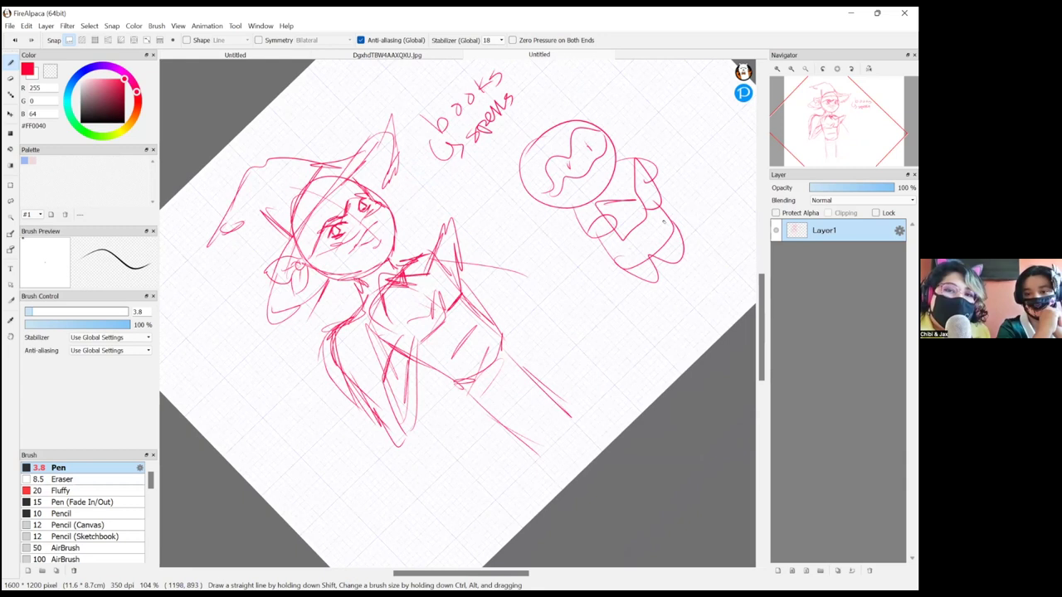
{"action": "mouse_move", "coordinate": [508, 203]}
{"action": "left_mouse_down"}
{"action": "mouse_move", "coordinate": [567, 96]}
{"action": "mouse_move", "coordinate": [513, 109]}
{"action": "mouse_move", "coordinate": [500, 151]}
{"action": "mouse_move", "coordinate": [531, 141]}
{"action": "left_mouse_up"}
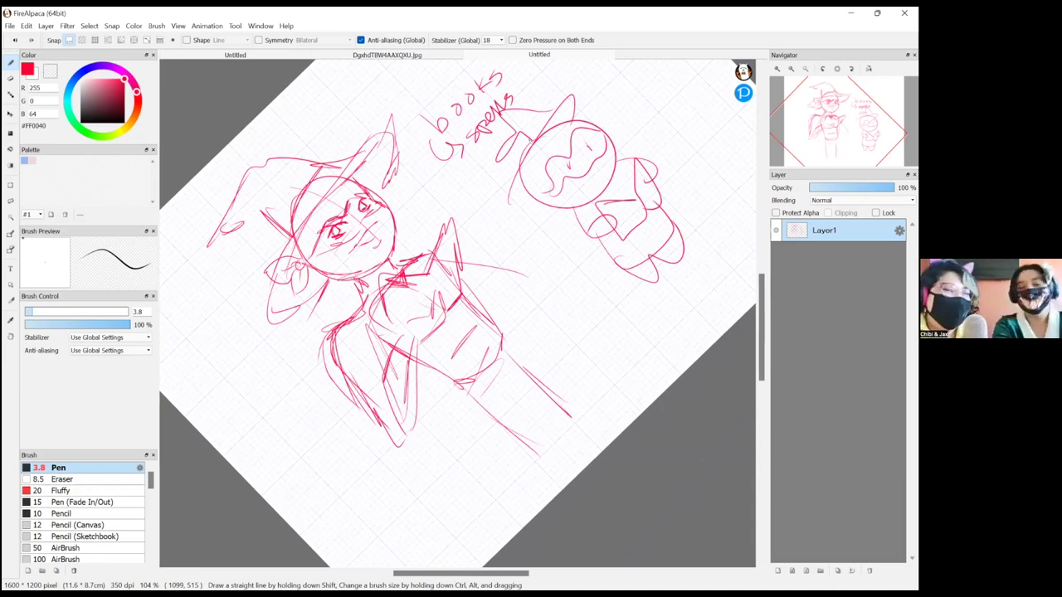
- Draw a large eye with a slit pupil and three lashes above and below, plus an angled mark beside it
{"action": "left_click_drag", "start_coordinate": [569, 381], "coordinate": [568, 382]}
{"action": "mouse_move", "coordinate": [400, 381]}
{"action": "left_mouse_down"}
{"action": "mouse_move", "coordinate": [519, 381]}
{"action": "mouse_move", "coordinate": [606, 344]}
{"action": "mouse_move", "coordinate": [578, 370]}
{"action": "left_mouse_up"}
{"action": "scroll", "coordinate": [391, 315], "scroll_direction": "up", "scroll_amount": 6}
{"action": "scroll", "coordinate": [288, 336], "scroll_direction": "up", "scroll_amount": 3}
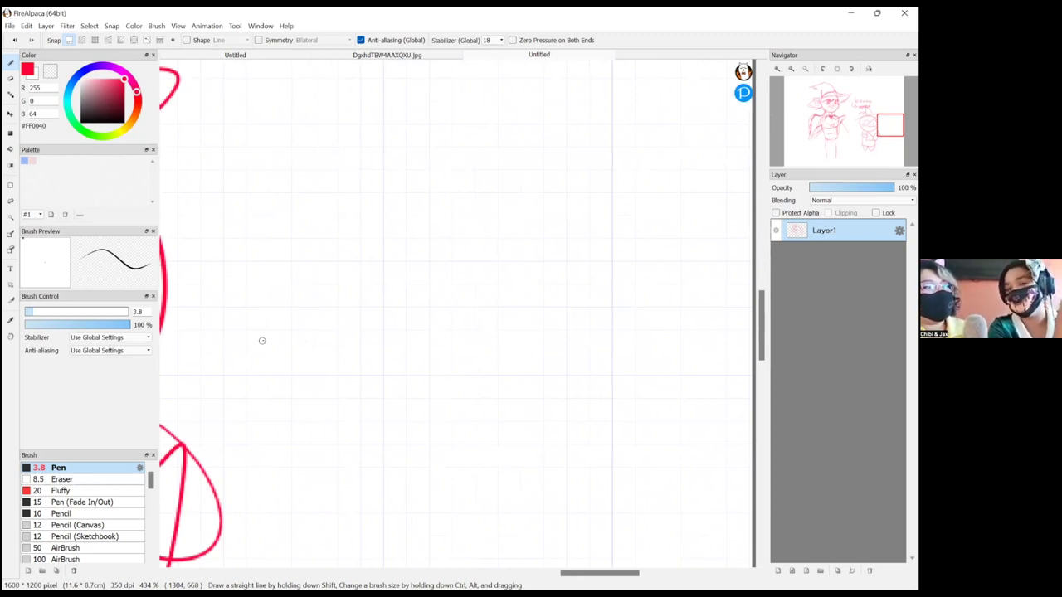
{"action": "mouse_move", "coordinate": [522, 205]}
{"action": "left_mouse_down"}
{"action": "mouse_move", "coordinate": [496, 178]}
{"action": "mouse_move", "coordinate": [354, 244]}
{"action": "mouse_move", "coordinate": [404, 271]}
{"action": "mouse_move", "coordinate": [523, 204]}
{"action": "left_mouse_up"}
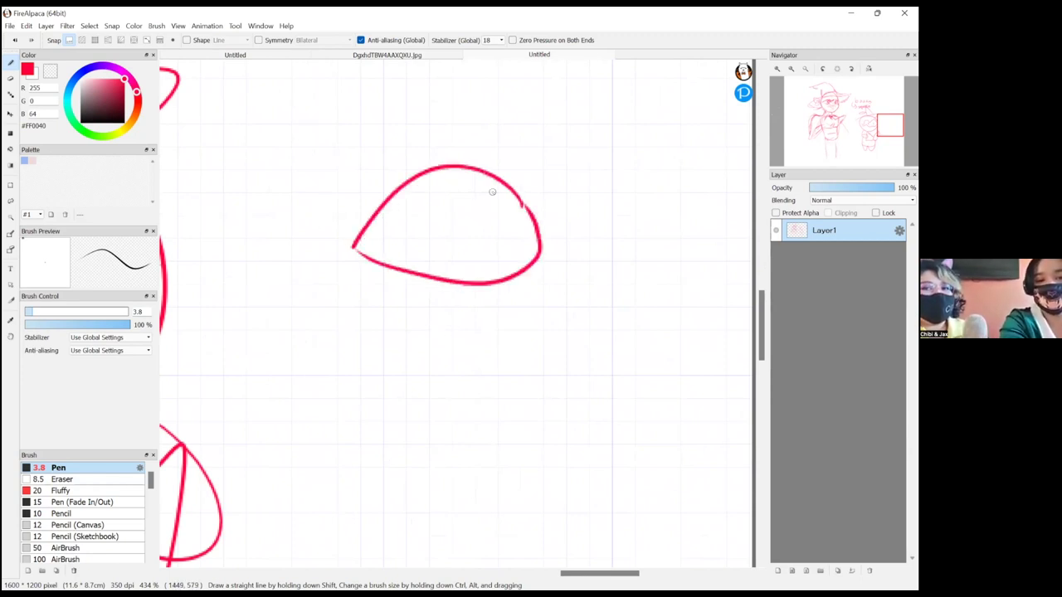
{"action": "left_click_drag", "start_coordinate": [460, 190], "coordinate": [463, 243]}
{"action": "left_click_drag", "start_coordinate": [501, 175], "coordinate": [528, 146]}
{"action": "left_click_drag", "start_coordinate": [445, 165], "coordinate": [446, 125]}
{"action": "left_click_drag", "start_coordinate": [412, 175], "coordinate": [373, 154]}
{"action": "left_click_drag", "start_coordinate": [436, 283], "coordinate": [414, 312]}
{"action": "mouse_move", "coordinate": [478, 287]}
{"action": "left_mouse_down"}
{"action": "mouse_move", "coordinate": [478, 317]}
{"action": "mouse_move", "coordinate": [522, 305]}
{"action": "left_mouse_up"}
{"action": "mouse_move", "coordinate": [587, 225]}
{"action": "left_mouse_down"}
{"action": "mouse_move", "coordinate": [655, 270]}
{"action": "mouse_move", "coordinate": [616, 296]}
{"action": "left_mouse_up"}
- Draw a dog's head in profile below the eye, with a floppy ear, dot eye, collar and round tag
{"action": "mouse_move", "coordinate": [455, 370]}
{"action": "left_mouse_down"}
{"action": "mouse_move", "coordinate": [470, 451]}
{"action": "mouse_move", "coordinate": [496, 364]}
{"action": "mouse_move", "coordinate": [459, 343]}
{"action": "mouse_move", "coordinate": [385, 402]}
{"action": "mouse_move", "coordinate": [320, 390]}
{"action": "mouse_move", "coordinate": [321, 410]}
{"action": "mouse_move", "coordinate": [296, 412]}
{"action": "mouse_move", "coordinate": [314, 441]}
{"action": "mouse_move", "coordinate": [386, 488]}
{"action": "left_mouse_up"}
{"action": "mouse_move", "coordinate": [414, 400]}
{"action": "left_mouse_down"}
{"action": "mouse_move", "coordinate": [427, 469]}
{"action": "mouse_move", "coordinate": [418, 403]}
{"action": "left_mouse_up"}
{"action": "left_click_drag", "start_coordinate": [377, 484], "coordinate": [434, 506]}
{"action": "mouse_move", "coordinate": [492, 369]}
{"action": "left_mouse_down"}
{"action": "mouse_move", "coordinate": [519, 400]}
{"action": "mouse_move", "coordinate": [439, 509]}
{"action": "mouse_move", "coordinate": [521, 440]}
{"action": "left_mouse_up"}
{"action": "left_click_drag", "start_coordinate": [452, 498], "coordinate": [466, 516]}
{"action": "mouse_move", "coordinate": [464, 484]}
{"action": "left_mouse_down"}
{"action": "mouse_move", "coordinate": [485, 533]}
{"action": "mouse_move", "coordinate": [474, 512]}
{"action": "left_mouse_up"}
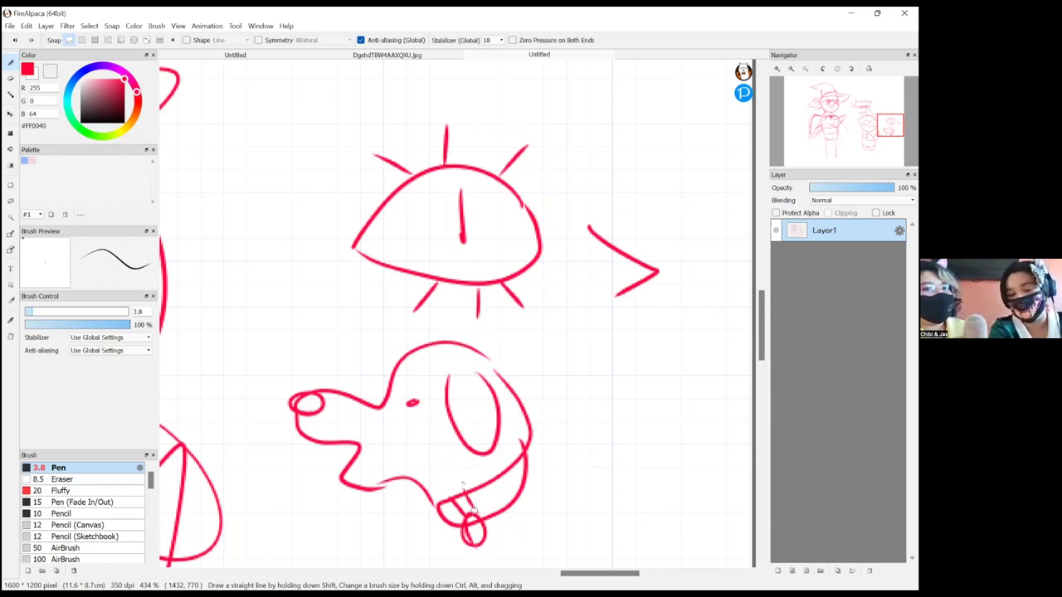
- Draw a round smiling face with dot eyes and a tuft of hair below and beside the dog
{"action": "left_click_drag", "start_coordinate": [630, 336], "coordinate": [491, 247]}
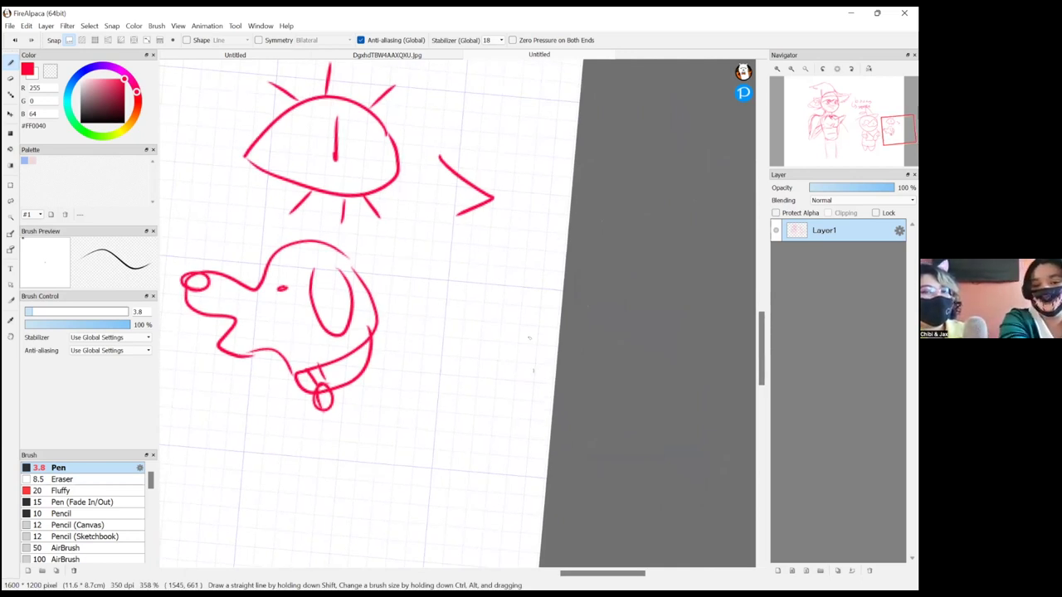
{"action": "left_click_drag", "start_coordinate": [531, 337], "coordinate": [481, 154]}
{"action": "mouse_move", "coordinate": [523, 305]}
{"action": "left_mouse_down"}
{"action": "mouse_move", "coordinate": [582, 312]}
{"action": "mouse_move", "coordinate": [594, 327]}
{"action": "left_mouse_up"}
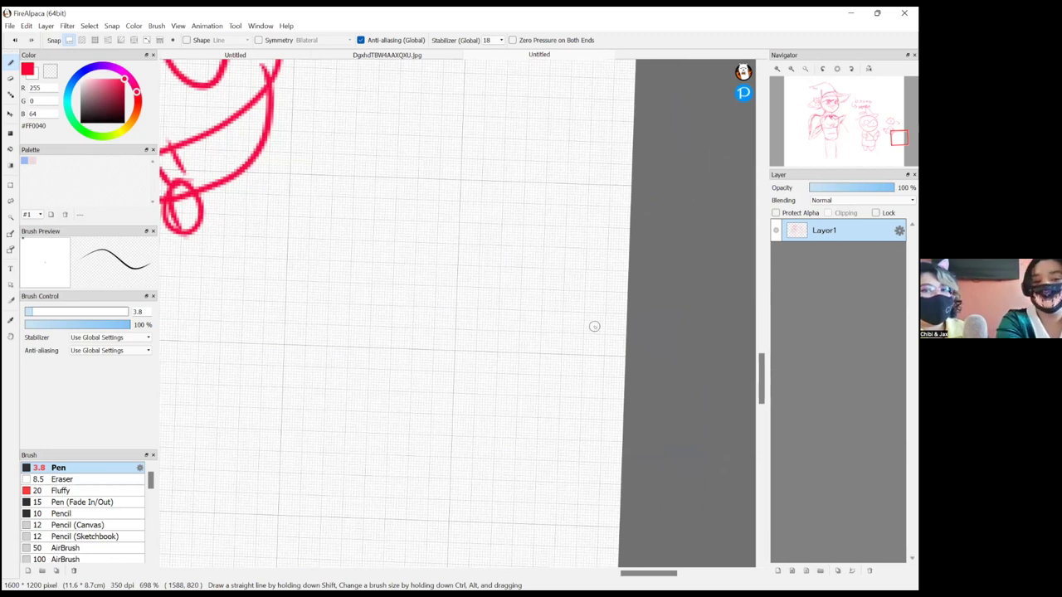
{"action": "mouse_move", "coordinate": [491, 229]}
{"action": "left_mouse_down"}
{"action": "mouse_move", "coordinate": [460, 413]}
{"action": "mouse_move", "coordinate": [444, 197]}
{"action": "mouse_move", "coordinate": [424, 193]}
{"action": "left_mouse_up"}
{"action": "left_click_drag", "start_coordinate": [353, 264], "coordinate": [355, 271]}
{"action": "left_click_drag", "start_coordinate": [479, 292], "coordinate": [481, 297]}
{"action": "mouse_move", "coordinate": [358, 312]}
{"action": "left_mouse_down"}
{"action": "mouse_move", "coordinate": [423, 359]}
{"action": "mouse_move", "coordinate": [459, 349]}
{"action": "left_mouse_up"}
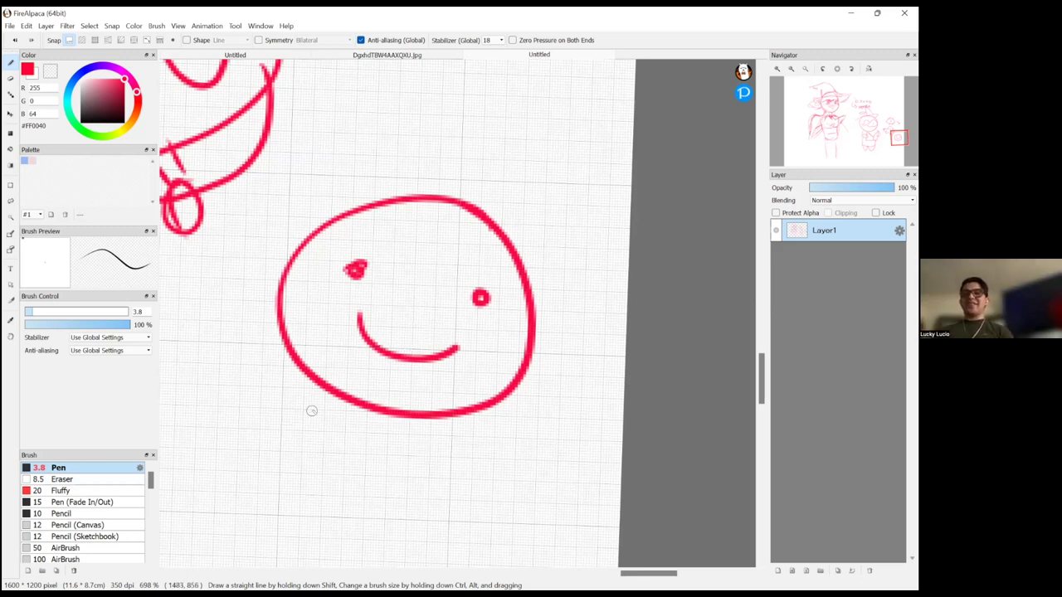
{"action": "mouse_move", "coordinate": [497, 226]}
{"action": "left_mouse_down"}
{"action": "mouse_move", "coordinate": [534, 147]}
{"action": "mouse_move", "coordinate": [474, 159]}
{"action": "mouse_move", "coordinate": [419, 202]}
{"action": "mouse_move", "coordinate": [426, 208]}
{"action": "left_mouse_up"}
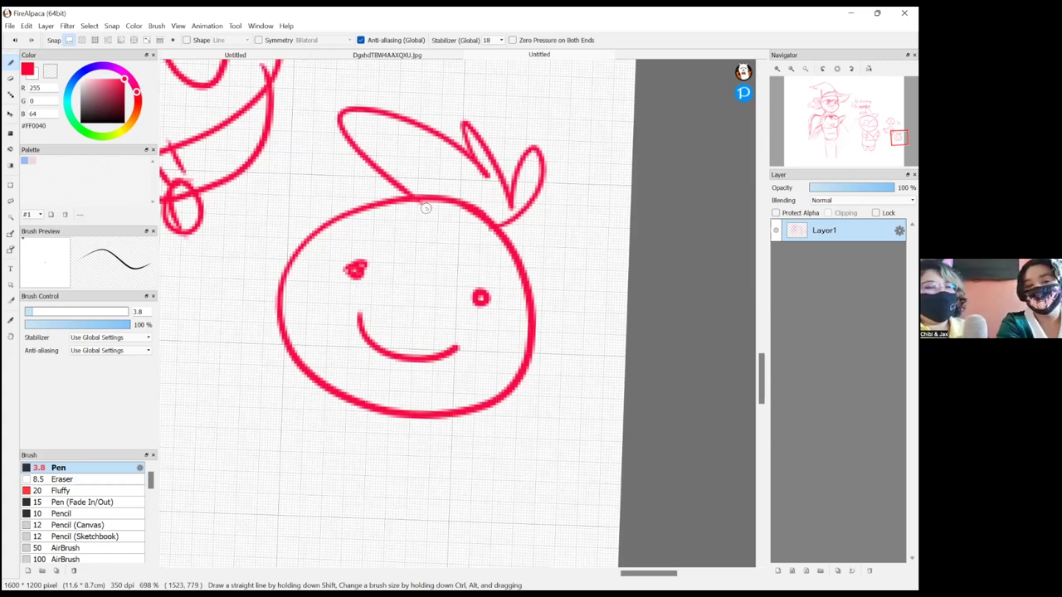
- Draw an eye with a filled pupil and short lashes above and below, under the dog's head
{"action": "scroll", "coordinate": [570, 270], "scroll_direction": "down", "scroll_amount": 4}
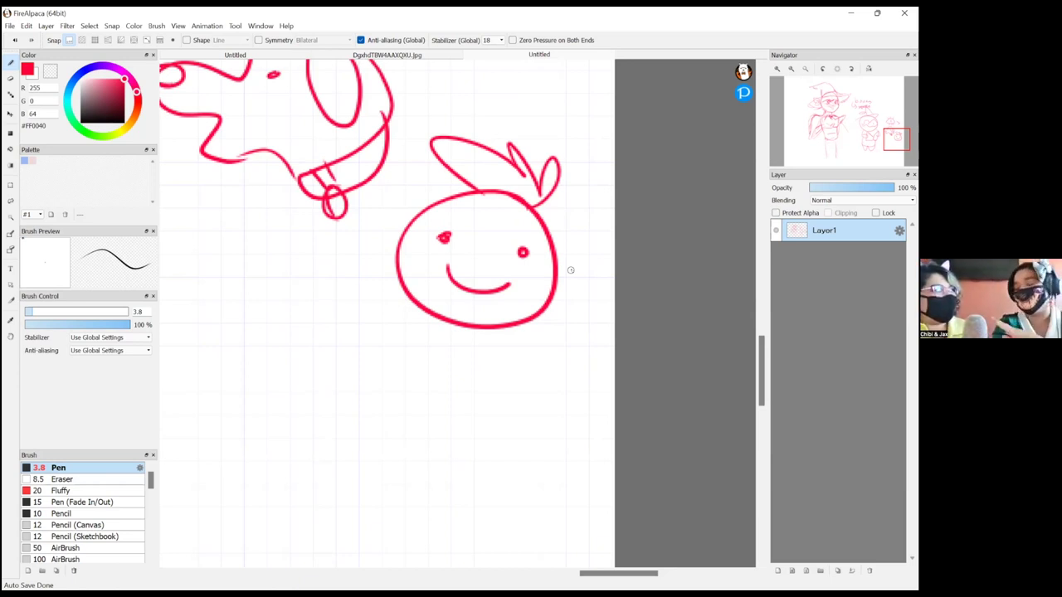
{"action": "mouse_move", "coordinate": [222, 375]}
{"action": "left_mouse_down"}
{"action": "mouse_move", "coordinate": [321, 338]}
{"action": "mouse_move", "coordinate": [352, 379]}
{"action": "mouse_move", "coordinate": [327, 399]}
{"action": "mouse_move", "coordinate": [268, 411]}
{"action": "mouse_move", "coordinate": [220, 380]}
{"action": "left_mouse_up"}
{"action": "left_click_drag", "start_coordinate": [269, 357], "coordinate": [279, 372]}
{"action": "mouse_move", "coordinate": [300, 335]}
{"action": "left_mouse_down"}
{"action": "mouse_move", "coordinate": [312, 298]}
{"action": "mouse_move", "coordinate": [276, 326]}
{"action": "mouse_move", "coordinate": [278, 304]}
{"action": "mouse_move", "coordinate": [239, 316]}
{"action": "left_mouse_up"}
{"action": "left_click_drag", "start_coordinate": [279, 388], "coordinate": [258, 417]}
{"action": "left_click_drag", "start_coordinate": [307, 383], "coordinate": [307, 417]}
{"action": "left_click_drag", "start_coordinate": [327, 392], "coordinate": [353, 430]}
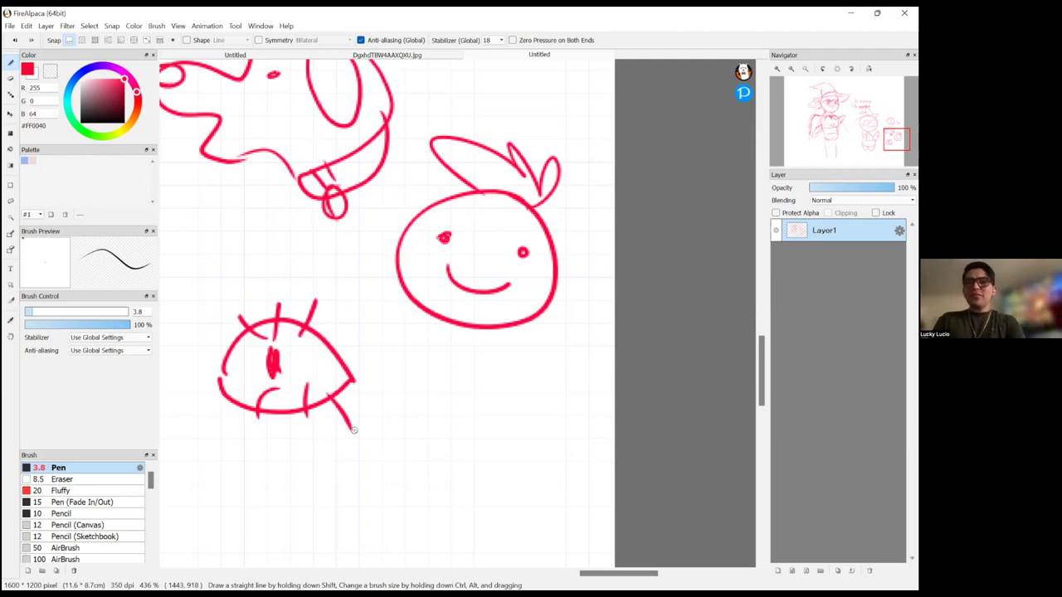
- Draw a second eye with an oval pupil and three lashes above and below, under the smiling face
{"action": "mouse_move", "coordinate": [382, 440]}
{"action": "left_mouse_down"}
{"action": "mouse_move", "coordinate": [395, 399]}
{"action": "mouse_move", "coordinate": [528, 440]}
{"action": "mouse_move", "coordinate": [470, 477]}
{"action": "mouse_move", "coordinate": [379, 450]}
{"action": "left_mouse_up"}
{"action": "mouse_move", "coordinate": [431, 412]}
{"action": "left_mouse_down"}
{"action": "mouse_move", "coordinate": [438, 446]}
{"action": "mouse_move", "coordinate": [432, 419]}
{"action": "mouse_move", "coordinate": [379, 374]}
{"action": "left_mouse_up"}
{"action": "left_click_drag", "start_coordinate": [441, 386], "coordinate": [421, 357]}
{"action": "left_click_drag", "start_coordinate": [477, 388], "coordinate": [465, 356]}
{"action": "left_click_drag", "start_coordinate": [421, 484], "coordinate": [406, 506]}
{"action": "left_click_drag", "start_coordinate": [454, 481], "coordinate": [445, 503]}
{"action": "left_click_drag", "start_coordinate": [482, 472], "coordinate": [478, 501]}
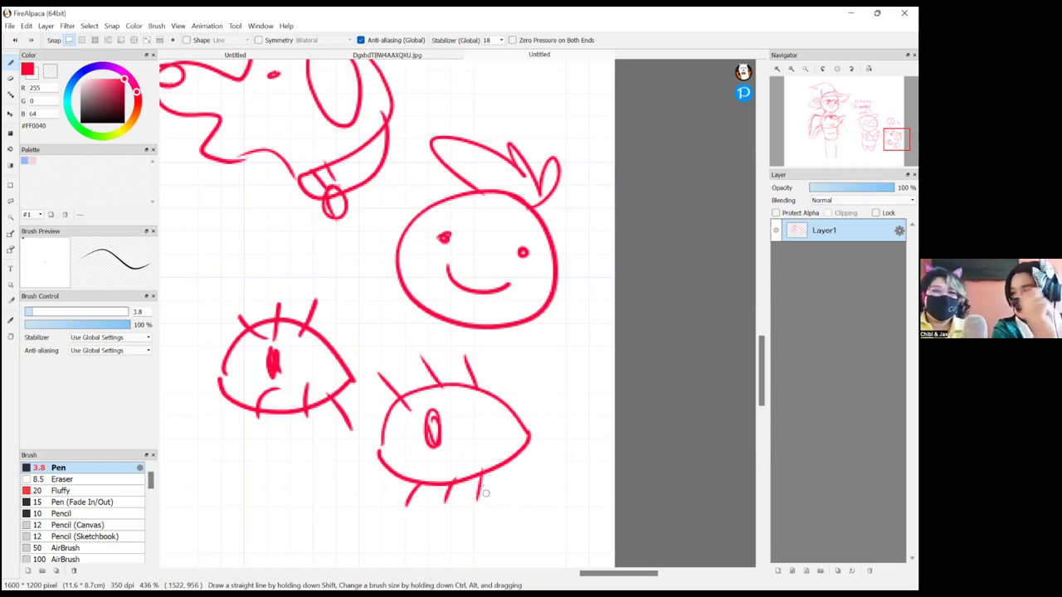
- Draw a curved line, a cloud shape beneath it and two nested angle marks in the blank area below the eyes
{"action": "scroll", "coordinate": [533, 318], "scroll_direction": "down", "scroll_amount": 3}
{"action": "scroll", "coordinate": [636, 232], "scroll_direction": "up", "scroll_amount": 3}
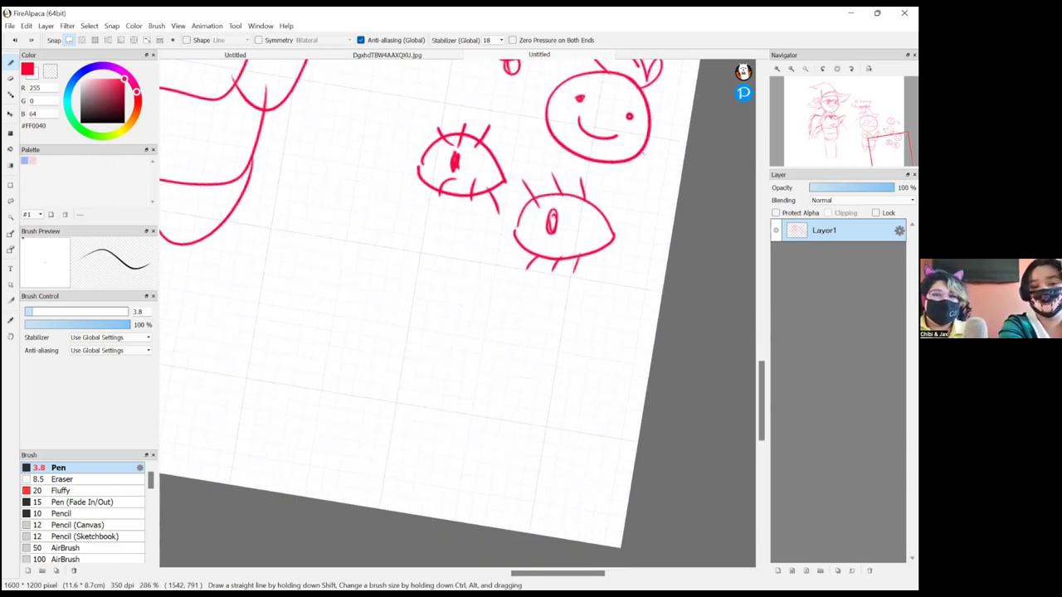
{"action": "scroll", "coordinate": [664, 259], "scroll_direction": "up", "scroll_amount": 2}
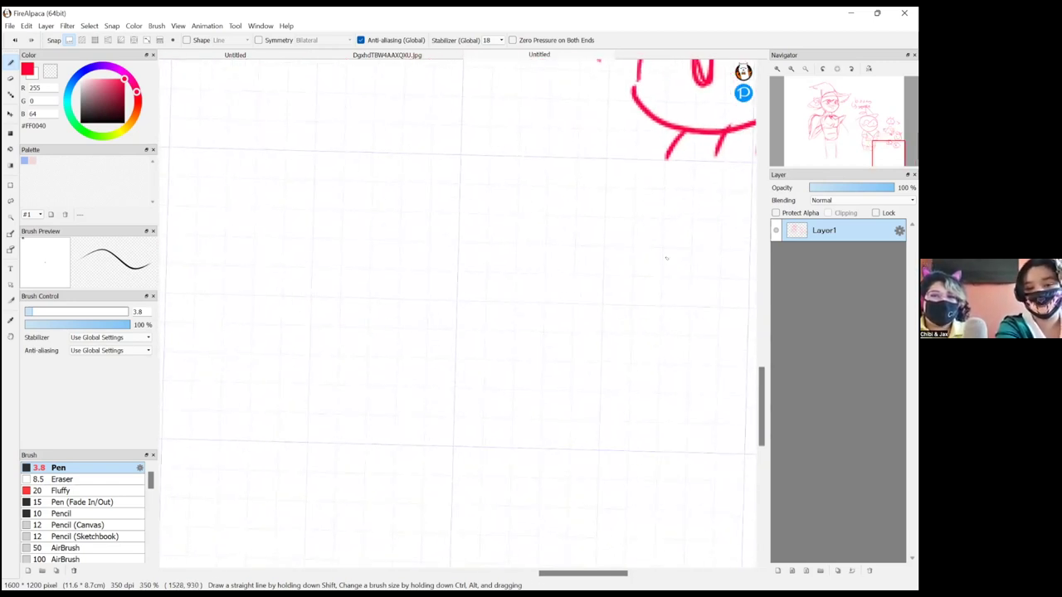
{"action": "left_click_drag", "start_coordinate": [268, 251], "coordinate": [526, 273]}
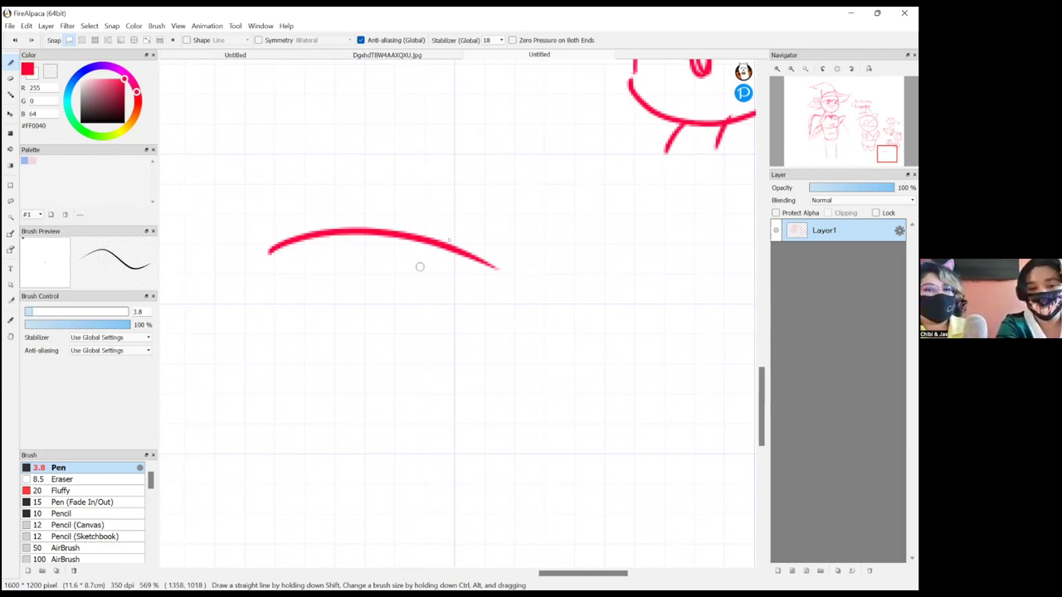
{"action": "mouse_move", "coordinate": [292, 370]}
{"action": "left_mouse_down"}
{"action": "mouse_move", "coordinate": [414, 341]}
{"action": "mouse_move", "coordinate": [420, 393]}
{"action": "mouse_move", "coordinate": [384, 404]}
{"action": "mouse_move", "coordinate": [441, 492]}
{"action": "mouse_move", "coordinate": [328, 530]}
{"action": "mouse_move", "coordinate": [309, 465]}
{"action": "mouse_move", "coordinate": [261, 494]}
{"action": "mouse_move", "coordinate": [193, 402]}
{"action": "mouse_move", "coordinate": [272, 407]}
{"action": "mouse_move", "coordinate": [244, 389]}
{"action": "mouse_move", "coordinate": [300, 344]}
{"action": "left_mouse_up"}
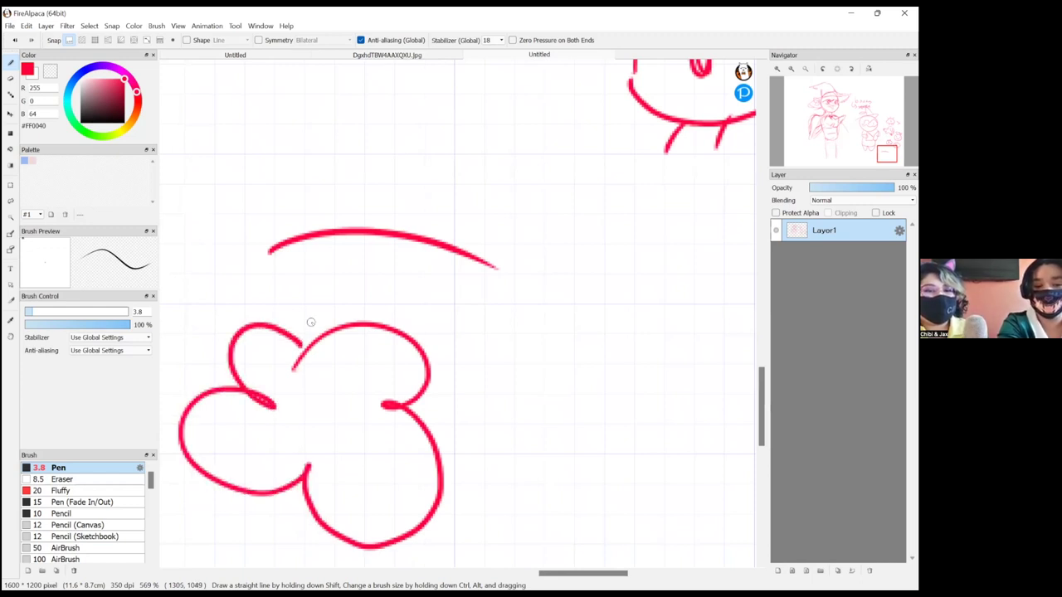
{"action": "mouse_move", "coordinate": [541, 304]}
{"action": "left_mouse_down"}
{"action": "mouse_move", "coordinate": [469, 394]}
{"action": "mouse_move", "coordinate": [553, 435]}
{"action": "left_mouse_up"}
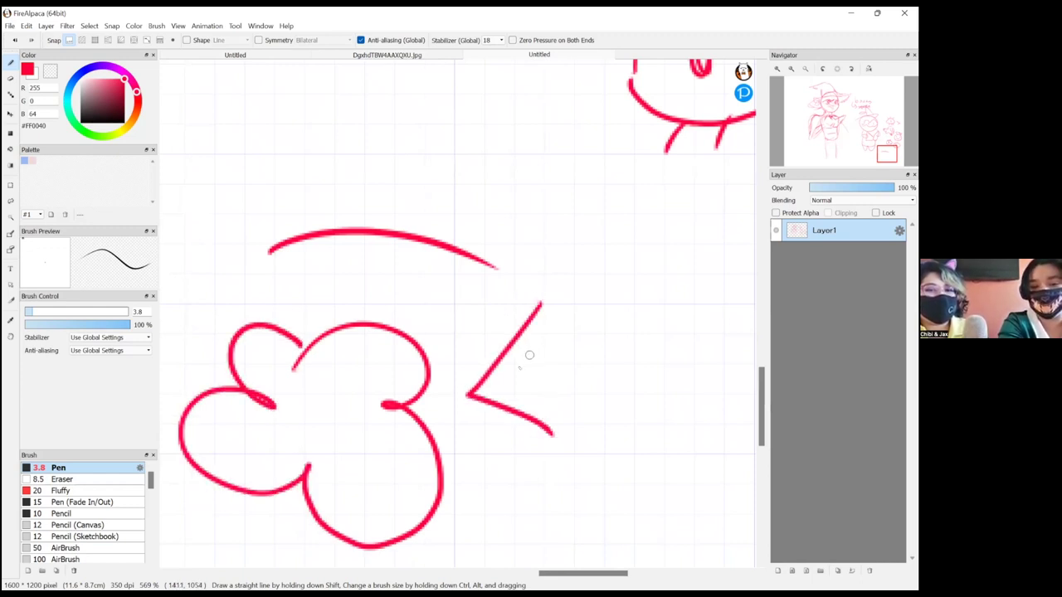
{"action": "left_click_drag", "start_coordinate": [529, 354], "coordinate": [547, 392]}
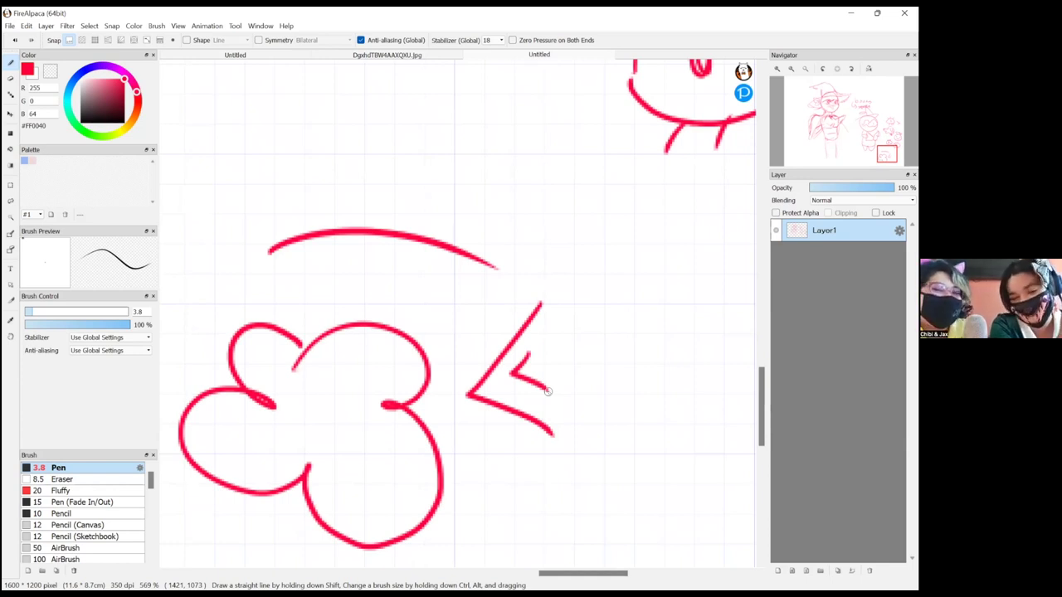
- Draw two overlapping circles in the blank area beside the nested angle marks
{"action": "mouse_move", "coordinate": [602, 325]}
{"action": "left_mouse_down"}
{"action": "mouse_move", "coordinate": [519, 244]}
{"action": "mouse_move", "coordinate": [683, 268]}
{"action": "mouse_move", "coordinate": [552, 325]}
{"action": "mouse_move", "coordinate": [592, 318]}
{"action": "mouse_move", "coordinate": [509, 365]}
{"action": "left_mouse_up"}
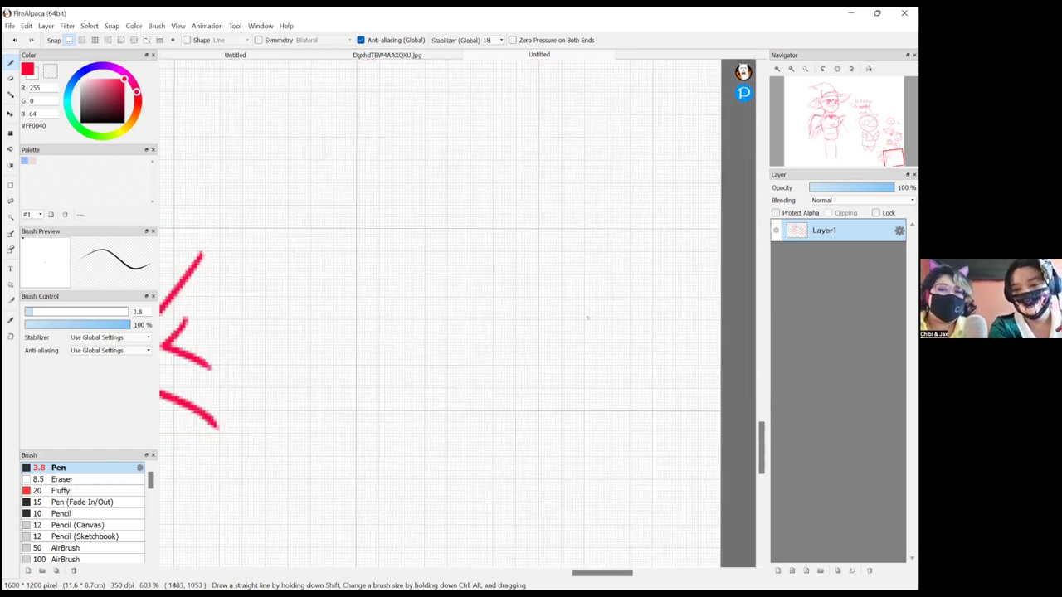
{"action": "scroll", "coordinate": [587, 317], "scroll_direction": "up", "scroll_amount": 2}
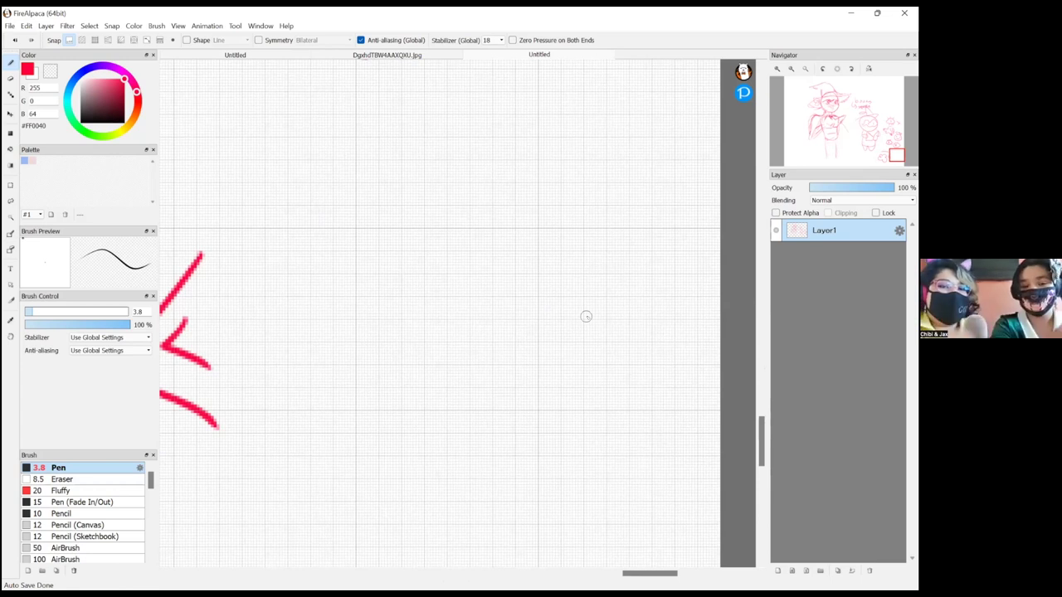
{"action": "mouse_move", "coordinate": [527, 253]}
{"action": "left_mouse_down"}
{"action": "mouse_move", "coordinate": [443, 325]}
{"action": "mouse_move", "coordinate": [574, 349]}
{"action": "mouse_move", "coordinate": [538, 251]}
{"action": "mouse_move", "coordinate": [515, 261]}
{"action": "left_mouse_up"}
{"action": "mouse_move", "coordinate": [455, 177]}
{"action": "left_mouse_down"}
{"action": "mouse_move", "coordinate": [421, 204]}
{"action": "mouse_move", "coordinate": [414, 282]}
{"action": "mouse_move", "coordinate": [424, 316]}
{"action": "mouse_move", "coordinate": [427, 306]}
{"action": "mouse_move", "coordinate": [469, 322]}
{"action": "mouse_move", "coordinate": [560, 259]}
{"action": "mouse_move", "coordinate": [509, 191]}
{"action": "mouse_move", "coordinate": [459, 183]}
{"action": "mouse_move", "coordinate": [474, 174]}
{"action": "mouse_move", "coordinate": [532, 215]}
{"action": "mouse_move", "coordinate": [490, 177]}
{"action": "mouse_move", "coordinate": [548, 278]}
{"action": "mouse_move", "coordinate": [431, 297]}
{"action": "mouse_move", "coordinate": [500, 184]}
{"action": "left_mouse_up"}
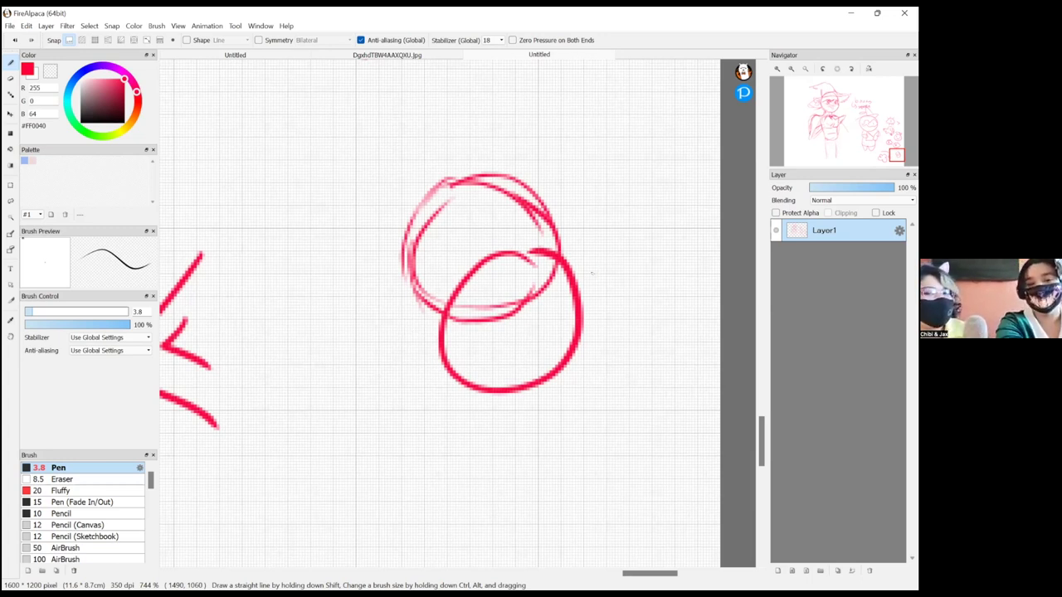
- Draw a rounded face with a pointed cheek below the overlapping circles, and add its eyes, nose and smile
{"action": "scroll", "coordinate": [569, 204], "scroll_direction": "down", "scroll_amount": 5}
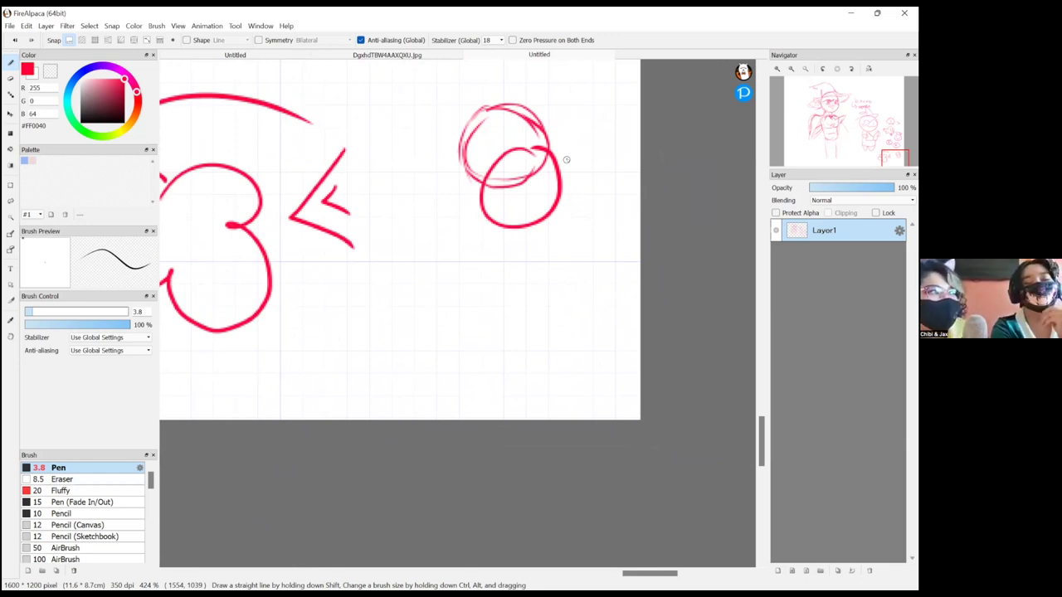
{"action": "scroll", "coordinate": [545, 173], "scroll_direction": "up", "scroll_amount": 2}
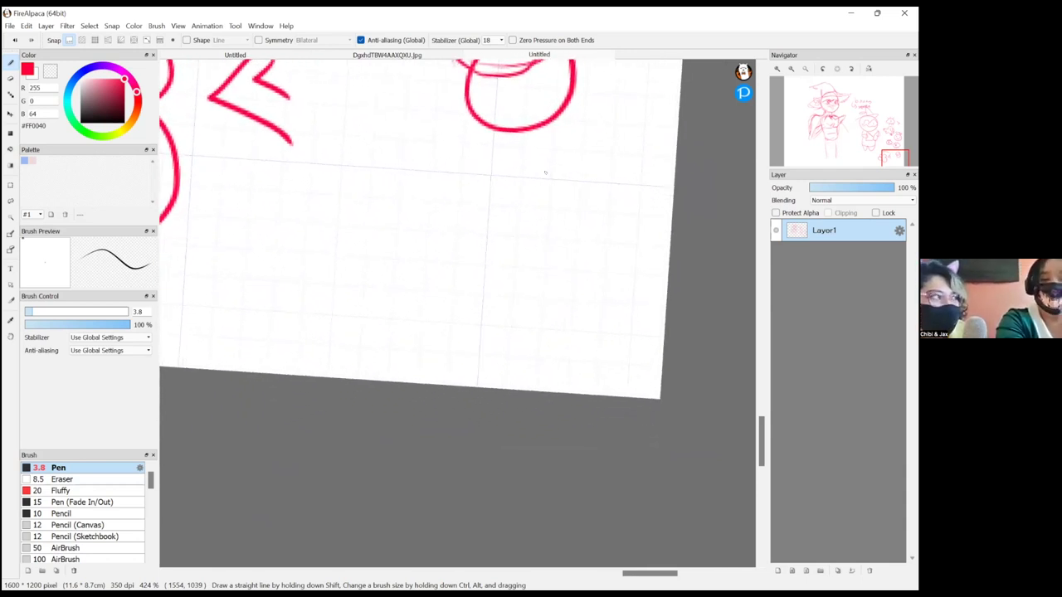
{"action": "mouse_move", "coordinate": [415, 151]}
{"action": "left_mouse_down"}
{"action": "mouse_move", "coordinate": [343, 175]}
{"action": "mouse_move", "coordinate": [317, 235]}
{"action": "left_mouse_up"}
{"action": "mouse_move", "coordinate": [330, 305]}
{"action": "left_mouse_down"}
{"action": "mouse_move", "coordinate": [455, 353]}
{"action": "mouse_move", "coordinate": [522, 237]}
{"action": "mouse_move", "coordinate": [516, 215]}
{"action": "left_mouse_up"}
{"action": "mouse_move", "coordinate": [532, 218]}
{"action": "left_mouse_down"}
{"action": "mouse_move", "coordinate": [365, 148]}
{"action": "mouse_move", "coordinate": [313, 279]}
{"action": "mouse_move", "coordinate": [365, 345]}
{"action": "left_mouse_up"}
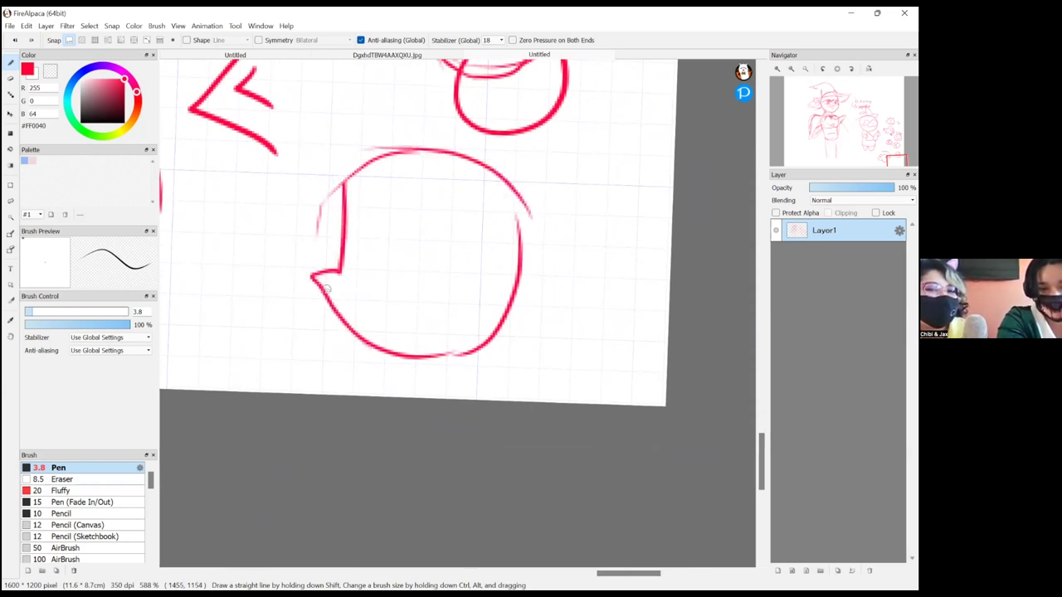
{"action": "mouse_move", "coordinate": [393, 250]}
{"action": "left_mouse_down"}
{"action": "mouse_move", "coordinate": [393, 281]}
{"action": "mouse_move", "coordinate": [340, 305]}
{"action": "mouse_move", "coordinate": [377, 306]}
{"action": "mouse_move", "coordinate": [370, 300]}
{"action": "mouse_move", "coordinate": [425, 322]}
{"action": "left_mouse_up"}
{"action": "mouse_move", "coordinate": [432, 242]}
{"action": "left_mouse_down"}
{"action": "mouse_move", "coordinate": [434, 221]}
{"action": "mouse_move", "coordinate": [478, 243]}
{"action": "mouse_move", "coordinate": [466, 264]}
{"action": "left_mouse_up"}
{"action": "mouse_move", "coordinate": [358, 231]}
{"action": "left_mouse_down"}
{"action": "mouse_move", "coordinate": [381, 225]}
{"action": "mouse_move", "coordinate": [371, 241]}
{"action": "left_mouse_up"}
- Add a brimmed cap and an ear to the cartoon face
{"action": "mouse_move", "coordinate": [360, 150]}
{"action": "left_mouse_down"}
{"action": "mouse_move", "coordinate": [398, 196]}
{"action": "mouse_move", "coordinate": [478, 202]}
{"action": "mouse_move", "coordinate": [523, 178]}
{"action": "mouse_move", "coordinate": [521, 297]}
{"action": "mouse_move", "coordinate": [567, 363]}
{"action": "mouse_move", "coordinate": [516, 356]}
{"action": "left_mouse_up"}
{"action": "mouse_move", "coordinate": [524, 319]}
{"action": "left_mouse_down"}
{"action": "mouse_move", "coordinate": [550, 313]}
{"action": "mouse_move", "coordinate": [555, 349]}
{"action": "left_mouse_up"}
{"action": "mouse_move", "coordinate": [572, 289]}
{"action": "left_mouse_down"}
{"action": "mouse_move", "coordinate": [607, 195]}
{"action": "mouse_move", "coordinate": [341, 97]}
{"action": "mouse_move", "coordinate": [349, 164]}
{"action": "mouse_move", "coordinate": [369, 137]}
{"action": "mouse_move", "coordinate": [280, 148]}
{"action": "mouse_move", "coordinate": [454, 134]}
{"action": "left_mouse_up"}
{"action": "scroll", "coordinate": [609, 304], "scroll_direction": "down", "scroll_amount": 5}
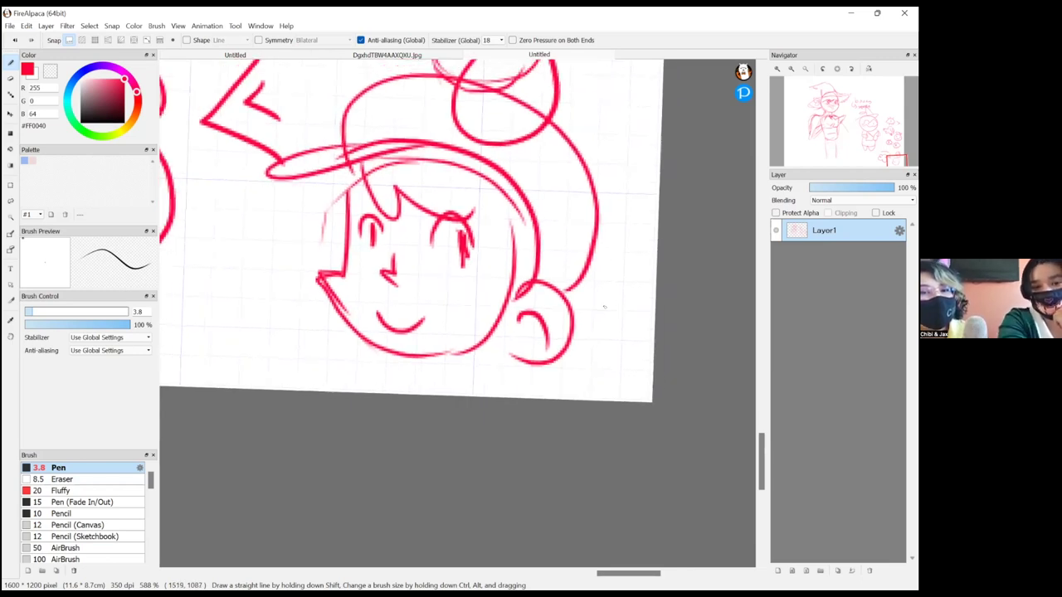
{"action": "left_click_drag", "start_coordinate": [348, 343], "coordinate": [387, 374]}
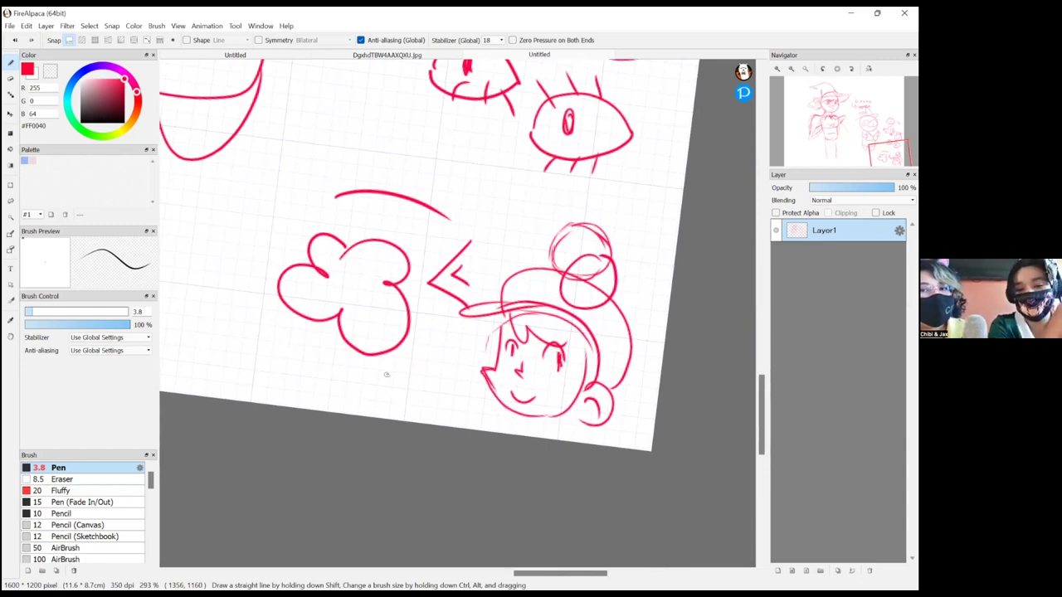
{"action": "left_click_drag", "start_coordinate": [386, 375], "coordinate": [751, 440]}
{"action": "scroll", "coordinate": [710, 330], "scroll_direction": "down", "scroll_amount": 3}
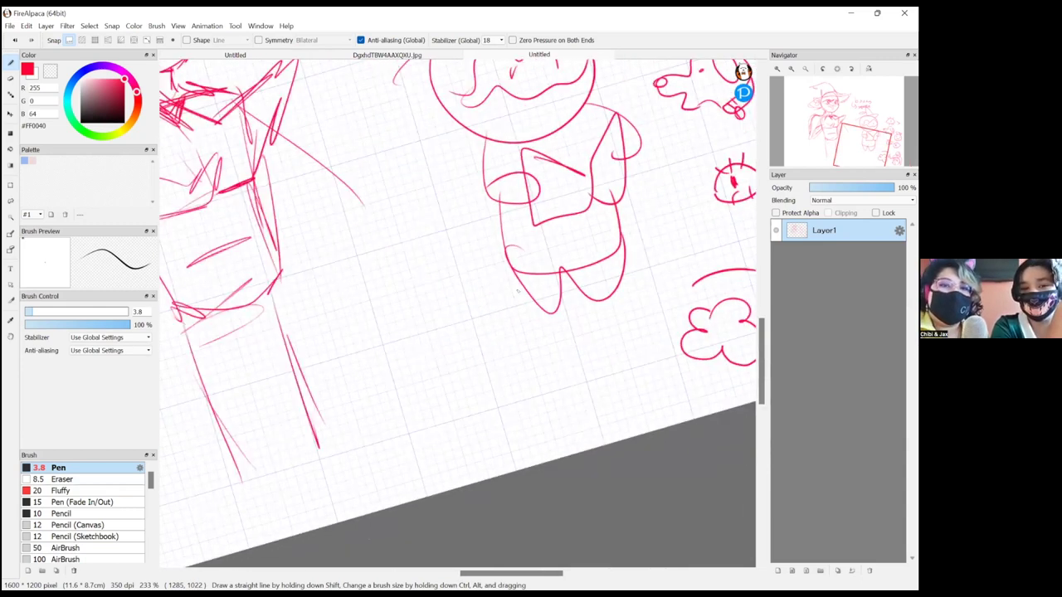
{"action": "scroll", "coordinate": [508, 342], "scroll_direction": "down", "scroll_amount": 2}
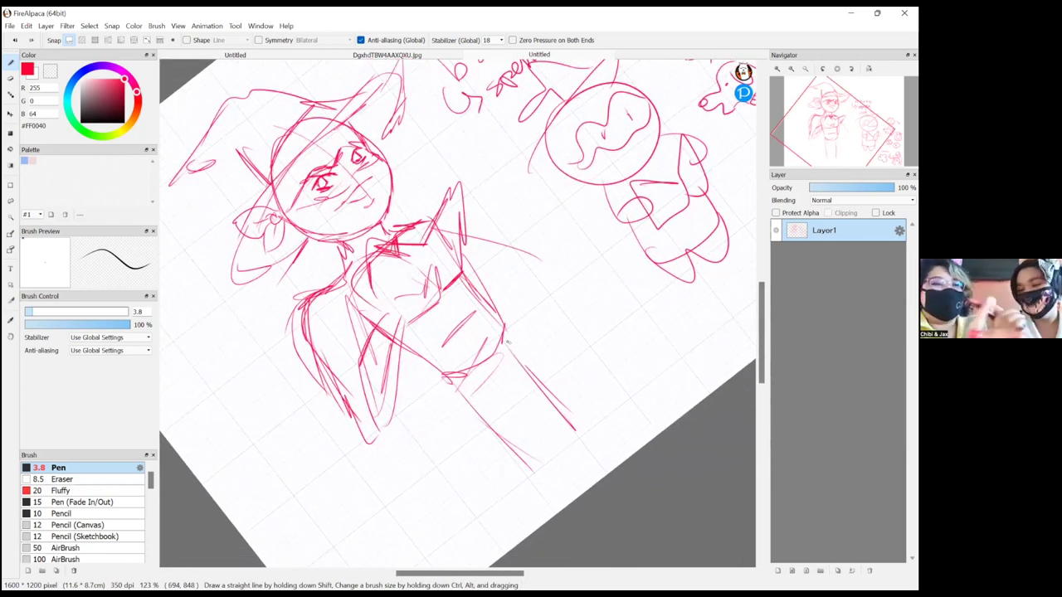
- Add the robe's outer side edge below the bent arm of the hat-wearing character
{"action": "left_click_drag", "start_coordinate": [400, 376], "coordinate": [423, 393]}
{"action": "mouse_move", "coordinate": [396, 385]}
{"action": "left_mouse_down"}
{"action": "mouse_move", "coordinate": [433, 407]}
{"action": "mouse_move", "coordinate": [498, 536]}
{"action": "left_mouse_up"}
{"action": "left_click_drag", "start_coordinate": [422, 414], "coordinate": [497, 529]}
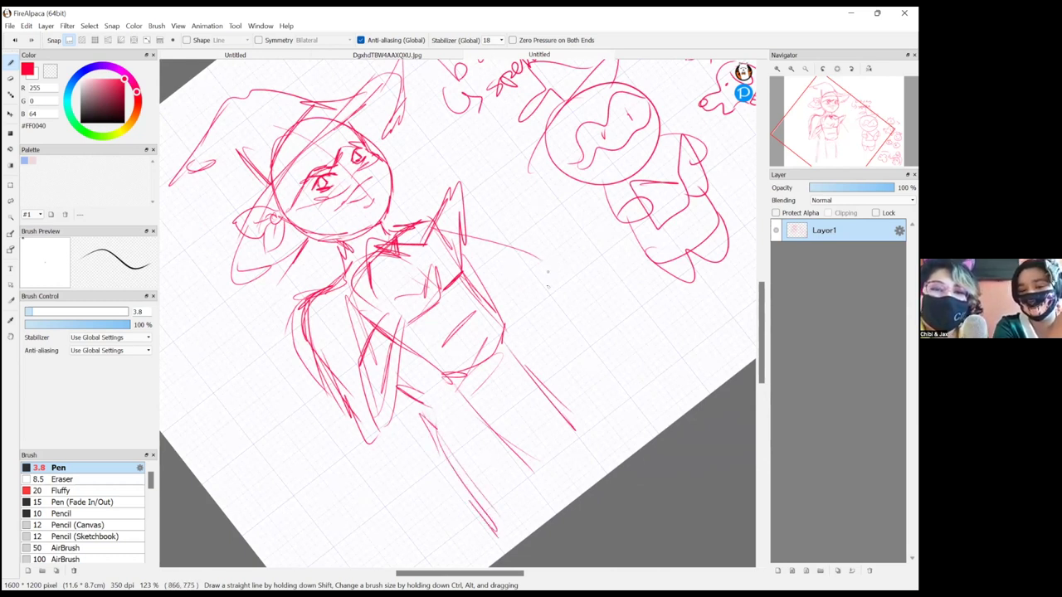
- Sketch the forearm and fingers of the hat-wearing character's raised hand
{"action": "left_click_drag", "start_coordinate": [498, 212], "coordinate": [521, 300]}
{"action": "left_click_drag", "start_coordinate": [523, 209], "coordinate": [549, 269]}
{"action": "mouse_move", "coordinate": [510, 214]}
{"action": "left_mouse_down"}
{"action": "mouse_move", "coordinate": [545, 304]}
{"action": "mouse_move", "coordinate": [542, 295]}
{"action": "mouse_move", "coordinate": [487, 303]}
{"action": "left_mouse_up"}
{"action": "left_click_drag", "start_coordinate": [463, 238], "coordinate": [524, 282]}
{"action": "left_click_drag", "start_coordinate": [486, 198], "coordinate": [476, 214]}
{"action": "mouse_move", "coordinate": [473, 209]}
{"action": "left_mouse_down"}
{"action": "mouse_move", "coordinate": [486, 223]}
{"action": "mouse_move", "coordinate": [473, 211]}
{"action": "left_mouse_up"}
{"action": "mouse_move", "coordinate": [465, 195]}
{"action": "left_mouse_down"}
{"action": "mouse_move", "coordinate": [487, 200]}
{"action": "mouse_move", "coordinate": [470, 195]}
{"action": "left_mouse_up"}
- Draw a flame with a pointed inner shape rising above the character's raised hand
{"action": "mouse_move", "coordinate": [454, 207]}
{"action": "left_mouse_down"}
{"action": "mouse_move", "coordinate": [488, 219]}
{"action": "mouse_move", "coordinate": [493, 173]}
{"action": "mouse_move", "coordinate": [507, 173]}
{"action": "mouse_move", "coordinate": [516, 148]}
{"action": "mouse_move", "coordinate": [516, 199]}
{"action": "mouse_move", "coordinate": [499, 177]}
{"action": "mouse_move", "coordinate": [508, 146]}
{"action": "left_mouse_up"}
{"action": "mouse_move", "coordinate": [508, 148]}
{"action": "left_mouse_down"}
{"action": "mouse_move", "coordinate": [519, 162]}
{"action": "mouse_move", "coordinate": [513, 198]}
{"action": "left_mouse_up"}
{"action": "left_click_drag", "start_coordinate": [529, 166], "coordinate": [512, 202]}
{"action": "mouse_move", "coordinate": [516, 144]}
{"action": "left_mouse_down"}
{"action": "mouse_move", "coordinate": [527, 170]}
{"action": "mouse_move", "coordinate": [490, 195]}
{"action": "mouse_move", "coordinate": [441, 136]}
{"action": "left_mouse_up"}
{"action": "mouse_move", "coordinate": [406, 119]}
{"action": "left_mouse_down"}
{"action": "mouse_move", "coordinate": [467, 128]}
{"action": "mouse_move", "coordinate": [524, 160]}
{"action": "mouse_move", "coordinate": [463, 178]}
{"action": "mouse_move", "coordinate": [471, 147]}
{"action": "left_mouse_up"}
{"action": "left_click_drag", "start_coordinate": [470, 153], "coordinate": [480, 128]}
{"action": "mouse_move", "coordinate": [500, 146]}
{"action": "left_mouse_down"}
{"action": "mouse_move", "coordinate": [519, 153]}
{"action": "mouse_move", "coordinate": [504, 180]}
{"action": "left_mouse_up"}
- Finish the raised arm's outline and add long flared lines to that side of the robe
{"action": "mouse_move", "coordinate": [523, 217]}
{"action": "left_mouse_down"}
{"action": "mouse_move", "coordinate": [532, 318]}
{"action": "mouse_move", "coordinate": [518, 317]}
{"action": "mouse_move", "coordinate": [630, 431]}
{"action": "left_mouse_up"}
{"action": "left_click_drag", "start_coordinate": [519, 336], "coordinate": [667, 427]}
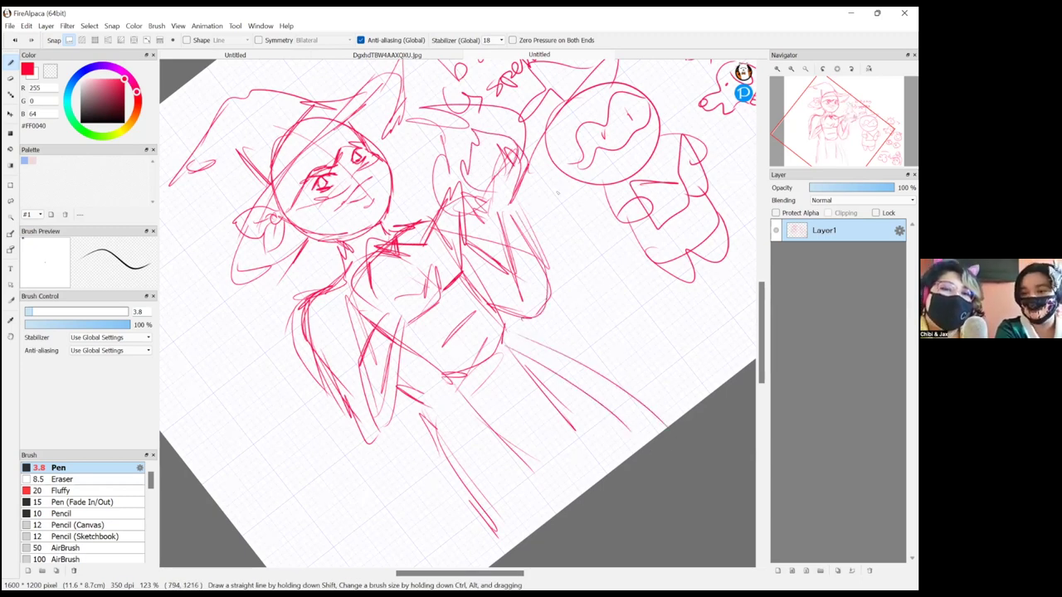
{"action": "scroll", "coordinate": [558, 193], "scroll_direction": "down", "scroll_amount": 3}
{"action": "scroll", "coordinate": [531, 228], "scroll_direction": "up", "scroll_amount": 2}
{"action": "scroll", "coordinate": [511, 257], "scroll_direction": "down", "scroll_amount": 3}
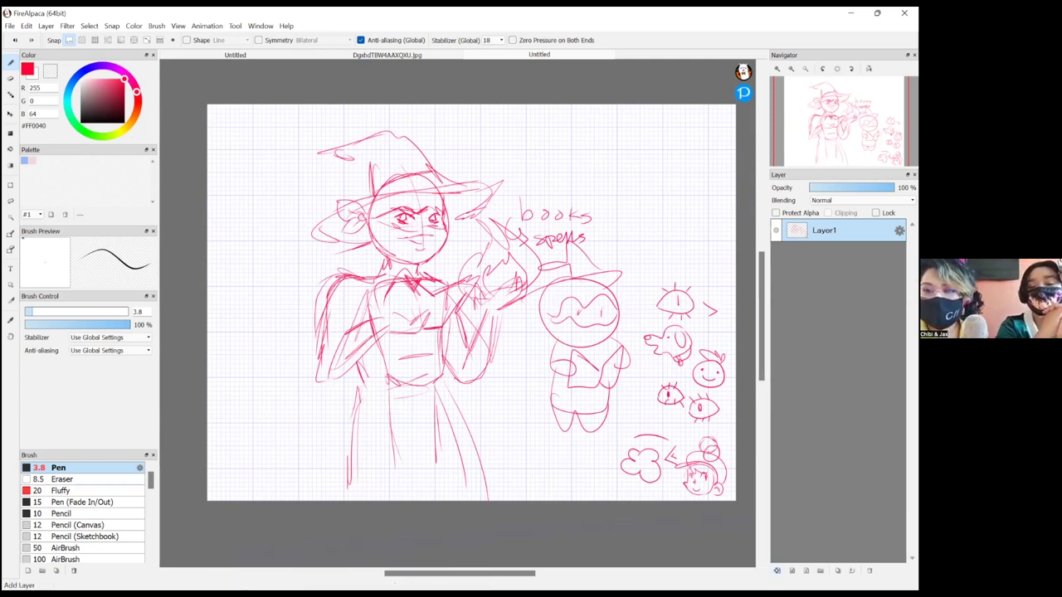
- Add a new layer, hide Layer1 and make Layer2 the active layer
{"action": "left_click", "coordinate": [777, 570]}
{"action": "left_click", "coordinate": [833, 253]}
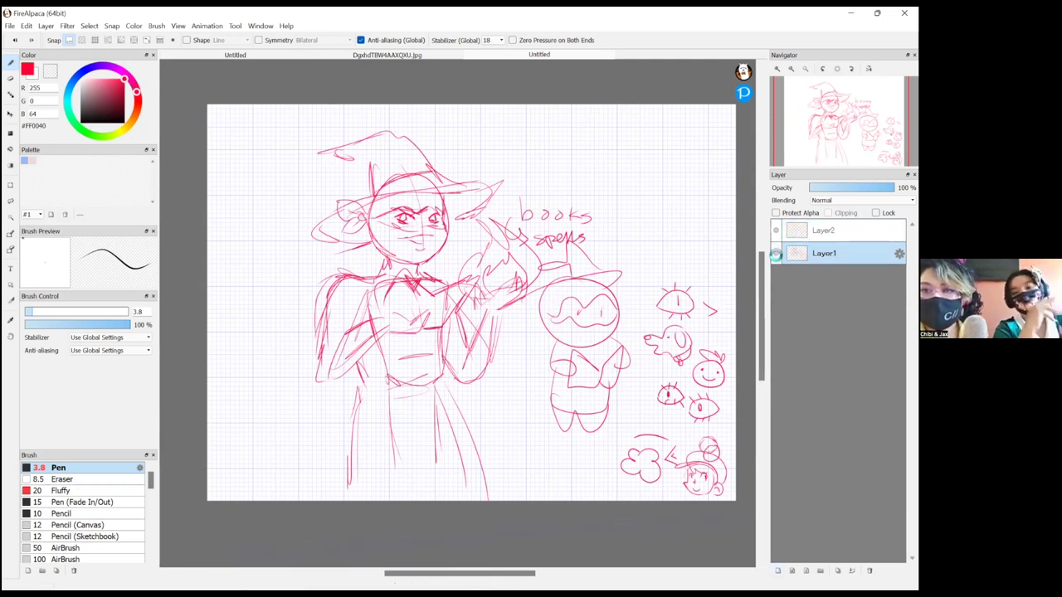
{"action": "left_click", "coordinate": [776, 253]}
{"action": "left_click", "coordinate": [834, 231]}
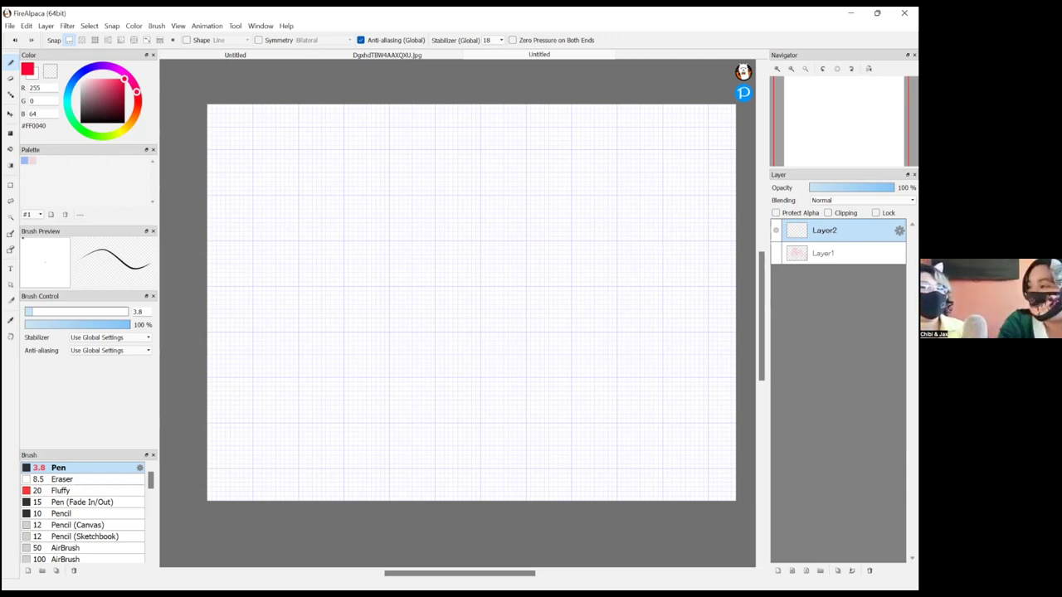
- Draw a large circle for a head with curved vertical and horizontal face guidelines in the upper left of the page
{"action": "scroll", "coordinate": [261, 115], "scroll_direction": "up", "scroll_amount": 3}
{"action": "scroll", "coordinate": [284, 123], "scroll_direction": "up", "scroll_amount": 1}
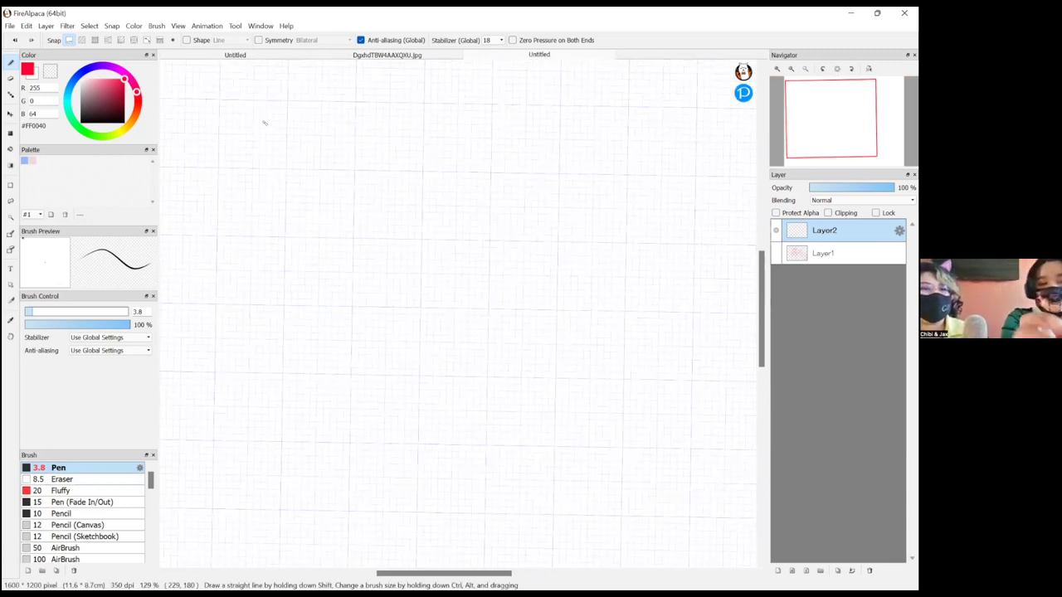
{"action": "mouse_move", "coordinate": [324, 109]}
{"action": "left_mouse_down"}
{"action": "mouse_move", "coordinate": [279, 233]}
{"action": "mouse_move", "coordinate": [243, 153]}
{"action": "mouse_move", "coordinate": [357, 272]}
{"action": "mouse_move", "coordinate": [243, 176]}
{"action": "mouse_move", "coordinate": [371, 270]}
{"action": "mouse_move", "coordinate": [260, 232]}
{"action": "mouse_move", "coordinate": [429, 219]}
{"action": "left_mouse_up"}
{"action": "left_click_drag", "start_coordinate": [359, 105], "coordinate": [417, 240]}
{"action": "left_click_drag", "start_coordinate": [269, 128], "coordinate": [421, 128]}
{"action": "left_click_drag", "start_coordinate": [340, 109], "coordinate": [355, 272]}
{"action": "left_click_drag", "start_coordinate": [287, 194], "coordinate": [367, 189]}
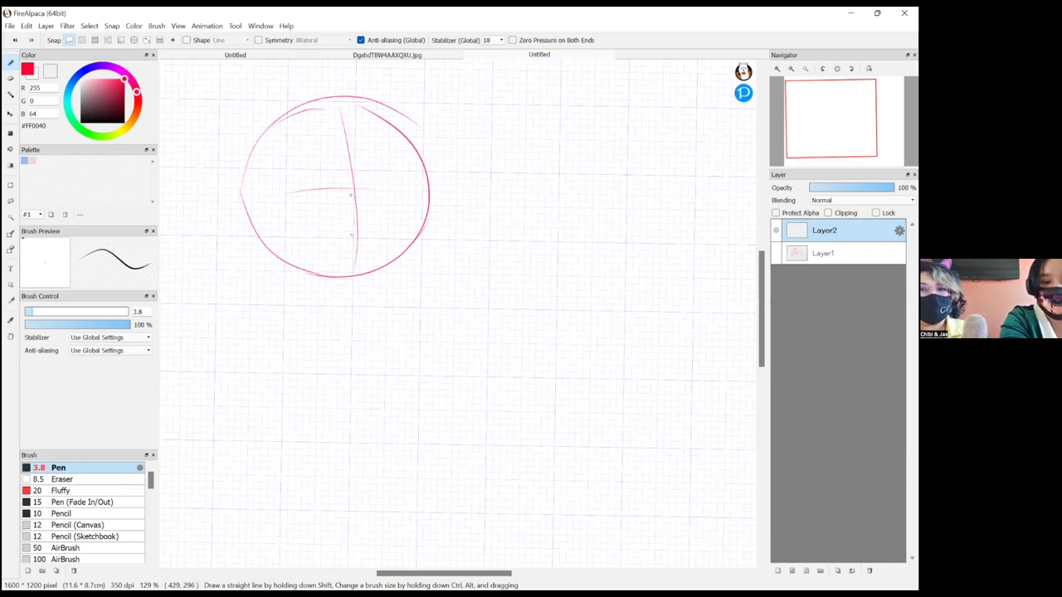
- Sketch a small rounded torso beneath the head and a wide dome-shaped skirt with a curved hem below it
{"action": "mouse_move", "coordinate": [338, 287]}
{"action": "left_mouse_down"}
{"action": "mouse_move", "coordinate": [285, 295]}
{"action": "mouse_move", "coordinate": [386, 378]}
{"action": "mouse_move", "coordinate": [359, 297]}
{"action": "left_mouse_up"}
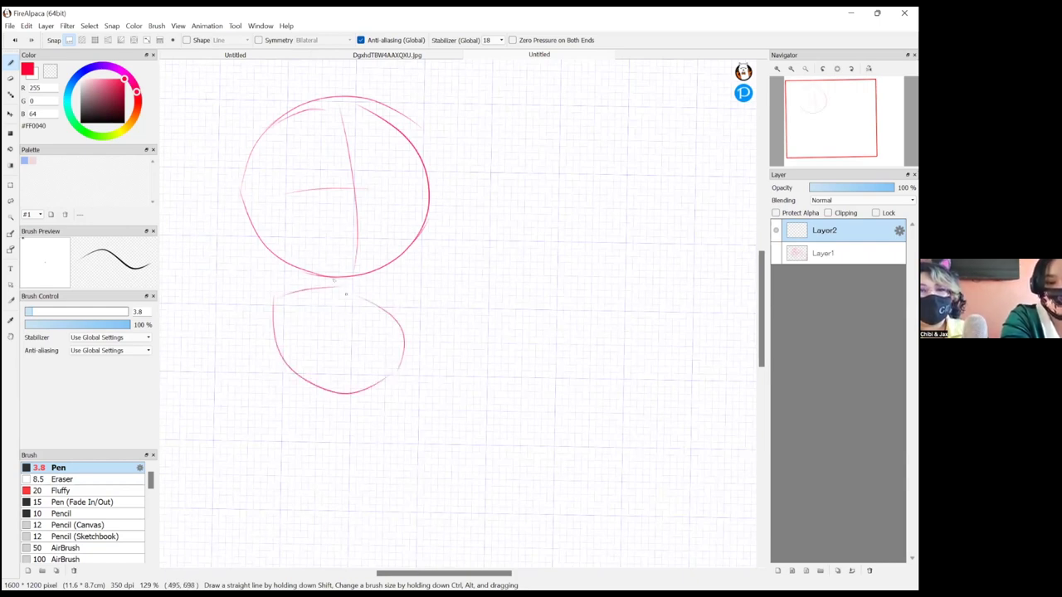
{"action": "scroll", "coordinate": [570, 271], "scroll_direction": "down", "scroll_amount": 4}
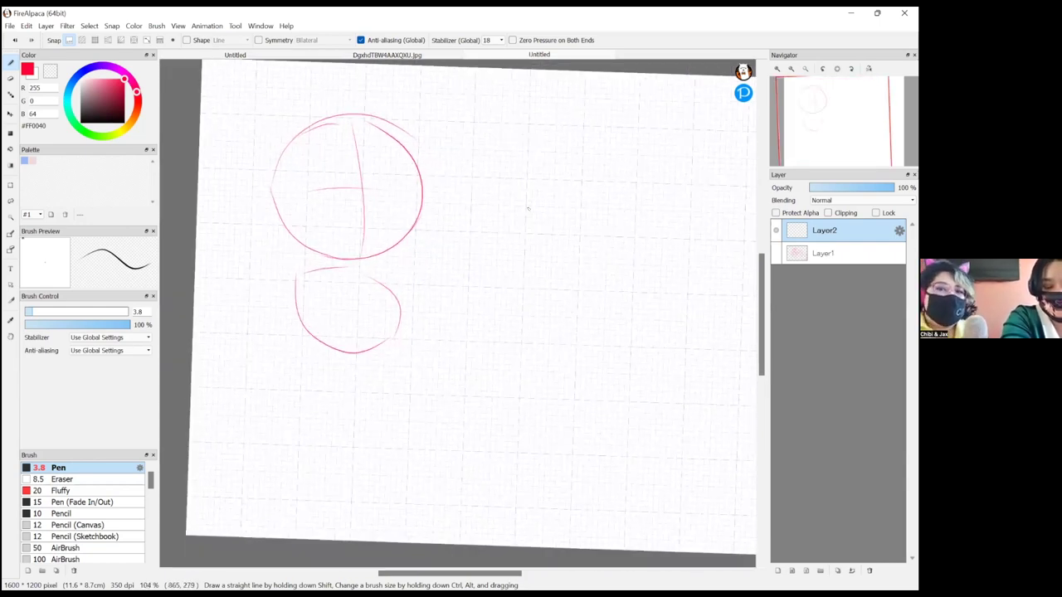
{"action": "mouse_move", "coordinate": [403, 249]}
{"action": "left_mouse_down"}
{"action": "mouse_move", "coordinate": [327, 248]}
{"action": "mouse_move", "coordinate": [393, 311]}
{"action": "mouse_move", "coordinate": [274, 408]}
{"action": "left_mouse_up"}
{"action": "mouse_move", "coordinate": [291, 372]}
{"action": "left_mouse_down"}
{"action": "mouse_move", "coordinate": [385, 320]}
{"action": "mouse_move", "coordinate": [455, 378]}
{"action": "left_mouse_up"}
{"action": "left_click_drag", "start_coordinate": [414, 338], "coordinate": [465, 416]}
{"action": "left_click_drag", "start_coordinate": [444, 366], "coordinate": [454, 428]}
{"action": "left_click_drag", "start_coordinate": [280, 426], "coordinate": [406, 421]}
{"action": "mouse_move", "coordinate": [255, 411]}
{"action": "left_mouse_down"}
{"action": "mouse_move", "coordinate": [410, 409]}
{"action": "mouse_move", "coordinate": [310, 413]}
{"action": "left_mouse_up"}
{"action": "mouse_move", "coordinate": [430, 356]}
{"action": "left_mouse_down"}
{"action": "mouse_move", "coordinate": [389, 320]}
{"action": "mouse_move", "coordinate": [318, 324]}
{"action": "left_mouse_up"}
{"action": "mouse_move", "coordinate": [293, 370]}
{"action": "left_mouse_down"}
{"action": "mouse_move", "coordinate": [290, 417]}
{"action": "mouse_move", "coordinate": [422, 423]}
{"action": "left_mouse_up"}
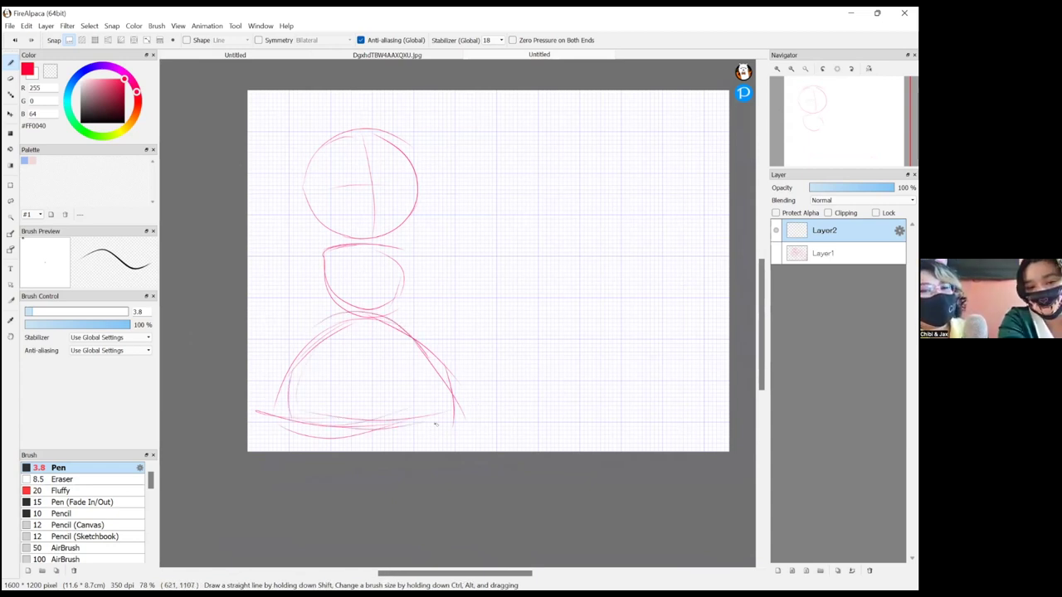
- Draw overlapping circles on both sides of the torso for the puffed sleeves
{"action": "mouse_move", "coordinate": [305, 251]}
{"action": "left_mouse_down"}
{"action": "mouse_move", "coordinate": [304, 278]}
{"action": "mouse_move", "coordinate": [322, 272]}
{"action": "left_mouse_up"}
{"action": "left_click_drag", "start_coordinate": [407, 255], "coordinate": [406, 277]}
{"action": "scroll", "coordinate": [510, 209], "scroll_direction": "up", "scroll_amount": 1}
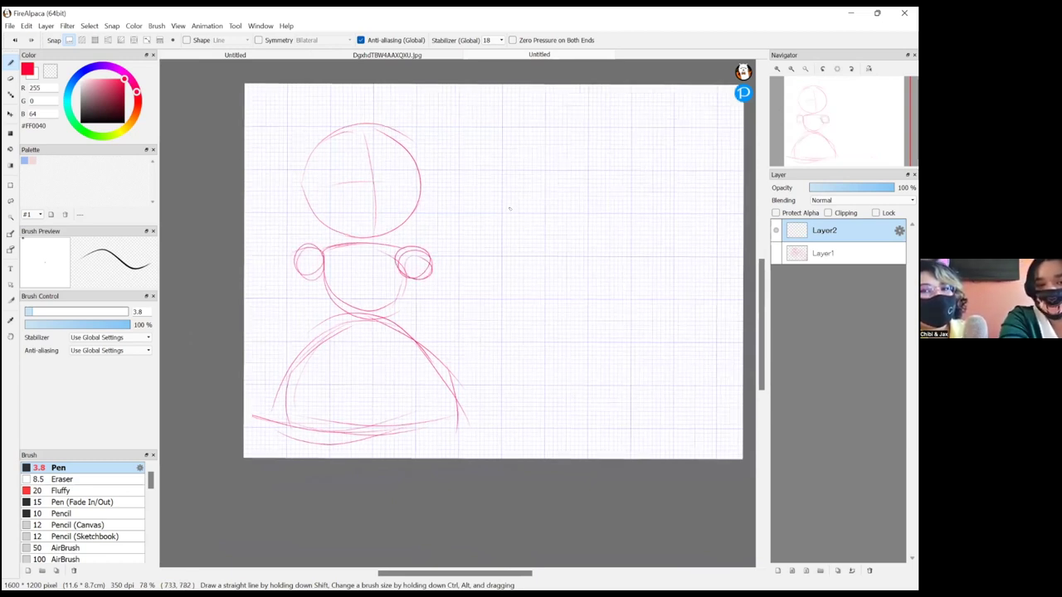
- Draw a scribble-filled triangular nose at the centre of the guidelines and a wide smile below it
{"action": "scroll", "coordinate": [510, 208], "scroll_direction": "up", "scroll_amount": 3}
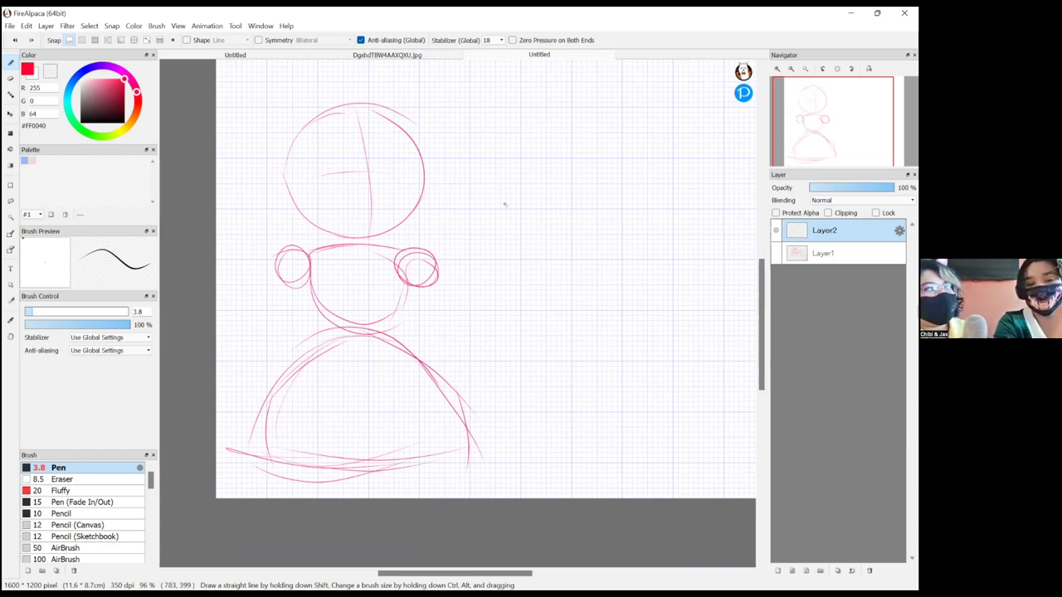
{"action": "scroll", "coordinate": [505, 204], "scroll_direction": "up", "scroll_amount": 3}
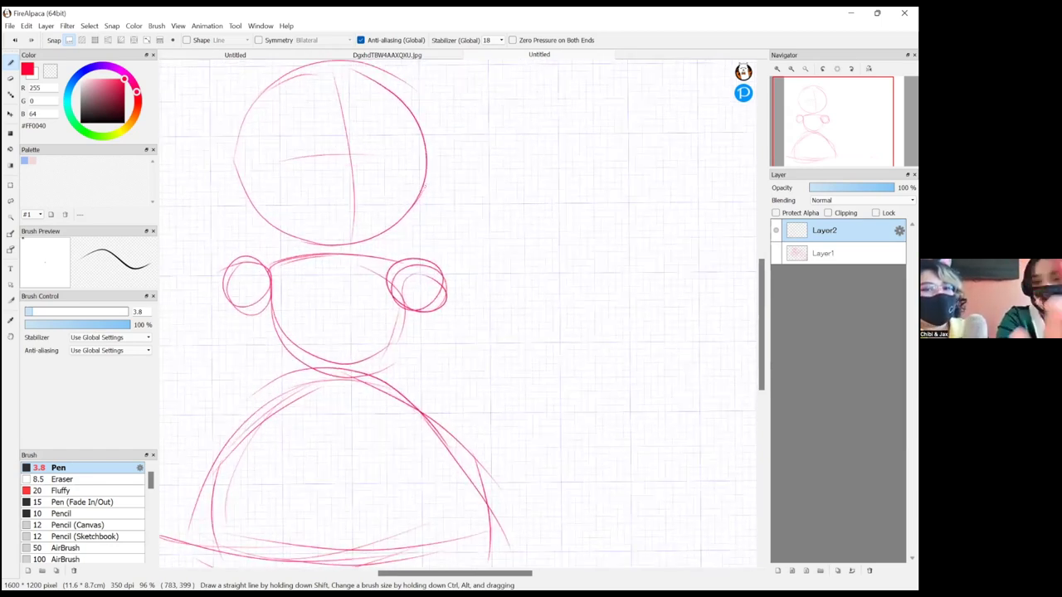
{"action": "scroll", "coordinate": [419, 187], "scroll_direction": "up", "scroll_amount": 3}
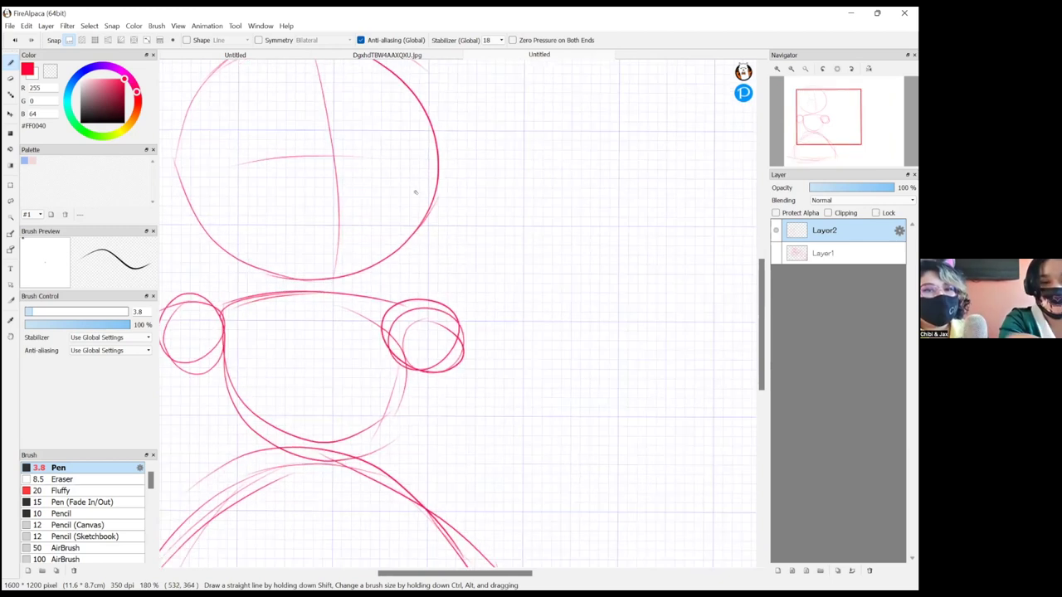
{"action": "mouse_move", "coordinate": [334, 146]}
{"action": "left_mouse_down"}
{"action": "mouse_move", "coordinate": [321, 175]}
{"action": "mouse_move", "coordinate": [354, 180]}
{"action": "mouse_move", "coordinate": [323, 180]}
{"action": "mouse_move", "coordinate": [349, 174]}
{"action": "mouse_move", "coordinate": [329, 165]}
{"action": "mouse_move", "coordinate": [340, 160]}
{"action": "left_mouse_up"}
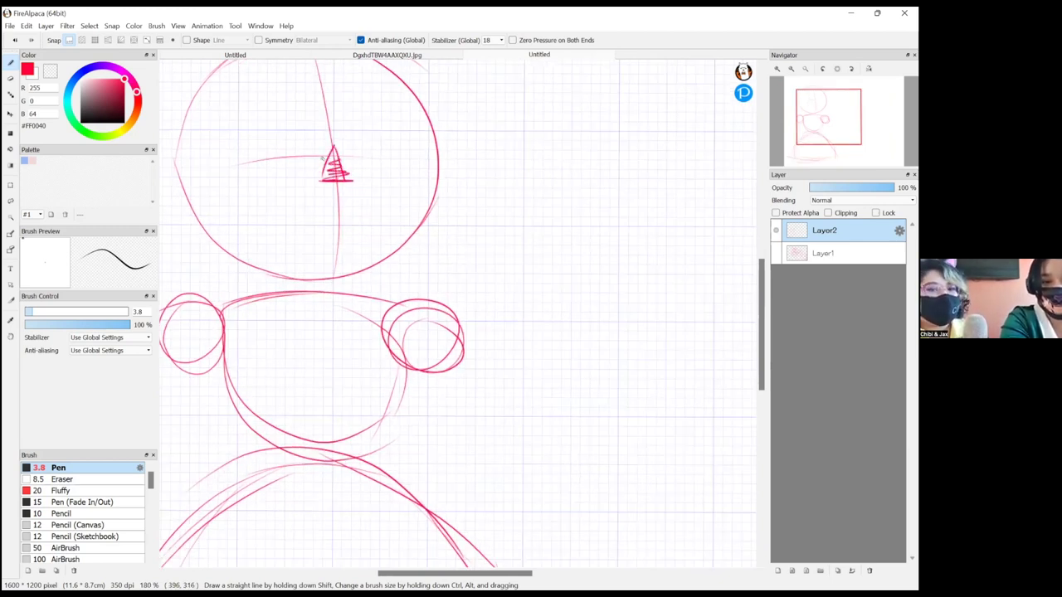
{"action": "scroll", "coordinate": [487, 185], "scroll_direction": "up", "scroll_amount": 3}
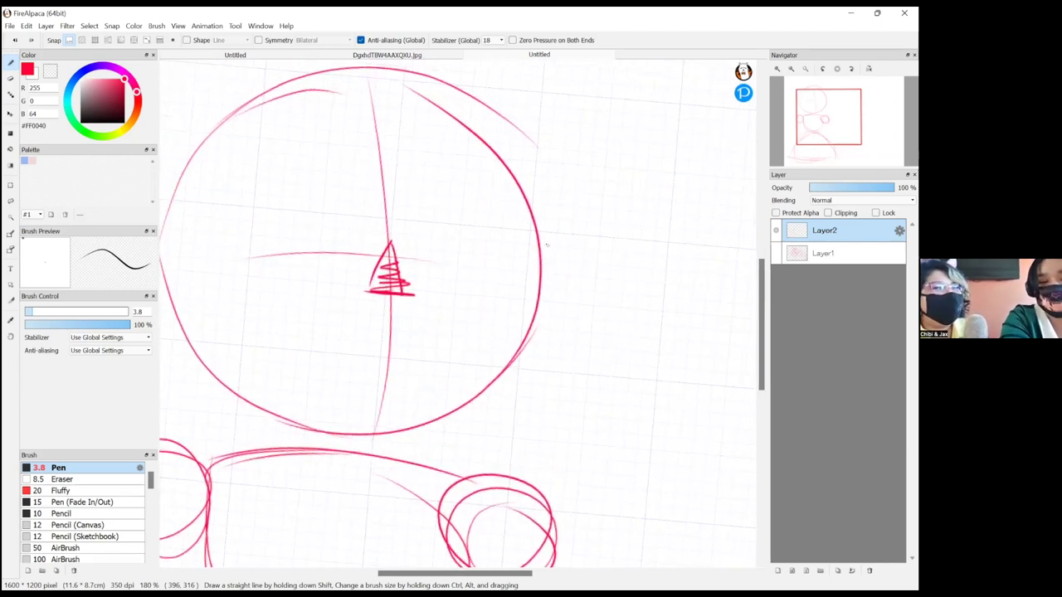
{"action": "mouse_move", "coordinate": [288, 320]}
{"action": "left_mouse_down"}
{"action": "mouse_move", "coordinate": [303, 309]}
{"action": "mouse_move", "coordinate": [426, 363]}
{"action": "mouse_move", "coordinate": [454, 308]}
{"action": "mouse_move", "coordinate": [471, 315]}
{"action": "left_mouse_up"}
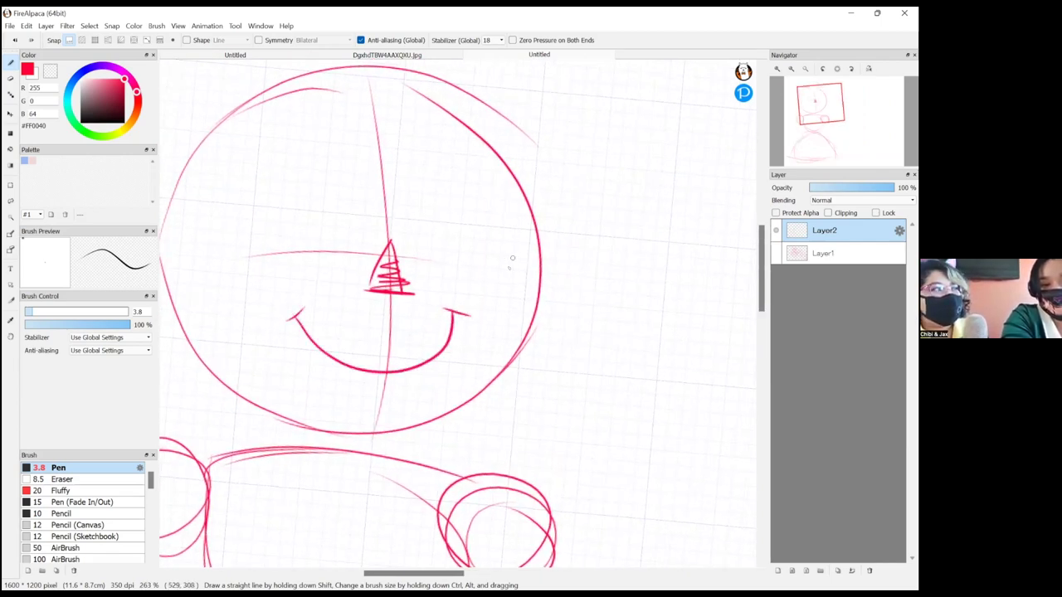
- Draw round cheeks at both ends of the smile and fill them with short blush lines
{"action": "mouse_move", "coordinate": [532, 258]}
{"action": "left_mouse_down"}
{"action": "mouse_move", "coordinate": [466, 254]}
{"action": "mouse_move", "coordinate": [539, 323]}
{"action": "left_mouse_up"}
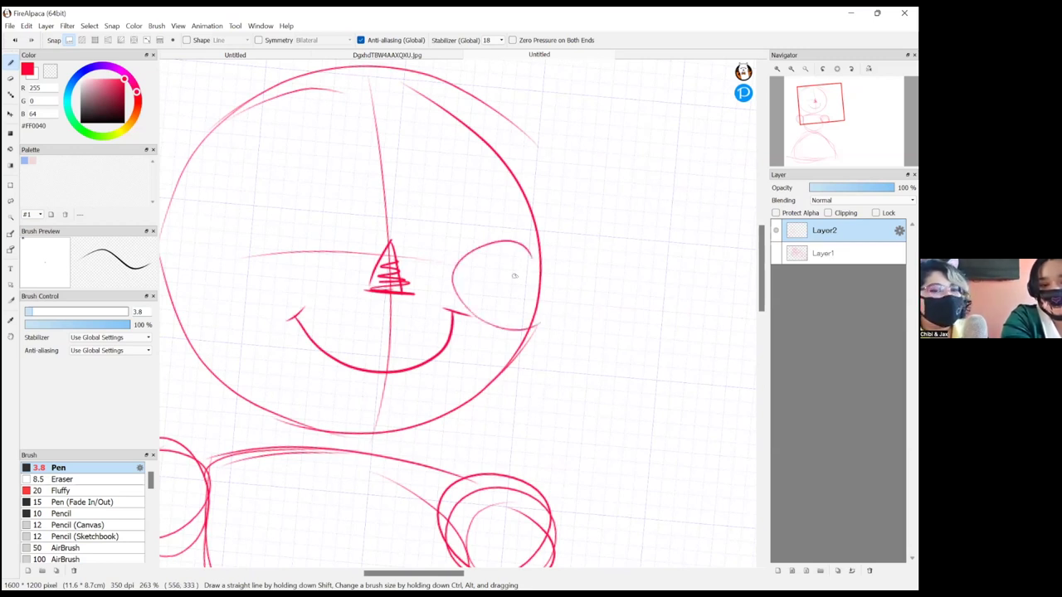
{"action": "mouse_move", "coordinate": [231, 256]}
{"action": "left_mouse_down"}
{"action": "mouse_move", "coordinate": [293, 309]}
{"action": "mouse_move", "coordinate": [243, 246]}
{"action": "mouse_move", "coordinate": [228, 312]}
{"action": "left_mouse_up"}
{"action": "left_click_drag", "start_coordinate": [278, 254], "coordinate": [264, 324]}
{"action": "left_click_drag", "start_coordinate": [471, 258], "coordinate": [460, 281]}
{"action": "mouse_move", "coordinate": [501, 246]}
{"action": "left_mouse_down"}
{"action": "mouse_move", "coordinate": [475, 298]}
{"action": "mouse_move", "coordinate": [503, 292]}
{"action": "left_mouse_up"}
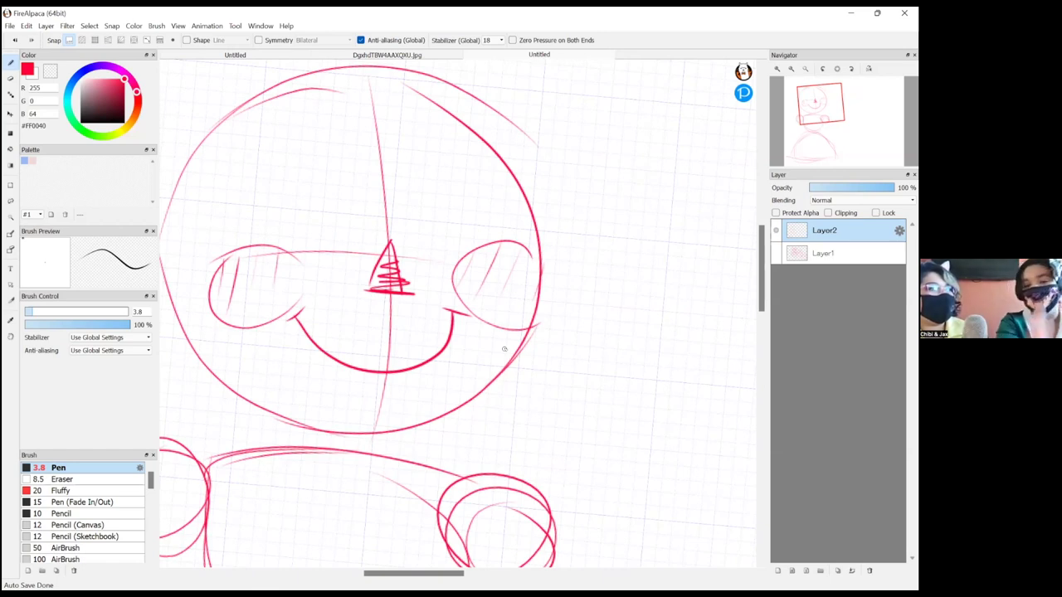
- Draw two large round eyes with inner circles and short lower lashes above the cheeks
{"action": "scroll", "coordinate": [557, 273], "scroll_direction": "down", "scroll_amount": 3}
{"action": "left_click_drag", "start_coordinate": [539, 113], "coordinate": [510, 160]}
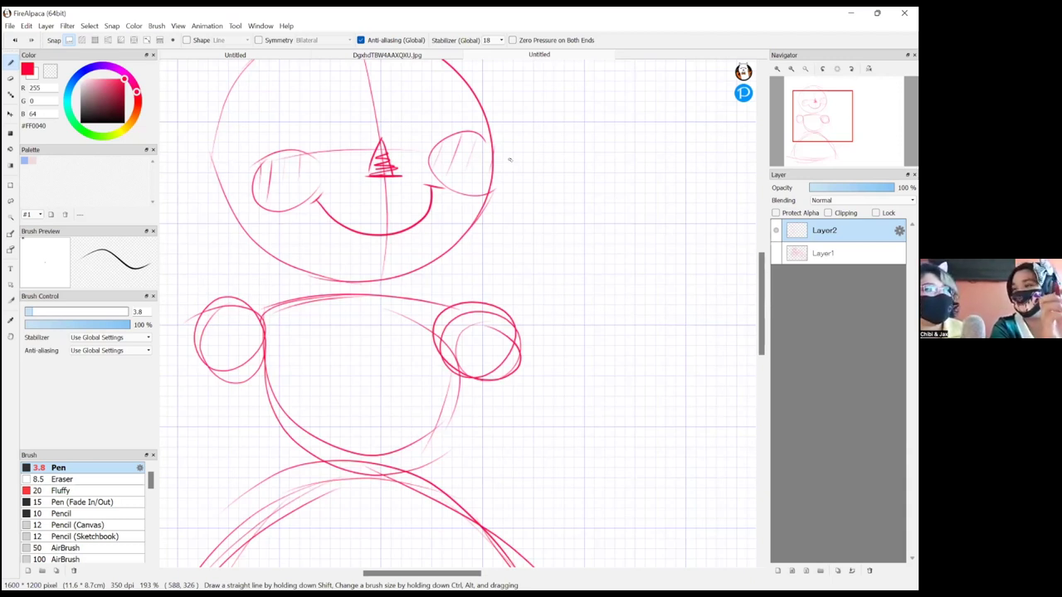
{"action": "left_click_drag", "start_coordinate": [520, 135], "coordinate": [577, 304]}
{"action": "scroll", "coordinate": [576, 304], "scroll_direction": "up", "scroll_amount": 2}
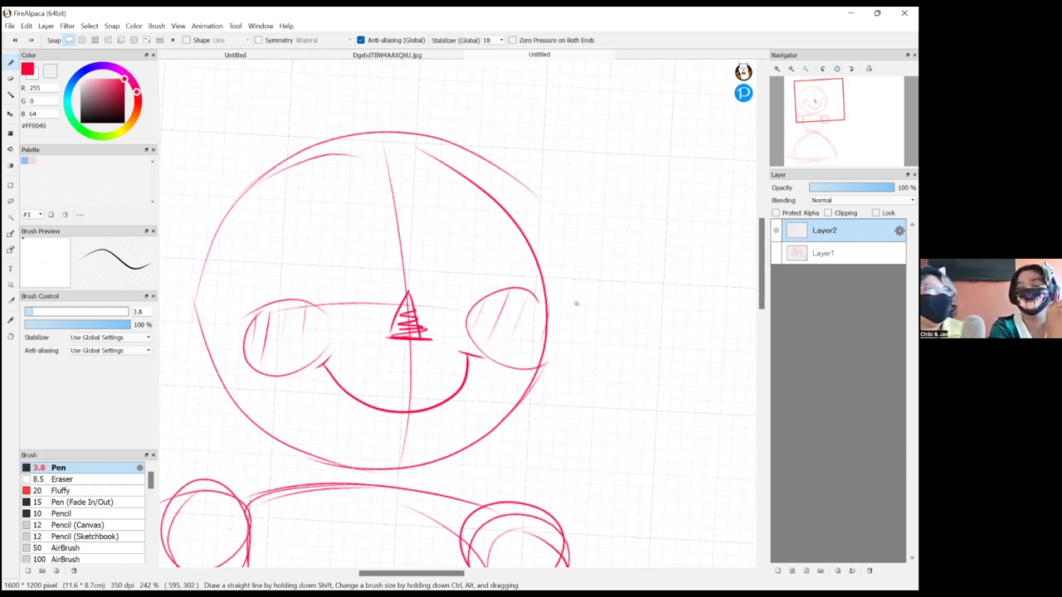
{"action": "mouse_move", "coordinate": [342, 210]}
{"action": "left_mouse_down"}
{"action": "mouse_move", "coordinate": [296, 240]}
{"action": "mouse_move", "coordinate": [384, 257]}
{"action": "mouse_move", "coordinate": [386, 226]}
{"action": "left_mouse_up"}
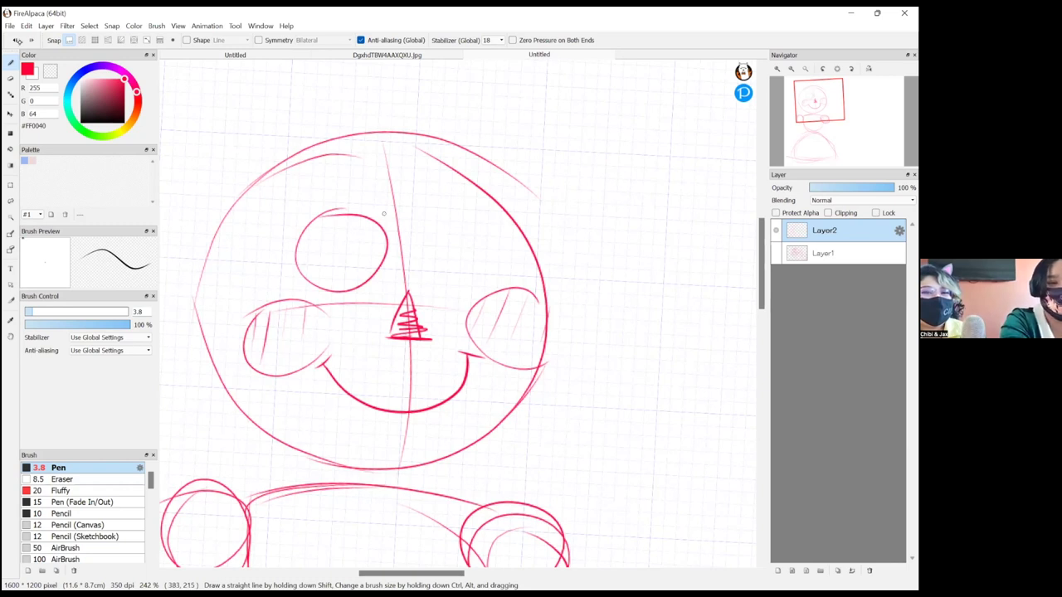
{"action": "left_click", "coordinate": [16, 40]}
{"action": "mouse_move", "coordinate": [346, 209]}
{"action": "left_mouse_down"}
{"action": "mouse_move", "coordinate": [289, 269]}
{"action": "mouse_move", "coordinate": [293, 291]}
{"action": "mouse_move", "coordinate": [319, 301]}
{"action": "mouse_move", "coordinate": [301, 289]}
{"action": "mouse_move", "coordinate": [328, 282]}
{"action": "mouse_move", "coordinate": [355, 299]}
{"action": "mouse_move", "coordinate": [373, 290]}
{"action": "mouse_move", "coordinate": [366, 222]}
{"action": "left_mouse_up"}
{"action": "left_click_drag", "start_coordinate": [384, 265], "coordinate": [300, 226]}
{"action": "left_click_drag", "start_coordinate": [454, 217], "coordinate": [449, 294]}
{"action": "mouse_move", "coordinate": [510, 274]}
{"action": "left_mouse_down"}
{"action": "mouse_move", "coordinate": [455, 296]}
{"action": "mouse_move", "coordinate": [503, 231]}
{"action": "mouse_move", "coordinate": [493, 291]}
{"action": "left_mouse_up"}
{"action": "mouse_move", "coordinate": [373, 222]}
{"action": "left_mouse_down"}
{"action": "mouse_move", "coordinate": [343, 240]}
{"action": "mouse_move", "coordinate": [352, 285]}
{"action": "mouse_move", "coordinate": [294, 289]}
{"action": "mouse_move", "coordinate": [329, 300]}
{"action": "mouse_move", "coordinate": [333, 315]}
{"action": "mouse_move", "coordinate": [370, 318]}
{"action": "left_mouse_up"}
{"action": "mouse_move", "coordinate": [449, 295]}
{"action": "left_mouse_down"}
{"action": "mouse_move", "coordinate": [439, 310]}
{"action": "mouse_move", "coordinate": [507, 313]}
{"action": "left_mouse_up"}
- Add pointed bangs between the eyes, a flared hair side with a sharp tip, and a strand beside the other eye
{"action": "left_click_drag", "start_coordinate": [386, 229], "coordinate": [406, 231]}
{"action": "mouse_move", "coordinate": [407, 228]}
{"action": "left_mouse_down"}
{"action": "mouse_move", "coordinate": [402, 165]}
{"action": "mouse_move", "coordinate": [447, 220]}
{"action": "left_mouse_up"}
{"action": "mouse_move", "coordinate": [499, 136]}
{"action": "left_mouse_down"}
{"action": "mouse_move", "coordinate": [593, 222]}
{"action": "mouse_move", "coordinate": [592, 236]}
{"action": "mouse_move", "coordinate": [521, 243]}
{"action": "left_mouse_up"}
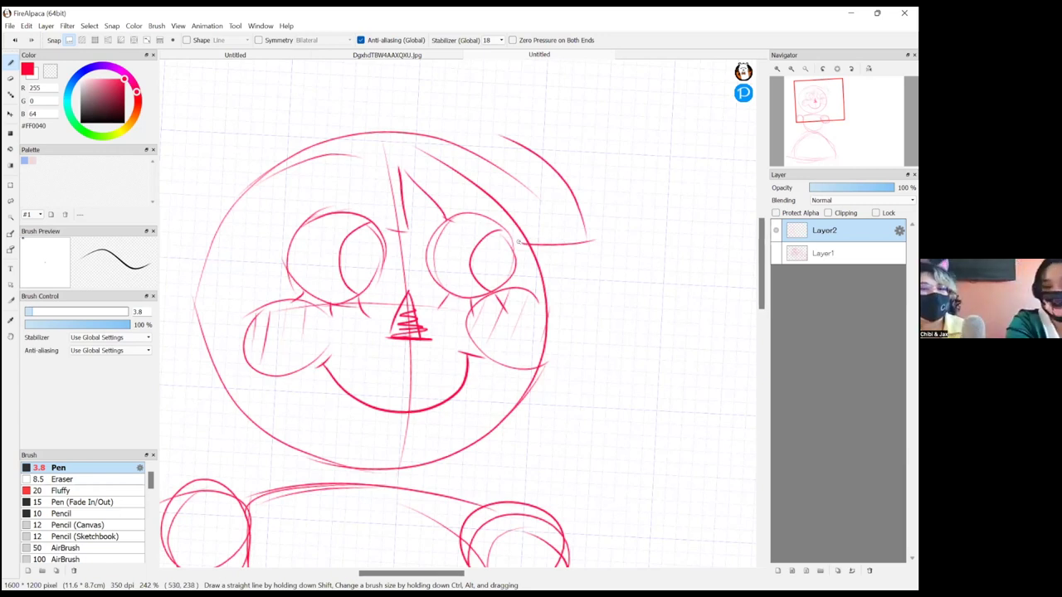
{"action": "mouse_move", "coordinate": [544, 244]}
{"action": "left_mouse_down"}
{"action": "mouse_move", "coordinate": [557, 289]}
{"action": "mouse_move", "coordinate": [601, 372]}
{"action": "left_mouse_up"}
{"action": "left_click_drag", "start_coordinate": [601, 372], "coordinate": [546, 395]}
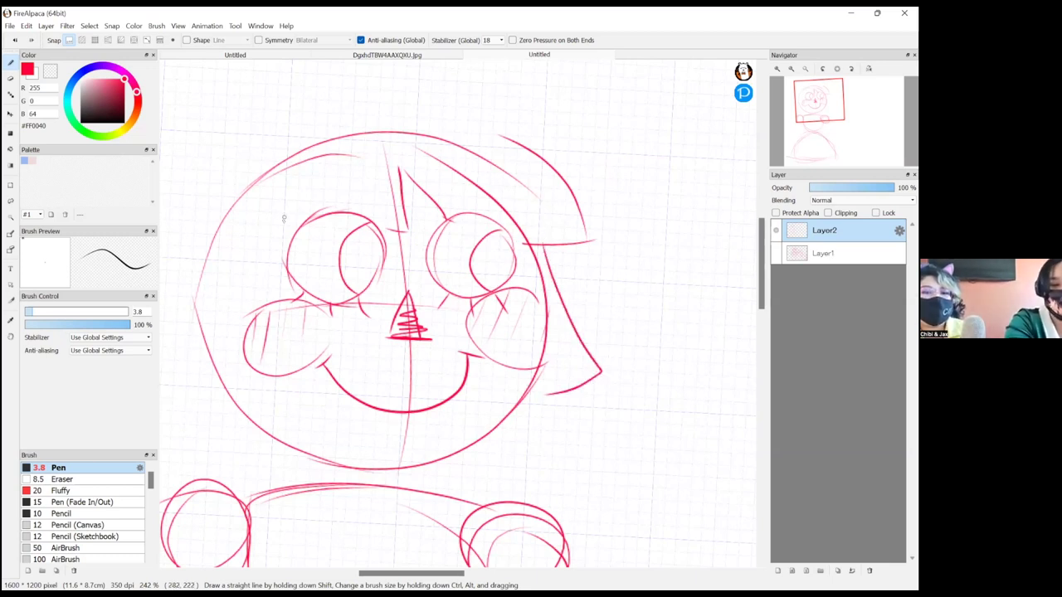
{"action": "left_click_drag", "start_coordinate": [285, 217], "coordinate": [286, 335]}
{"action": "left_click_drag", "start_coordinate": [286, 335], "coordinate": [225, 348]}
- Draw the curved hair outline over the top of the head
{"action": "left_click_drag", "start_coordinate": [508, 138], "coordinate": [333, 110]}
{"action": "left_click_drag", "start_coordinate": [417, 99], "coordinate": [234, 126]}
{"action": "mouse_move", "coordinate": [328, 106]}
{"action": "left_mouse_down"}
{"action": "mouse_move", "coordinate": [246, 137]}
{"action": "mouse_move", "coordinate": [225, 167]}
{"action": "mouse_move", "coordinate": [190, 180]}
{"action": "left_mouse_up"}
{"action": "scroll", "coordinate": [411, 343], "scroll_direction": "down", "scroll_amount": 1}
{"action": "scroll", "coordinate": [410, 344], "scroll_direction": "down", "scroll_amount": 2}
- Draw the other side of the hair, add spiky tips above both shoulders and extend the strand across the cheek
{"action": "mouse_move", "coordinate": [331, 156]}
{"action": "left_mouse_down"}
{"action": "mouse_move", "coordinate": [300, 272]}
{"action": "mouse_move", "coordinate": [274, 274]}
{"action": "mouse_move", "coordinate": [261, 320]}
{"action": "left_mouse_up"}
{"action": "left_click_drag", "start_coordinate": [301, 256], "coordinate": [251, 330]}
{"action": "mouse_move", "coordinate": [251, 333]}
{"action": "left_mouse_down"}
{"action": "mouse_move", "coordinate": [282, 365]}
{"action": "mouse_move", "coordinate": [314, 350]}
{"action": "mouse_move", "coordinate": [314, 371]}
{"action": "mouse_move", "coordinate": [390, 406]}
{"action": "left_mouse_up"}
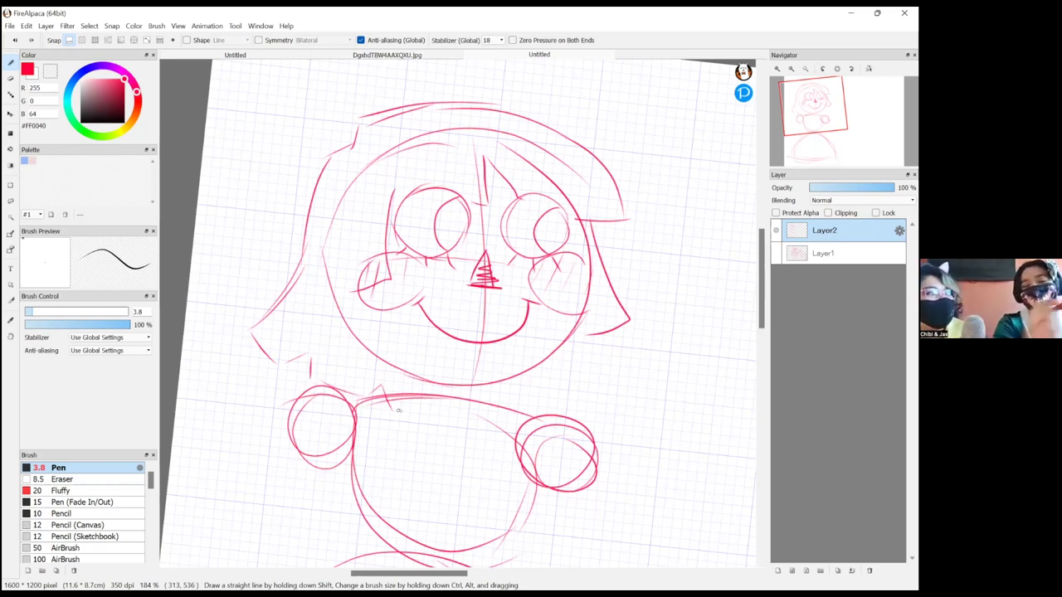
{"action": "mouse_move", "coordinate": [591, 343]}
{"action": "left_mouse_down"}
{"action": "mouse_move", "coordinate": [627, 367]}
{"action": "mouse_move", "coordinate": [586, 400]}
{"action": "mouse_move", "coordinate": [561, 413]}
{"action": "left_mouse_up"}
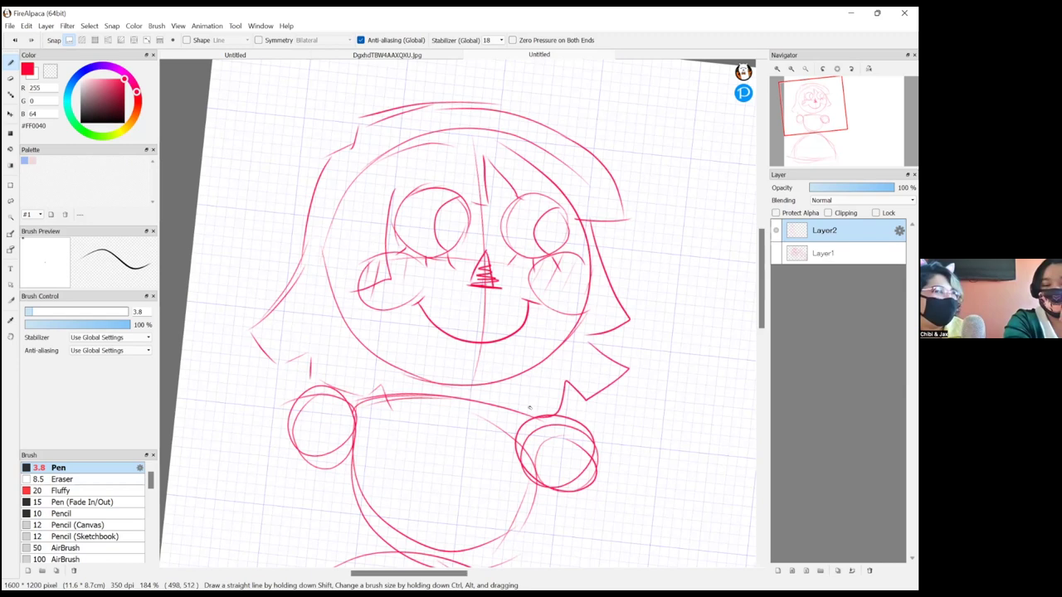
{"action": "left_click_drag", "start_coordinate": [665, 295], "coordinate": [590, 285]}
{"action": "mouse_move", "coordinate": [281, 195]}
{"action": "left_mouse_down"}
{"action": "mouse_move", "coordinate": [262, 266]}
{"action": "mouse_move", "coordinate": [322, 283]}
{"action": "left_mouse_up"}
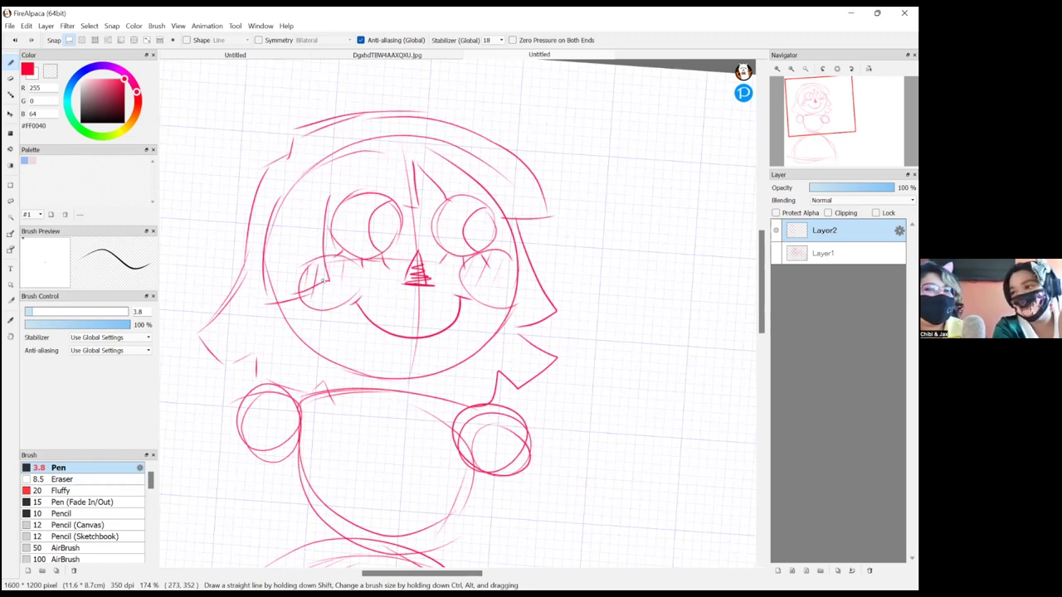
{"action": "scroll", "coordinate": [563, 291], "scroll_direction": "down", "scroll_amount": 1}
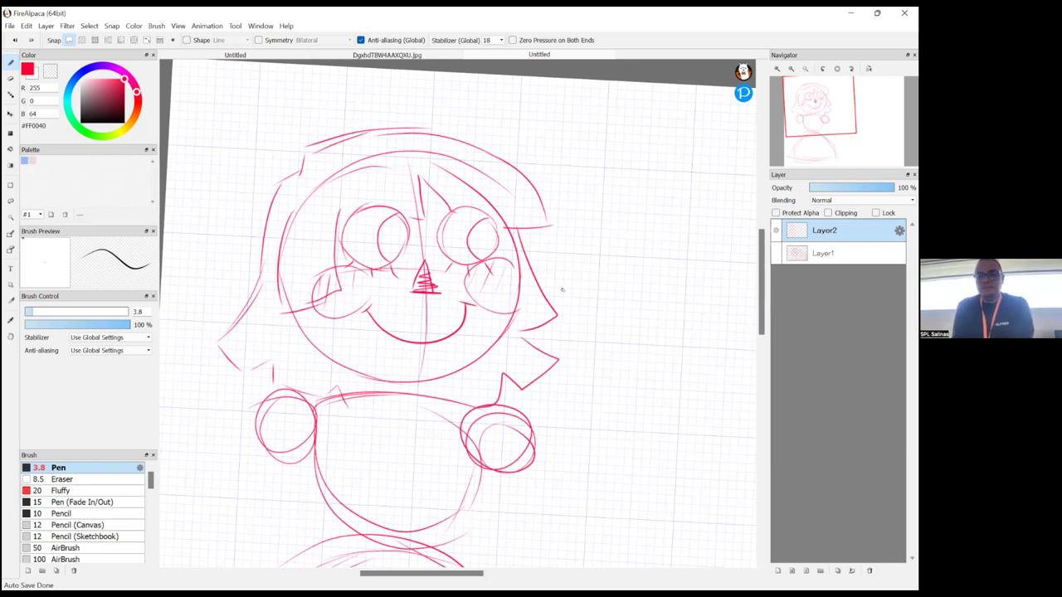
- Draw a small curved, pointed tuft at the upper corner of the hair
{"action": "left_click_drag", "start_coordinate": [282, 145], "coordinate": [283, 101]}
{"action": "mouse_move", "coordinate": [283, 101]}
{"action": "left_mouse_down"}
{"action": "mouse_move", "coordinate": [270, 142]}
{"action": "mouse_move", "coordinate": [278, 150]}
{"action": "mouse_move", "coordinate": [252, 142]}
{"action": "left_mouse_up"}
{"action": "left_click_drag", "start_coordinate": [252, 143], "coordinate": [283, 151]}
{"action": "scroll", "coordinate": [627, 367], "scroll_direction": "down", "scroll_amount": 3}
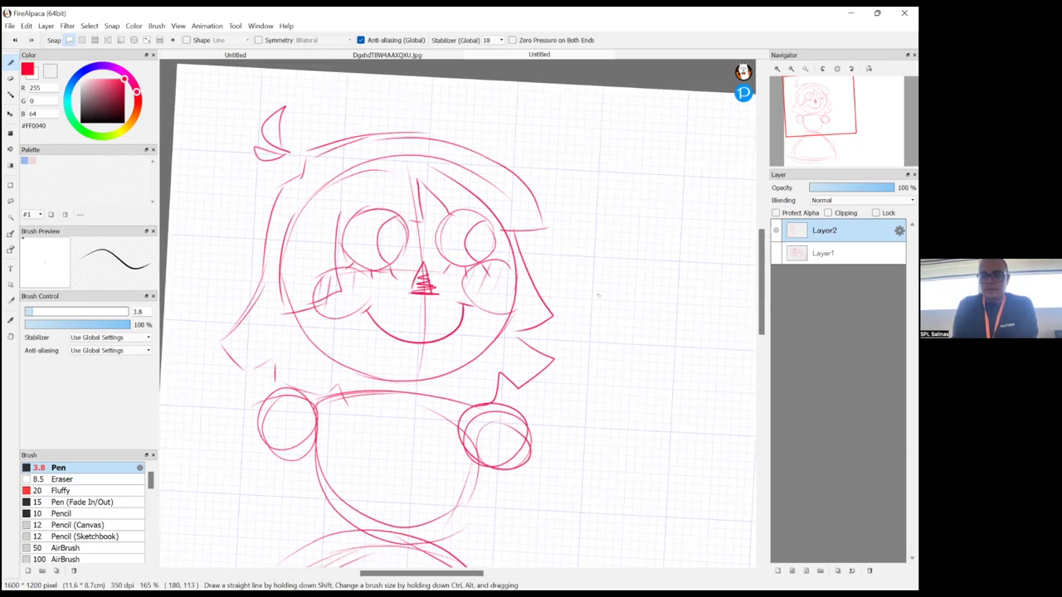
- Add a scalloped collar, paired vertical stripes and two small hearts to the torso
{"action": "mouse_move", "coordinate": [358, 223]}
{"action": "left_mouse_down"}
{"action": "mouse_move", "coordinate": [362, 242]}
{"action": "mouse_move", "coordinate": [323, 238]}
{"action": "mouse_move", "coordinate": [363, 243]}
{"action": "left_mouse_up"}
{"action": "mouse_move", "coordinate": [312, 239]}
{"action": "left_mouse_down"}
{"action": "mouse_move", "coordinate": [322, 264]}
{"action": "mouse_move", "coordinate": [378, 257]}
{"action": "mouse_move", "coordinate": [367, 241]}
{"action": "left_mouse_up"}
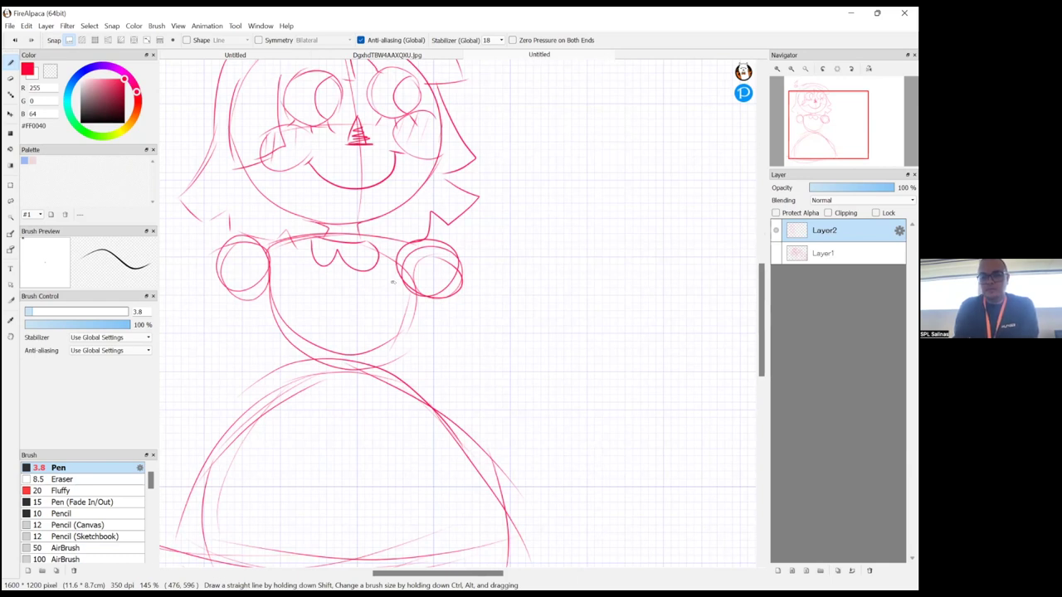
{"action": "mouse_move", "coordinate": [331, 277]}
{"action": "left_mouse_down"}
{"action": "mouse_move", "coordinate": [352, 321]}
{"action": "mouse_move", "coordinate": [341, 329]}
{"action": "left_mouse_up"}
{"action": "left_click_drag", "start_coordinate": [312, 260], "coordinate": [327, 359]}
{"action": "left_click_drag", "start_coordinate": [366, 264], "coordinate": [375, 366]}
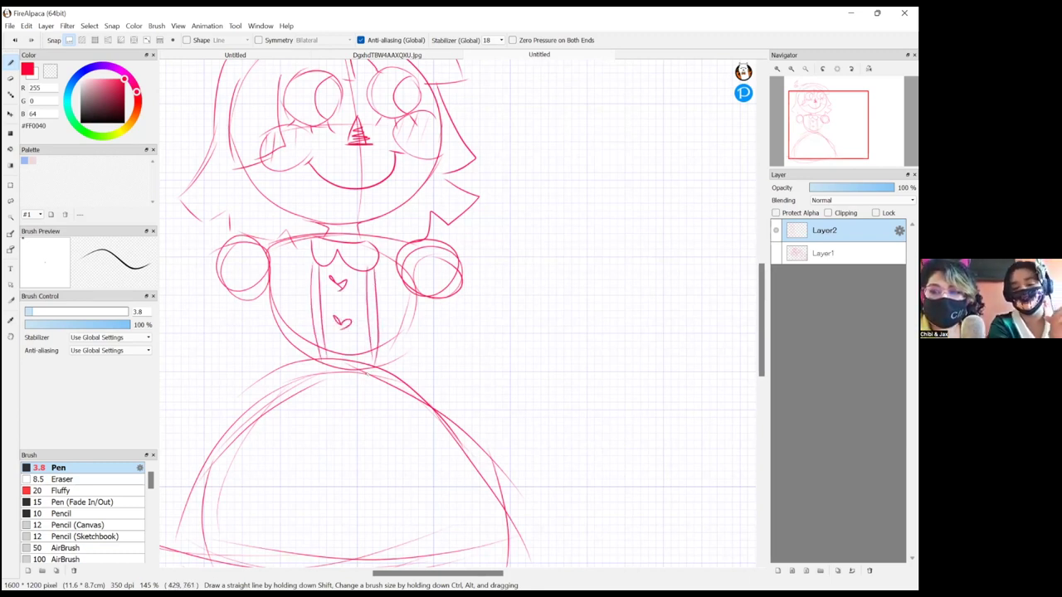
- Add another new layer, hide Layer2 and make Layer3 the active layer
{"action": "left_click", "coordinate": [777, 571]}
{"action": "left_click", "coordinate": [830, 253]}
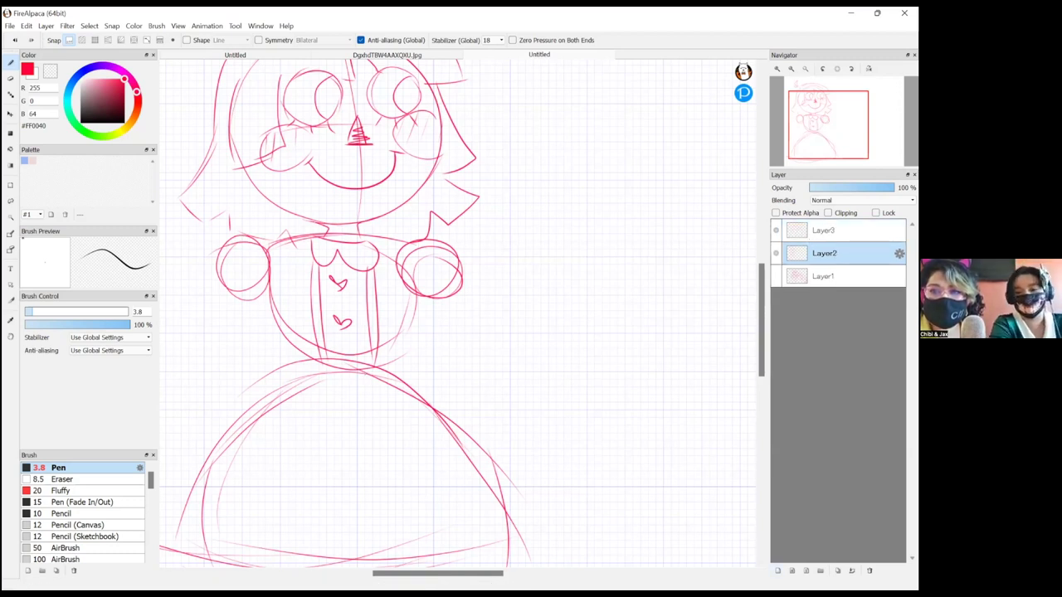
{"action": "left_click", "coordinate": [775, 255]}
{"action": "left_click", "coordinate": [829, 231]}
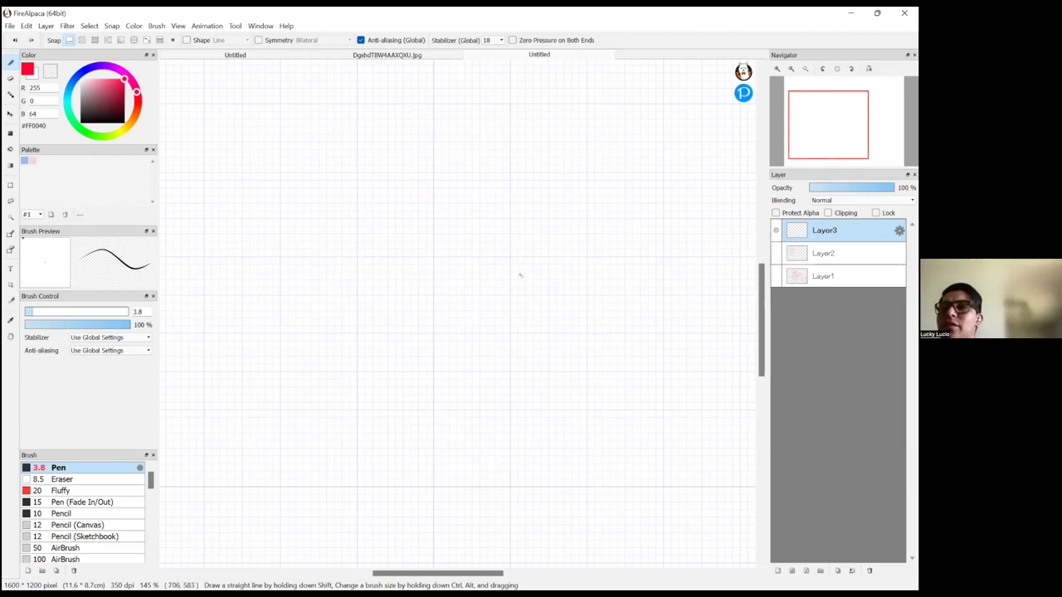
- Handwrite the first list entry, "- Action figue", across the upper part of the blank canvas
{"action": "mouse_move", "coordinate": [228, 157]}
{"action": "left_mouse_down"}
{"action": "mouse_move", "coordinate": [260, 150]}
{"action": "mouse_move", "coordinate": [337, 182]}
{"action": "left_mouse_up"}
{"action": "left_click_drag", "start_coordinate": [284, 151], "coordinate": [372, 172]}
{"action": "left_click_drag", "start_coordinate": [383, 107], "coordinate": [396, 180]}
{"action": "left_click_drag", "start_coordinate": [379, 156], "coordinate": [477, 166]}
{"action": "mouse_move", "coordinate": [537, 94]}
{"action": "left_mouse_down"}
{"action": "mouse_move", "coordinate": [550, 112]}
{"action": "mouse_move", "coordinate": [518, 168]}
{"action": "left_mouse_up"}
{"action": "mouse_move", "coordinate": [505, 145]}
{"action": "left_mouse_down"}
{"action": "mouse_move", "coordinate": [574, 140]}
{"action": "mouse_move", "coordinate": [555, 194]}
{"action": "left_mouse_up"}
{"action": "mouse_move", "coordinate": [604, 134]}
{"action": "left_mouse_down"}
{"action": "mouse_move", "coordinate": [629, 157]}
{"action": "mouse_move", "coordinate": [664, 154]}
{"action": "left_mouse_up"}
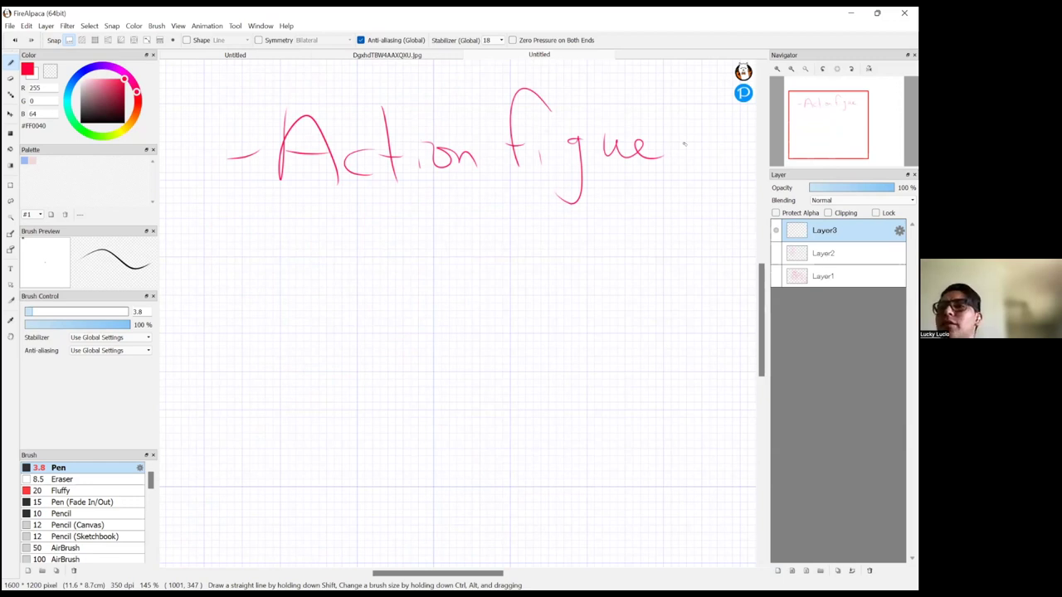
- Handwrite the second list entry, "- Macho/Soilder", below the action figure line
{"action": "left_click_drag", "start_coordinate": [246, 239], "coordinate": [277, 238]}
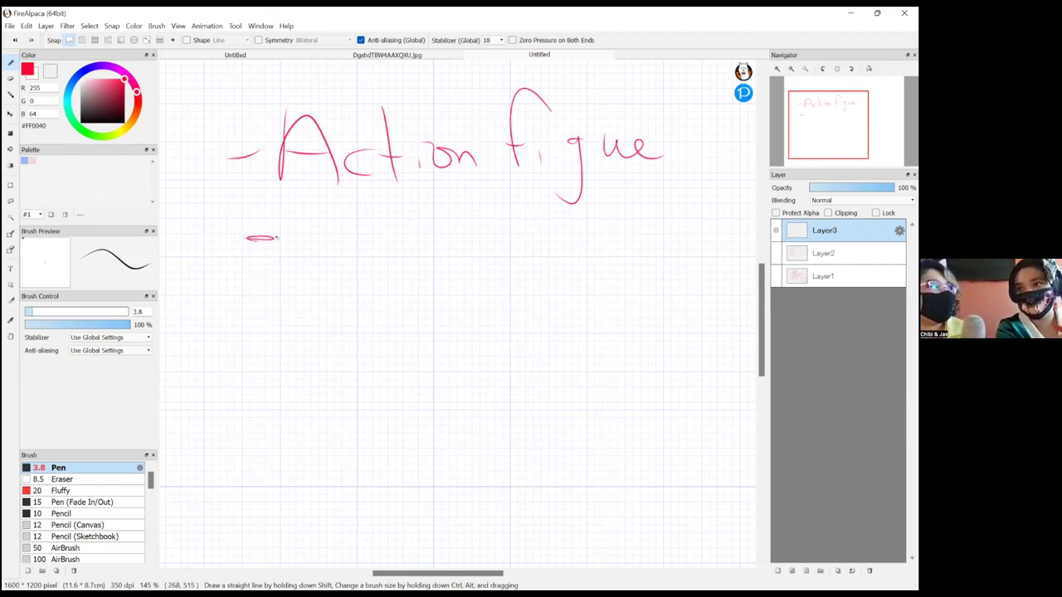
{"action": "mouse_move", "coordinate": [296, 208]}
{"action": "left_mouse_down"}
{"action": "mouse_move", "coordinate": [308, 277]}
{"action": "mouse_move", "coordinate": [346, 254]}
{"action": "mouse_move", "coordinate": [422, 256]}
{"action": "mouse_move", "coordinate": [461, 241]}
{"action": "mouse_move", "coordinate": [472, 267]}
{"action": "left_mouse_up"}
{"action": "mouse_move", "coordinate": [485, 200]}
{"action": "left_mouse_down"}
{"action": "mouse_move", "coordinate": [486, 253]}
{"action": "mouse_move", "coordinate": [514, 260]}
{"action": "left_mouse_up"}
{"action": "mouse_move", "coordinate": [538, 240]}
{"action": "left_mouse_down"}
{"action": "mouse_move", "coordinate": [535, 262]}
{"action": "mouse_move", "coordinate": [533, 239]}
{"action": "left_mouse_up"}
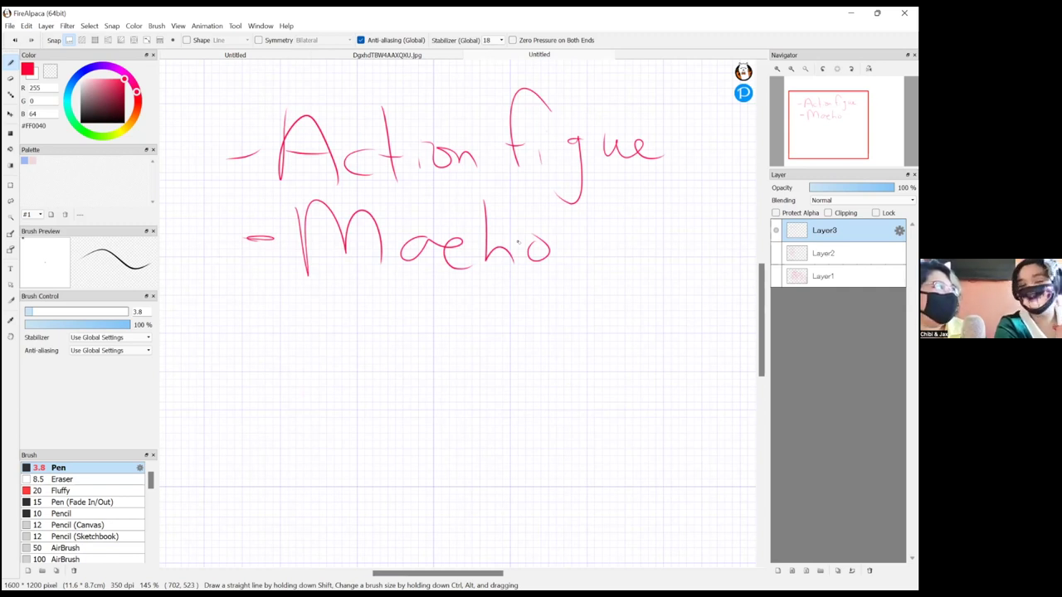
{"action": "left_click_drag", "start_coordinate": [600, 185], "coordinate": [557, 277]}
{"action": "mouse_move", "coordinate": [613, 211]}
{"action": "left_mouse_down"}
{"action": "mouse_move", "coordinate": [612, 232]}
{"action": "mouse_move", "coordinate": [585, 255]}
{"action": "left_mouse_up"}
{"action": "left_click_drag", "start_coordinate": [636, 237], "coordinate": [655, 247]}
{"action": "mouse_move", "coordinate": [676, 198]}
{"action": "left_mouse_down"}
{"action": "mouse_move", "coordinate": [680, 253]}
{"action": "mouse_move", "coordinate": [704, 227]}
{"action": "mouse_move", "coordinate": [708, 243]}
{"action": "left_mouse_up"}
{"action": "mouse_move", "coordinate": [710, 236]}
{"action": "left_mouse_down"}
{"action": "mouse_move", "coordinate": [726, 239]}
{"action": "mouse_move", "coordinate": [741, 221]}
{"action": "left_mouse_up"}
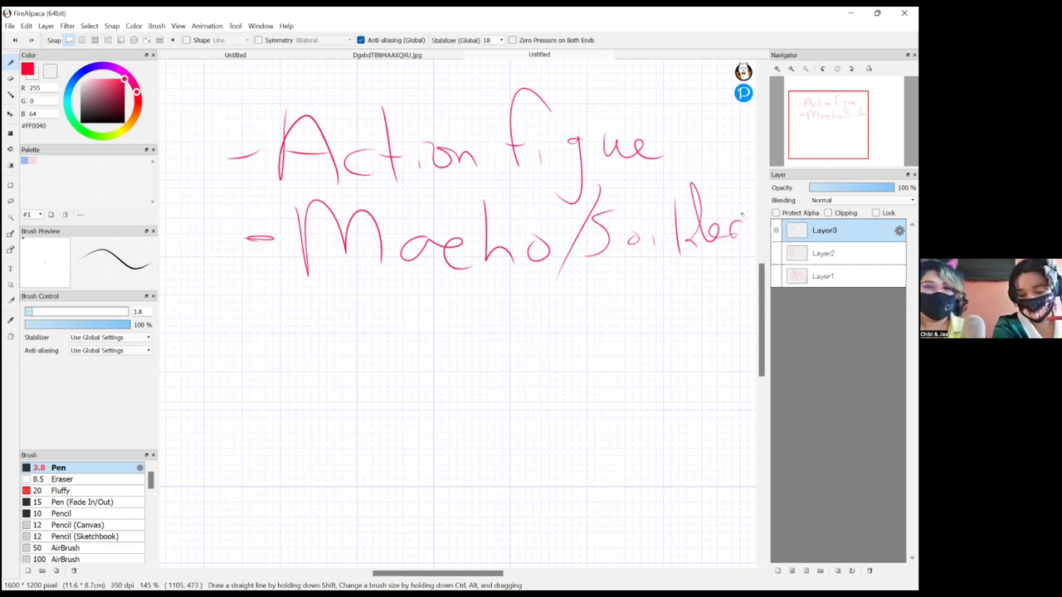
- Add a new layer above the idea list and hide Layer3
{"action": "mouse_move", "coordinate": [540, 317]}
{"action": "left_mouse_down"}
{"action": "mouse_move", "coordinate": [630, 182]}
{"action": "mouse_move", "coordinate": [561, 320]}
{"action": "left_mouse_up"}
{"action": "scroll", "coordinate": [629, 182], "scroll_direction": "up", "scroll_amount": 1}
{"action": "scroll", "coordinate": [561, 320], "scroll_direction": "down", "scroll_amount": 3}
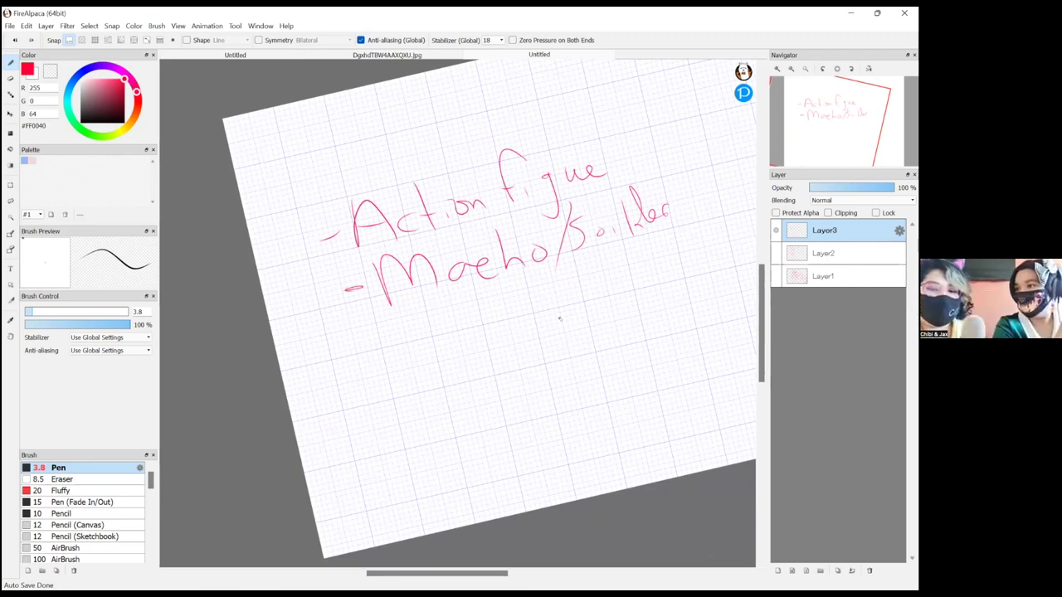
{"action": "left_click", "coordinate": [778, 570]}
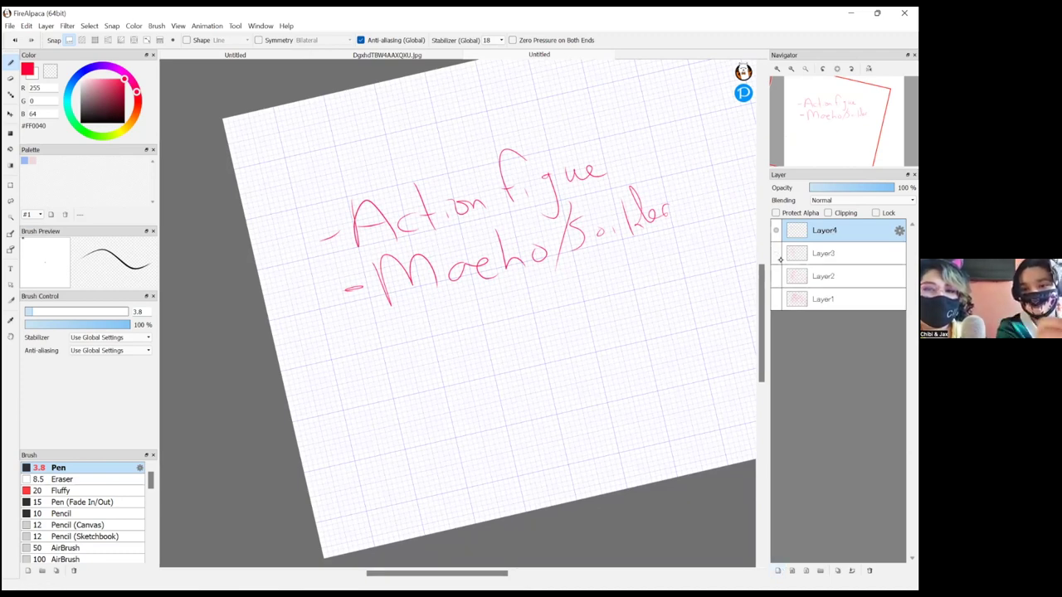
{"action": "left_click", "coordinate": [779, 257]}
{"action": "scroll", "coordinate": [512, 235], "scroll_direction": "up", "scroll_amount": 3}
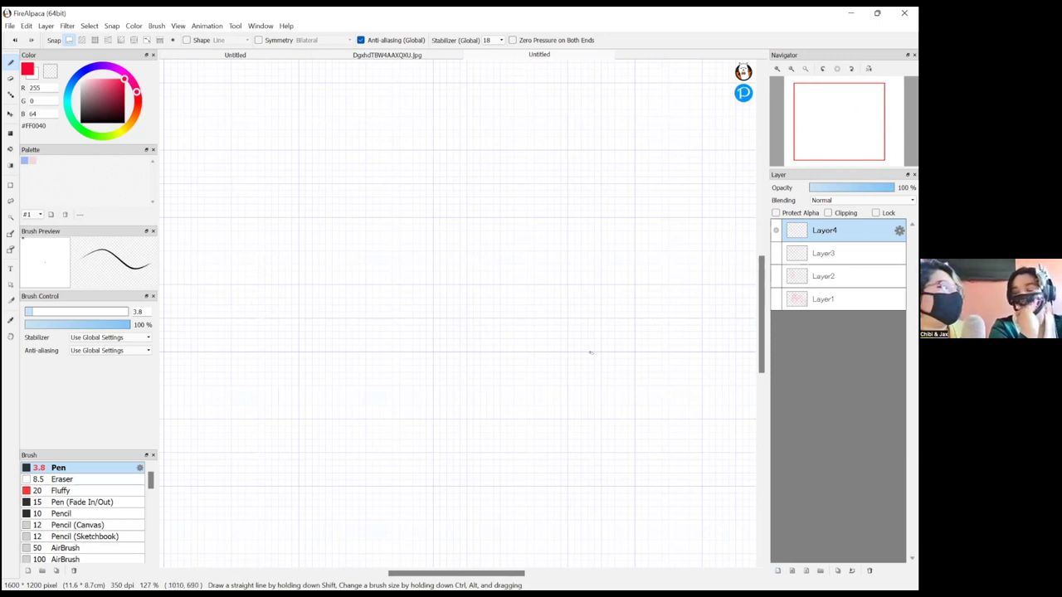
- Sketch a large mallet with a slanted handle, a barrel-shaped head and curved bands around the head
{"action": "mouse_move", "coordinate": [597, 396]}
{"action": "left_mouse_down"}
{"action": "mouse_move", "coordinate": [658, 279]}
{"action": "mouse_move", "coordinate": [626, 329]}
{"action": "mouse_move", "coordinate": [612, 353]}
{"action": "mouse_move", "coordinate": [677, 259]}
{"action": "mouse_move", "coordinate": [626, 334]}
{"action": "left_mouse_up"}
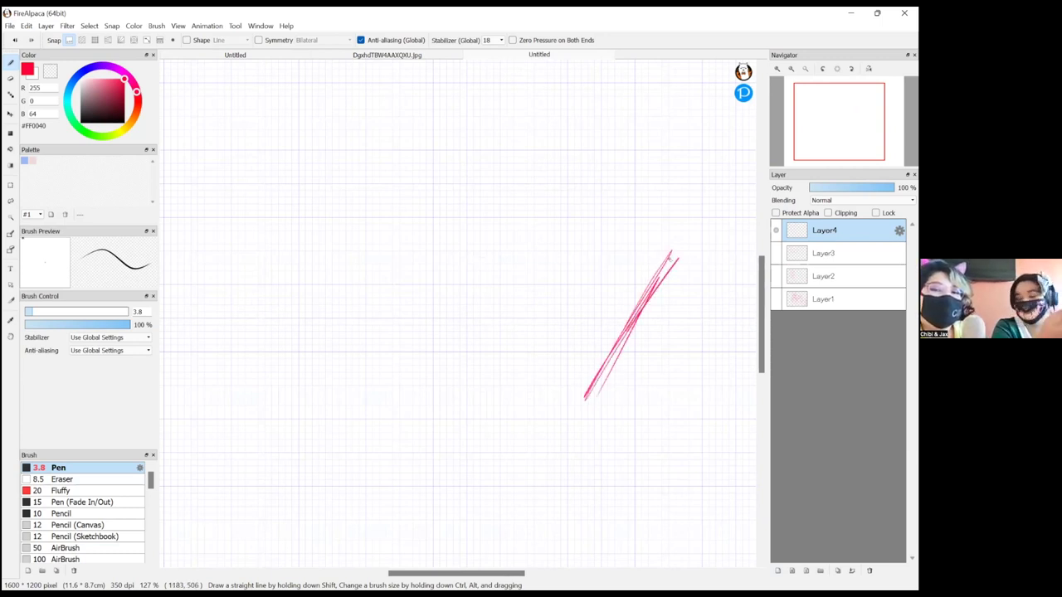
{"action": "mouse_move", "coordinate": [615, 221]}
{"action": "left_mouse_down"}
{"action": "mouse_move", "coordinate": [704, 273]}
{"action": "mouse_move", "coordinate": [677, 238]}
{"action": "mouse_move", "coordinate": [647, 140]}
{"action": "mouse_move", "coordinate": [624, 207]}
{"action": "mouse_move", "coordinate": [638, 122]}
{"action": "mouse_move", "coordinate": [616, 218]}
{"action": "left_mouse_up"}
{"action": "mouse_move", "coordinate": [646, 121]}
{"action": "left_mouse_down"}
{"action": "mouse_move", "coordinate": [663, 118]}
{"action": "mouse_move", "coordinate": [749, 181]}
{"action": "left_mouse_up"}
{"action": "mouse_move", "coordinate": [719, 285]}
{"action": "left_mouse_down"}
{"action": "mouse_move", "coordinate": [756, 221]}
{"action": "mouse_move", "coordinate": [728, 163]}
{"action": "mouse_move", "coordinate": [755, 171]}
{"action": "left_mouse_up"}
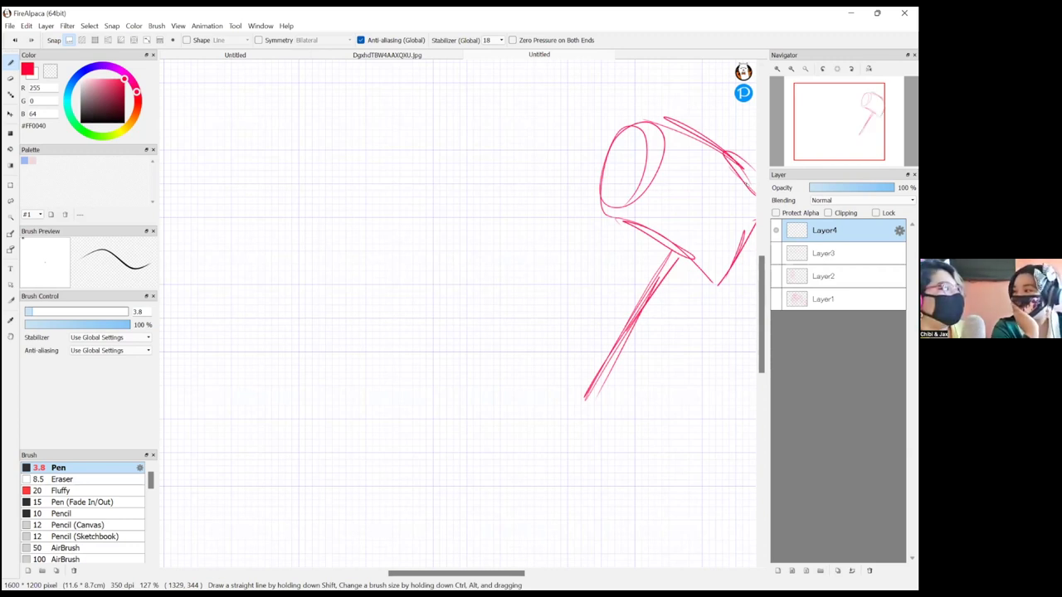
{"action": "left_click_drag", "start_coordinate": [705, 143], "coordinate": [658, 225]}
{"action": "mouse_move", "coordinate": [681, 213]}
{"action": "left_mouse_down"}
{"action": "mouse_move", "coordinate": [688, 147]}
{"action": "mouse_move", "coordinate": [643, 229]}
{"action": "left_mouse_up"}
{"action": "mouse_move", "coordinate": [643, 229]}
{"action": "left_mouse_down"}
{"action": "mouse_move", "coordinate": [697, 141]}
{"action": "mouse_move", "coordinate": [651, 249]}
{"action": "left_mouse_up"}
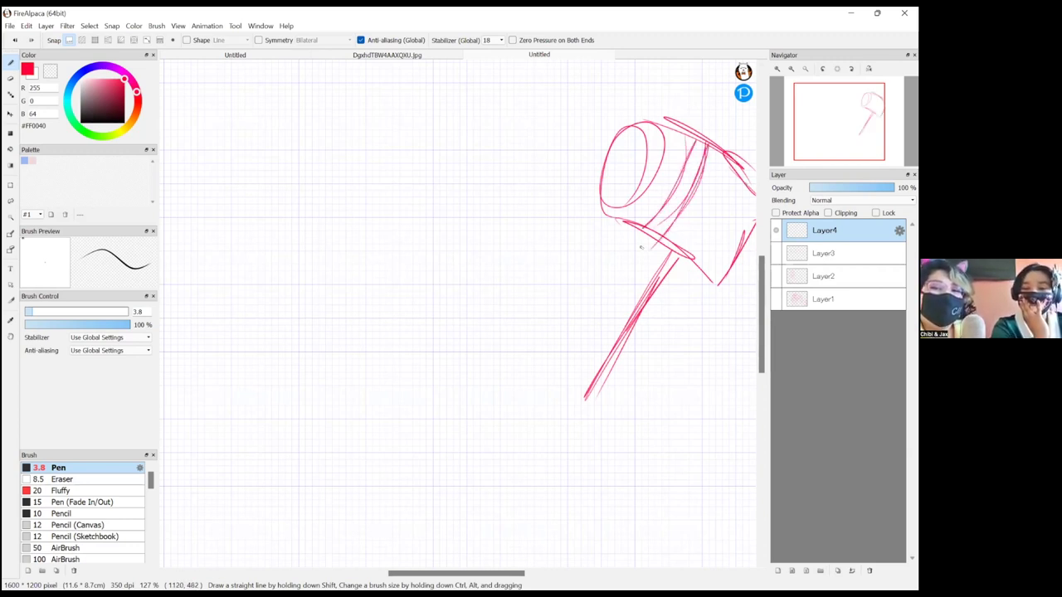
- Sketch a taco-like half-dome over a slanted flat base, with crossed lines and ruffled filling along its upper edge
{"action": "mouse_move", "coordinate": [396, 336]}
{"action": "left_mouse_down"}
{"action": "mouse_move", "coordinate": [561, 281]}
{"action": "mouse_move", "coordinate": [547, 285]}
{"action": "left_mouse_up"}
{"action": "mouse_move", "coordinate": [419, 281]}
{"action": "left_mouse_down"}
{"action": "mouse_move", "coordinate": [438, 309]}
{"action": "mouse_move", "coordinate": [529, 270]}
{"action": "left_mouse_up"}
{"action": "left_click_drag", "start_coordinate": [402, 307], "coordinate": [531, 280]}
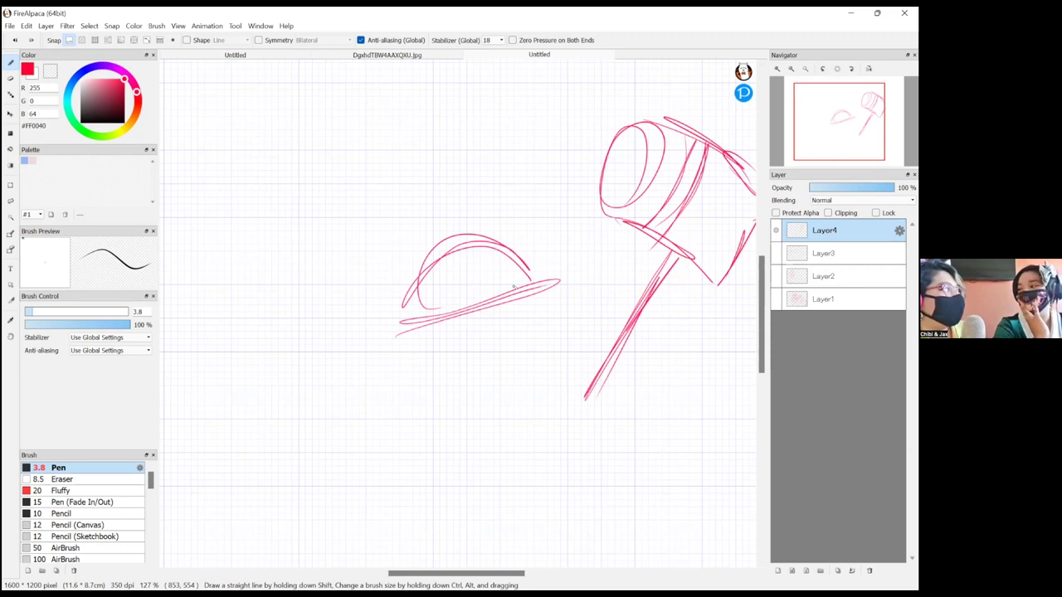
{"action": "mouse_move", "coordinate": [438, 262]}
{"action": "left_mouse_down"}
{"action": "mouse_move", "coordinate": [493, 285]}
{"action": "mouse_move", "coordinate": [501, 272]}
{"action": "mouse_move", "coordinate": [459, 277]}
{"action": "left_mouse_up"}
{"action": "mouse_move", "coordinate": [490, 251]}
{"action": "left_mouse_down"}
{"action": "mouse_move", "coordinate": [472, 288]}
{"action": "mouse_move", "coordinate": [530, 260]}
{"action": "mouse_move", "coordinate": [506, 266]}
{"action": "mouse_move", "coordinate": [496, 243]}
{"action": "mouse_move", "coordinate": [457, 246]}
{"action": "mouse_move", "coordinate": [479, 240]}
{"action": "left_mouse_up"}
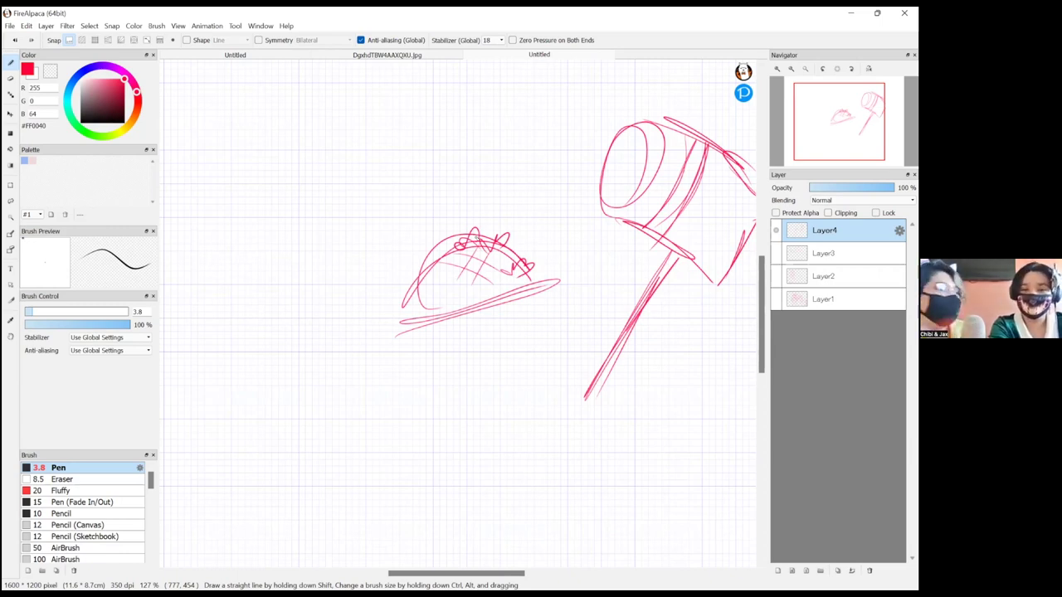
- Add another new layer and hide Layer4 with the mallet sketch
{"action": "scroll", "coordinate": [512, 226], "scroll_direction": "down", "scroll_amount": 3}
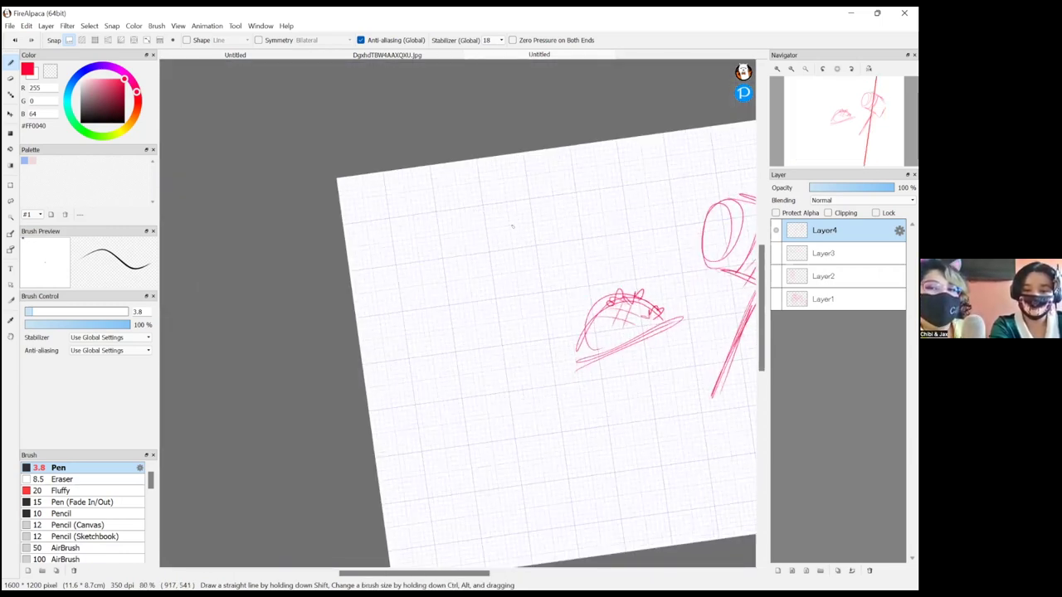
{"action": "scroll", "coordinate": [511, 226], "scroll_direction": "up", "scroll_amount": 2}
{"action": "left_click", "coordinate": [778, 571]}
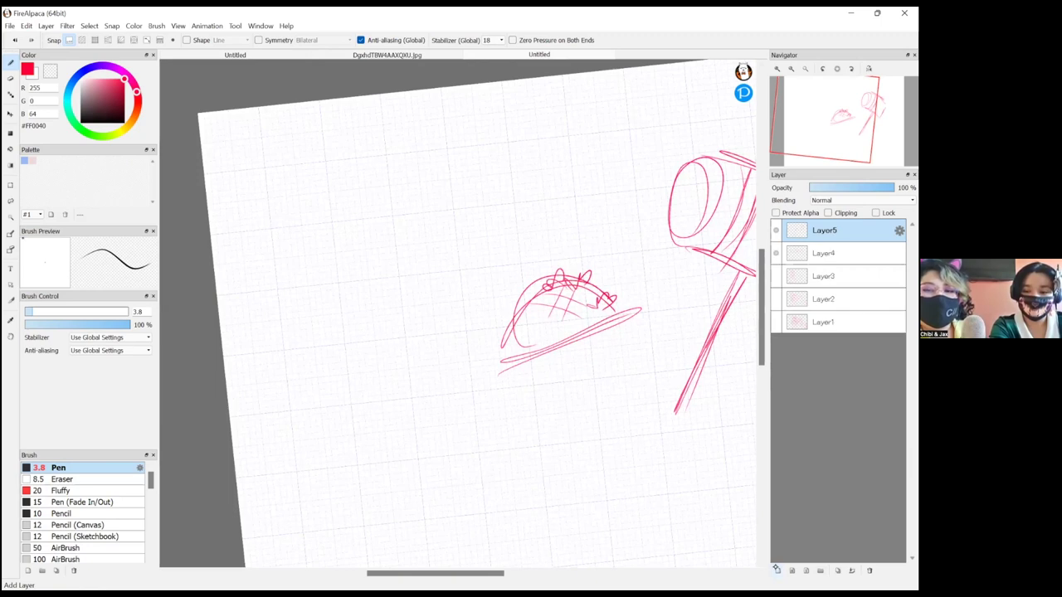
{"action": "left_click", "coordinate": [776, 252]}
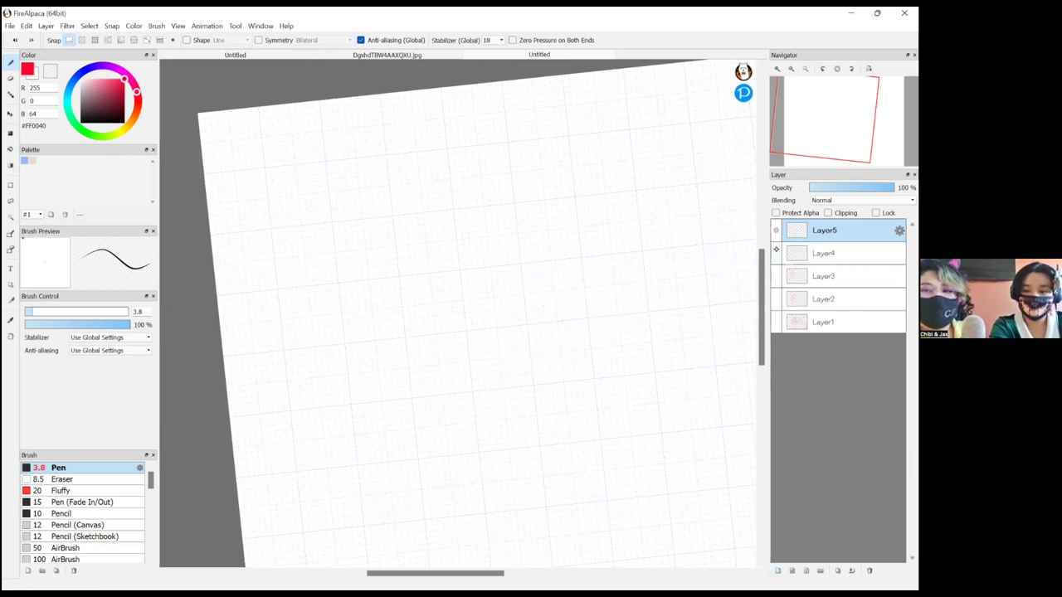
{"action": "scroll", "coordinate": [461, 219], "scroll_direction": "right", "scroll_amount": 2}
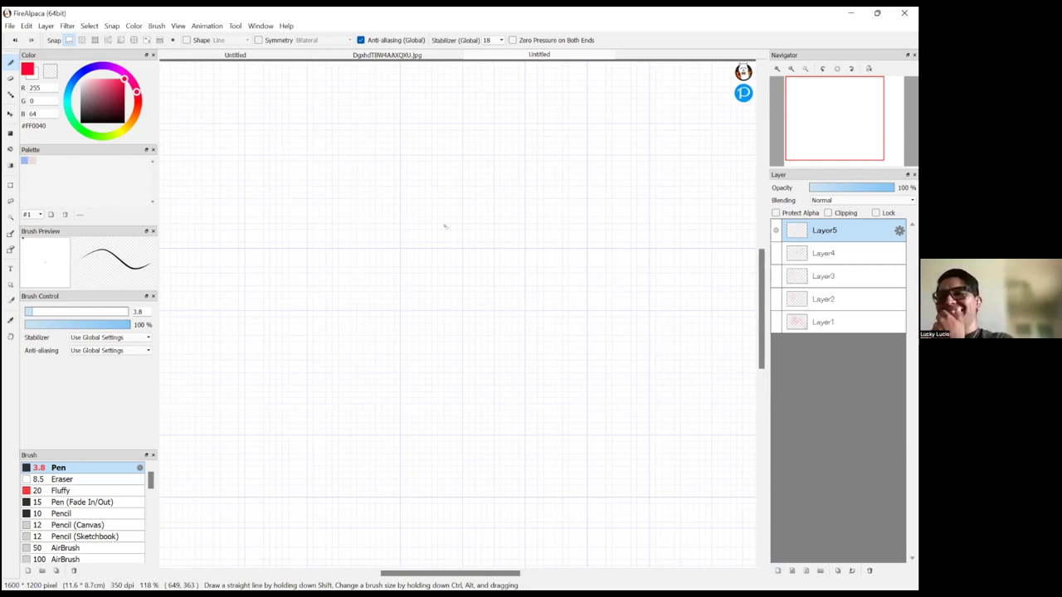
{"action": "mouse_move", "coordinate": [562, 240]}
{"action": "left_mouse_down"}
{"action": "mouse_move", "coordinate": [541, 220]}
{"action": "mouse_move", "coordinate": [602, 116]}
{"action": "mouse_move", "coordinate": [632, 116]}
{"action": "left_mouse_up"}
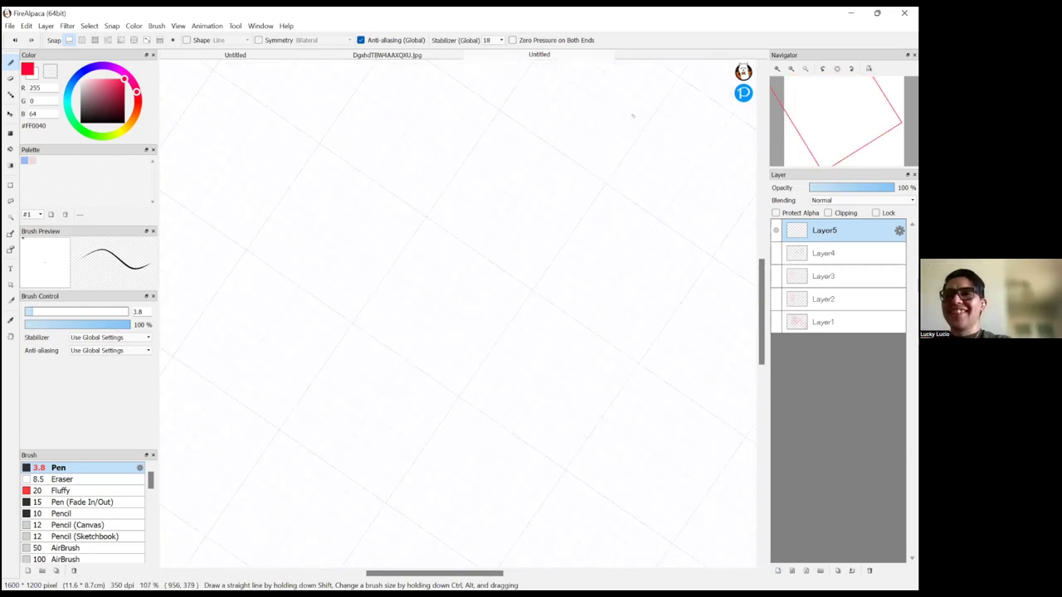
{"action": "scroll", "coordinate": [637, 117], "scroll_direction": "up", "scroll_amount": 4}
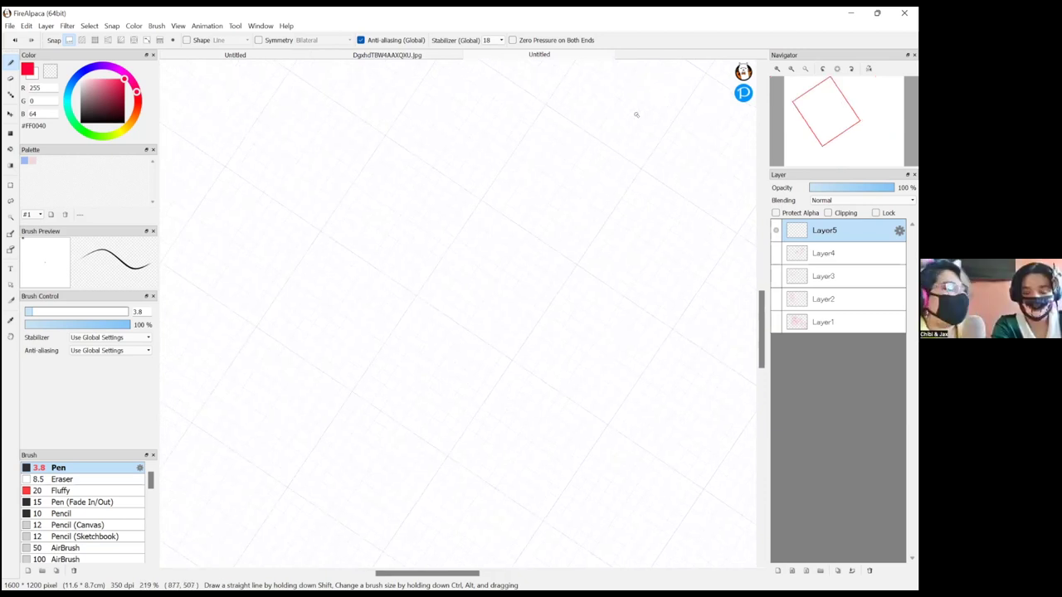
{"action": "mouse_move", "coordinate": [329, 267]}
{"action": "left_mouse_down"}
{"action": "mouse_move", "coordinate": [387, 178]}
{"action": "mouse_move", "coordinate": [363, 186]}
{"action": "left_mouse_up"}
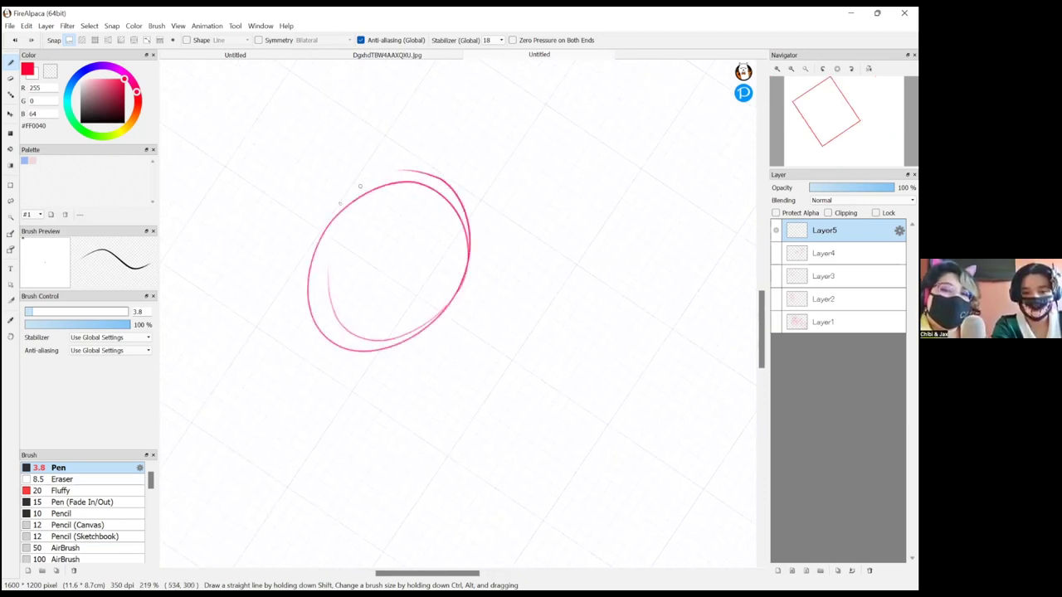
{"action": "scroll", "coordinate": [473, 175], "scroll_direction": "up", "scroll_amount": 2}
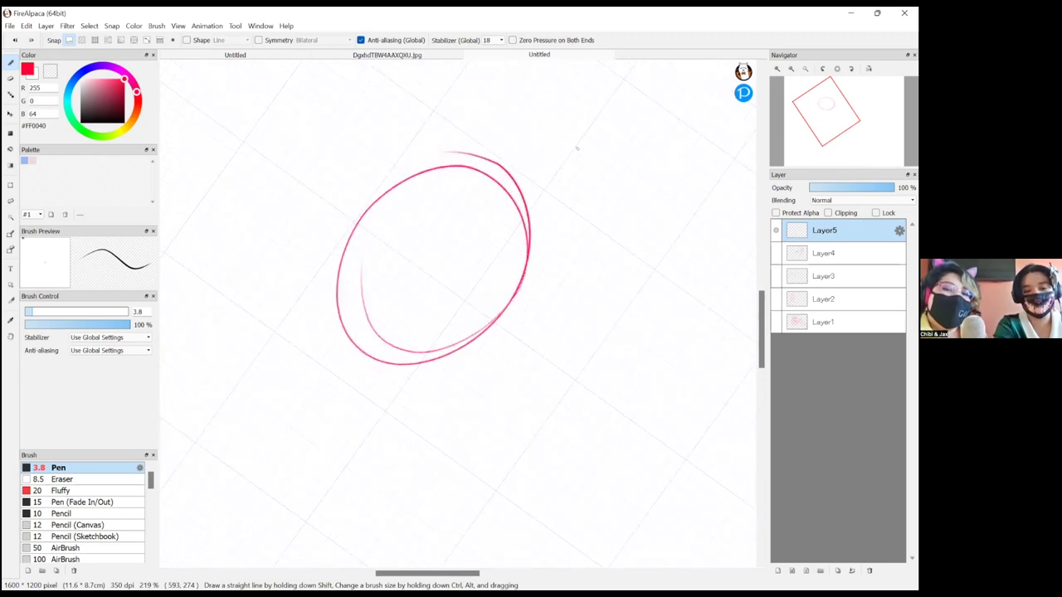
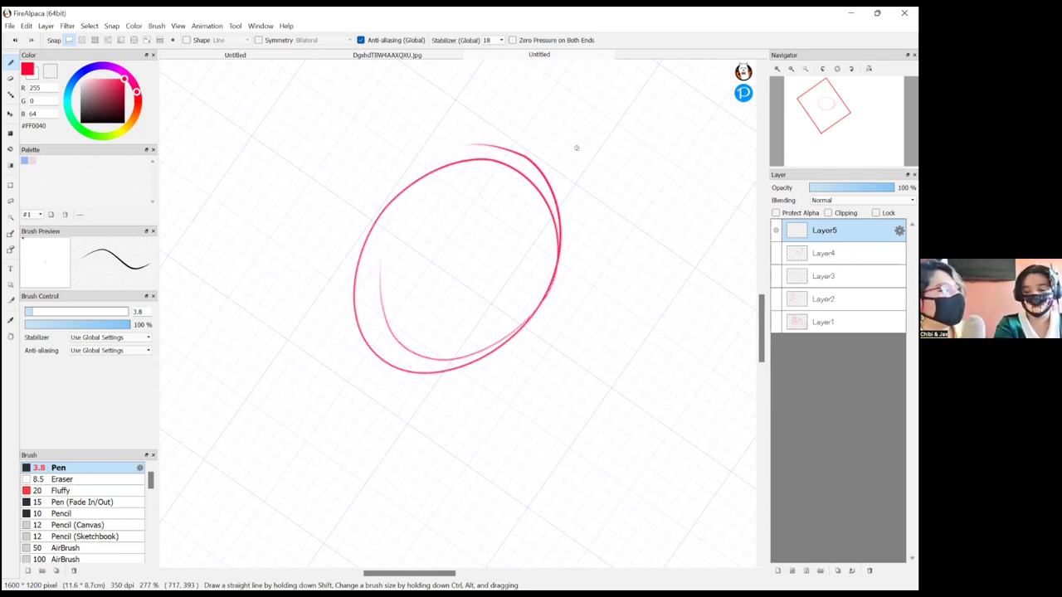
{"action": "scroll", "coordinate": [498, 219], "scroll_direction": "down", "scroll_amount": 4}
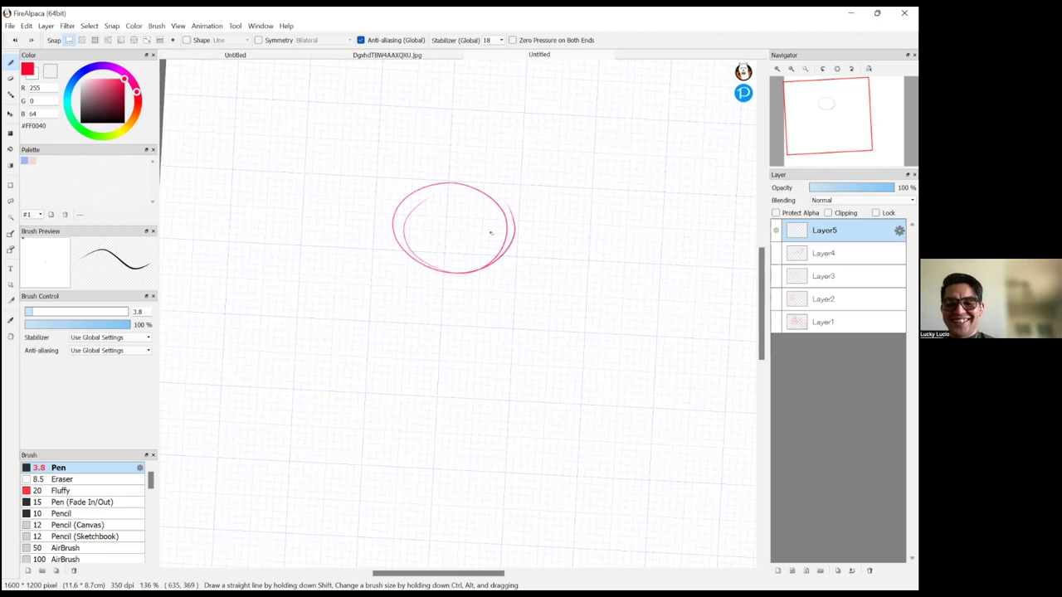
{"action": "left_click", "coordinate": [13, 38]}
- Sketch an oval head and block in a broad chest and narrower waist below it
{"action": "scroll", "coordinate": [365, 402], "scroll_direction": "up", "scroll_amount": 1}
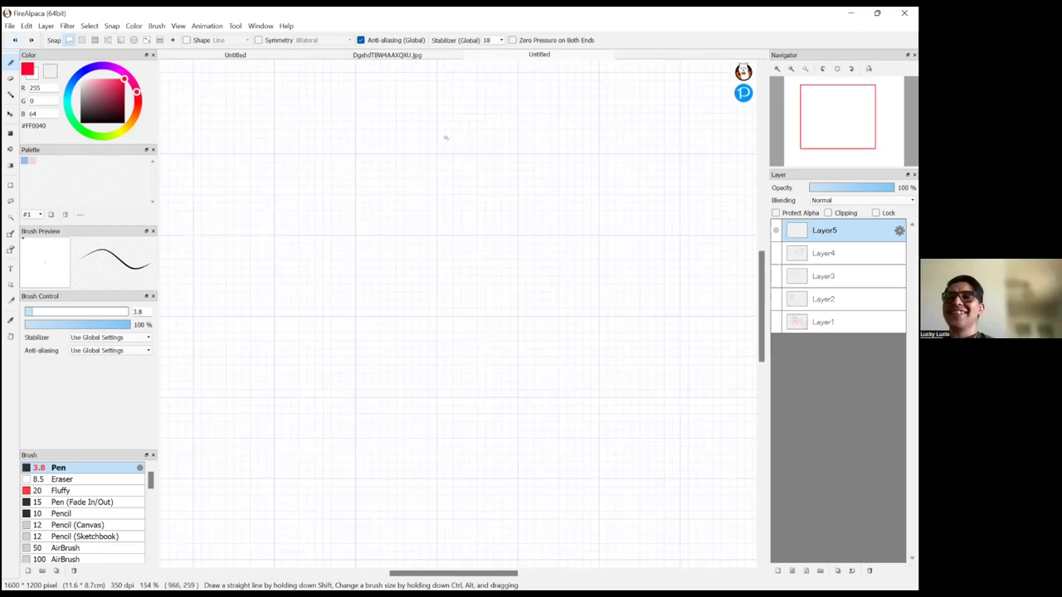
{"action": "mouse_move", "coordinate": [473, 110]}
{"action": "left_mouse_down"}
{"action": "mouse_move", "coordinate": [501, 169]}
{"action": "mouse_move", "coordinate": [474, 129]}
{"action": "mouse_move", "coordinate": [398, 151]}
{"action": "left_mouse_up"}
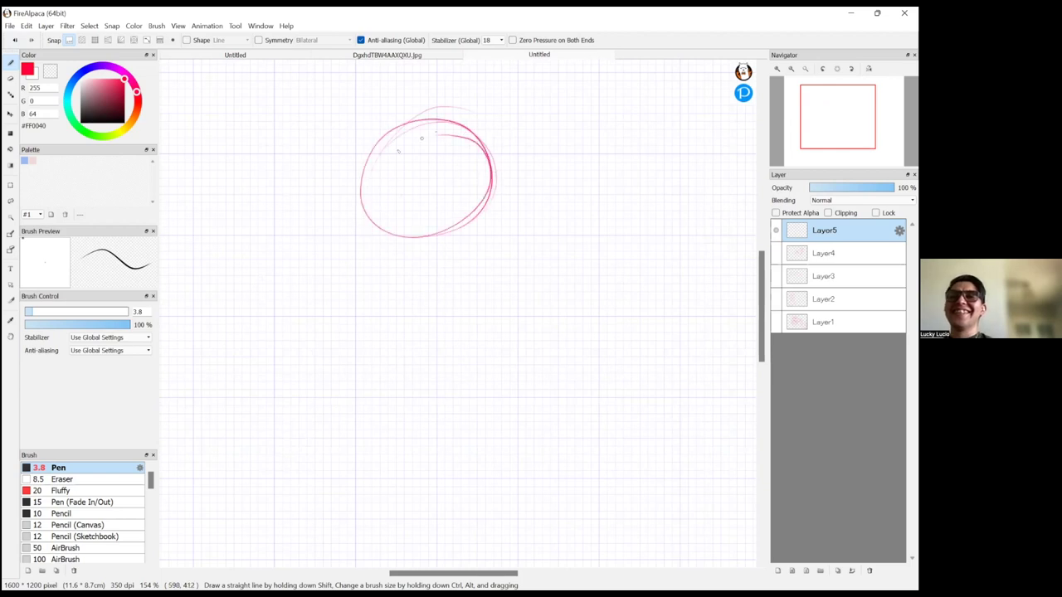
{"action": "scroll", "coordinate": [576, 169], "scroll_direction": "down", "scroll_amount": 3}
{"action": "scroll", "coordinate": [576, 168], "scroll_direction": "up", "scroll_amount": 1}
{"action": "mouse_move", "coordinate": [407, 230]}
{"action": "left_mouse_down"}
{"action": "mouse_move", "coordinate": [546, 243]}
{"action": "mouse_move", "coordinate": [393, 297]}
{"action": "mouse_move", "coordinate": [404, 312]}
{"action": "mouse_move", "coordinate": [479, 321]}
{"action": "left_mouse_up"}
{"action": "left_click_drag", "start_coordinate": [406, 316], "coordinate": [521, 316]}
{"action": "mouse_move", "coordinate": [535, 242]}
{"action": "left_mouse_down"}
{"action": "mouse_move", "coordinate": [519, 319]}
{"action": "mouse_move", "coordinate": [536, 294]}
{"action": "left_mouse_up"}
{"action": "left_click_drag", "start_coordinate": [417, 324], "coordinate": [420, 359]}
{"action": "mouse_move", "coordinate": [421, 362]}
{"action": "left_mouse_down"}
{"action": "mouse_move", "coordinate": [504, 372]}
{"action": "mouse_move", "coordinate": [512, 326]}
{"action": "mouse_move", "coordinate": [502, 368]}
{"action": "left_mouse_up"}
- Add round shoulders and guide lines with joint circles for both arms, one hanging and one raised with a circular fist
{"action": "left_click_drag", "start_coordinate": [553, 241], "coordinate": [584, 228]}
{"action": "left_click_drag", "start_coordinate": [532, 264], "coordinate": [538, 288]}
{"action": "mouse_move", "coordinate": [371, 231]}
{"action": "left_mouse_down"}
{"action": "mouse_move", "coordinate": [397, 230]}
{"action": "mouse_move", "coordinate": [326, 330]}
{"action": "left_mouse_up"}
{"action": "mouse_move", "coordinate": [324, 325]}
{"action": "left_mouse_down"}
{"action": "mouse_move", "coordinate": [344, 383]}
{"action": "mouse_move", "coordinate": [342, 423]}
{"action": "left_mouse_up"}
{"action": "mouse_move", "coordinate": [586, 285]}
{"action": "left_mouse_down"}
{"action": "mouse_move", "coordinate": [637, 348]}
{"action": "mouse_move", "coordinate": [654, 337]}
{"action": "mouse_move", "coordinate": [647, 343]}
{"action": "mouse_move", "coordinate": [687, 238]}
{"action": "mouse_move", "coordinate": [698, 222]}
{"action": "mouse_move", "coordinate": [714, 229]}
{"action": "mouse_move", "coordinate": [698, 207]}
{"action": "mouse_move", "coordinate": [698, 224]}
{"action": "mouse_move", "coordinate": [656, 217]}
{"action": "left_mouse_up"}
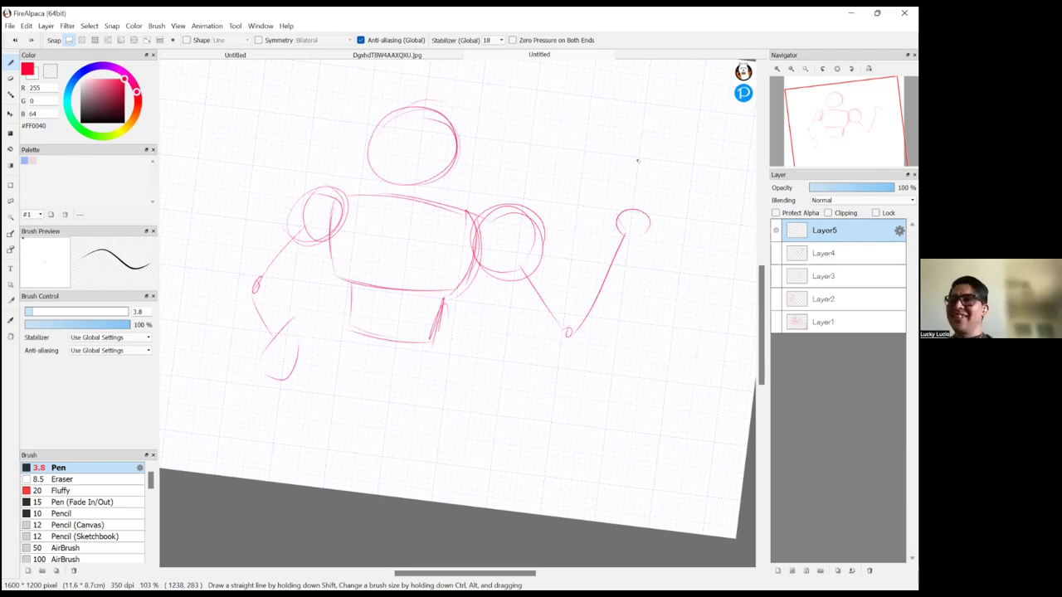
- Block in the hips and two thick, angular thighs spread in a wide stance below the waist
{"action": "mouse_move", "coordinate": [638, 161]}
{"action": "left_mouse_down"}
{"action": "mouse_move", "coordinate": [605, 199]}
{"action": "mouse_move", "coordinate": [394, 356]}
{"action": "mouse_move", "coordinate": [419, 389]}
{"action": "mouse_move", "coordinate": [446, 399]}
{"action": "left_mouse_up"}
{"action": "left_click_drag", "start_coordinate": [452, 363], "coordinate": [448, 391]}
{"action": "mouse_move", "coordinate": [468, 366]}
{"action": "left_mouse_down"}
{"action": "mouse_move", "coordinate": [444, 379]}
{"action": "mouse_move", "coordinate": [468, 341]}
{"action": "left_mouse_up"}
{"action": "mouse_move", "coordinate": [388, 351]}
{"action": "left_mouse_down"}
{"action": "mouse_move", "coordinate": [361, 409]}
{"action": "mouse_move", "coordinate": [360, 399]}
{"action": "mouse_move", "coordinate": [367, 441]}
{"action": "mouse_move", "coordinate": [389, 356]}
{"action": "left_mouse_up"}
{"action": "left_click_drag", "start_coordinate": [357, 412], "coordinate": [355, 430]}
{"action": "mouse_move", "coordinate": [438, 394]}
{"action": "left_mouse_down"}
{"action": "mouse_move", "coordinate": [408, 443]}
{"action": "mouse_move", "coordinate": [375, 458]}
{"action": "left_mouse_up"}
{"action": "mouse_move", "coordinate": [368, 394]}
{"action": "left_mouse_down"}
{"action": "mouse_move", "coordinate": [352, 448]}
{"action": "mouse_move", "coordinate": [384, 462]}
{"action": "left_mouse_up"}
{"action": "left_click_drag", "start_coordinate": [382, 458], "coordinate": [423, 438]}
{"action": "left_click_drag", "start_coordinate": [442, 403], "coordinate": [457, 433]}
{"action": "mouse_move", "coordinate": [471, 347]}
{"action": "left_mouse_down"}
{"action": "mouse_move", "coordinate": [525, 416]}
{"action": "mouse_move", "coordinate": [503, 456]}
{"action": "left_mouse_up"}
{"action": "mouse_move", "coordinate": [439, 404]}
{"action": "left_mouse_down"}
{"action": "mouse_move", "coordinate": [475, 450]}
{"action": "mouse_move", "coordinate": [503, 453]}
{"action": "left_mouse_up"}
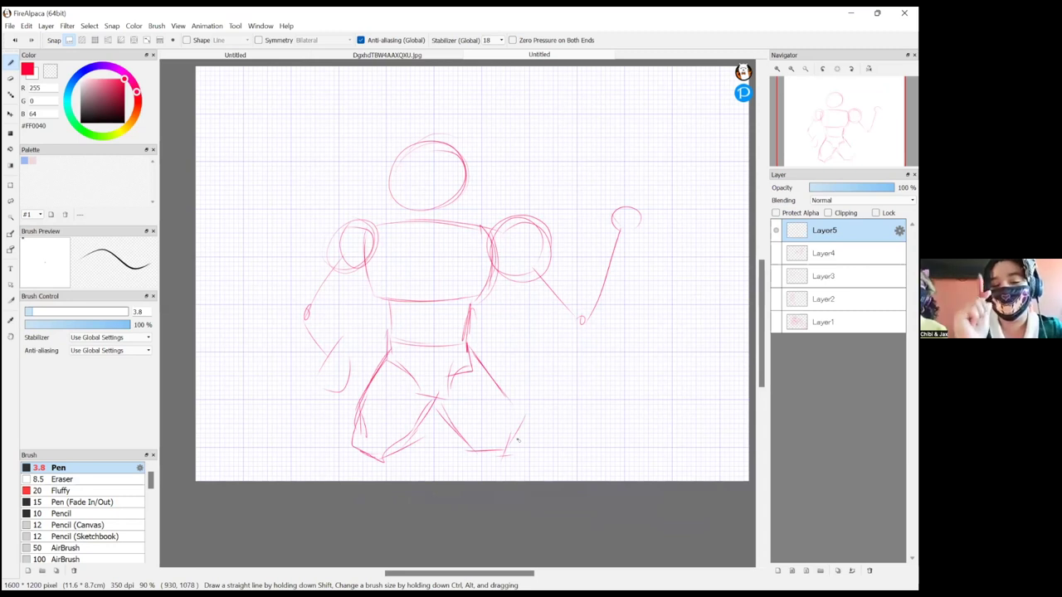
- Close off the lower ends of both thighs and add round knee joints
{"action": "mouse_move", "coordinate": [357, 431]}
{"action": "left_mouse_down"}
{"action": "mouse_move", "coordinate": [353, 453]}
{"action": "mouse_move", "coordinate": [366, 476]}
{"action": "left_mouse_up"}
{"action": "mouse_move", "coordinate": [351, 471]}
{"action": "left_mouse_down"}
{"action": "mouse_move", "coordinate": [392, 444]}
{"action": "mouse_move", "coordinate": [418, 441]}
{"action": "left_mouse_up"}
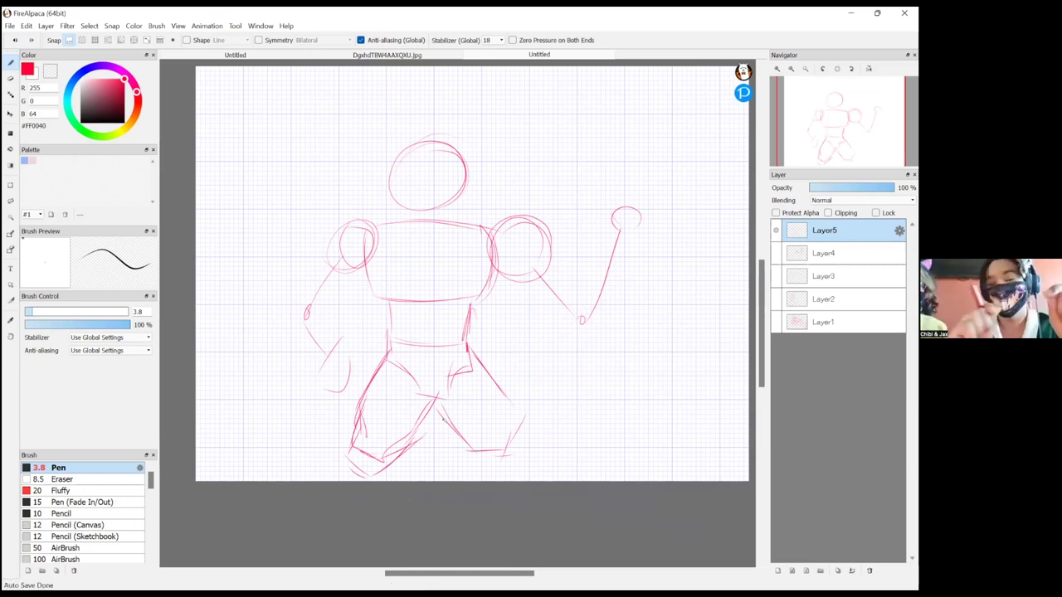
{"action": "mouse_move", "coordinate": [500, 385]}
{"action": "left_mouse_down"}
{"action": "mouse_move", "coordinate": [509, 450]}
{"action": "mouse_move", "coordinate": [487, 455]}
{"action": "mouse_move", "coordinate": [531, 460]}
{"action": "mouse_move", "coordinate": [533, 475]}
{"action": "mouse_move", "coordinate": [535, 458]}
{"action": "left_mouse_up"}
{"action": "left_click_drag", "start_coordinate": [346, 449], "coordinate": [354, 470]}
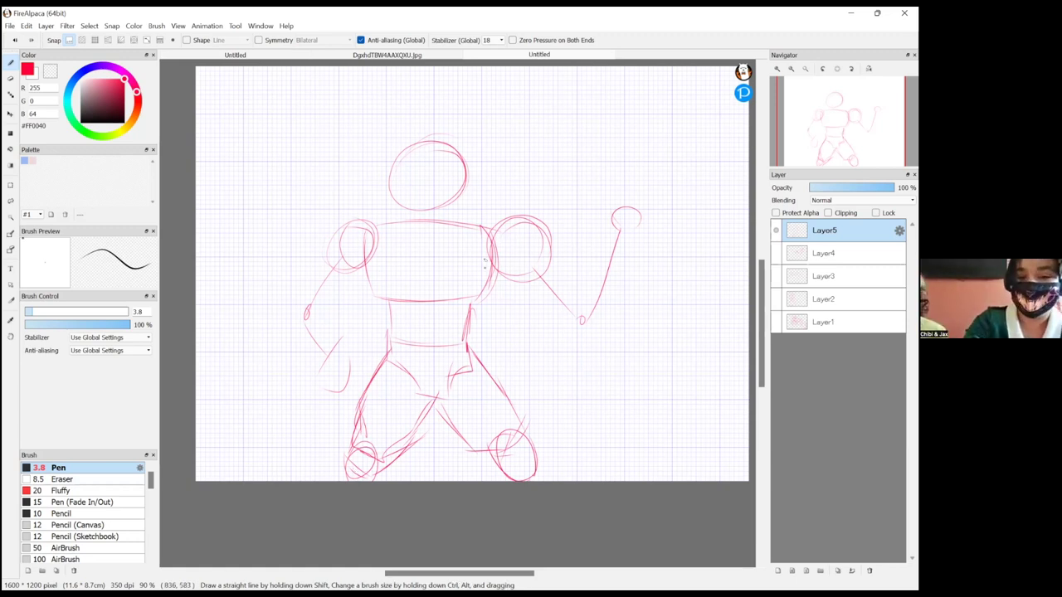
- Build up the raised arm with upper arm and forearm volumes, an elbow circle and a rough hand with a thumb
{"action": "left_click_drag", "start_coordinate": [504, 283], "coordinate": [546, 247]}
{"action": "mouse_move", "coordinate": [507, 282]}
{"action": "left_mouse_down"}
{"action": "mouse_move", "coordinate": [546, 248]}
{"action": "mouse_move", "coordinate": [546, 323]}
{"action": "left_mouse_up"}
{"action": "mouse_move", "coordinate": [552, 253]}
{"action": "left_mouse_down"}
{"action": "mouse_move", "coordinate": [580, 276]}
{"action": "mouse_move", "coordinate": [572, 322]}
{"action": "mouse_move", "coordinate": [584, 297]}
{"action": "mouse_move", "coordinate": [557, 324]}
{"action": "mouse_move", "coordinate": [580, 309]}
{"action": "mouse_move", "coordinate": [594, 316]}
{"action": "mouse_move", "coordinate": [583, 338]}
{"action": "mouse_move", "coordinate": [600, 290]}
{"action": "mouse_move", "coordinate": [585, 302]}
{"action": "mouse_move", "coordinate": [598, 318]}
{"action": "mouse_move", "coordinate": [584, 290]}
{"action": "mouse_move", "coordinate": [611, 238]}
{"action": "left_mouse_up"}
{"action": "left_click_drag", "start_coordinate": [594, 282], "coordinate": [619, 227]}
{"action": "mouse_move", "coordinate": [616, 228]}
{"action": "left_mouse_down"}
{"action": "mouse_move", "coordinate": [653, 237]}
{"action": "mouse_move", "coordinate": [626, 295]}
{"action": "left_mouse_up"}
{"action": "left_click_drag", "start_coordinate": [640, 251], "coordinate": [624, 312]}
{"action": "mouse_move", "coordinate": [626, 312]}
{"action": "left_mouse_down"}
{"action": "mouse_move", "coordinate": [596, 318]}
{"action": "mouse_move", "coordinate": [640, 256]}
{"action": "mouse_move", "coordinate": [635, 229]}
{"action": "mouse_move", "coordinate": [603, 229]}
{"action": "mouse_move", "coordinate": [590, 308]}
{"action": "left_mouse_up"}
{"action": "mouse_move", "coordinate": [626, 218]}
{"action": "left_mouse_down"}
{"action": "mouse_move", "coordinate": [618, 230]}
{"action": "mouse_move", "coordinate": [638, 221]}
{"action": "left_mouse_up"}
{"action": "mouse_move", "coordinate": [608, 183]}
{"action": "left_mouse_down"}
{"action": "mouse_move", "coordinate": [649, 191]}
{"action": "mouse_move", "coordinate": [594, 220]}
{"action": "mouse_move", "coordinate": [590, 206]}
{"action": "left_mouse_up"}
{"action": "mouse_move", "coordinate": [607, 225]}
{"action": "left_mouse_down"}
{"action": "mouse_move", "coordinate": [584, 215]}
{"action": "mouse_move", "coordinate": [598, 210]}
{"action": "left_mouse_up"}
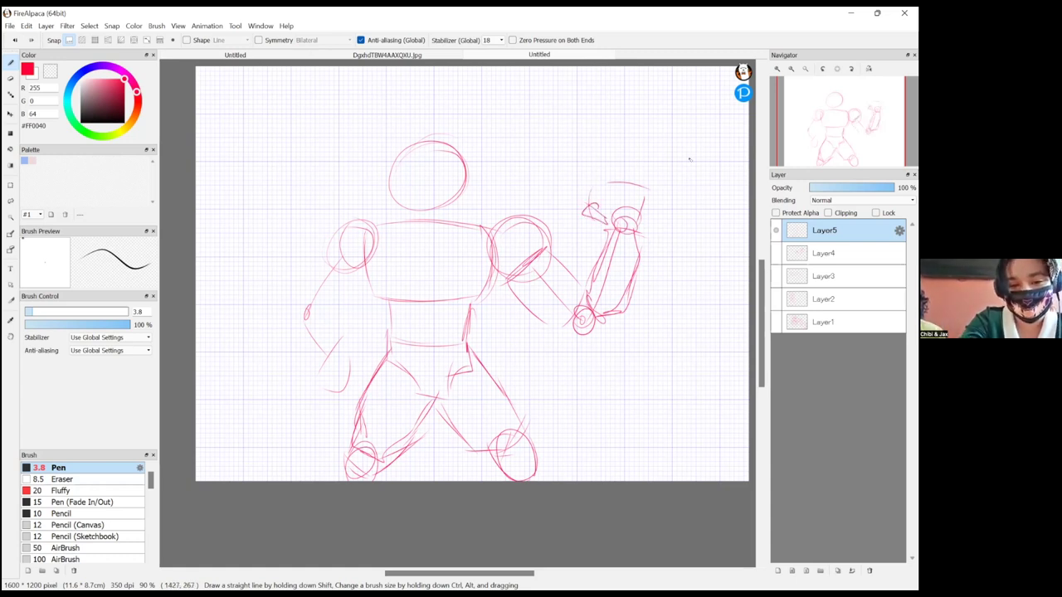
- Build up the lowered arm with upper arm and forearm volumes, an elbow circle and a hand resting by the hip
{"action": "mouse_move", "coordinate": [340, 242]}
{"action": "left_mouse_down"}
{"action": "mouse_move", "coordinate": [303, 283]}
{"action": "mouse_move", "coordinate": [301, 307]}
{"action": "mouse_move", "coordinate": [324, 316]}
{"action": "mouse_move", "coordinate": [361, 293]}
{"action": "mouse_move", "coordinate": [340, 301]}
{"action": "mouse_move", "coordinate": [367, 282]}
{"action": "mouse_move", "coordinate": [377, 236]}
{"action": "left_mouse_up"}
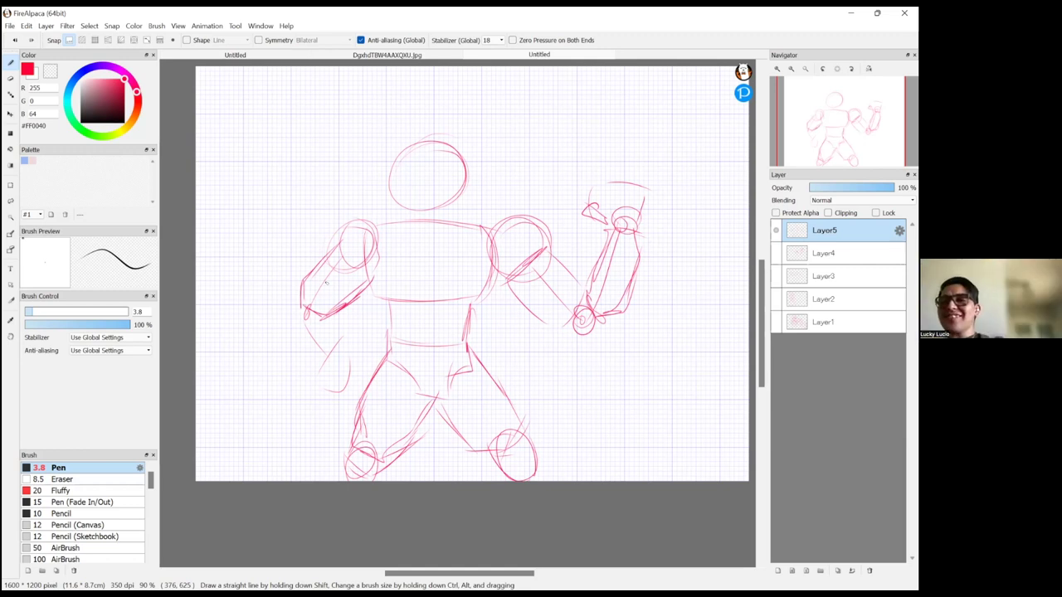
{"action": "left_click_drag", "start_coordinate": [307, 312], "coordinate": [307, 325]}
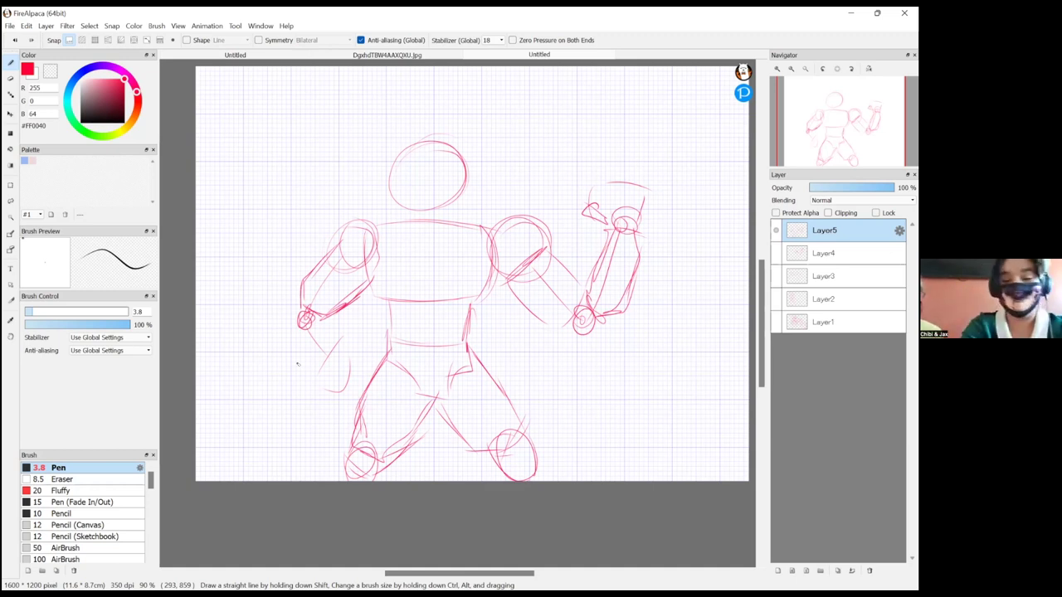
{"action": "mouse_move", "coordinate": [305, 330]}
{"action": "left_mouse_down"}
{"action": "mouse_move", "coordinate": [339, 327]}
{"action": "mouse_move", "coordinate": [350, 365]}
{"action": "left_mouse_up"}
{"action": "left_click_drag", "start_coordinate": [291, 348], "coordinate": [339, 388]}
{"action": "left_click_drag", "start_coordinate": [294, 352], "coordinate": [318, 378]}
{"action": "mouse_move", "coordinate": [312, 328]}
{"action": "left_mouse_down"}
{"action": "mouse_move", "coordinate": [326, 391]}
{"action": "mouse_move", "coordinate": [349, 393]}
{"action": "left_mouse_up"}
{"action": "left_click_drag", "start_coordinate": [315, 383], "coordinate": [363, 385]}
{"action": "mouse_move", "coordinate": [327, 404]}
{"action": "left_mouse_down"}
{"action": "mouse_move", "coordinate": [337, 424]}
{"action": "mouse_move", "coordinate": [339, 401]}
{"action": "mouse_move", "coordinate": [333, 414]}
{"action": "left_mouse_up"}
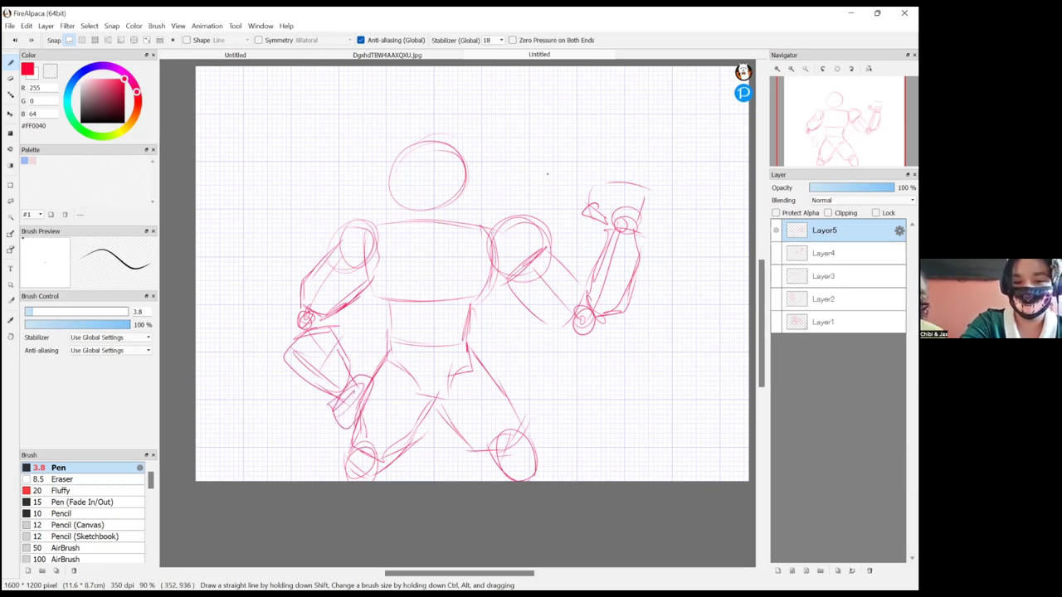
- Shape the sides of the face and an angular jawline around the head oval
{"action": "scroll", "coordinate": [531, 183], "scroll_direction": "down", "scroll_amount": 1}
{"action": "scroll", "coordinate": [510, 199], "scroll_direction": "up", "scroll_amount": 3}
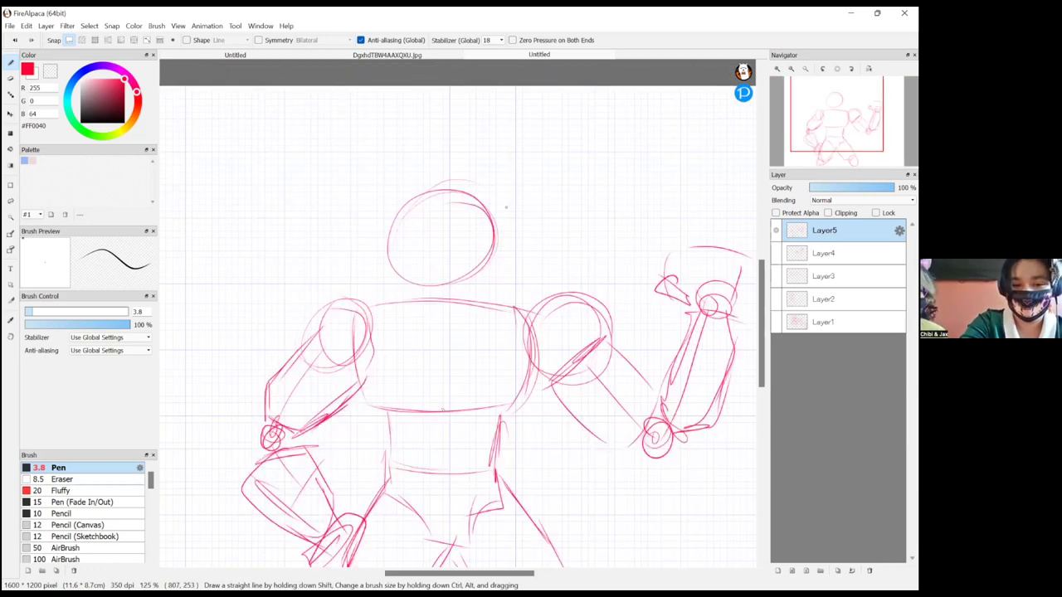
{"action": "scroll", "coordinate": [507, 206], "scroll_direction": "up", "scroll_amount": 3}
{"action": "mouse_move", "coordinate": [335, 203]}
{"action": "left_mouse_down"}
{"action": "mouse_move", "coordinate": [316, 229]}
{"action": "mouse_move", "coordinate": [316, 279]}
{"action": "left_mouse_up"}
{"action": "mouse_move", "coordinate": [312, 217]}
{"action": "left_mouse_down"}
{"action": "mouse_move", "coordinate": [316, 322]}
{"action": "mouse_move", "coordinate": [328, 339]}
{"action": "mouse_move", "coordinate": [405, 373]}
{"action": "left_mouse_up"}
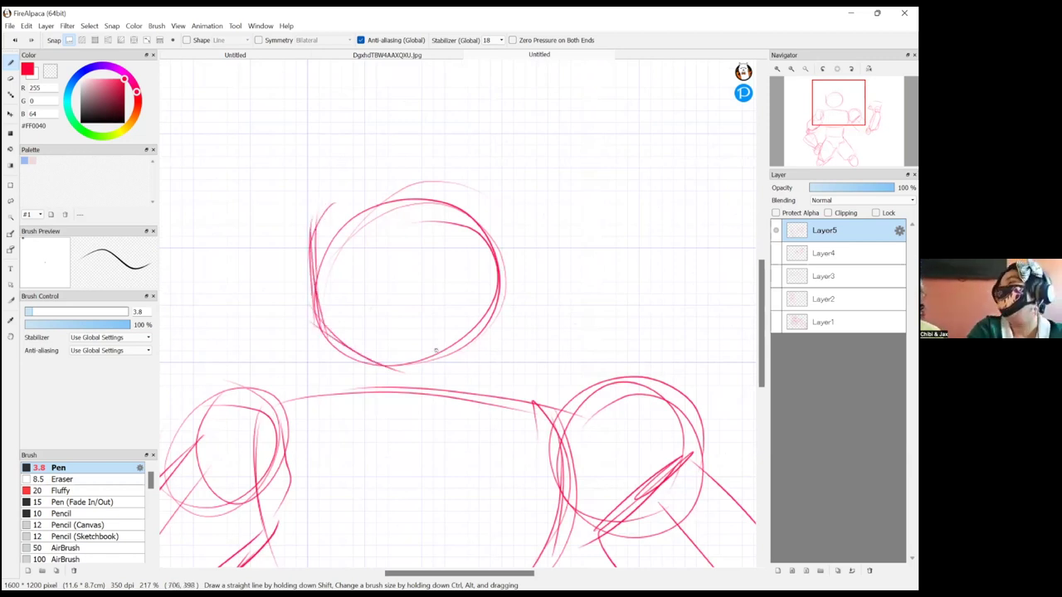
{"action": "left_click_drag", "start_coordinate": [400, 374], "coordinate": [471, 323]}
{"action": "mouse_move", "coordinate": [433, 371]}
{"action": "left_mouse_down"}
{"action": "mouse_move", "coordinate": [500, 307]}
{"action": "mouse_move", "coordinate": [504, 252]}
{"action": "left_mouse_up"}
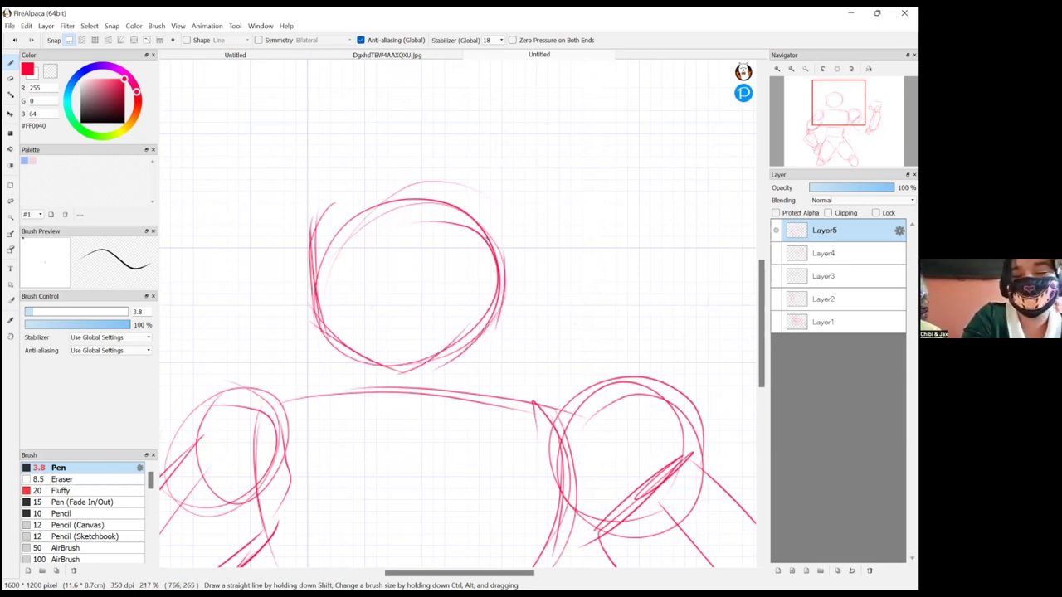
- Draw a tall cranium outline above and around the head oval and firm up the sides of the face
{"action": "left_click_drag", "start_coordinate": [496, 328], "coordinate": [505, 200]}
{"action": "mouse_move", "coordinate": [508, 276]}
{"action": "left_mouse_down"}
{"action": "mouse_move", "coordinate": [491, 172]}
{"action": "mouse_move", "coordinate": [380, 152]}
{"action": "left_mouse_up"}
{"action": "left_click_drag", "start_coordinate": [460, 153], "coordinate": [316, 188]}
{"action": "left_click_drag", "start_coordinate": [362, 150], "coordinate": [309, 251]}
{"action": "left_click_drag", "start_coordinate": [323, 159], "coordinate": [314, 262]}
{"action": "mouse_move", "coordinate": [317, 183]}
{"action": "left_mouse_down"}
{"action": "mouse_move", "coordinate": [331, 322]}
{"action": "mouse_move", "coordinate": [368, 385]}
{"action": "left_mouse_up"}
- Sketch a thick neck with sloping trapezius lines down to both shoulders and slanted neck muscles meeting the chest
{"action": "mouse_move", "coordinate": [370, 362]}
{"action": "left_mouse_down"}
{"action": "mouse_move", "coordinate": [367, 387]}
{"action": "mouse_move", "coordinate": [323, 398]}
{"action": "left_mouse_up"}
{"action": "left_click_drag", "start_coordinate": [339, 385], "coordinate": [304, 400]}
{"action": "mouse_move", "coordinate": [480, 330]}
{"action": "left_mouse_down"}
{"action": "mouse_move", "coordinate": [481, 365]}
{"action": "mouse_move", "coordinate": [536, 386]}
{"action": "left_mouse_up"}
{"action": "left_click_drag", "start_coordinate": [491, 358], "coordinate": [566, 415]}
{"action": "left_click_drag", "start_coordinate": [356, 351], "coordinate": [357, 368]}
{"action": "left_click_drag", "start_coordinate": [360, 362], "coordinate": [272, 406]}
{"action": "mouse_move", "coordinate": [480, 332]}
{"action": "left_mouse_down"}
{"action": "mouse_move", "coordinate": [473, 363]}
{"action": "mouse_move", "coordinate": [514, 370]}
{"action": "left_mouse_up"}
{"action": "left_click_drag", "start_coordinate": [363, 379], "coordinate": [393, 430]}
{"action": "left_click_drag", "start_coordinate": [365, 383], "coordinate": [391, 426]}
{"action": "left_click_drag", "start_coordinate": [470, 366], "coordinate": [443, 423]}
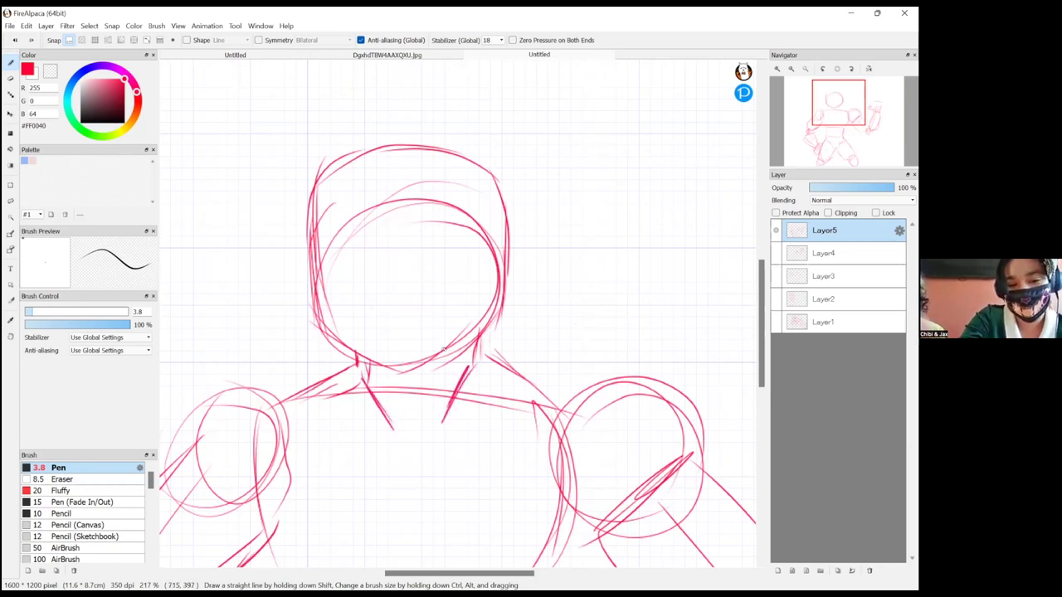
- Add a vertical centre line and a horizontal eye line as guides across the face
{"action": "scroll", "coordinate": [426, 434], "scroll_direction": "down", "scroll_amount": 1}
{"action": "left_click_drag", "start_coordinate": [434, 190], "coordinate": [436, 310]}
{"action": "left_click_drag", "start_coordinate": [357, 297], "coordinate": [448, 289]}
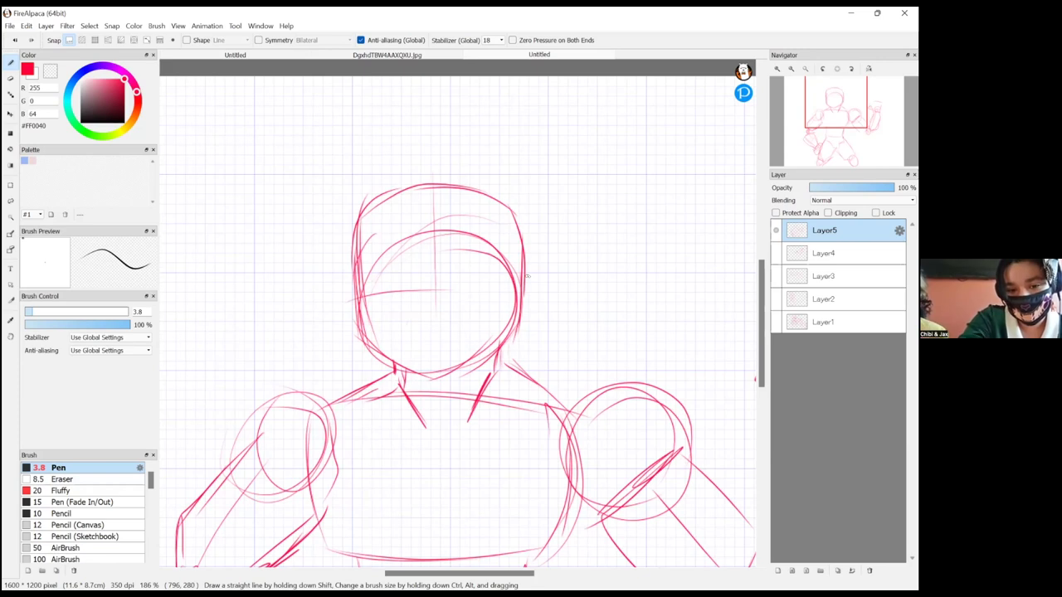
- Draw the first narrowed eye with a filled pupil and lower crease, plus a thick hatched eyebrow above it
{"action": "scroll", "coordinate": [545, 201], "scroll_direction": "up", "scroll_amount": 1}
{"action": "scroll", "coordinate": [500, 177], "scroll_direction": "up", "scroll_amount": 3}
{"action": "scroll", "coordinate": [492, 193], "scroll_direction": "up", "scroll_amount": 5}
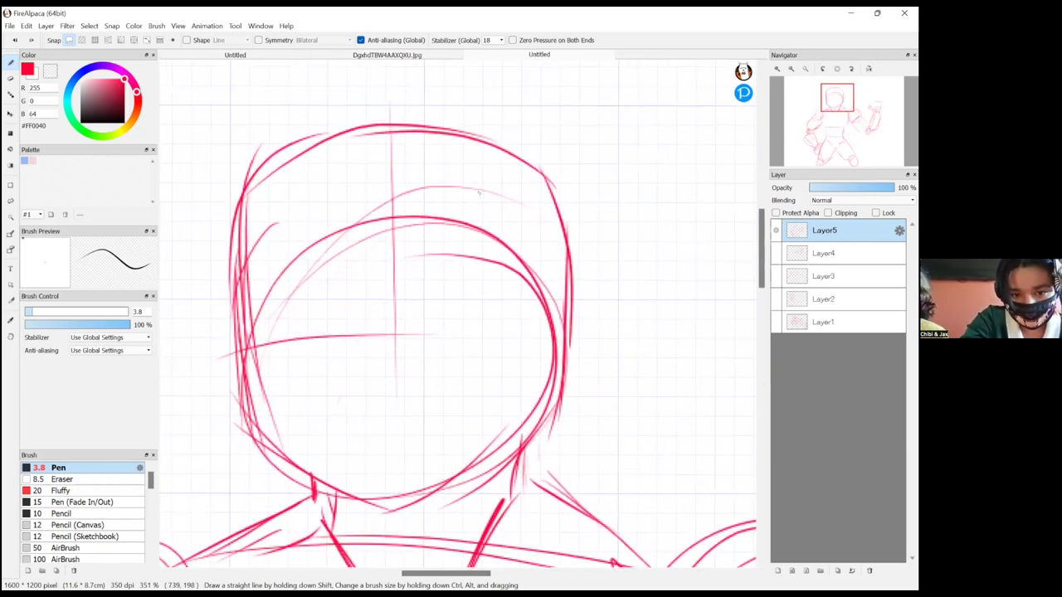
{"action": "scroll", "coordinate": [498, 122], "scroll_direction": "down", "scroll_amount": 4}
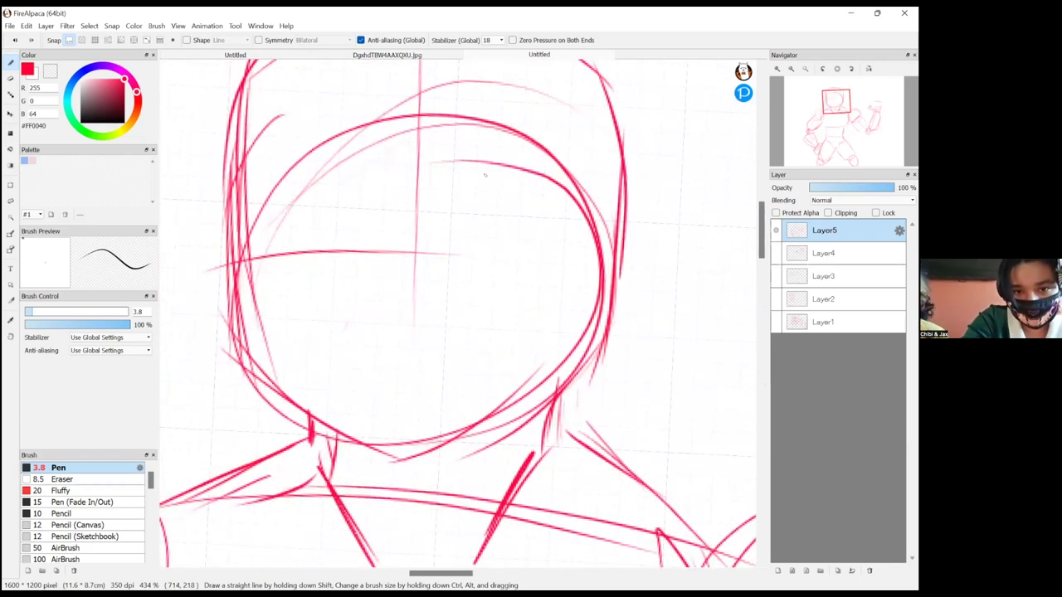
{"action": "mouse_move", "coordinate": [432, 274]}
{"action": "left_mouse_down"}
{"action": "mouse_move", "coordinate": [536, 247]}
{"action": "mouse_move", "coordinate": [552, 262]}
{"action": "mouse_move", "coordinate": [529, 251]}
{"action": "mouse_move", "coordinate": [443, 261]}
{"action": "mouse_move", "coordinate": [494, 264]}
{"action": "mouse_move", "coordinate": [492, 291]}
{"action": "mouse_move", "coordinate": [488, 270]}
{"action": "mouse_move", "coordinate": [520, 296]}
{"action": "left_mouse_up"}
{"action": "mouse_move", "coordinate": [423, 200]}
{"action": "left_mouse_down"}
{"action": "mouse_move", "coordinate": [430, 225]}
{"action": "mouse_move", "coordinate": [431, 208]}
{"action": "mouse_move", "coordinate": [550, 216]}
{"action": "left_mouse_up"}
{"action": "mouse_move", "coordinate": [548, 213]}
{"action": "left_mouse_down"}
{"action": "mouse_move", "coordinate": [474, 190]}
{"action": "mouse_move", "coordinate": [416, 211]}
{"action": "mouse_move", "coordinate": [446, 197]}
{"action": "mouse_move", "coordinate": [538, 206]}
{"action": "left_mouse_up"}
{"action": "mouse_move", "coordinate": [524, 200]}
{"action": "left_mouse_down"}
{"action": "mouse_move", "coordinate": [451, 202]}
{"action": "mouse_move", "coordinate": [424, 246]}
{"action": "left_mouse_up"}
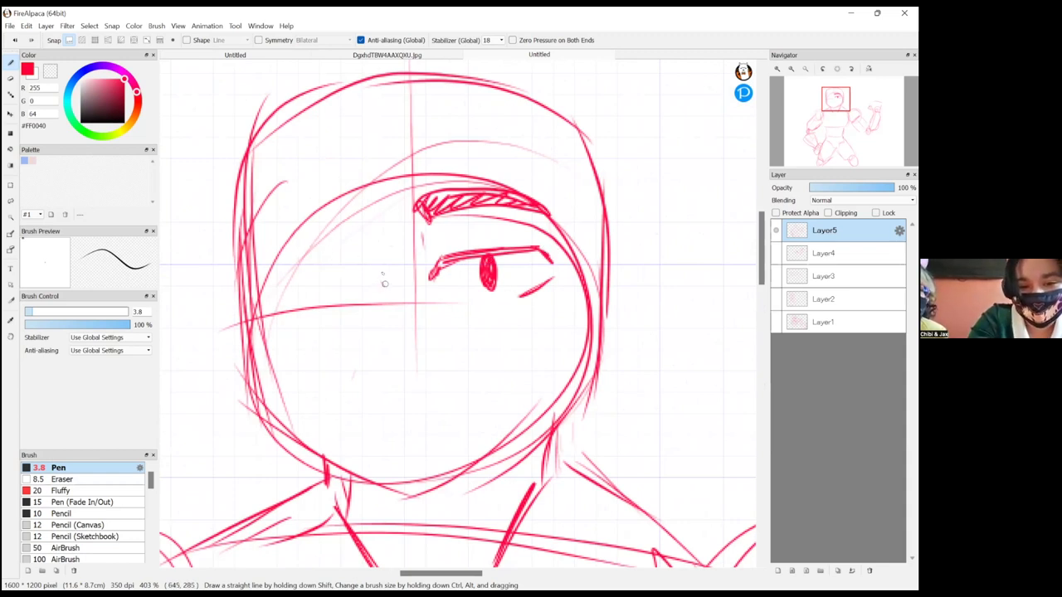
- Draw the second narrowed eye with a heavy upper lid, filled pupil and lower crease, redoing the first attempt
{"action": "mouse_move", "coordinate": [376, 273]}
{"action": "left_mouse_down"}
{"action": "mouse_move", "coordinate": [345, 268]}
{"action": "mouse_move", "coordinate": [292, 285]}
{"action": "mouse_move", "coordinate": [333, 302]}
{"action": "mouse_move", "coordinate": [336, 278]}
{"action": "mouse_move", "coordinate": [333, 286]}
{"action": "left_mouse_up"}
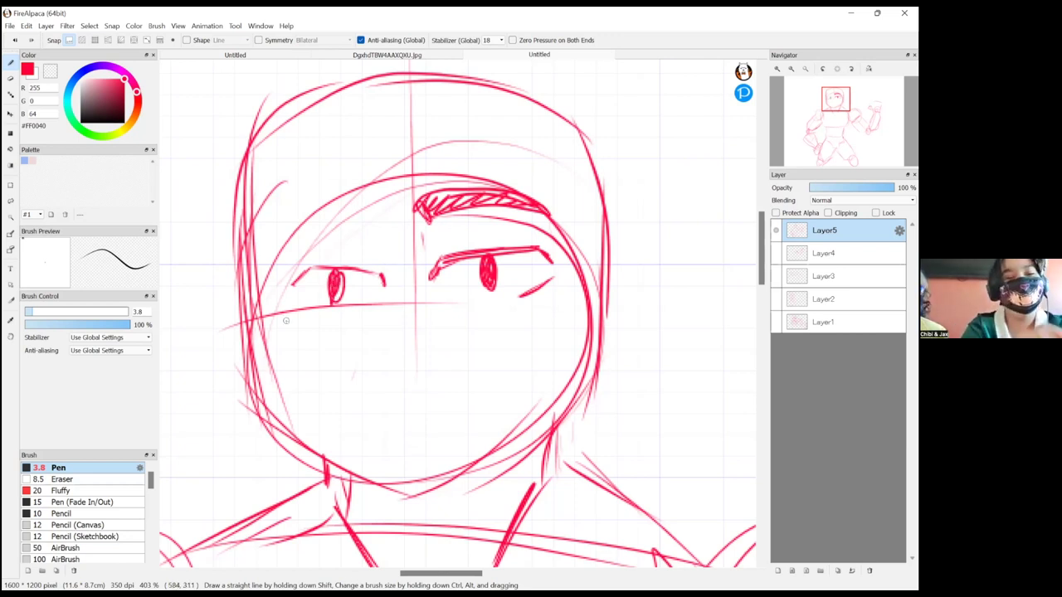
{"action": "left_click", "coordinate": [10, 26]}
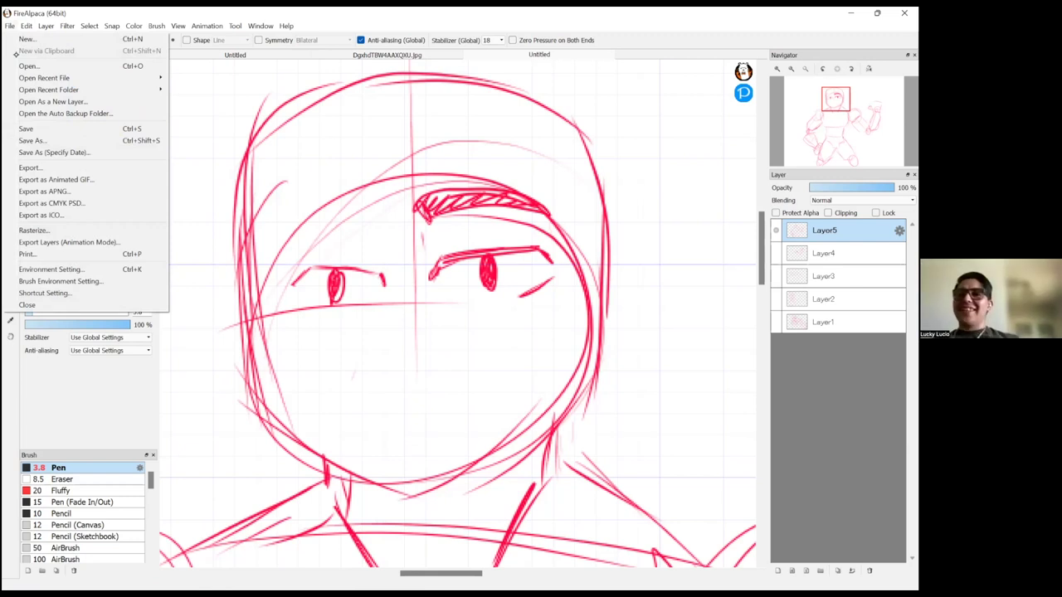
{"action": "left_click", "coordinate": [10, 25]}
{"action": "left_click", "coordinate": [13, 41]}
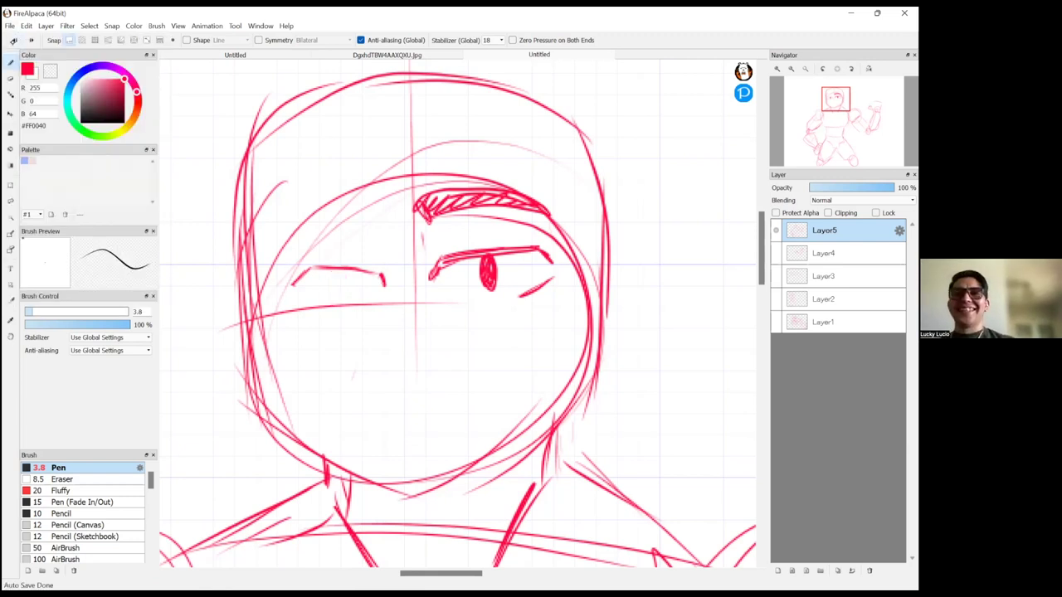
{"action": "key", "text": "ctrl+z"}
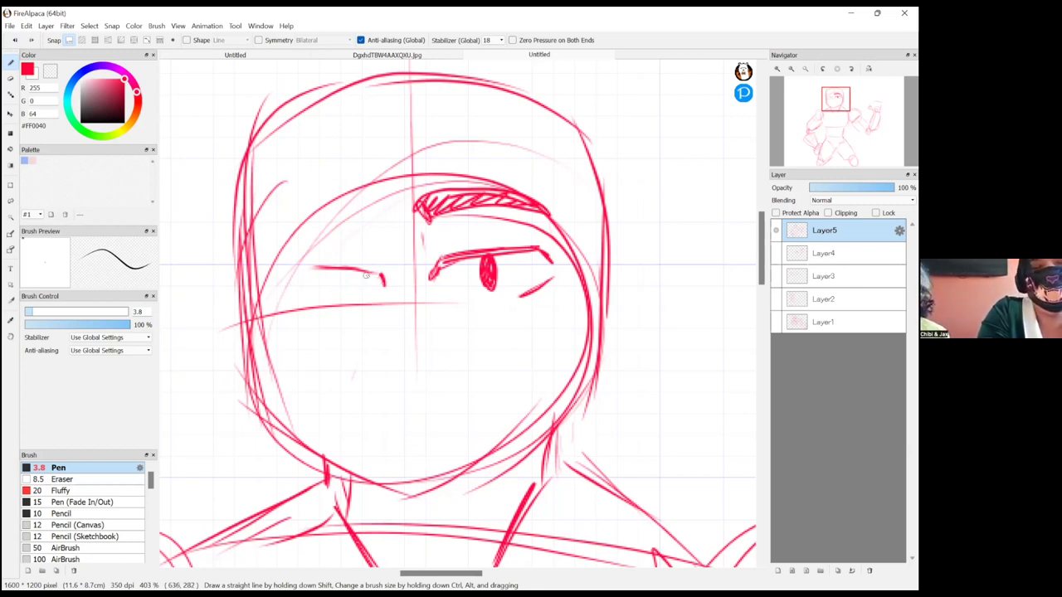
{"action": "mouse_move", "coordinate": [385, 274]}
{"action": "left_mouse_down"}
{"action": "mouse_move", "coordinate": [347, 261]}
{"action": "mouse_move", "coordinate": [279, 268]}
{"action": "mouse_move", "coordinate": [290, 269]}
{"action": "mouse_move", "coordinate": [280, 286]}
{"action": "mouse_move", "coordinate": [316, 307]}
{"action": "mouse_move", "coordinate": [304, 296]}
{"action": "mouse_move", "coordinate": [335, 309]}
{"action": "mouse_move", "coordinate": [338, 271]}
{"action": "left_mouse_up"}
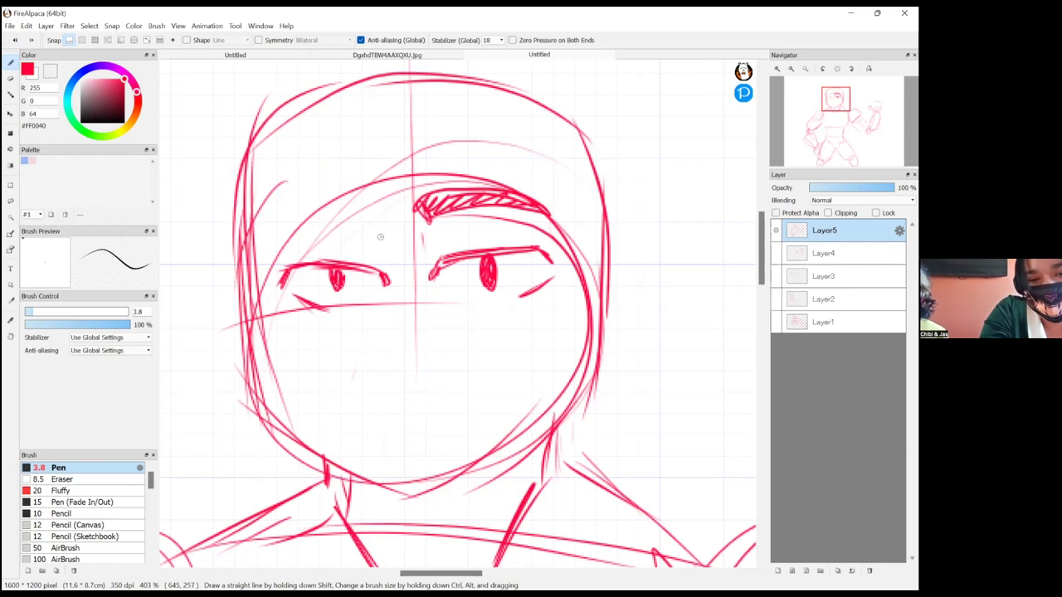
- Add a thick filled eyebrow above the second eye and darken the first eyebrow
{"action": "mouse_move", "coordinate": [388, 223]}
{"action": "left_mouse_down"}
{"action": "mouse_move", "coordinate": [330, 192]}
{"action": "mouse_move", "coordinate": [280, 210]}
{"action": "left_mouse_up"}
{"action": "mouse_move", "coordinate": [385, 231]}
{"action": "left_mouse_down"}
{"action": "mouse_move", "coordinate": [292, 213]}
{"action": "mouse_move", "coordinate": [307, 221]}
{"action": "mouse_move", "coordinate": [331, 191]}
{"action": "mouse_move", "coordinate": [264, 222]}
{"action": "mouse_move", "coordinate": [489, 184]}
{"action": "mouse_move", "coordinate": [557, 220]}
{"action": "mouse_move", "coordinate": [491, 187]}
{"action": "mouse_move", "coordinate": [458, 191]}
{"action": "mouse_move", "coordinate": [503, 202]}
{"action": "left_mouse_up"}
{"action": "mouse_move", "coordinate": [387, 223]}
{"action": "left_mouse_down"}
{"action": "mouse_move", "coordinate": [392, 201]}
{"action": "mouse_move", "coordinate": [336, 192]}
{"action": "mouse_move", "coordinate": [275, 216]}
{"action": "mouse_move", "coordinate": [350, 204]}
{"action": "mouse_move", "coordinate": [387, 220]}
{"action": "left_mouse_up"}
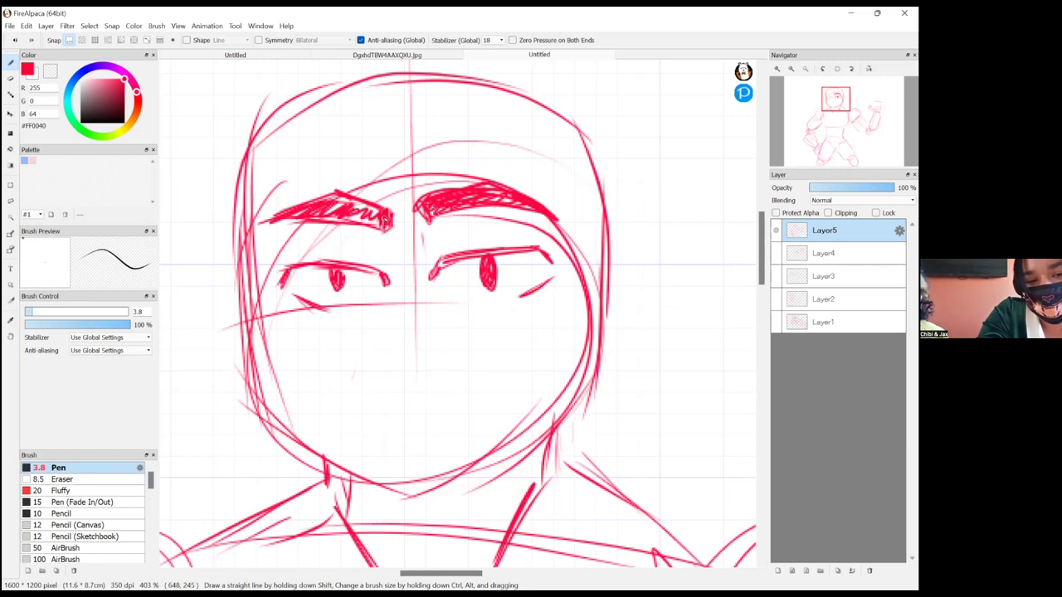
- Draw the nose bridge and underside and add frown creases between the eyebrows
{"action": "left_click_drag", "start_coordinate": [422, 276], "coordinate": [419, 330]}
{"action": "mouse_move", "coordinate": [395, 379]}
{"action": "left_mouse_down"}
{"action": "mouse_move", "coordinate": [420, 384]}
{"action": "mouse_move", "coordinate": [442, 370]}
{"action": "left_mouse_up"}
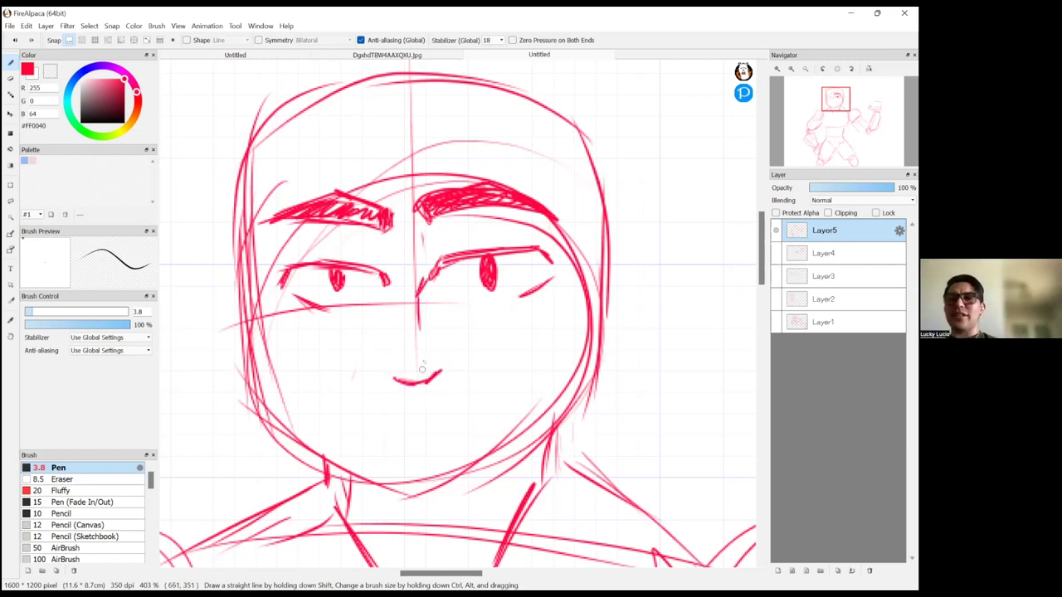
{"action": "left_click_drag", "start_coordinate": [415, 281], "coordinate": [417, 336]}
{"action": "left_click_drag", "start_coordinate": [429, 264], "coordinate": [436, 244]}
{"action": "left_click_drag", "start_coordinate": [407, 205], "coordinate": [417, 237]}
{"action": "left_click_drag", "start_coordinate": [402, 219], "coordinate": [399, 237]}
{"action": "left_click_drag", "start_coordinate": [409, 244], "coordinate": [412, 249]}
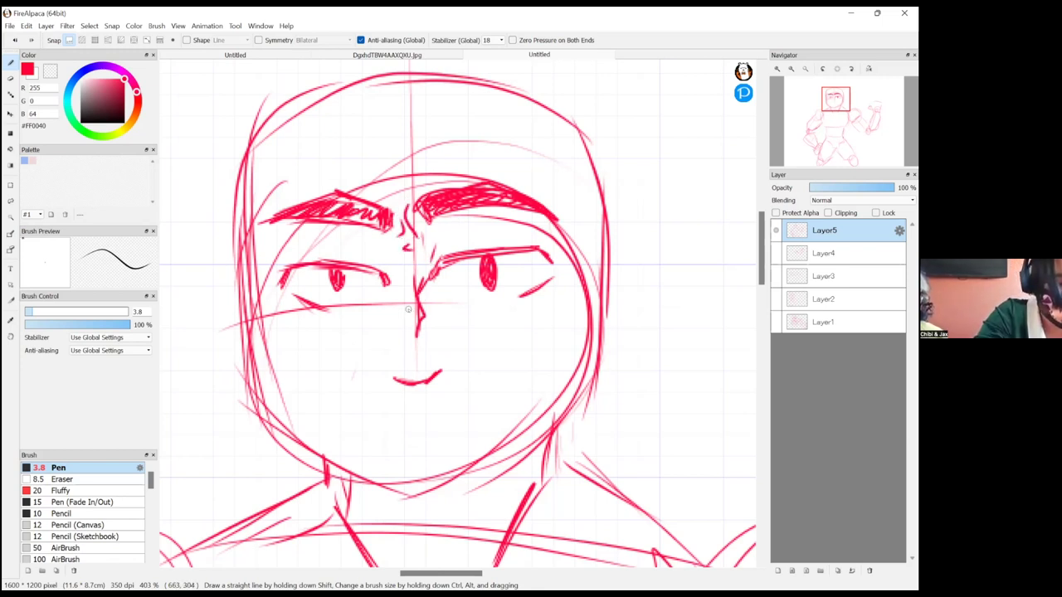
- Add flared nostrils to both sides of the nose
{"action": "mouse_move", "coordinate": [442, 372]}
{"action": "left_mouse_down"}
{"action": "mouse_move", "coordinate": [428, 381]}
{"action": "mouse_move", "coordinate": [466, 365]}
{"action": "left_mouse_up"}
{"action": "left_click_drag", "start_coordinate": [452, 378], "coordinate": [463, 371]}
{"action": "left_click_drag", "start_coordinate": [397, 376], "coordinate": [382, 380]}
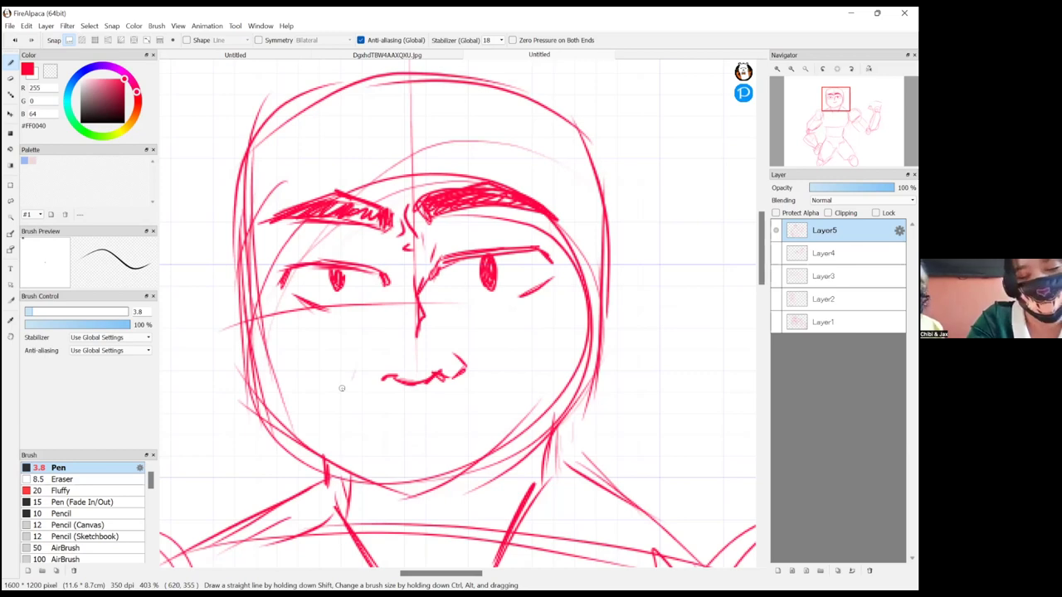
{"action": "left_click_drag", "start_coordinate": [379, 357], "coordinate": [381, 380]}
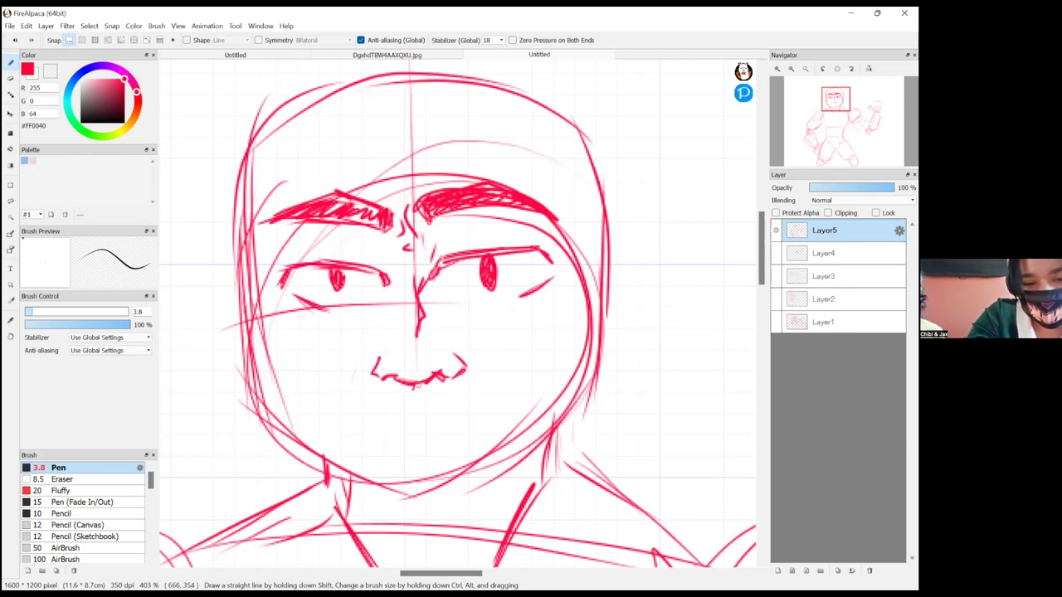
- Draw a frowning mouth with full upper and lower lips and add smile-line creases on both cheeks
{"action": "scroll", "coordinate": [457, 314], "scroll_direction": "down", "scroll_amount": 3}
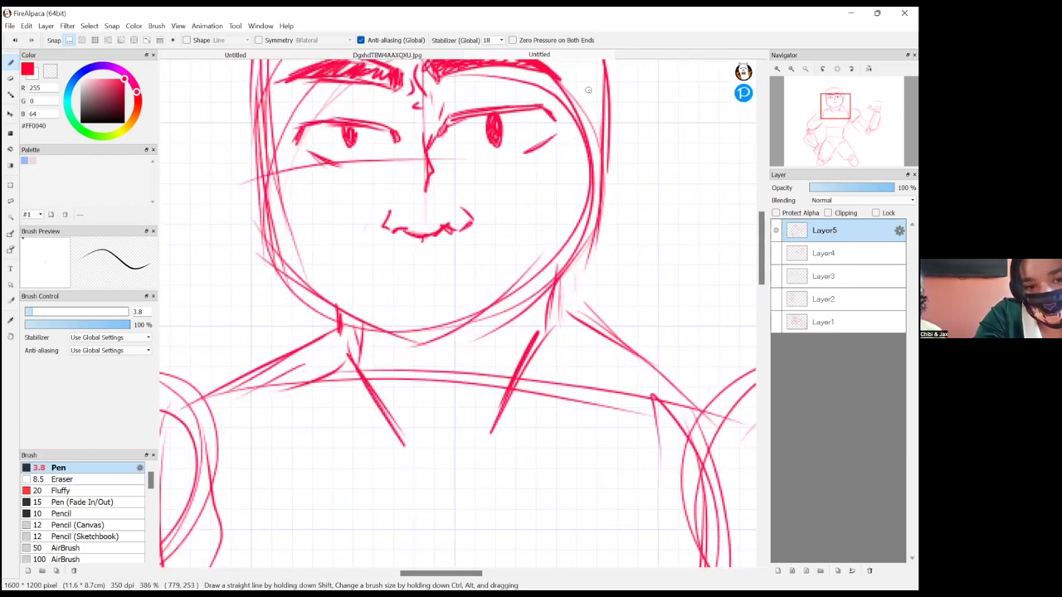
{"action": "mouse_move", "coordinate": [386, 277]}
{"action": "left_mouse_down"}
{"action": "mouse_move", "coordinate": [428, 255]}
{"action": "mouse_move", "coordinate": [508, 288]}
{"action": "left_mouse_up"}
{"action": "left_click_drag", "start_coordinate": [418, 256], "coordinate": [363, 292]}
{"action": "left_click_drag", "start_coordinate": [363, 291], "coordinate": [524, 288]}
{"action": "left_click_drag", "start_coordinate": [417, 254], "coordinate": [445, 256]}
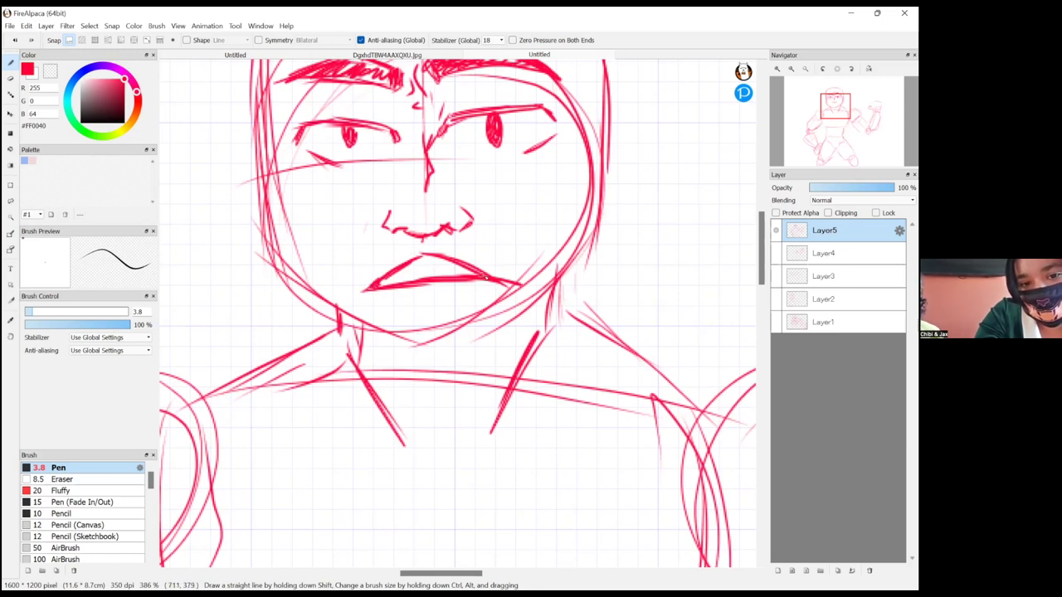
{"action": "mouse_move", "coordinate": [392, 305]}
{"action": "left_mouse_down"}
{"action": "mouse_move", "coordinate": [415, 314]}
{"action": "mouse_move", "coordinate": [483, 286]}
{"action": "mouse_move", "coordinate": [476, 294]}
{"action": "left_mouse_up"}
{"action": "left_click_drag", "start_coordinate": [493, 222], "coordinate": [548, 272]}
{"action": "left_click_drag", "start_coordinate": [375, 232], "coordinate": [337, 282]}
{"action": "scroll", "coordinate": [333, 255], "scroll_direction": "down", "scroll_amount": 3}
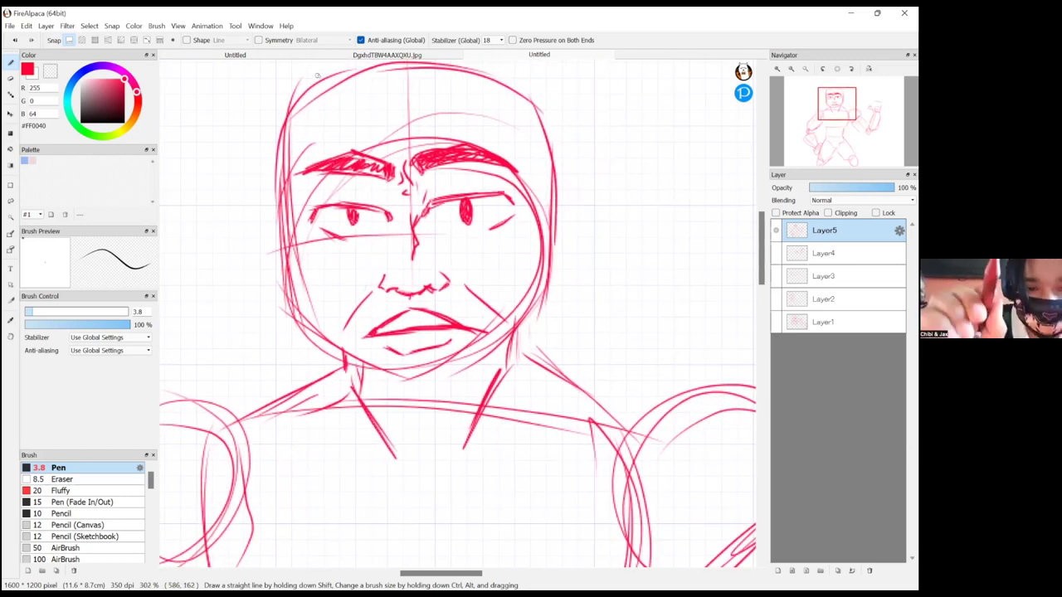
{"action": "left_click_drag", "start_coordinate": [303, 105], "coordinate": [285, 165]}
{"action": "mouse_move", "coordinate": [295, 124]}
{"action": "left_mouse_down"}
{"action": "mouse_move", "coordinate": [281, 179]}
{"action": "mouse_move", "coordinate": [290, 287]}
{"action": "mouse_move", "coordinate": [317, 329]}
{"action": "mouse_move", "coordinate": [360, 356]}
{"action": "left_mouse_up"}
{"action": "left_click_drag", "start_coordinate": [307, 297], "coordinate": [391, 397]}
{"action": "mouse_move", "coordinate": [326, 312]}
{"action": "left_mouse_down"}
{"action": "mouse_move", "coordinate": [387, 379]}
{"action": "mouse_move", "coordinate": [463, 385]}
{"action": "left_mouse_up"}
{"action": "mouse_move", "coordinate": [364, 383]}
{"action": "left_mouse_down"}
{"action": "mouse_move", "coordinate": [501, 369]}
{"action": "mouse_move", "coordinate": [485, 370]}
{"action": "left_mouse_up"}
{"action": "left_click", "coordinate": [16, 41]}
{"action": "left_click", "coordinate": [17, 40]}
{"action": "left_click", "coordinate": [16, 41]}
{"action": "left_click", "coordinate": [16, 40]}
{"action": "left_click", "coordinate": [16, 42]}
{"action": "left_click", "coordinate": [17, 43]}
{"action": "left_click", "coordinate": [17, 43]}
{"action": "left_click", "coordinate": [16, 42]}
{"action": "left_click", "coordinate": [14, 40]}
- Reinforce the sides of the face and the jawline with heavier strokes meeting at a flat, squared chin
{"action": "mouse_move", "coordinate": [281, 126]}
{"action": "left_mouse_down"}
{"action": "mouse_move", "coordinate": [301, 310]}
{"action": "mouse_move", "coordinate": [396, 389]}
{"action": "left_mouse_up"}
{"action": "left_click_drag", "start_coordinate": [328, 331], "coordinate": [403, 390]}
{"action": "mouse_move", "coordinate": [359, 357]}
{"action": "left_mouse_down"}
{"action": "mouse_move", "coordinate": [418, 383]}
{"action": "mouse_move", "coordinate": [460, 383]}
{"action": "left_mouse_up"}
{"action": "left_click_drag", "start_coordinate": [390, 379], "coordinate": [475, 370]}
{"action": "mouse_move", "coordinate": [547, 150]}
{"action": "left_mouse_down"}
{"action": "mouse_move", "coordinate": [550, 240]}
{"action": "mouse_move", "coordinate": [550, 158]}
{"action": "mouse_move", "coordinate": [533, 310]}
{"action": "mouse_move", "coordinate": [547, 277]}
{"action": "mouse_move", "coordinate": [515, 325]}
{"action": "left_mouse_up"}
{"action": "mouse_move", "coordinate": [548, 291]}
{"action": "left_mouse_down"}
{"action": "mouse_move", "coordinate": [517, 319]}
{"action": "mouse_move", "coordinate": [501, 360]}
{"action": "left_mouse_up"}
{"action": "left_click_drag", "start_coordinate": [543, 293], "coordinate": [473, 370]}
{"action": "left_click_drag", "start_coordinate": [512, 330], "coordinate": [454, 379]}
{"action": "mouse_move", "coordinate": [385, 381]}
{"action": "left_mouse_down"}
{"action": "mouse_move", "coordinate": [450, 387]}
{"action": "mouse_move", "coordinate": [438, 380]}
{"action": "left_mouse_up"}
{"action": "left_click_drag", "start_coordinate": [394, 373], "coordinate": [471, 371]}
{"action": "mouse_move", "coordinate": [544, 292]}
{"action": "left_mouse_down"}
{"action": "mouse_move", "coordinate": [473, 370]}
{"action": "mouse_move", "coordinate": [518, 317]}
{"action": "left_mouse_up"}
{"action": "left_click_drag", "start_coordinate": [298, 299], "coordinate": [372, 365]}
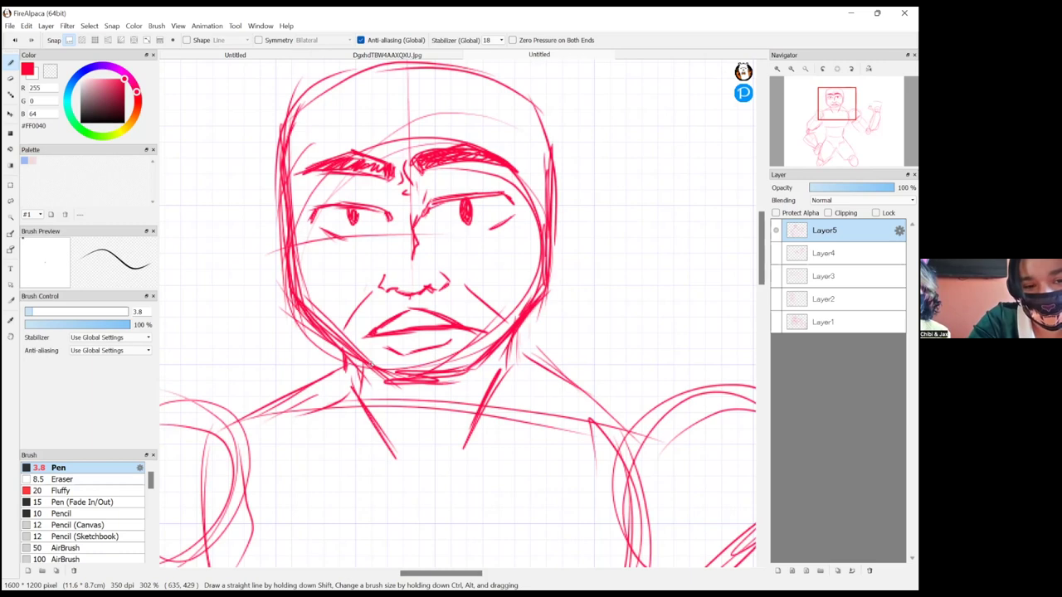
- Sketch a curved cap brim across the forehead with upturned ends extending past both sides of the head
{"action": "scroll", "coordinate": [571, 181], "scroll_direction": "down", "scroll_amount": 2}
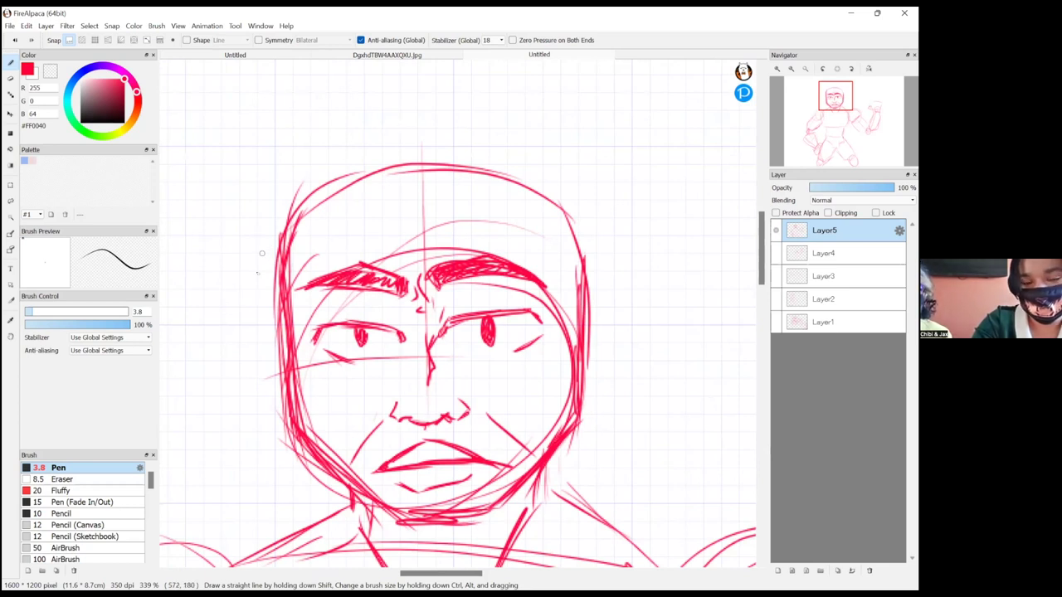
{"action": "left_click_drag", "start_coordinate": [258, 267], "coordinate": [354, 229]}
{"action": "mouse_move", "coordinate": [259, 263]}
{"action": "left_mouse_down"}
{"action": "mouse_move", "coordinate": [465, 209]}
{"action": "mouse_move", "coordinate": [641, 249]}
{"action": "left_mouse_up"}
{"action": "mouse_move", "coordinate": [389, 184]}
{"action": "left_mouse_down"}
{"action": "mouse_move", "coordinate": [470, 180]}
{"action": "mouse_move", "coordinate": [325, 196]}
{"action": "mouse_move", "coordinate": [259, 236]}
{"action": "mouse_move", "coordinate": [229, 277]}
{"action": "mouse_move", "coordinate": [209, 253]}
{"action": "left_mouse_up"}
{"action": "left_click_drag", "start_coordinate": [606, 252], "coordinate": [631, 228]}
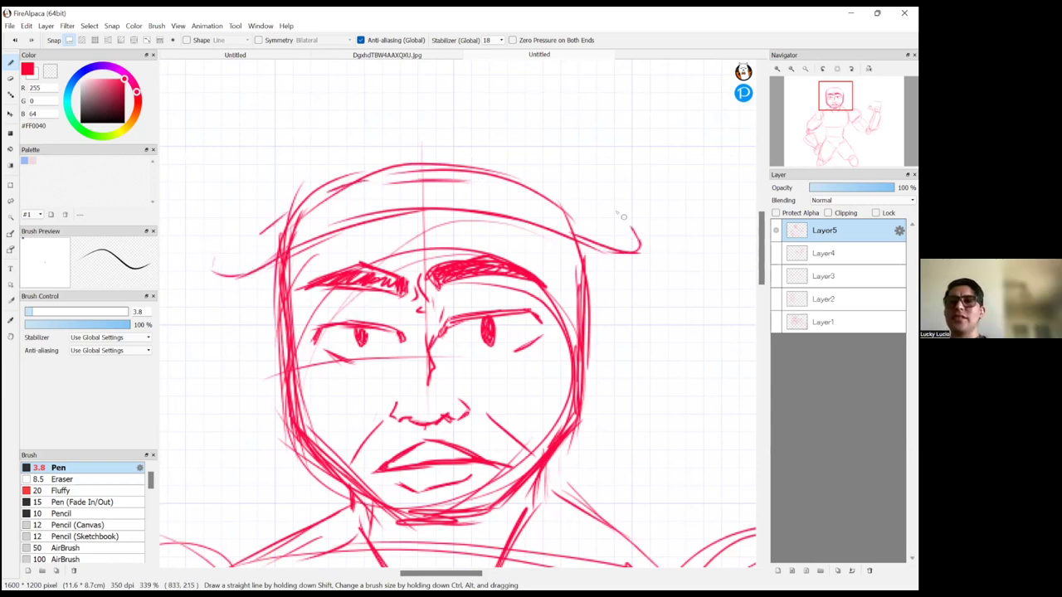
- Draw a tall cap crown above the brim with two seam lines marking the front panel
{"action": "scroll", "coordinate": [316, 128], "scroll_direction": "down", "scroll_amount": 2}
{"action": "mouse_move", "coordinate": [387, 153]}
{"action": "left_mouse_down"}
{"action": "mouse_move", "coordinate": [404, 230]}
{"action": "mouse_move", "coordinate": [420, 127]}
{"action": "left_mouse_up"}
{"action": "mouse_move", "coordinate": [390, 146]}
{"action": "left_mouse_down"}
{"action": "mouse_move", "coordinate": [438, 132]}
{"action": "mouse_move", "coordinate": [469, 150]}
{"action": "left_mouse_up"}
{"action": "left_click_drag", "start_coordinate": [477, 153], "coordinate": [462, 214]}
{"action": "left_click_drag", "start_coordinate": [476, 161], "coordinate": [460, 233]}
{"action": "mouse_move", "coordinate": [483, 145]}
{"action": "left_mouse_down"}
{"action": "mouse_move", "coordinate": [567, 236]}
{"action": "mouse_move", "coordinate": [549, 284]}
{"action": "left_mouse_up"}
{"action": "left_click_drag", "start_coordinate": [564, 241], "coordinate": [550, 284]}
{"action": "mouse_move", "coordinate": [498, 161]}
{"action": "left_mouse_down"}
{"action": "mouse_move", "coordinate": [554, 234]}
{"action": "mouse_move", "coordinate": [473, 151]}
{"action": "left_mouse_up"}
{"action": "left_click_drag", "start_coordinate": [390, 148], "coordinate": [310, 203]}
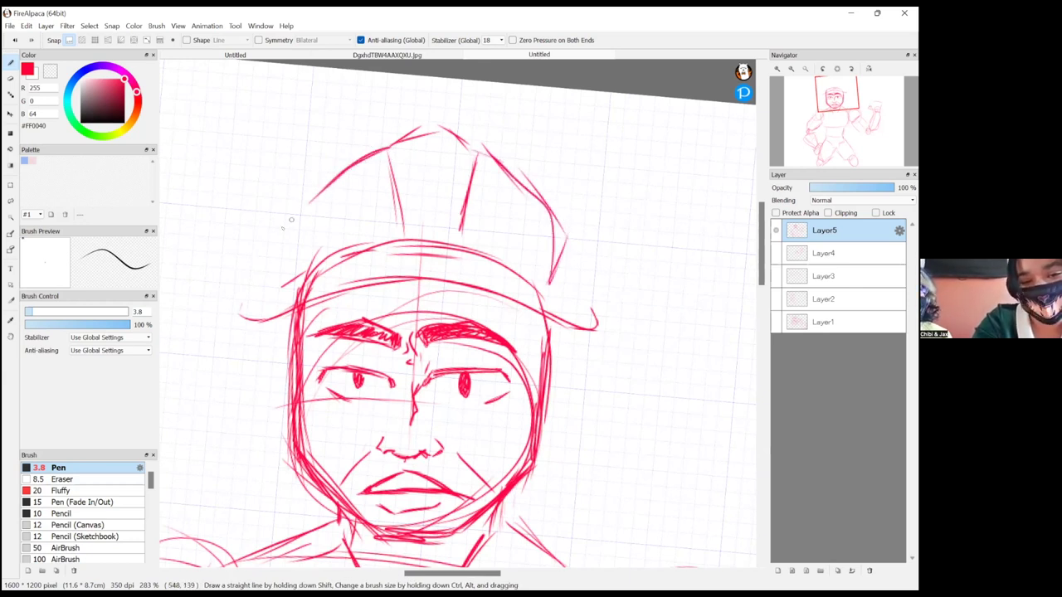
{"action": "mouse_move", "coordinate": [345, 168]}
{"action": "left_mouse_down"}
{"action": "mouse_move", "coordinate": [314, 198]}
{"action": "mouse_move", "coordinate": [295, 256]}
{"action": "left_mouse_up"}
{"action": "left_click_drag", "start_coordinate": [294, 217], "coordinate": [299, 270]}
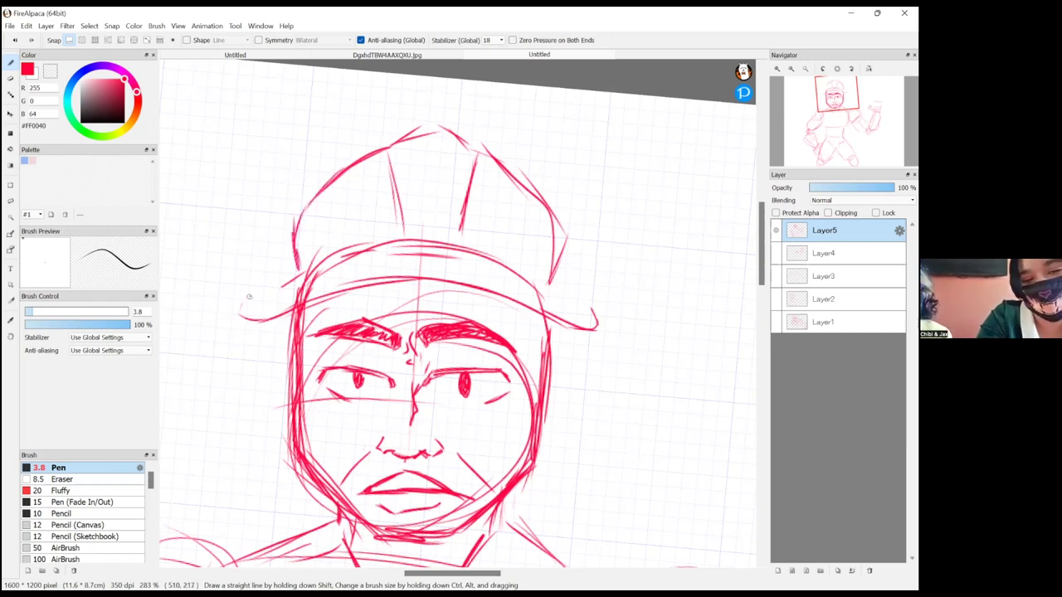
- Thicken the brim's upper and lower curves and strengthen the side edge of the cap crown
{"action": "left_click_drag", "start_coordinate": [482, 246], "coordinate": [295, 277]}
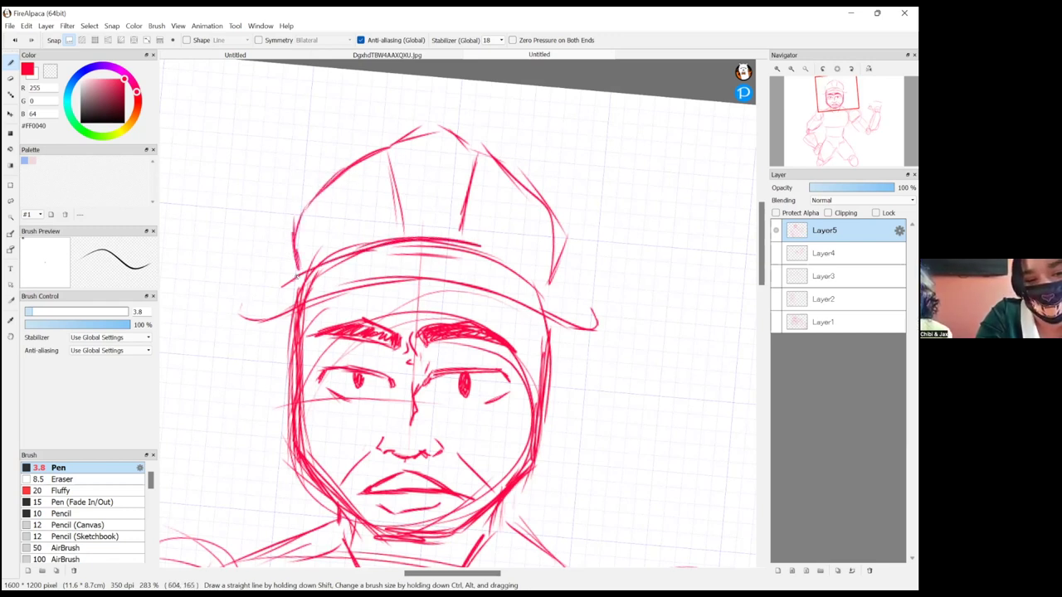
{"action": "left_click_drag", "start_coordinate": [506, 256], "coordinate": [561, 304]}
{"action": "left_click_drag", "start_coordinate": [538, 270], "coordinate": [574, 323]}
{"action": "left_click_drag", "start_coordinate": [546, 276], "coordinate": [576, 324]}
{"action": "mouse_move", "coordinate": [566, 323]}
{"action": "left_mouse_down"}
{"action": "mouse_move", "coordinate": [346, 281]}
{"action": "mouse_move", "coordinate": [299, 311]}
{"action": "left_mouse_up"}
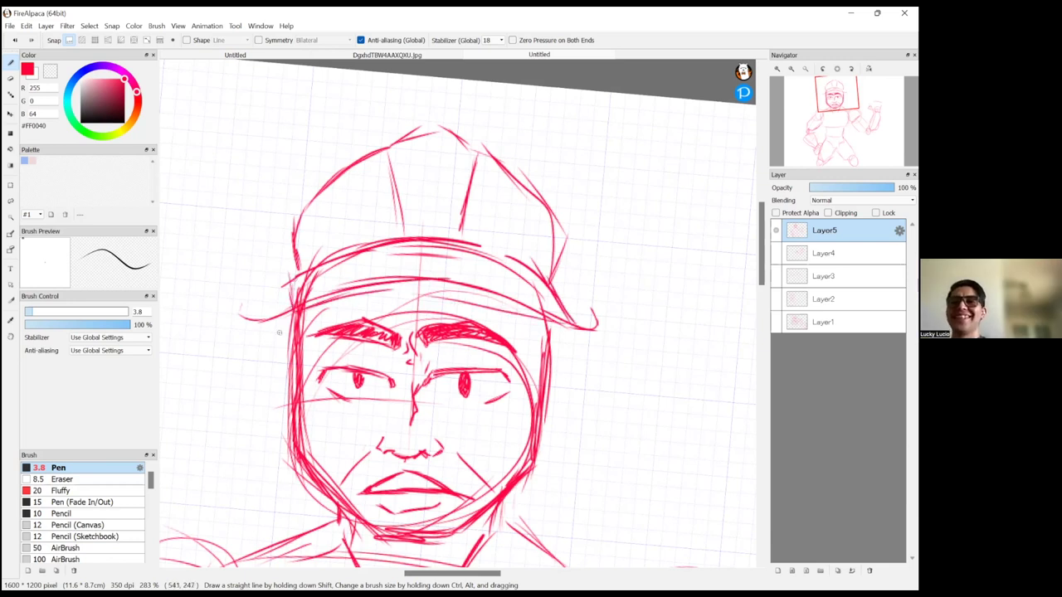
{"action": "mouse_move", "coordinate": [551, 207]}
{"action": "left_mouse_down"}
{"action": "mouse_move", "coordinate": [564, 254]}
{"action": "mouse_move", "coordinate": [551, 283]}
{"action": "left_mouse_up"}
{"action": "left_click_drag", "start_coordinate": [551, 283], "coordinate": [534, 201]}
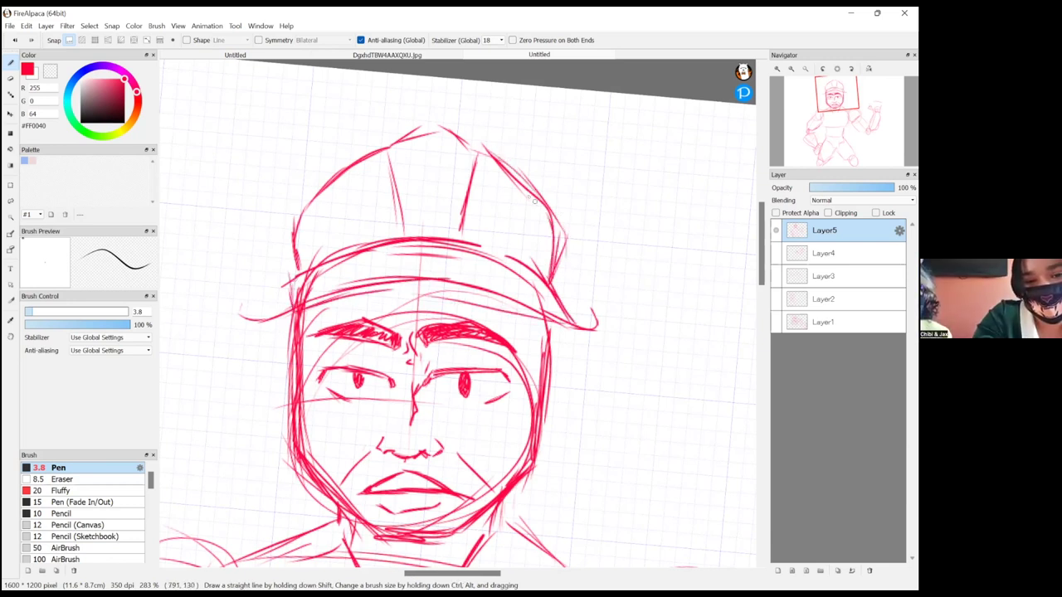
- Decorate the cap with crosshatched side panels, loose loops at their edges and a filled mallet emblem on the front
{"action": "left_click_drag", "start_coordinate": [316, 175], "coordinate": [375, 227]}
{"action": "mouse_move", "coordinate": [334, 160]}
{"action": "left_mouse_down"}
{"action": "mouse_move", "coordinate": [372, 204]}
{"action": "mouse_move", "coordinate": [323, 231]}
{"action": "left_mouse_up"}
{"action": "left_click_drag", "start_coordinate": [375, 173], "coordinate": [343, 228]}
{"action": "left_click_drag", "start_coordinate": [333, 159], "coordinate": [319, 193]}
{"action": "mouse_move", "coordinate": [501, 207]}
{"action": "left_mouse_down"}
{"action": "mouse_move", "coordinate": [512, 246]}
{"action": "mouse_move", "coordinate": [506, 205]}
{"action": "mouse_move", "coordinate": [494, 202]}
{"action": "mouse_move", "coordinate": [472, 231]}
{"action": "left_mouse_up"}
{"action": "left_click_drag", "start_coordinate": [528, 191], "coordinate": [485, 239]}
{"action": "left_click_drag", "start_coordinate": [488, 184], "coordinate": [531, 213]}
{"action": "left_click_drag", "start_coordinate": [474, 199], "coordinate": [531, 222]}
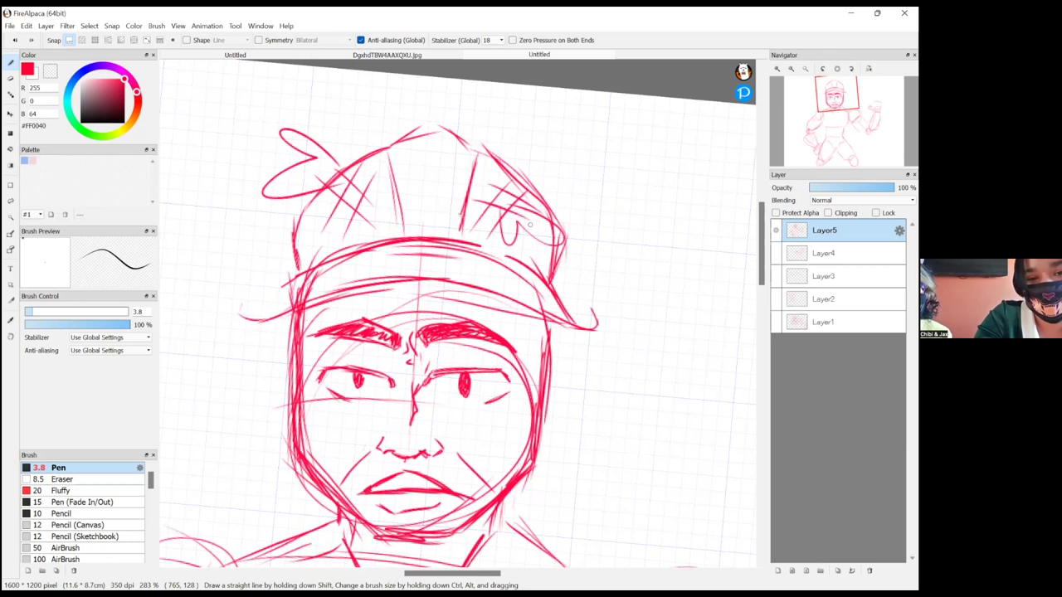
{"action": "mouse_move", "coordinate": [433, 156]}
{"action": "left_mouse_down"}
{"action": "mouse_move", "coordinate": [413, 175]}
{"action": "mouse_move", "coordinate": [452, 155]}
{"action": "mouse_move", "coordinate": [416, 156]}
{"action": "mouse_move", "coordinate": [430, 214]}
{"action": "mouse_move", "coordinate": [427, 161]}
{"action": "mouse_move", "coordinate": [451, 170]}
{"action": "mouse_move", "coordinate": [442, 153]}
{"action": "mouse_move", "coordinate": [398, 183]}
{"action": "mouse_move", "coordinate": [453, 175]}
{"action": "mouse_move", "coordinate": [457, 150]}
{"action": "left_mouse_up"}
{"action": "left_click_drag", "start_coordinate": [429, 226], "coordinate": [433, 176]}
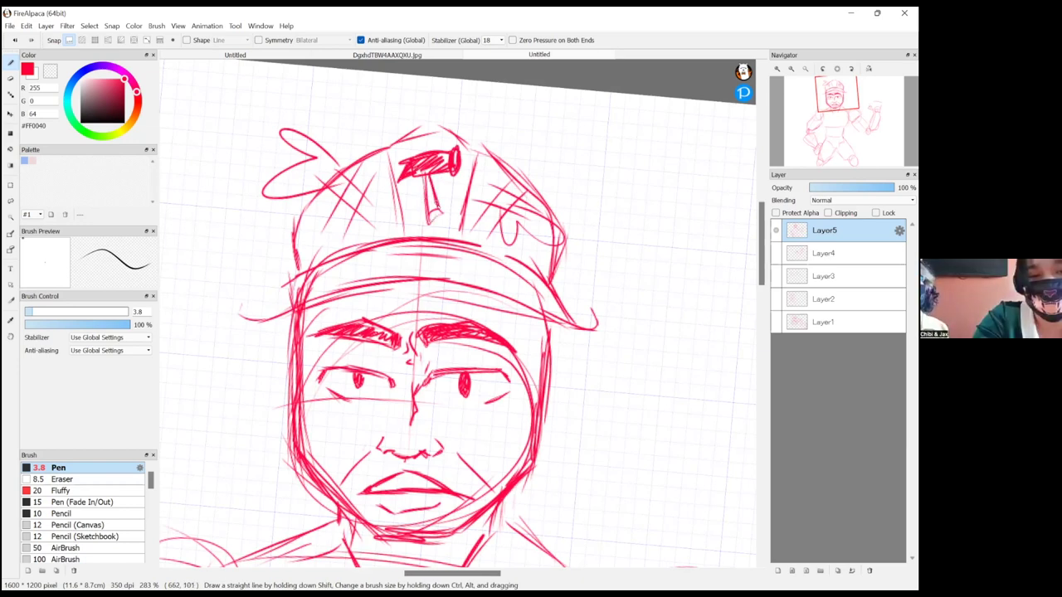
- Draw an ear on each side of the head below the cap
{"action": "scroll", "coordinate": [565, 171], "scroll_direction": "down", "scroll_amount": 1}
{"action": "scroll", "coordinate": [565, 171], "scroll_direction": "down", "scroll_amount": 2}
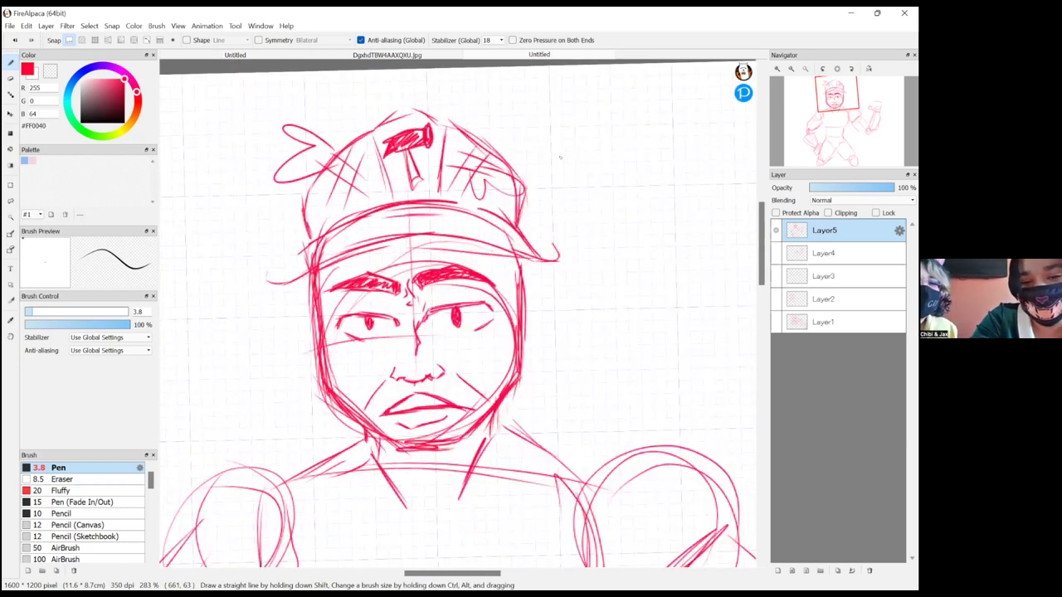
{"action": "mouse_move", "coordinate": [532, 287]}
{"action": "left_mouse_down"}
{"action": "mouse_move", "coordinate": [531, 348]}
{"action": "mouse_move", "coordinate": [539, 296]}
{"action": "left_mouse_up"}
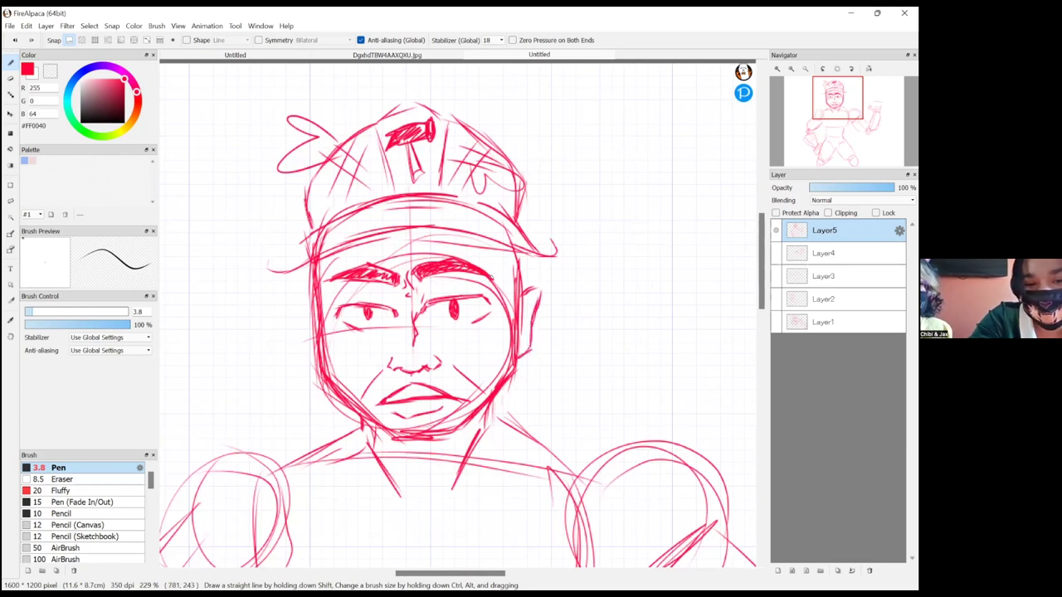
{"action": "mouse_move", "coordinate": [308, 304]}
{"action": "left_mouse_down"}
{"action": "mouse_move", "coordinate": [295, 315]}
{"action": "mouse_move", "coordinate": [304, 355]}
{"action": "mouse_move", "coordinate": [320, 369]}
{"action": "mouse_move", "coordinate": [307, 322]}
{"action": "left_mouse_up"}
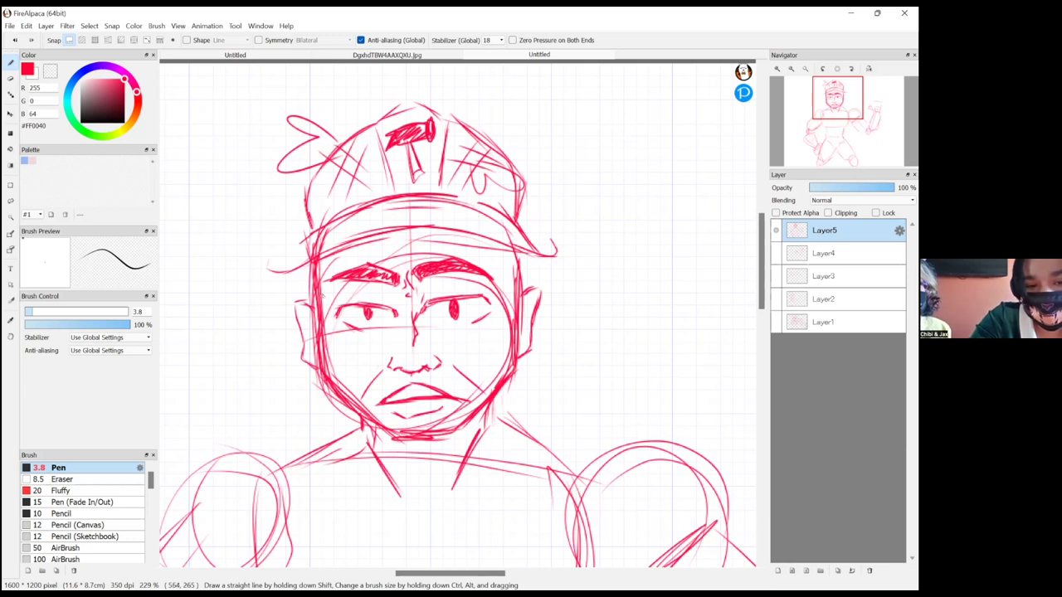
- Sketch a tank top strap over the raised arm's shoulder with an armhole curve down the side of the chest
{"action": "left_click_drag", "start_coordinate": [477, 292], "coordinate": [531, 291]}
{"action": "left_click_drag", "start_coordinate": [457, 363], "coordinate": [549, 360]}
{"action": "mouse_move", "coordinate": [615, 208]}
{"action": "left_mouse_down"}
{"action": "mouse_move", "coordinate": [612, 217]}
{"action": "mouse_move", "coordinate": [613, 122]}
{"action": "left_mouse_up"}
{"action": "mouse_move", "coordinate": [503, 351]}
{"action": "left_mouse_down"}
{"action": "mouse_move", "coordinate": [502, 201]}
{"action": "mouse_move", "coordinate": [492, 246]}
{"action": "left_mouse_up"}
{"action": "left_click_drag", "start_coordinate": [505, 201], "coordinate": [487, 283]}
{"action": "mouse_move", "coordinate": [523, 213]}
{"action": "left_mouse_down"}
{"action": "mouse_move", "coordinate": [513, 291]}
{"action": "mouse_move", "coordinate": [560, 355]}
{"action": "left_mouse_up"}
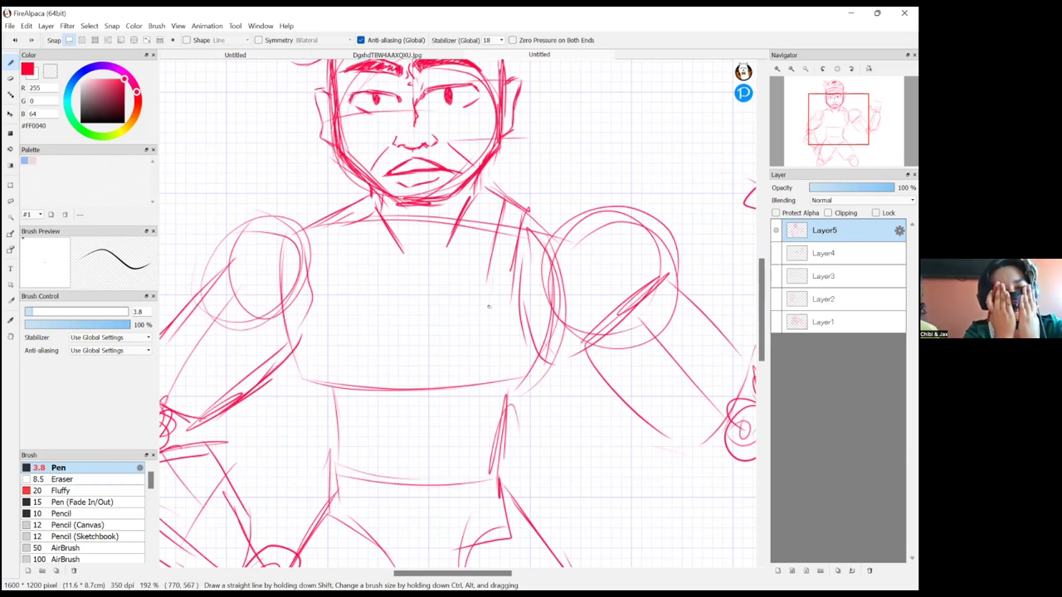
- Complete the tank top's other strap and deep scooped neckline, and draw the pectoral lines inside it
{"action": "mouse_move", "coordinate": [505, 193]}
{"action": "left_mouse_down"}
{"action": "mouse_move", "coordinate": [476, 304]}
{"action": "mouse_move", "coordinate": [456, 326]}
{"action": "mouse_move", "coordinate": [452, 302]}
{"action": "mouse_move", "coordinate": [405, 334]}
{"action": "left_mouse_up"}
{"action": "mouse_move", "coordinate": [339, 211]}
{"action": "left_mouse_down"}
{"action": "mouse_move", "coordinate": [356, 287]}
{"action": "mouse_move", "coordinate": [349, 258]}
{"action": "mouse_move", "coordinate": [324, 254]}
{"action": "mouse_move", "coordinate": [320, 232]}
{"action": "mouse_move", "coordinate": [339, 342]}
{"action": "mouse_move", "coordinate": [336, 308]}
{"action": "mouse_move", "coordinate": [363, 298]}
{"action": "left_mouse_up"}
{"action": "mouse_move", "coordinate": [343, 246]}
{"action": "left_mouse_down"}
{"action": "mouse_move", "coordinate": [387, 322]}
{"action": "mouse_move", "coordinate": [354, 306]}
{"action": "mouse_move", "coordinate": [433, 334]}
{"action": "left_mouse_up"}
{"action": "left_click_drag", "start_coordinate": [386, 327], "coordinate": [440, 333]}
{"action": "mouse_move", "coordinate": [422, 271]}
{"action": "left_mouse_down"}
{"action": "mouse_move", "coordinate": [425, 332]}
{"action": "mouse_move", "coordinate": [429, 275]}
{"action": "mouse_move", "coordinate": [474, 251]}
{"action": "left_mouse_up"}
{"action": "mouse_move", "coordinate": [427, 276]}
{"action": "left_mouse_down"}
{"action": "mouse_move", "coordinate": [478, 254]}
{"action": "mouse_move", "coordinate": [363, 268]}
{"action": "left_mouse_up"}
- Shape both sides of the waist with small notches and draw a horizontal line across the upper abdomen
{"action": "mouse_move", "coordinate": [334, 360]}
{"action": "left_mouse_down"}
{"action": "mouse_move", "coordinate": [312, 380]}
{"action": "mouse_move", "coordinate": [330, 417]}
{"action": "mouse_move", "coordinate": [333, 506]}
{"action": "left_mouse_up"}
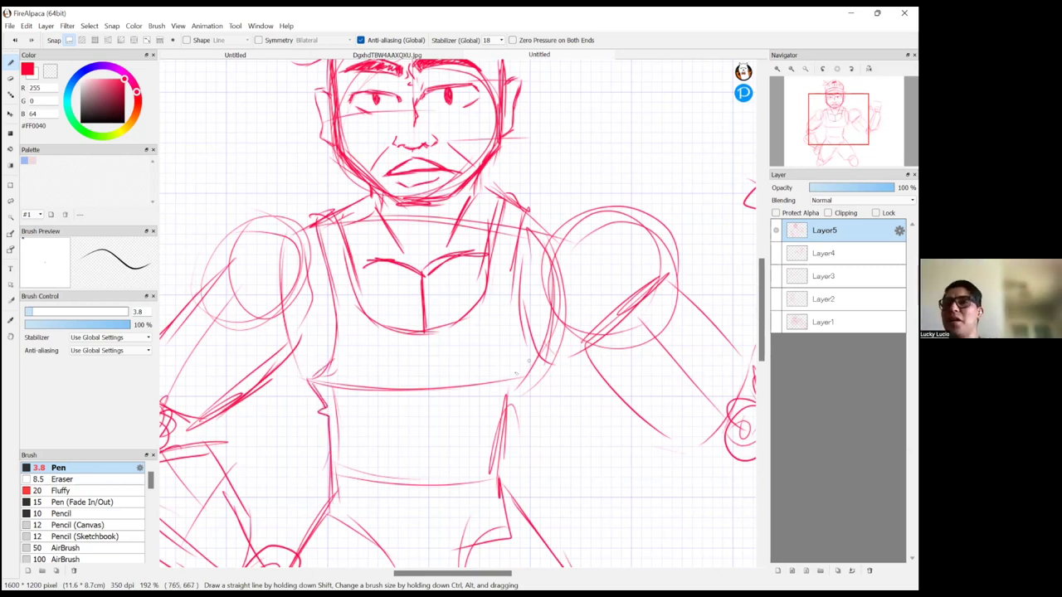
{"action": "left_click_drag", "start_coordinate": [543, 364], "coordinate": [521, 427]}
{"action": "left_click_drag", "start_coordinate": [373, 406], "coordinate": [481, 407]}
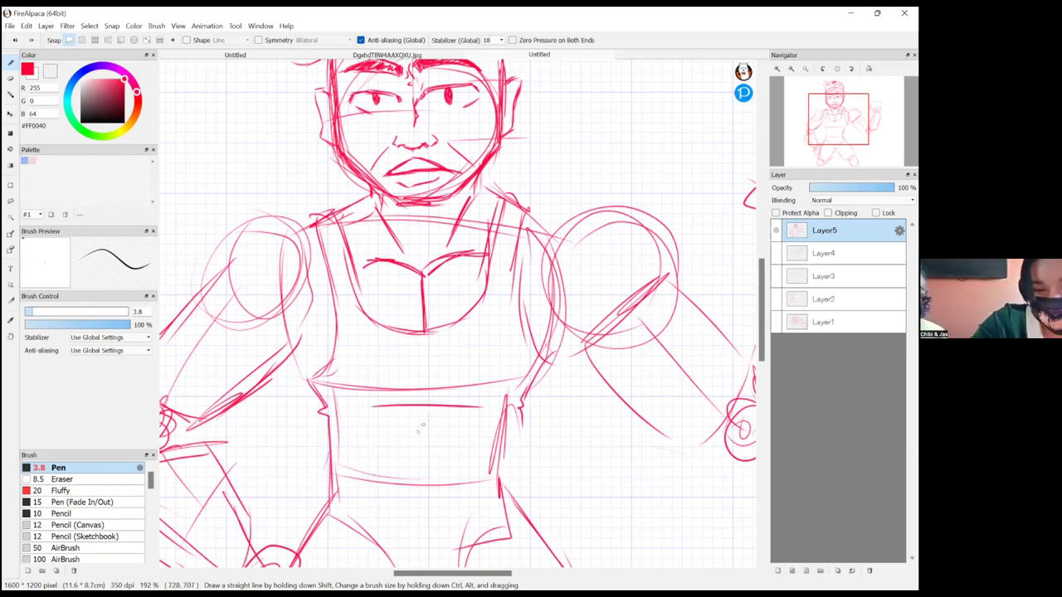
{"action": "scroll", "coordinate": [406, 447], "scroll_direction": "down", "scroll_amount": 2}
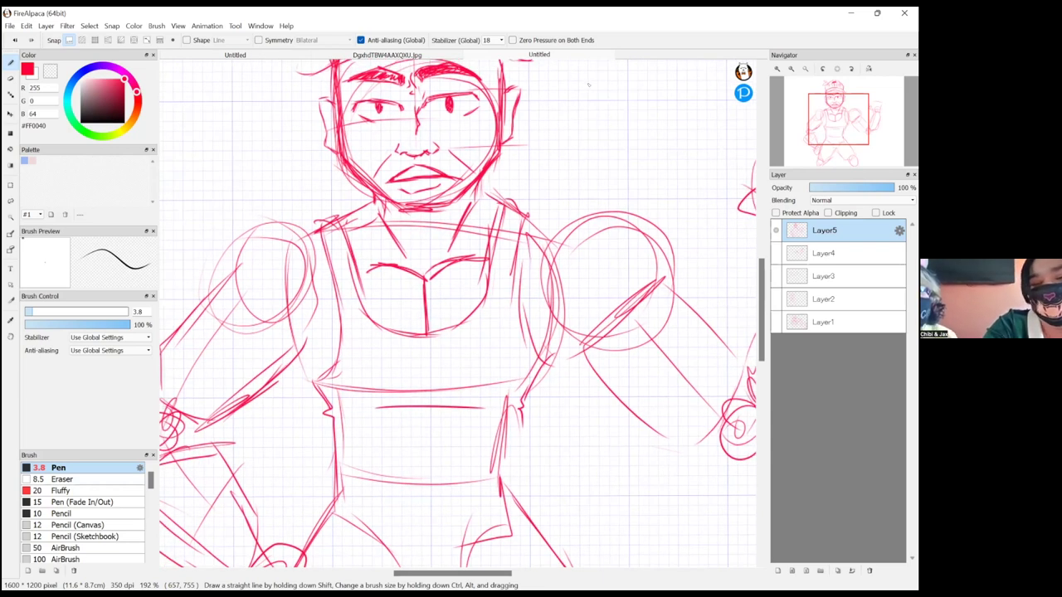
- Draw the tank top's curved bottom hem across the waist and extend its side edge down to a corner
{"action": "mouse_move", "coordinate": [319, 466]}
{"action": "left_mouse_down"}
{"action": "mouse_move", "coordinate": [312, 325]}
{"action": "mouse_move", "coordinate": [355, 355]}
{"action": "mouse_move", "coordinate": [413, 362]}
{"action": "left_mouse_up"}
{"action": "scroll", "coordinate": [313, 324], "scroll_direction": "up", "scroll_amount": 1}
{"action": "mouse_move", "coordinate": [317, 338]}
{"action": "left_mouse_down"}
{"action": "mouse_move", "coordinate": [374, 351]}
{"action": "mouse_move", "coordinate": [488, 341]}
{"action": "left_mouse_up"}
{"action": "left_click_drag", "start_coordinate": [494, 285], "coordinate": [495, 336]}
{"action": "left_click_drag", "start_coordinate": [495, 336], "coordinate": [471, 347]}
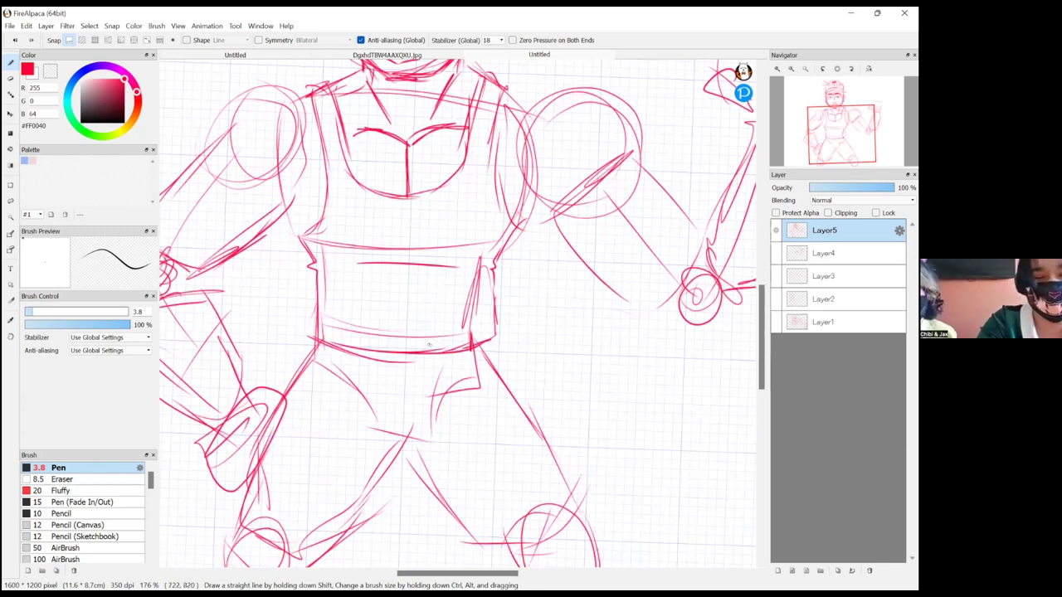
- Reinforce the torso edge from the lowered arm's shoulder to the waist notch and draw a bold oval for that shoulder muscle
{"action": "mouse_move", "coordinate": [310, 92]}
{"action": "left_mouse_down"}
{"action": "mouse_move", "coordinate": [288, 103]}
{"action": "mouse_move", "coordinate": [311, 179]}
{"action": "mouse_move", "coordinate": [283, 210]}
{"action": "left_mouse_up"}
{"action": "mouse_move", "coordinate": [307, 171]}
{"action": "left_mouse_down"}
{"action": "mouse_move", "coordinate": [282, 214]}
{"action": "mouse_move", "coordinate": [307, 242]}
{"action": "left_mouse_up"}
{"action": "left_click_drag", "start_coordinate": [284, 214], "coordinate": [304, 241]}
{"action": "left_click_drag", "start_coordinate": [284, 98], "coordinate": [303, 93]}
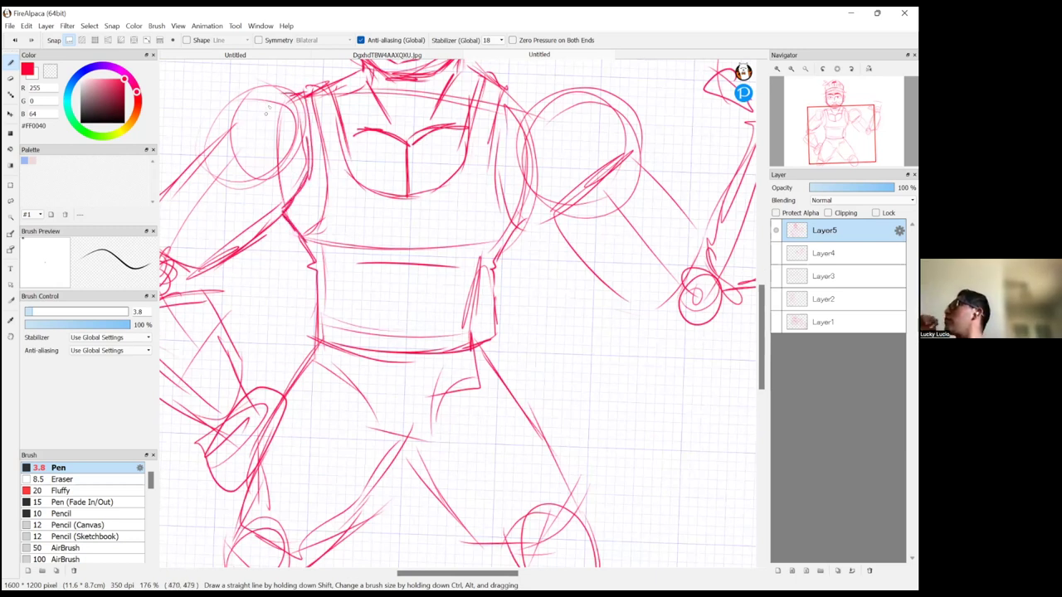
{"action": "mouse_move", "coordinate": [260, 192]}
{"action": "left_mouse_down"}
{"action": "mouse_move", "coordinate": [228, 118]}
{"action": "mouse_move", "coordinate": [285, 177]}
{"action": "mouse_move", "coordinate": [216, 172]}
{"action": "mouse_move", "coordinate": [266, 104]}
{"action": "mouse_move", "coordinate": [218, 156]}
{"action": "left_mouse_up"}
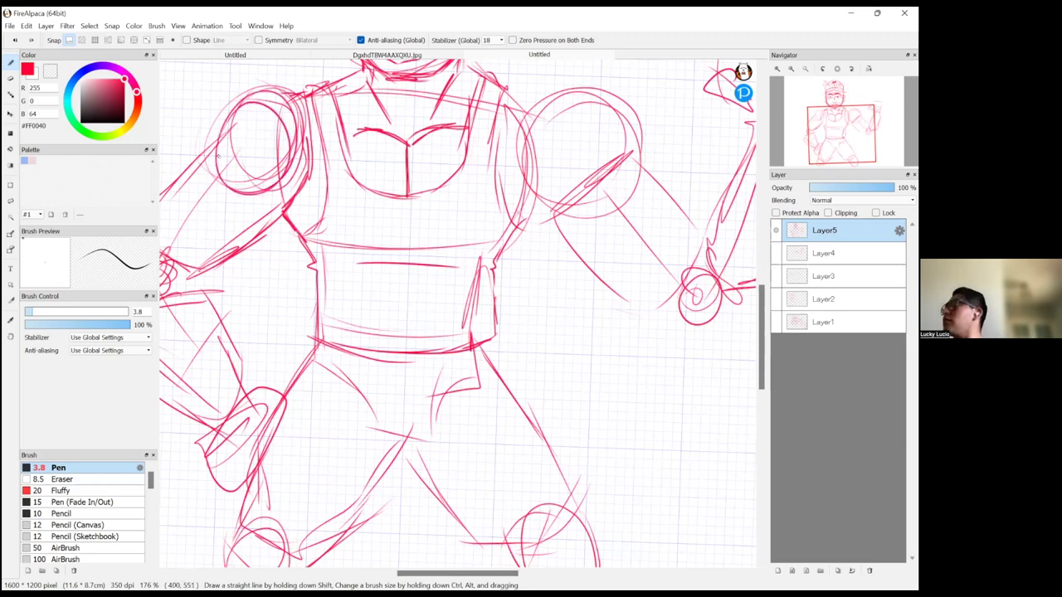
- Hand-letter "Hamer" across the tank top's chest and "Man" across its abdomen
{"action": "scroll", "coordinate": [574, 186], "scroll_direction": "down", "scroll_amount": 3}
{"action": "mouse_move", "coordinate": [370, 243]}
{"action": "left_mouse_down"}
{"action": "mouse_move", "coordinate": [382, 279]}
{"action": "mouse_move", "coordinate": [398, 252]}
{"action": "left_mouse_up"}
{"action": "mouse_move", "coordinate": [390, 237]}
{"action": "left_mouse_down"}
{"action": "mouse_move", "coordinate": [403, 263]}
{"action": "mouse_move", "coordinate": [479, 258]}
{"action": "left_mouse_up"}
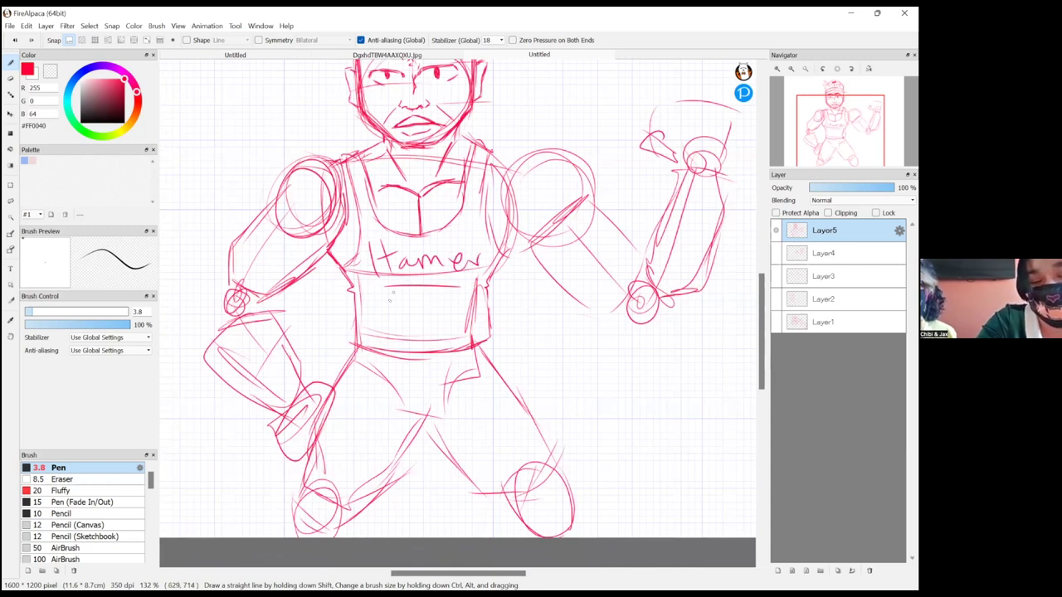
{"action": "left_click_drag", "start_coordinate": [380, 296], "coordinate": [375, 325]}
{"action": "mouse_move", "coordinate": [379, 298]}
{"action": "left_mouse_down"}
{"action": "mouse_move", "coordinate": [402, 322]}
{"action": "mouse_move", "coordinate": [463, 328]}
{"action": "left_mouse_up"}
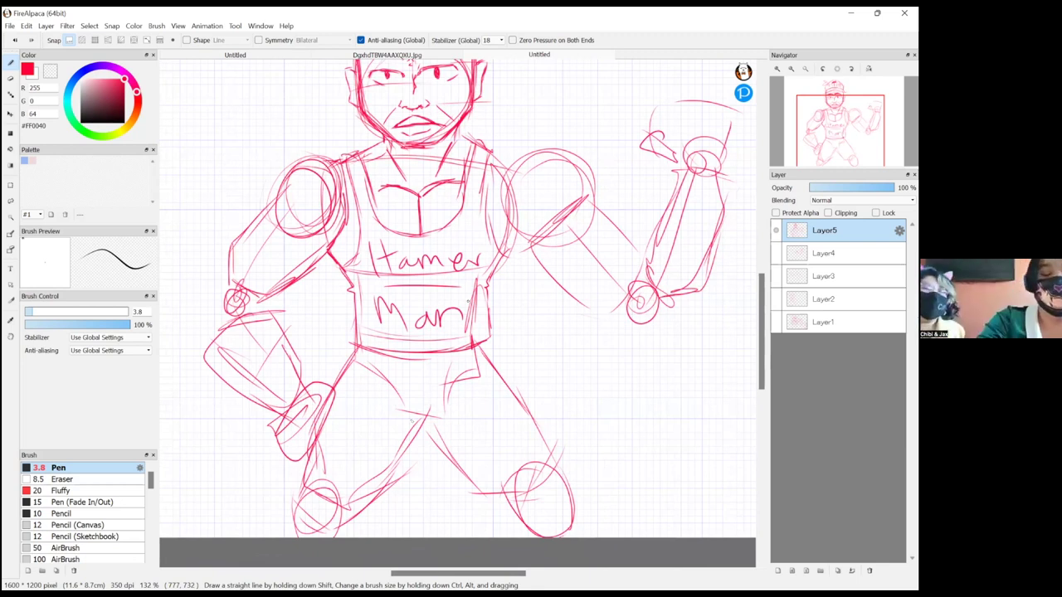
- Outline the lowered arm's rounded shoulder and both sides of its upper arm down to the elbow
{"action": "mouse_move", "coordinate": [422, 410]}
{"action": "left_mouse_down"}
{"action": "mouse_move", "coordinate": [432, 401]}
{"action": "mouse_move", "coordinate": [435, 416]}
{"action": "mouse_move", "coordinate": [385, 516]}
{"action": "mouse_move", "coordinate": [389, 508]}
{"action": "left_mouse_up"}
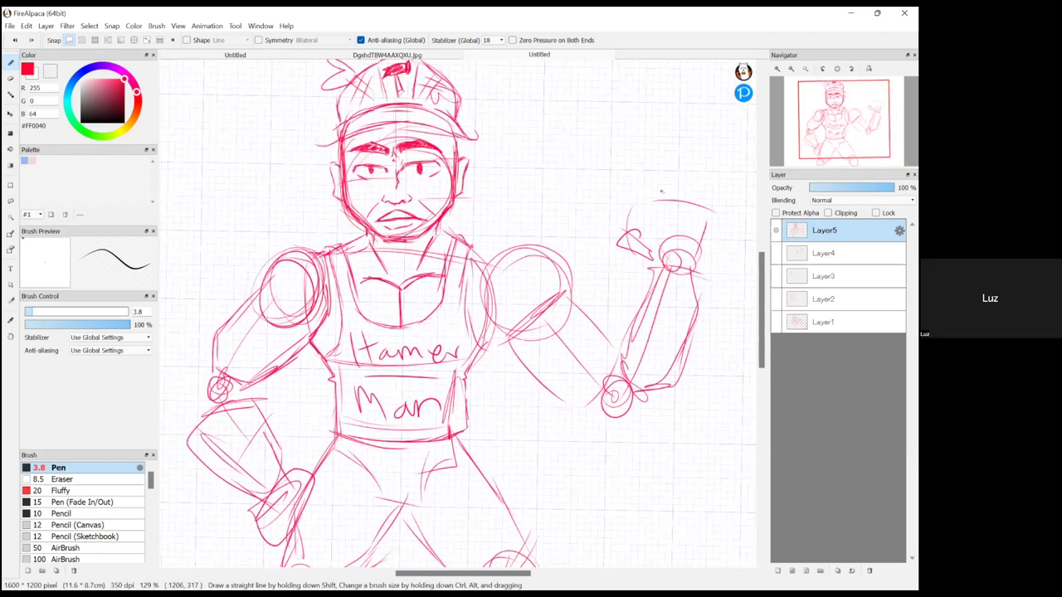
{"action": "mouse_move", "coordinate": [294, 257]}
{"action": "left_mouse_down"}
{"action": "mouse_move", "coordinate": [256, 277]}
{"action": "mouse_move", "coordinate": [302, 255]}
{"action": "mouse_move", "coordinate": [247, 283]}
{"action": "left_mouse_up"}
{"action": "mouse_move", "coordinate": [311, 253]}
{"action": "left_mouse_down"}
{"action": "mouse_move", "coordinate": [244, 324]}
{"action": "mouse_move", "coordinate": [247, 294]}
{"action": "left_mouse_up"}
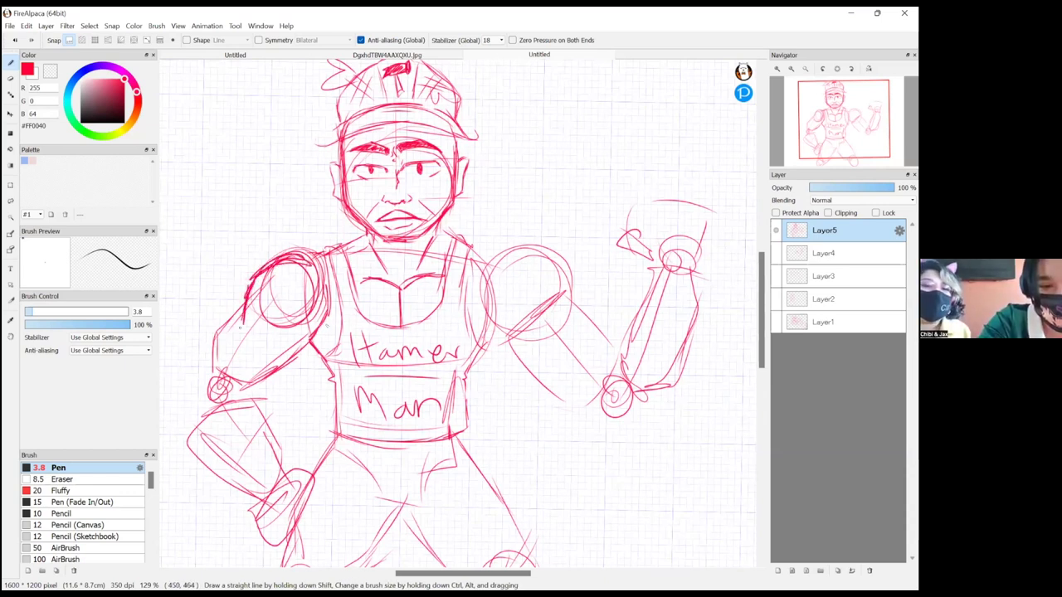
{"action": "left_click_drag", "start_coordinate": [325, 321], "coordinate": [269, 355]}
{"action": "left_click_drag", "start_coordinate": [235, 313], "coordinate": [212, 395]}
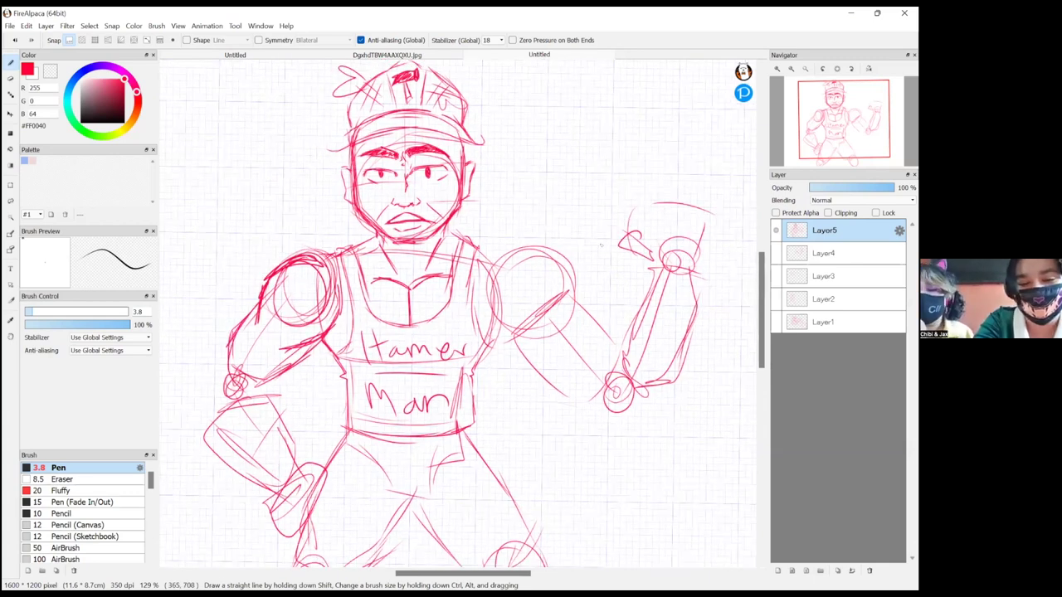
- Draw a pair of shorts over the hips and thighs and fill both legs with diagonal hatching
{"action": "scroll", "coordinate": [601, 245], "scroll_direction": "down", "scroll_amount": 1}
{"action": "scroll", "coordinate": [458, 313], "scroll_direction": "up", "scroll_amount": 1}
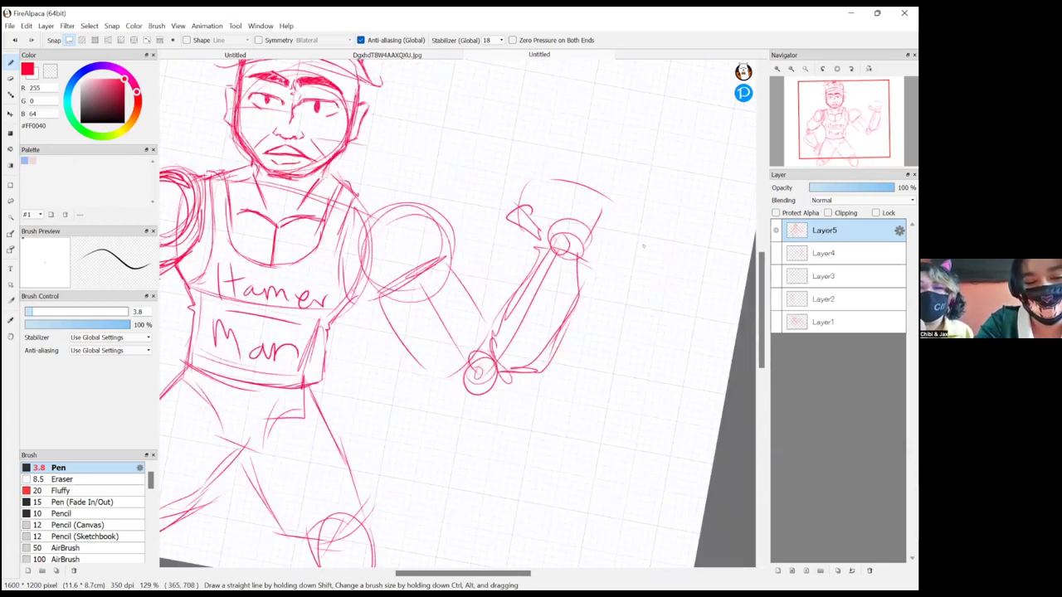
{"action": "scroll", "coordinate": [263, 407], "scroll_direction": "down", "scroll_amount": 1}
{"action": "mouse_move", "coordinate": [291, 378]}
{"action": "left_mouse_down"}
{"action": "mouse_move", "coordinate": [277, 466]}
{"action": "mouse_move", "coordinate": [300, 481]}
{"action": "mouse_move", "coordinate": [272, 461]}
{"action": "mouse_move", "coordinate": [327, 460]}
{"action": "mouse_move", "coordinate": [358, 444]}
{"action": "mouse_move", "coordinate": [309, 443]}
{"action": "mouse_move", "coordinate": [370, 496]}
{"action": "left_mouse_up"}
{"action": "mouse_move", "coordinate": [395, 378]}
{"action": "left_mouse_down"}
{"action": "mouse_move", "coordinate": [450, 457]}
{"action": "mouse_move", "coordinate": [360, 486]}
{"action": "left_mouse_up"}
{"action": "mouse_move", "coordinate": [247, 440]}
{"action": "left_mouse_down"}
{"action": "mouse_move", "coordinate": [284, 446]}
{"action": "mouse_move", "coordinate": [310, 466]}
{"action": "mouse_move", "coordinate": [360, 414]}
{"action": "mouse_move", "coordinate": [365, 440]}
{"action": "left_mouse_up"}
{"action": "mouse_move", "coordinate": [355, 382]}
{"action": "left_mouse_down"}
{"action": "mouse_move", "coordinate": [362, 411]}
{"action": "mouse_move", "coordinate": [415, 419]}
{"action": "mouse_move", "coordinate": [425, 433]}
{"action": "mouse_move", "coordinate": [419, 406]}
{"action": "mouse_move", "coordinate": [361, 368]}
{"action": "mouse_move", "coordinate": [413, 383]}
{"action": "left_mouse_up"}
- Outline the raised arm's shoulder muscle with bold curves and trace the upper arm and forearm contours
{"action": "left_click_drag", "start_coordinate": [375, 219], "coordinate": [455, 244]}
{"action": "left_click_drag", "start_coordinate": [431, 292], "coordinate": [441, 294]}
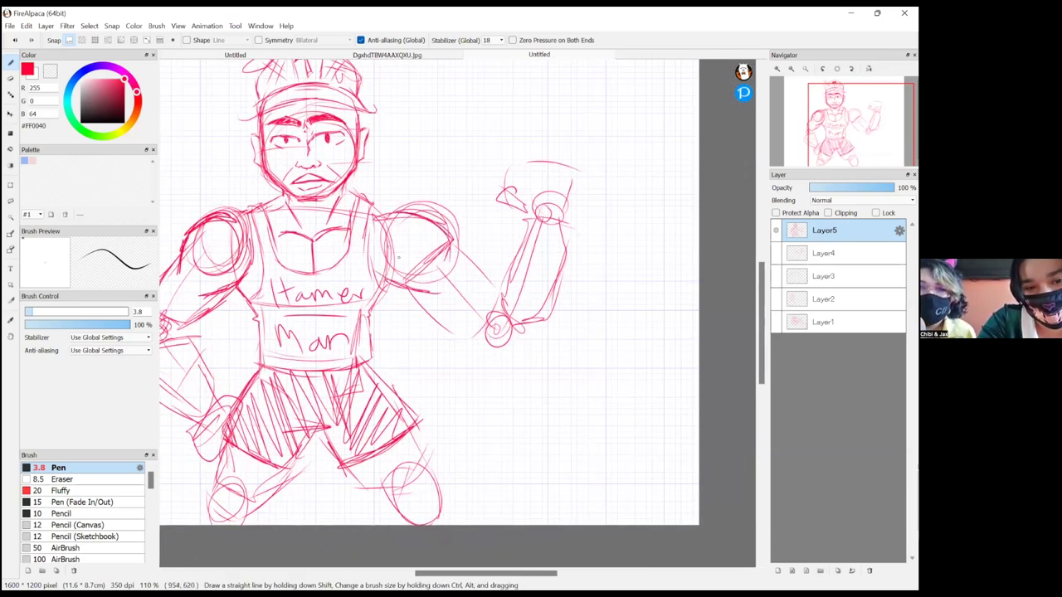
{"action": "left_click_drag", "start_coordinate": [375, 277], "coordinate": [402, 208]}
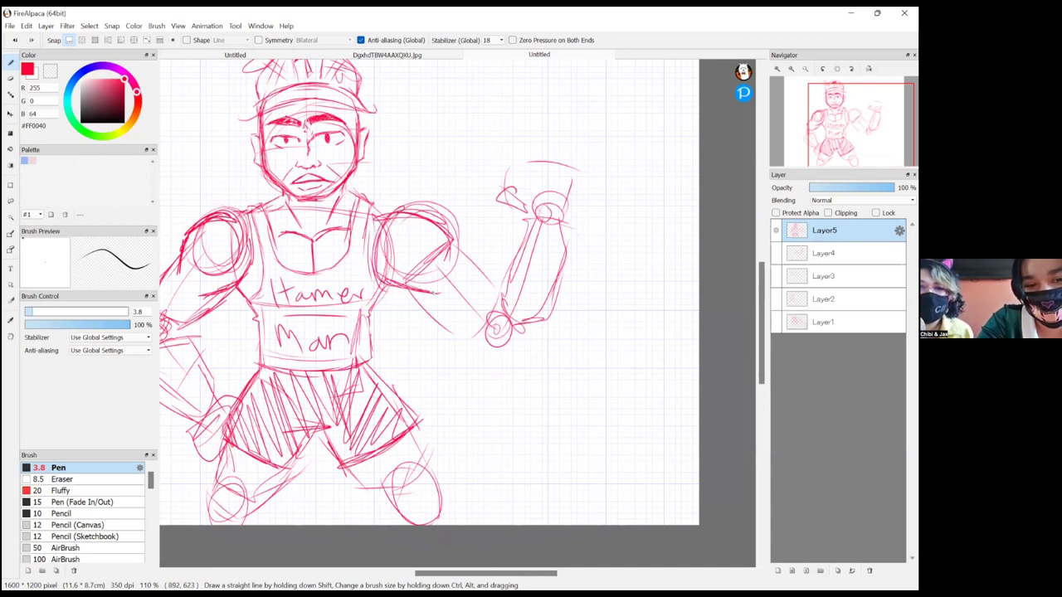
{"action": "mouse_move", "coordinate": [430, 324]}
{"action": "left_mouse_down"}
{"action": "mouse_move", "coordinate": [498, 339]}
{"action": "mouse_move", "coordinate": [534, 232]}
{"action": "mouse_move", "coordinate": [522, 299]}
{"action": "left_mouse_up"}
- Darken the raised arm's wrist joint and draw a clenched fist with finger lines above it
{"action": "mouse_move", "coordinate": [534, 210]}
{"action": "left_mouse_down"}
{"action": "mouse_move", "coordinate": [549, 226]}
{"action": "mouse_move", "coordinate": [546, 205]}
{"action": "left_mouse_up"}
{"action": "mouse_move", "coordinate": [559, 210]}
{"action": "left_mouse_down"}
{"action": "mouse_move", "coordinate": [573, 177]}
{"action": "mouse_move", "coordinate": [562, 204]}
{"action": "left_mouse_up"}
{"action": "mouse_move", "coordinate": [562, 204]}
{"action": "left_mouse_down"}
{"action": "mouse_move", "coordinate": [575, 170]}
{"action": "mouse_move", "coordinate": [533, 159]}
{"action": "mouse_move", "coordinate": [517, 169]}
{"action": "mouse_move", "coordinate": [535, 194]}
{"action": "mouse_move", "coordinate": [540, 174]}
{"action": "left_mouse_up"}
{"action": "left_click_drag", "start_coordinate": [541, 174], "coordinate": [550, 187]}
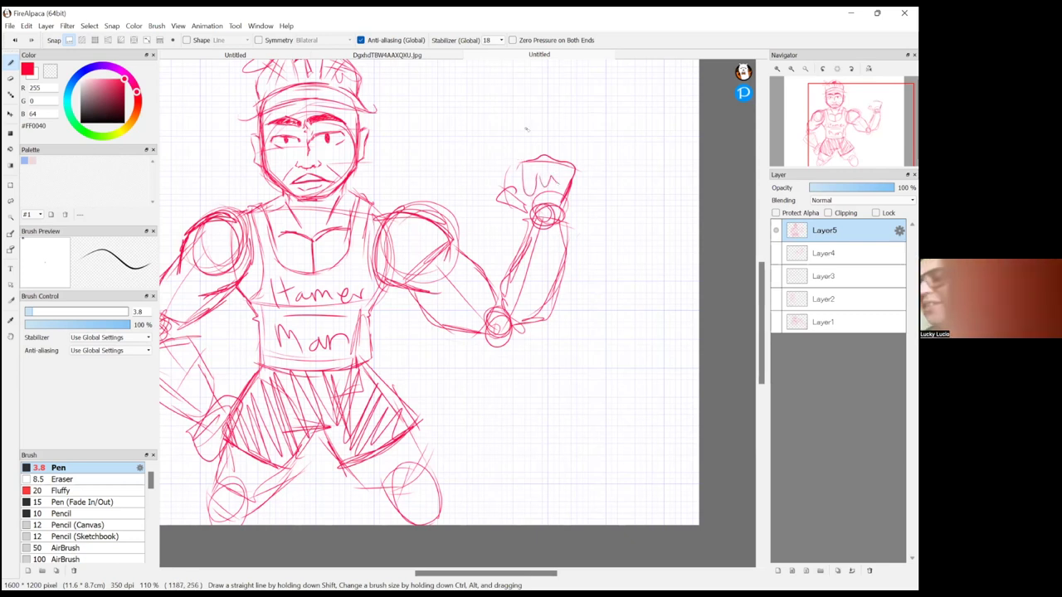
- Lasso the raised fist and move it slightly closer to the wrist
{"action": "mouse_move", "coordinate": [655, 198]}
{"action": "left_mouse_down"}
{"action": "mouse_move", "coordinate": [643, 292]}
{"action": "mouse_move", "coordinate": [544, 233]}
{"action": "left_mouse_up"}
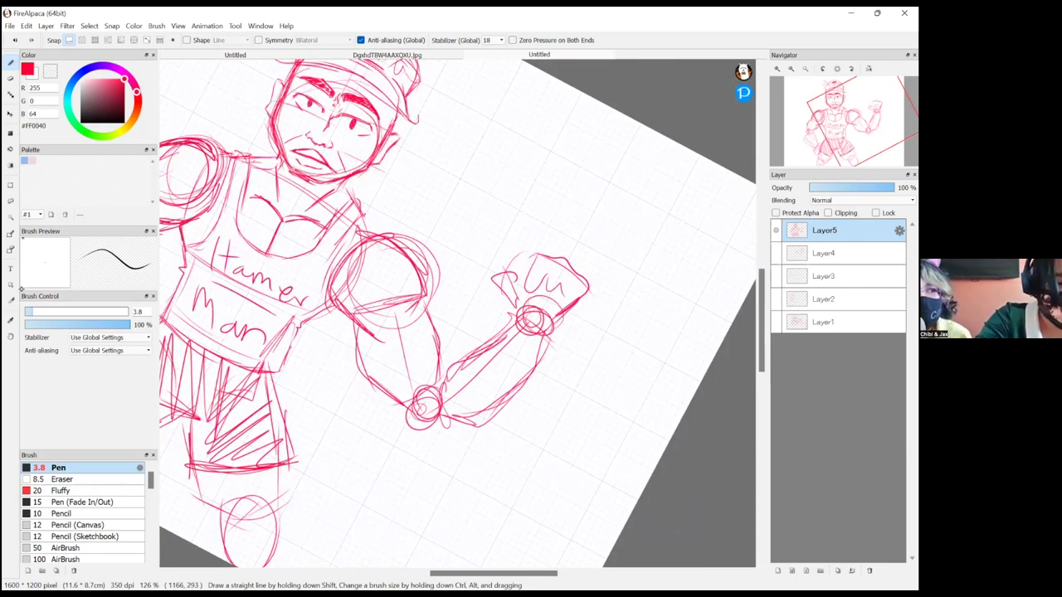
{"action": "left_click", "coordinate": [11, 202]}
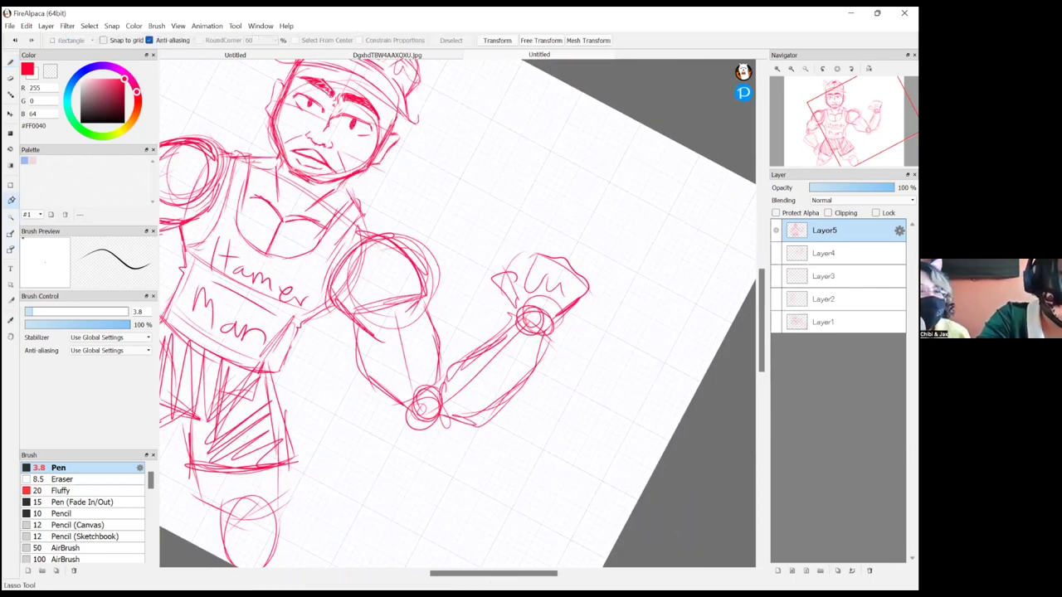
{"action": "mouse_move", "coordinate": [585, 258]}
{"action": "left_mouse_down"}
{"action": "mouse_move", "coordinate": [523, 236]}
{"action": "mouse_move", "coordinate": [471, 294]}
{"action": "mouse_move", "coordinate": [612, 314]}
{"action": "mouse_move", "coordinate": [581, 231]}
{"action": "mouse_move", "coordinate": [597, 274]}
{"action": "left_mouse_up"}
{"action": "key", "text": "v"}
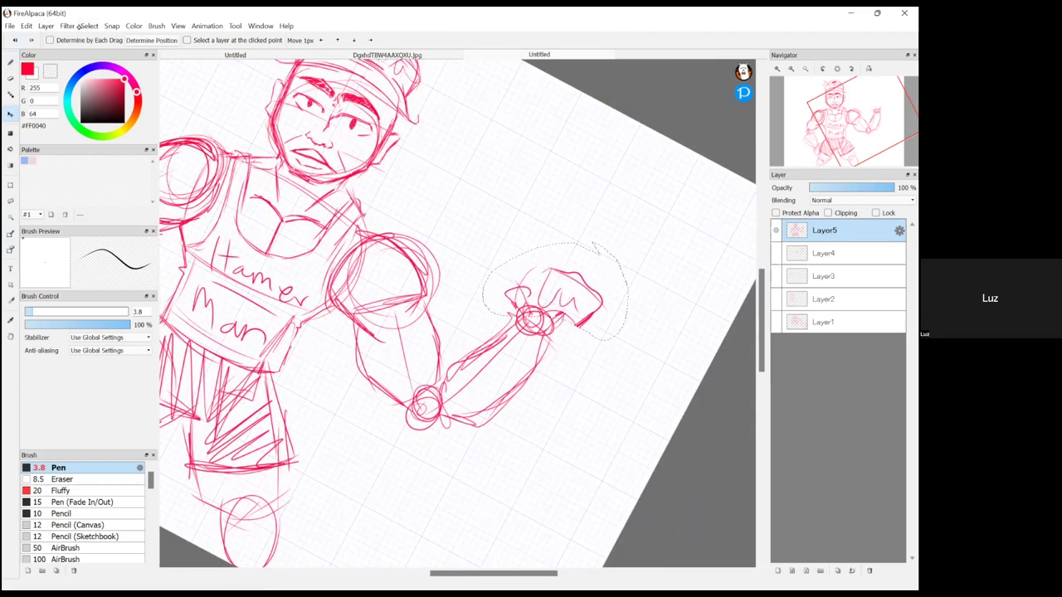
{"action": "left_click", "coordinate": [151, 41]}
{"action": "left_click", "coordinate": [88, 26]}
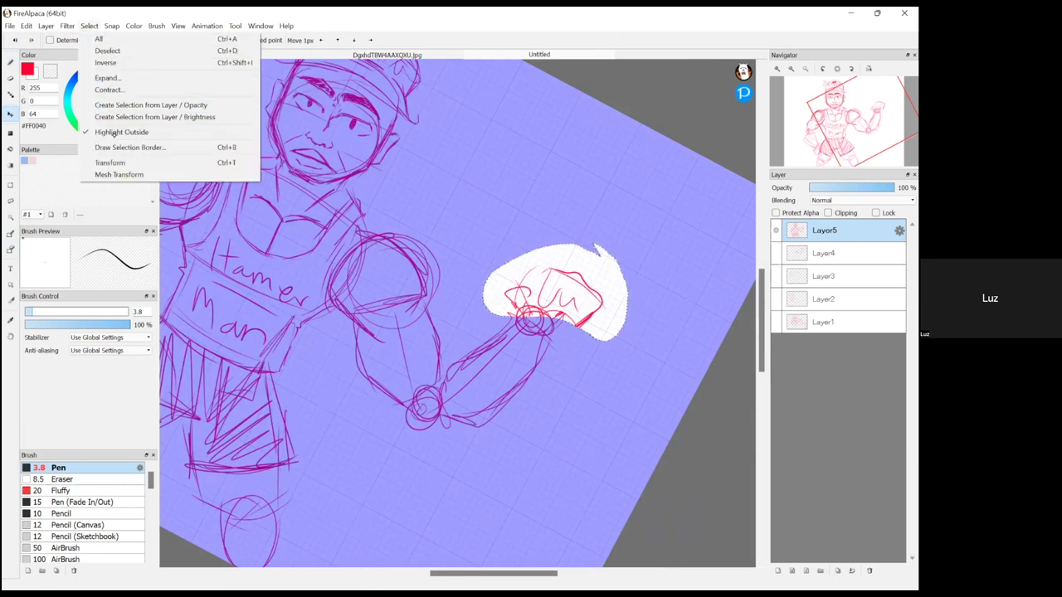
{"action": "left_click", "coordinate": [116, 162]}
{"action": "left_click_drag", "start_coordinate": [661, 245], "coordinate": [625, 332]}
{"action": "mouse_move", "coordinate": [560, 270]}
{"action": "left_mouse_down"}
{"action": "mouse_move", "coordinate": [582, 286]}
{"action": "mouse_move", "coordinate": [577, 299]}
{"action": "mouse_move", "coordinate": [566, 279]}
{"action": "left_mouse_up"}
{"action": "left_click_drag", "start_coordinate": [633, 192], "coordinate": [649, 212]}
{"action": "mouse_move", "coordinate": [568, 276]}
{"action": "left_mouse_down"}
{"action": "mouse_move", "coordinate": [578, 279]}
{"action": "mouse_move", "coordinate": [560, 269]}
{"action": "left_mouse_up"}
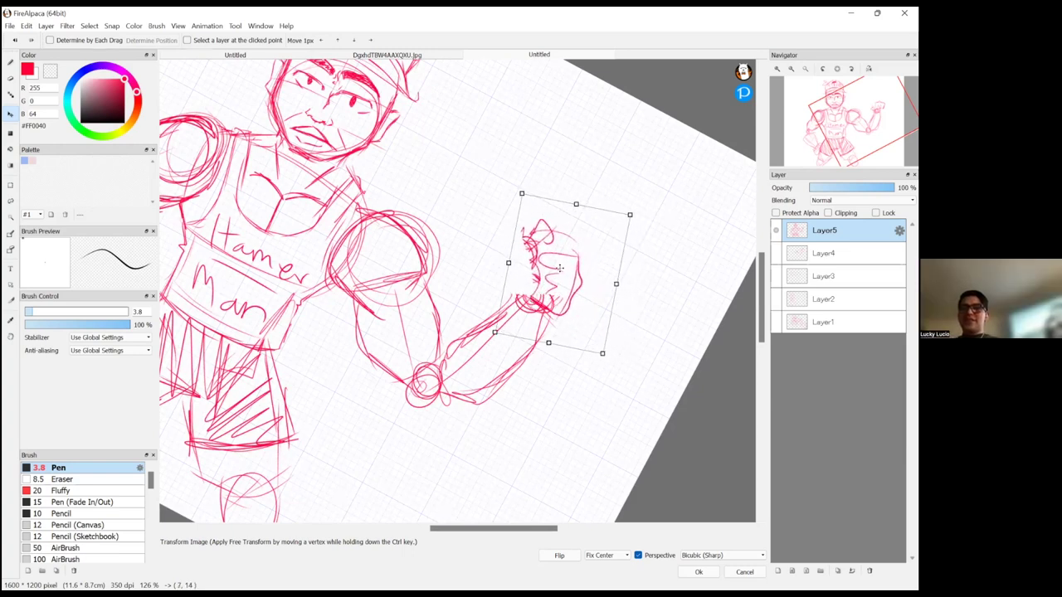
{"action": "left_click", "coordinate": [15, 60]}
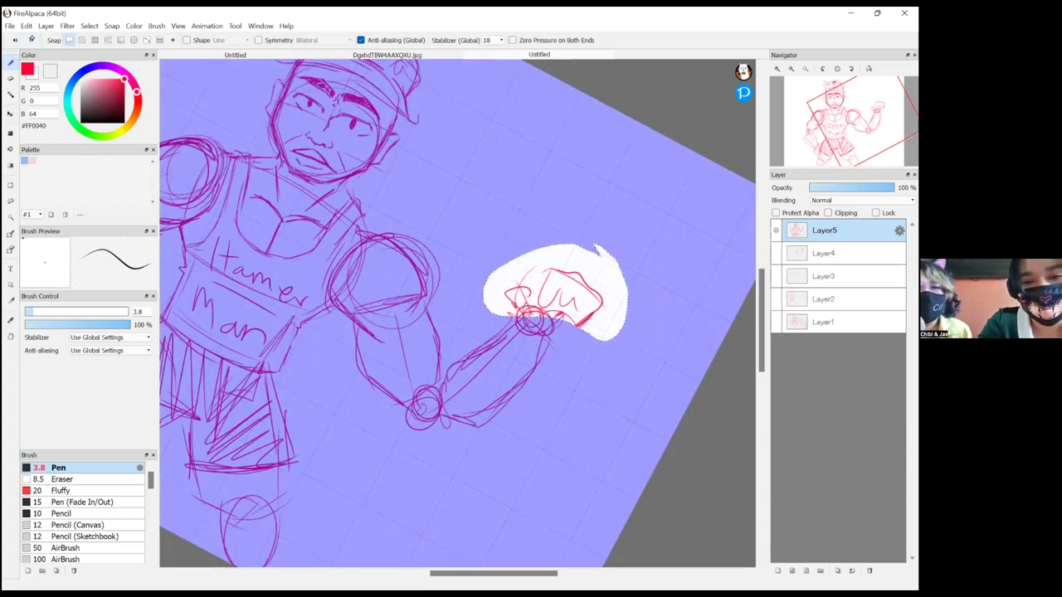
- Transform the selected fist by rotating it clockwise and seating it on the wrist, and clear the selection
{"action": "left_click", "coordinate": [88, 26]}
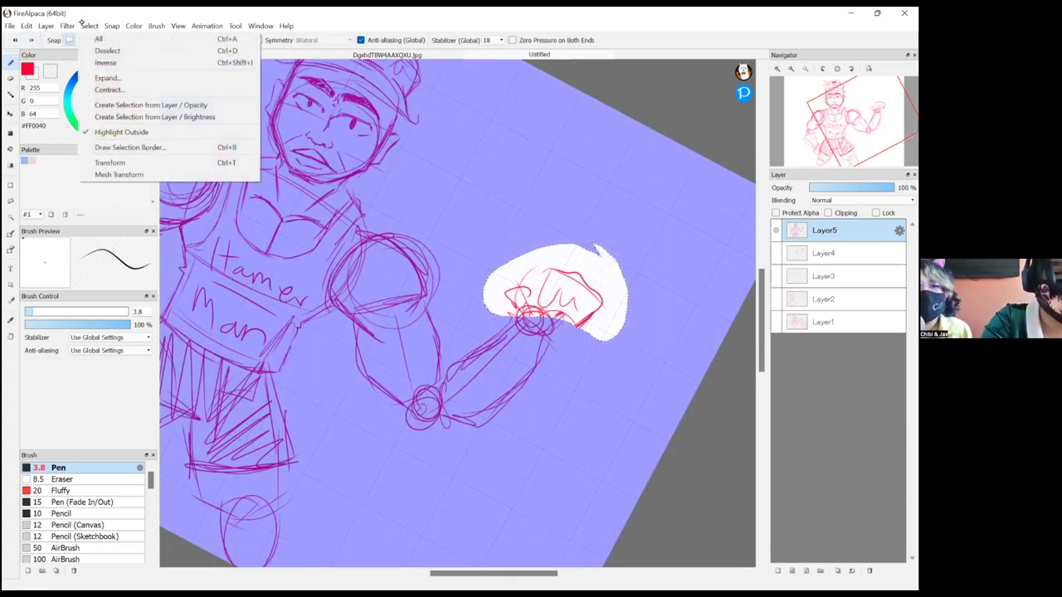
{"action": "left_click", "coordinate": [115, 160]}
{"action": "left_click_drag", "start_coordinate": [674, 255], "coordinate": [652, 341]}
{"action": "left_click_drag", "start_coordinate": [573, 275], "coordinate": [594, 295]}
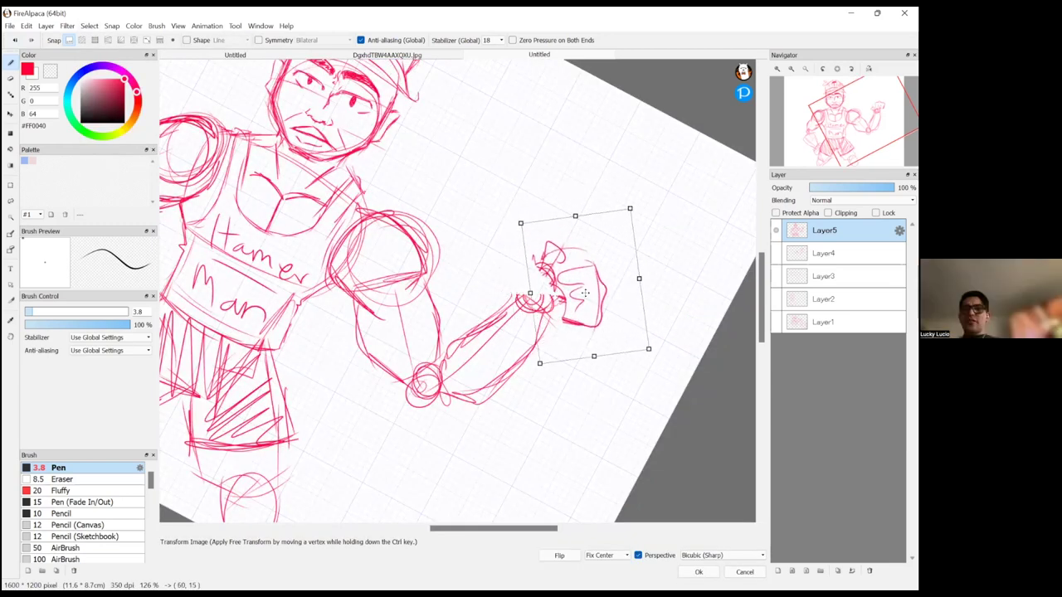
{"action": "left_click_drag", "start_coordinate": [661, 352], "coordinate": [642, 366]}
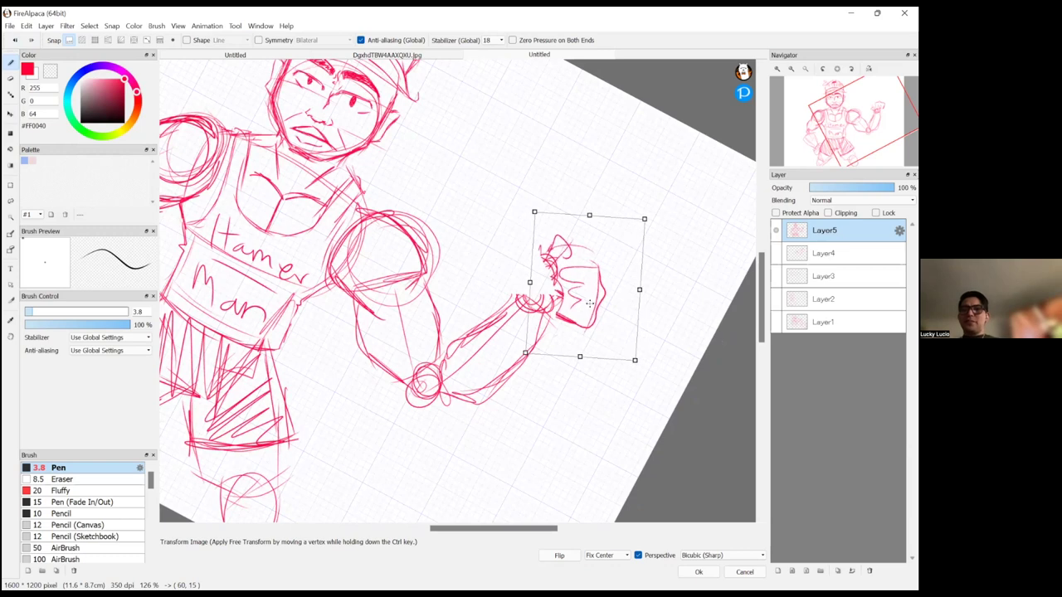
{"action": "left_click_drag", "start_coordinate": [587, 297], "coordinate": [578, 297]}
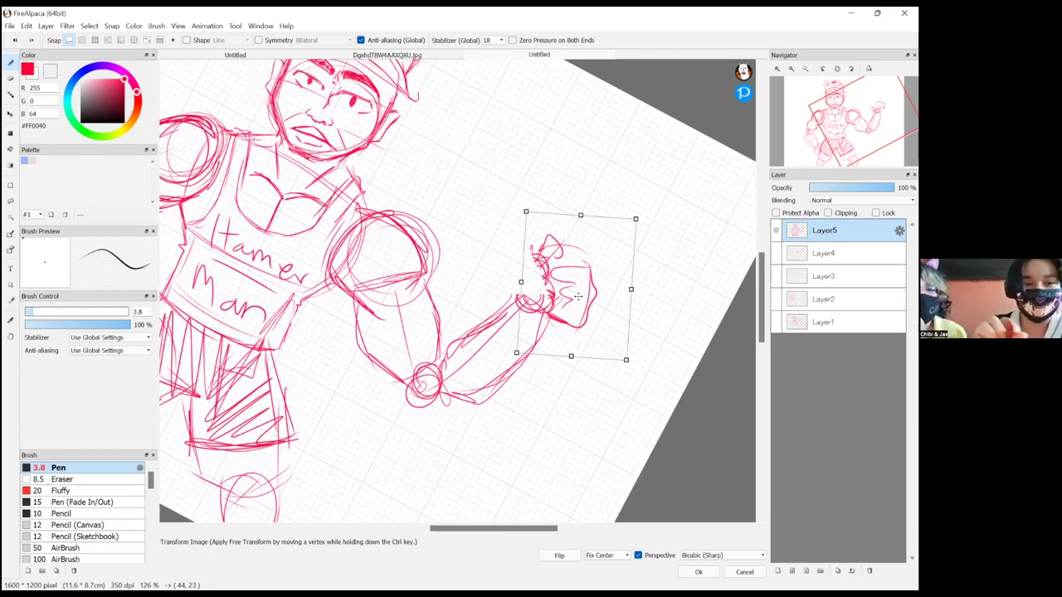
{"action": "left_click", "coordinate": [89, 26]}
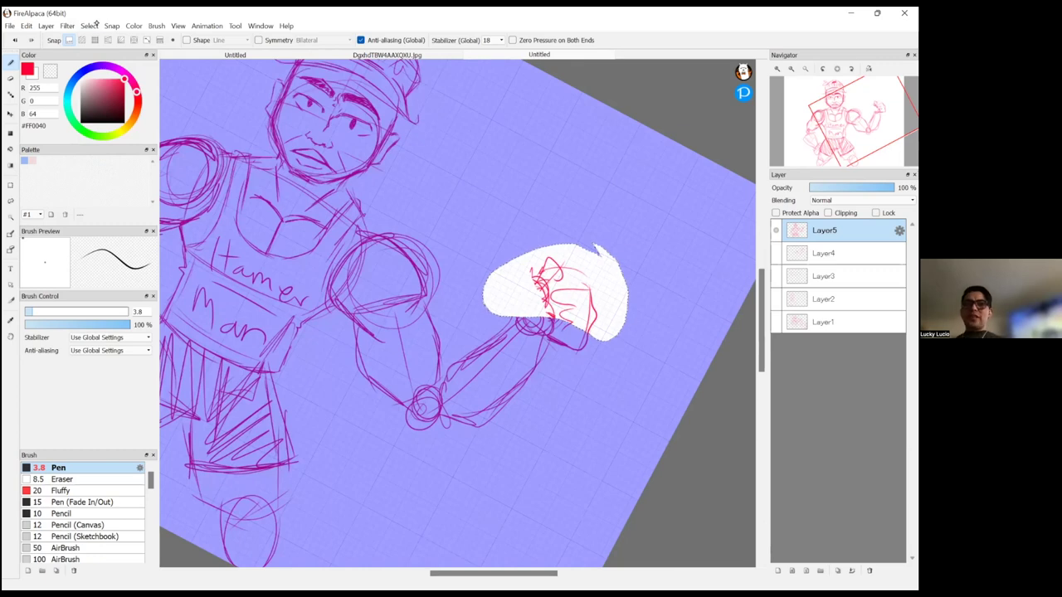
{"action": "left_click", "coordinate": [88, 26]}
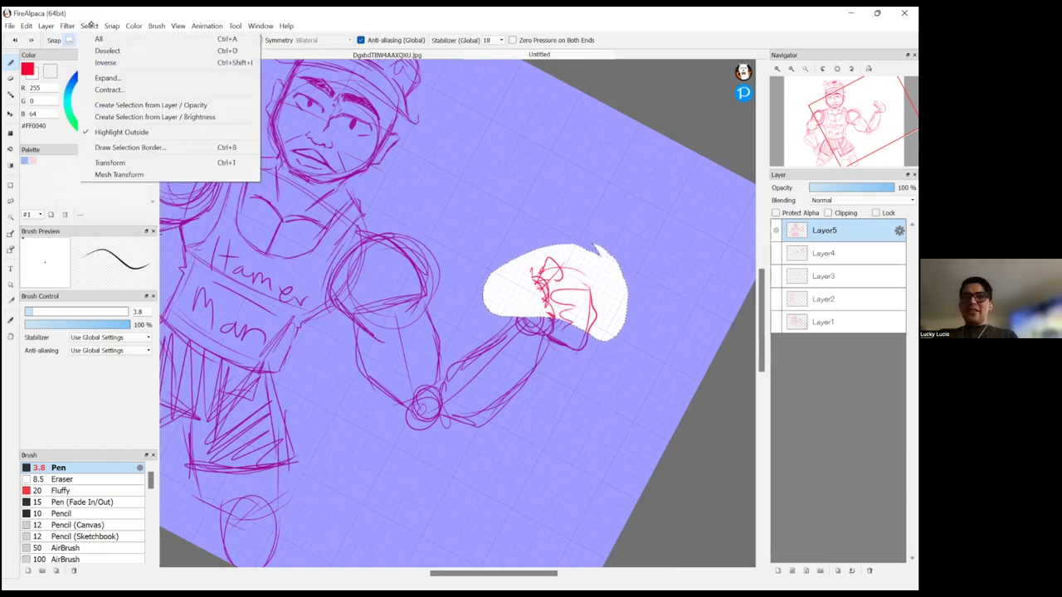
{"action": "left_click", "coordinate": [118, 53]}
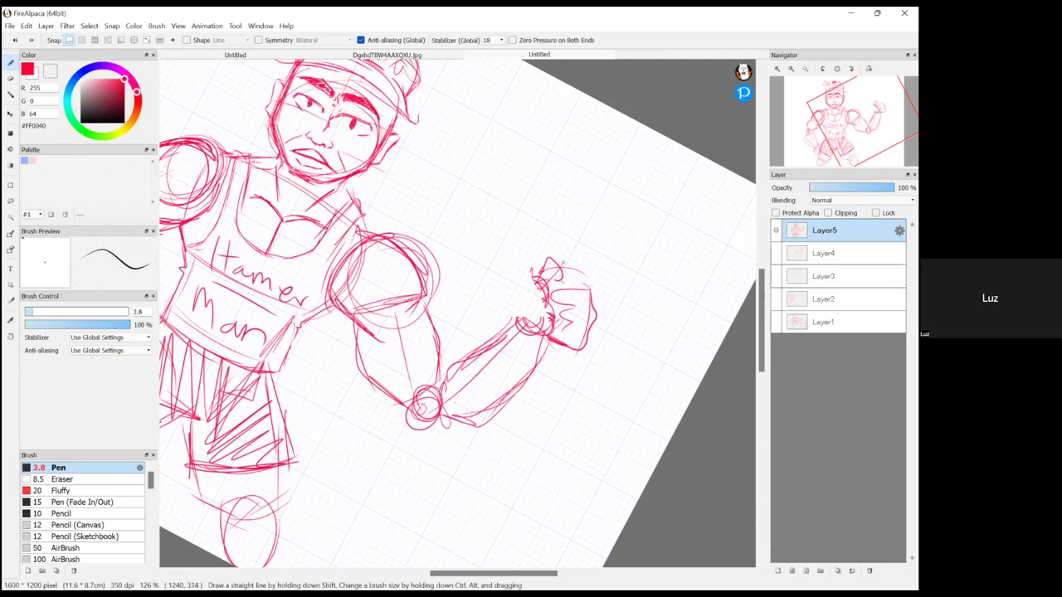
- Switch back to FireAlpaca from the desktop and connect the raised hand's thumb and palm to the wrist
{"action": "scroll", "coordinate": [614, 200], "scroll_direction": "down", "scroll_amount": 3}
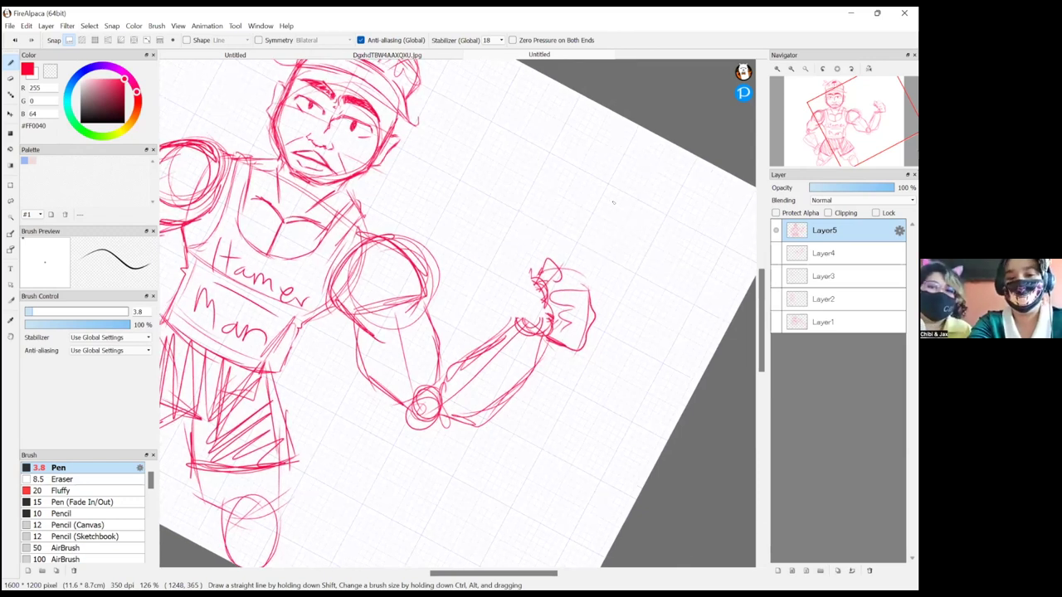
{"action": "scroll", "coordinate": [616, 200], "scroll_direction": "down", "scroll_amount": 1}
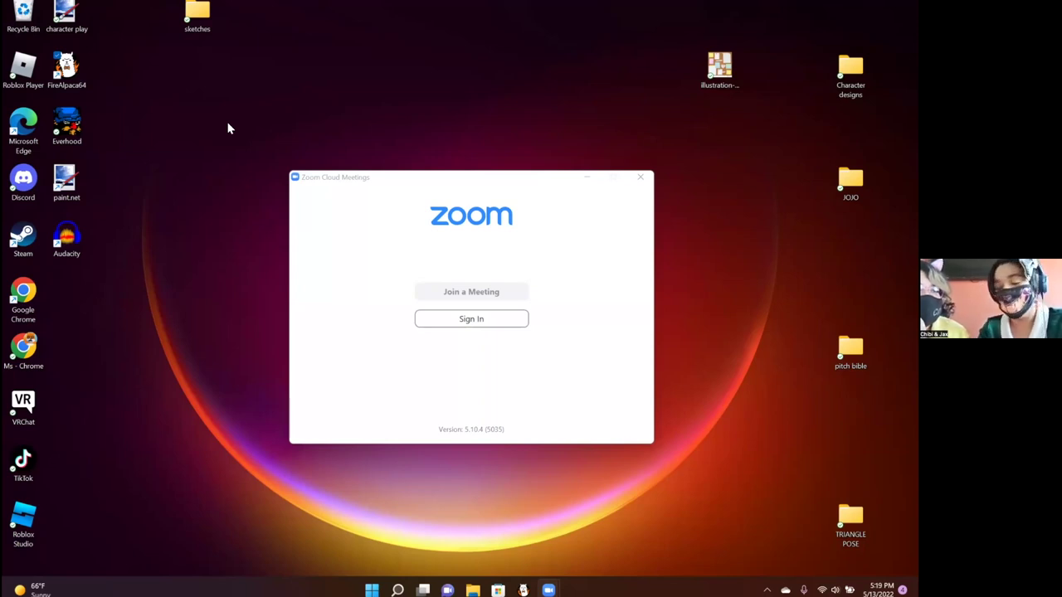
{"action": "left_click", "coordinate": [526, 590]}
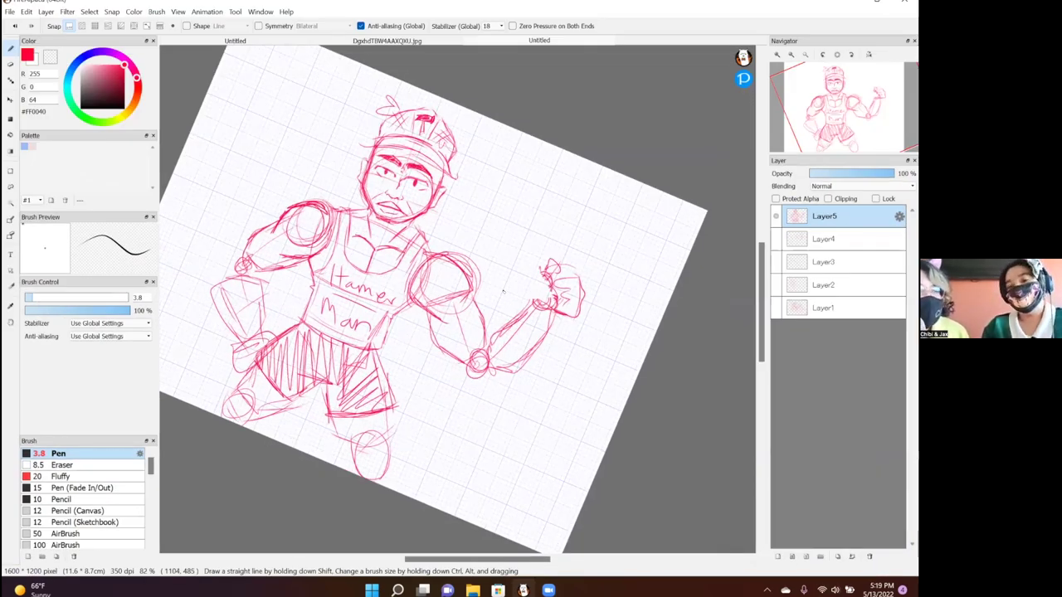
{"action": "scroll", "coordinate": [571, 130], "scroll_direction": "up", "scroll_amount": 3}
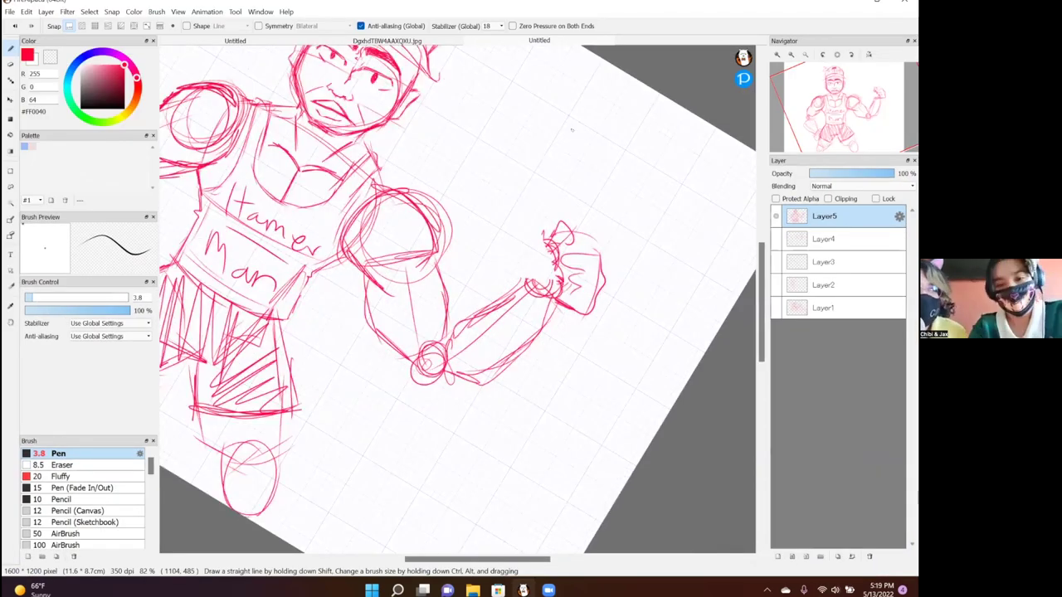
{"action": "scroll", "coordinate": [572, 130], "scroll_direction": "up", "scroll_amount": 3}
{"action": "mouse_move", "coordinate": [482, 307]}
{"action": "left_mouse_down"}
{"action": "mouse_move", "coordinate": [542, 224]}
{"action": "mouse_move", "coordinate": [558, 236]}
{"action": "mouse_move", "coordinate": [539, 247]}
{"action": "left_mouse_up"}
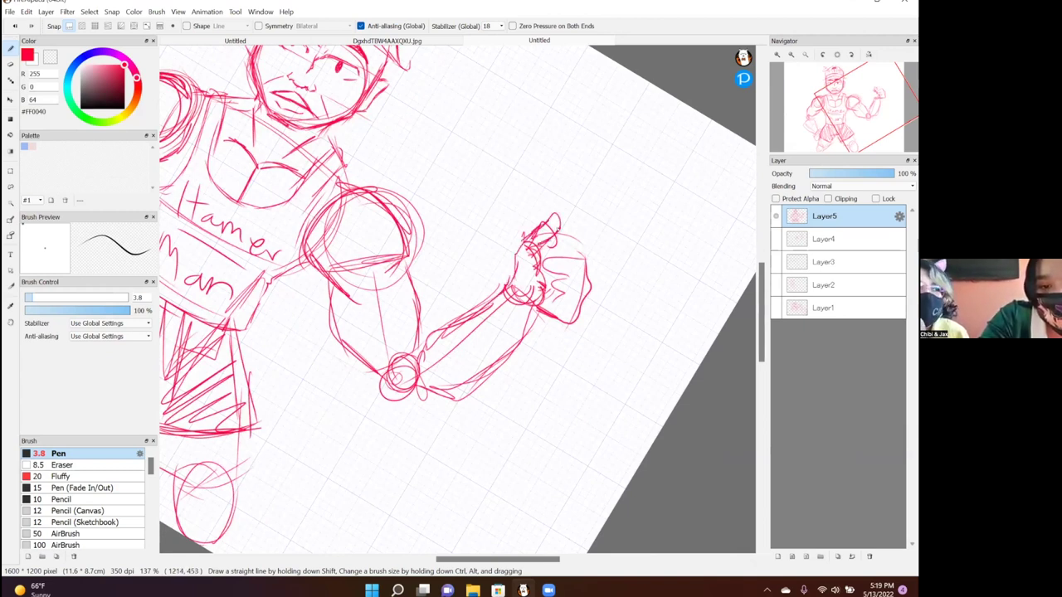
- Draw a long hammer handle passing through the raised fist, with fingers wrapped around it
{"action": "mouse_move", "coordinate": [545, 191]}
{"action": "left_mouse_down"}
{"action": "mouse_move", "coordinate": [544, 220]}
{"action": "mouse_move", "coordinate": [566, 231]}
{"action": "left_mouse_up"}
{"action": "mouse_move", "coordinate": [563, 205]}
{"action": "left_mouse_down"}
{"action": "mouse_move", "coordinate": [565, 269]}
{"action": "mouse_move", "coordinate": [549, 319]}
{"action": "mouse_move", "coordinate": [552, 342]}
{"action": "mouse_move", "coordinate": [573, 345]}
{"action": "left_mouse_up"}
{"action": "mouse_move", "coordinate": [554, 342]}
{"action": "left_mouse_down"}
{"action": "mouse_move", "coordinate": [570, 332]}
{"action": "mouse_move", "coordinate": [566, 242]}
{"action": "mouse_move", "coordinate": [549, 272]}
{"action": "mouse_move", "coordinate": [560, 256]}
{"action": "mouse_move", "coordinate": [566, 293]}
{"action": "mouse_move", "coordinate": [578, 294]}
{"action": "left_mouse_up"}
{"action": "left_click_drag", "start_coordinate": [566, 233], "coordinate": [560, 160]}
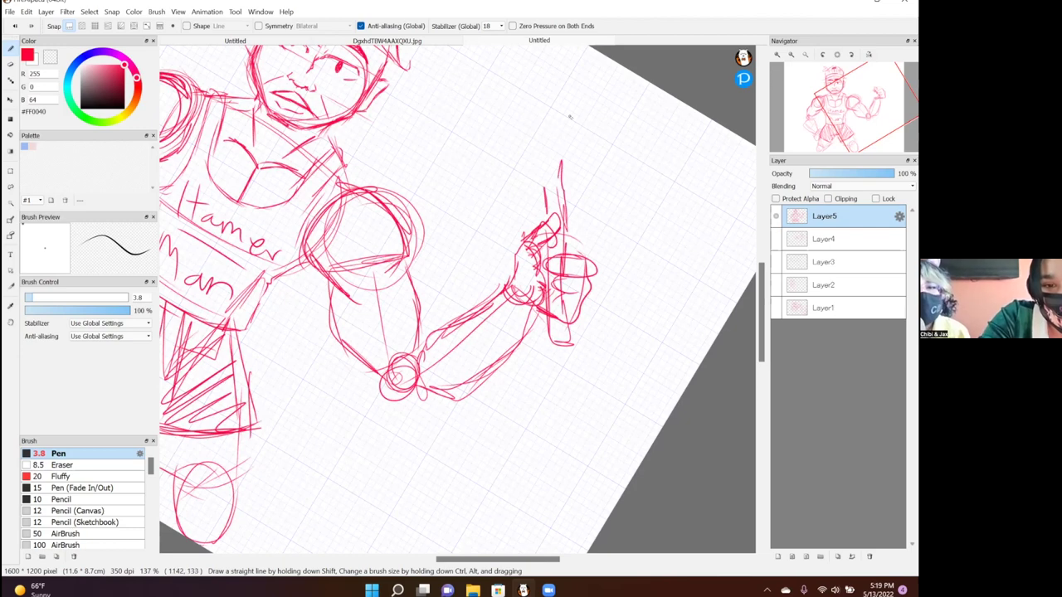
- Draw the hammer's neck at the end of the handle and a flared round striking face
{"action": "scroll", "coordinate": [491, 408], "scroll_direction": "down", "scroll_amount": 1}
{"action": "mouse_move", "coordinate": [483, 294]}
{"action": "left_mouse_down"}
{"action": "mouse_move", "coordinate": [469, 274]}
{"action": "mouse_move", "coordinate": [488, 260]}
{"action": "mouse_move", "coordinate": [476, 256]}
{"action": "mouse_move", "coordinate": [489, 260]}
{"action": "mouse_move", "coordinate": [447, 240]}
{"action": "mouse_move", "coordinate": [466, 271]}
{"action": "left_mouse_up"}
{"action": "mouse_move", "coordinate": [447, 240]}
{"action": "left_mouse_down"}
{"action": "mouse_move", "coordinate": [466, 230]}
{"action": "mouse_move", "coordinate": [480, 256]}
{"action": "mouse_move", "coordinate": [474, 202]}
{"action": "mouse_move", "coordinate": [514, 263]}
{"action": "mouse_move", "coordinate": [496, 213]}
{"action": "left_mouse_up"}
{"action": "left_click_drag", "start_coordinate": [478, 252], "coordinate": [509, 258]}
{"action": "mouse_move", "coordinate": [471, 230]}
{"action": "left_mouse_down"}
{"action": "mouse_move", "coordinate": [488, 207]}
{"action": "mouse_move", "coordinate": [494, 217]}
{"action": "left_mouse_up"}
{"action": "left_click_drag", "start_coordinate": [510, 241], "coordinate": [496, 207]}
- Draw the hammer's curved, split claw opposite the striking face
{"action": "left_click_drag", "start_coordinate": [457, 241], "coordinate": [422, 273]}
{"action": "left_click_drag", "start_coordinate": [439, 240], "coordinate": [406, 307]}
{"action": "mouse_move", "coordinate": [422, 264]}
{"action": "left_mouse_down"}
{"action": "mouse_move", "coordinate": [407, 305]}
{"action": "mouse_move", "coordinate": [432, 283]}
{"action": "mouse_move", "coordinate": [431, 320]}
{"action": "mouse_move", "coordinate": [444, 276]}
{"action": "mouse_move", "coordinate": [465, 266]}
{"action": "mouse_move", "coordinate": [434, 333]}
{"action": "mouse_move", "coordinate": [436, 276]}
{"action": "left_mouse_up"}
{"action": "left_click_drag", "start_coordinate": [412, 322], "coordinate": [454, 238]}
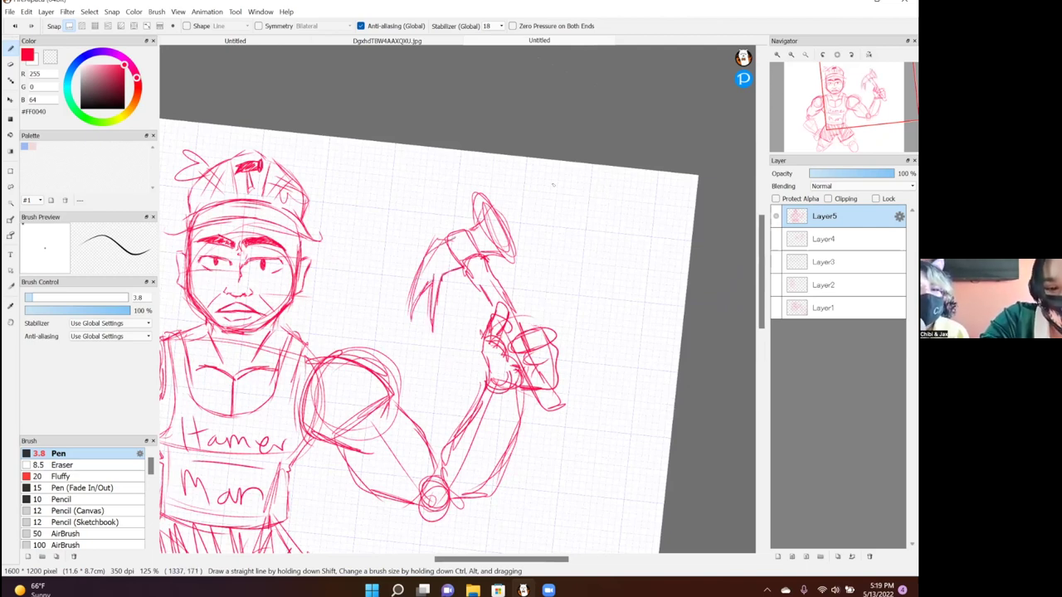
- Draw a diagonal strap across the tank top from the raised arm's shoulder to the opposite side of the waist
{"action": "scroll", "coordinate": [553, 184], "scroll_direction": "down", "scroll_amount": 3}
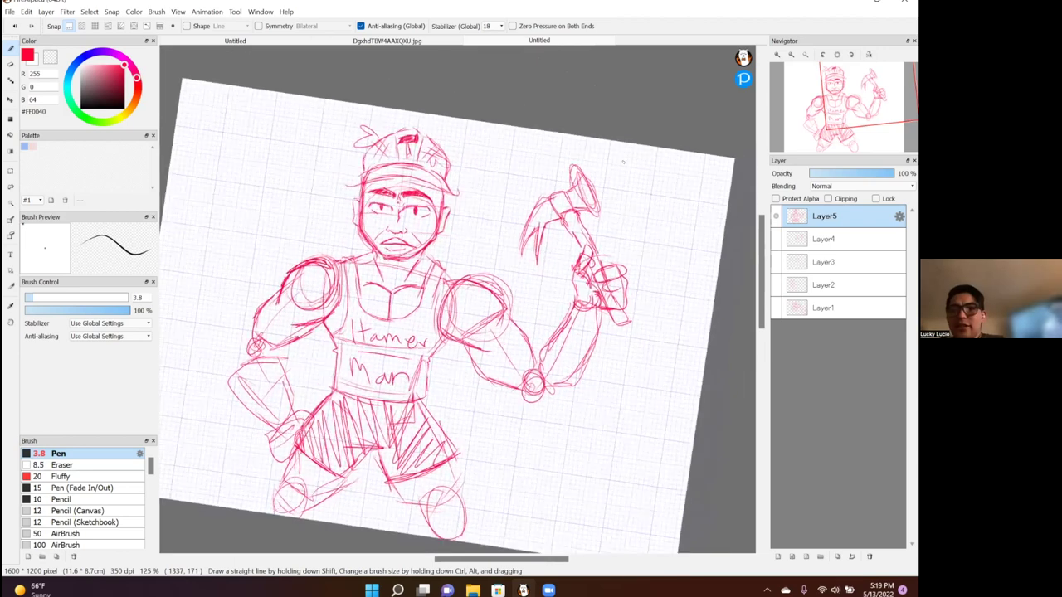
{"action": "scroll", "coordinate": [623, 162], "scroll_direction": "up", "scroll_amount": 2}
{"action": "scroll", "coordinate": [549, 256], "scroll_direction": "down", "scroll_amount": 1}
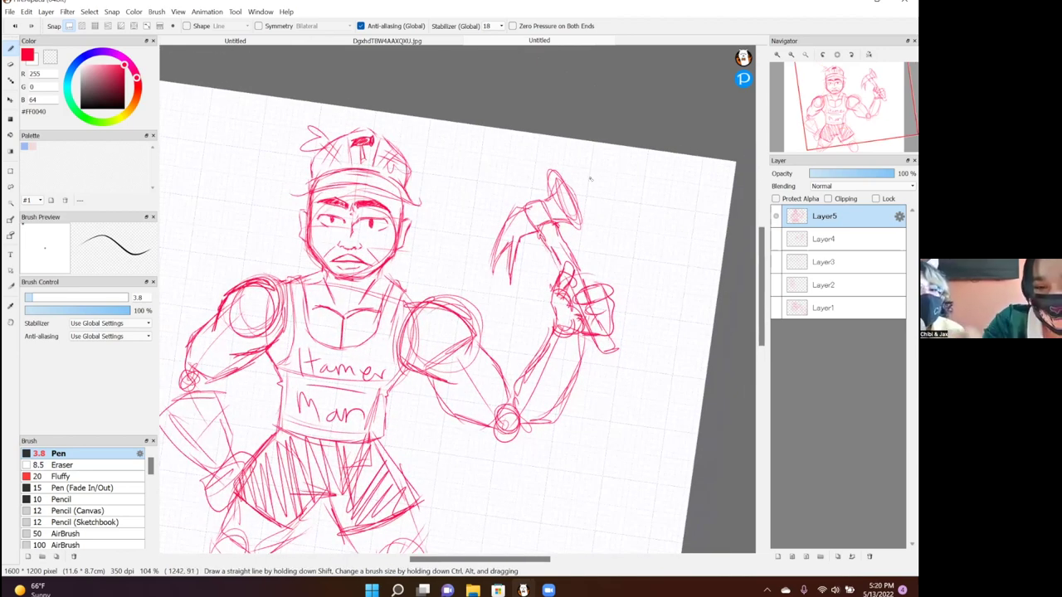
{"action": "mouse_move", "coordinate": [411, 311]}
{"action": "left_mouse_down"}
{"action": "mouse_move", "coordinate": [383, 350]}
{"action": "mouse_move", "coordinate": [279, 441]}
{"action": "left_mouse_up"}
{"action": "left_click_drag", "start_coordinate": [420, 309], "coordinate": [365, 400]}
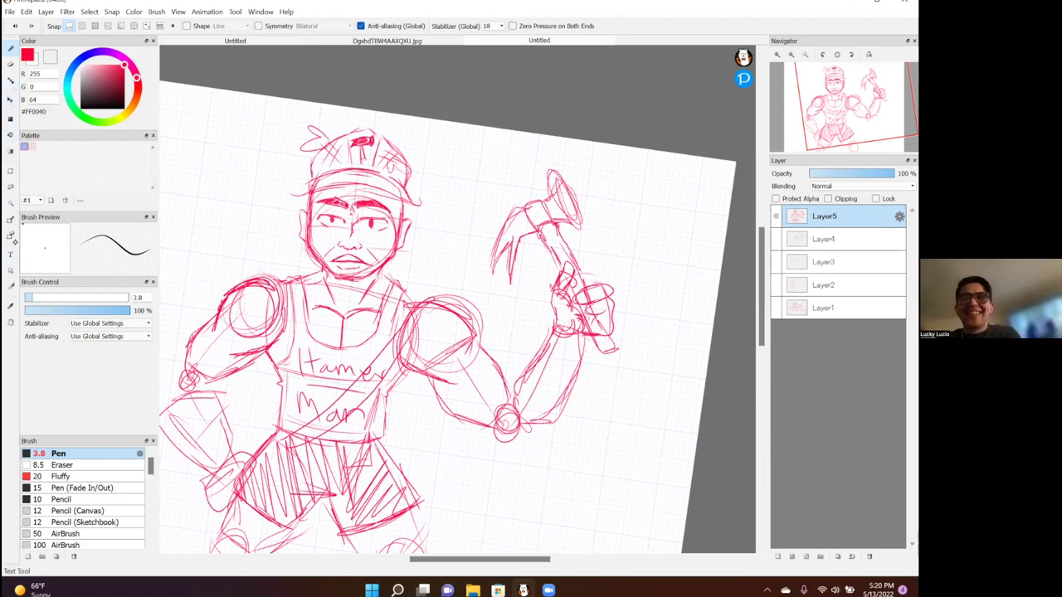
- Erase the shirt lettering inside the diagonal strap and redraw both strap edges from shoulder to waist
{"action": "left_click", "coordinate": [12, 66]}
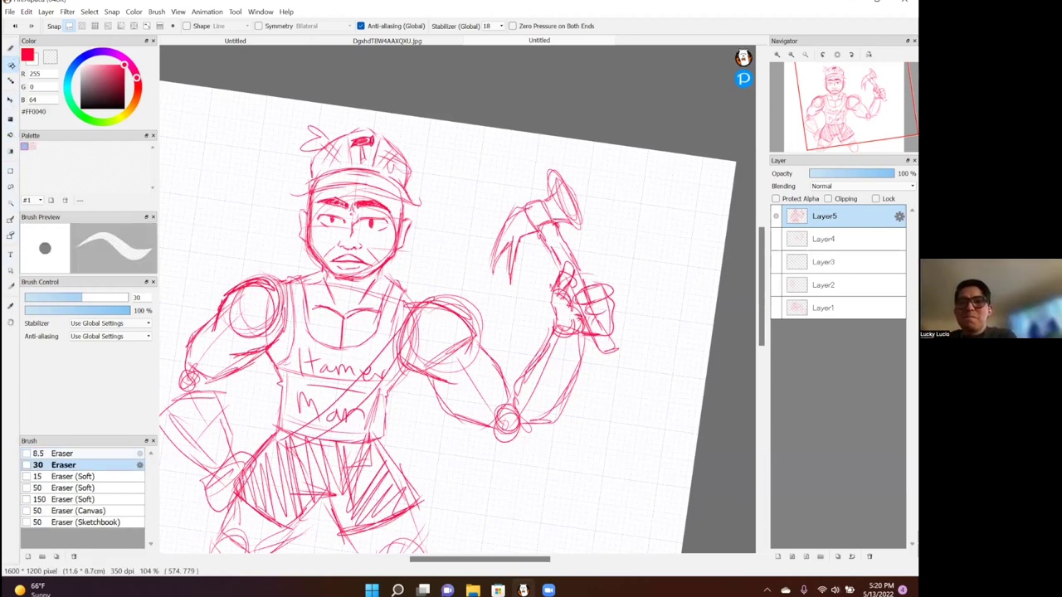
{"action": "mouse_move", "coordinate": [382, 367]}
{"action": "left_mouse_down"}
{"action": "mouse_move", "coordinate": [409, 329]}
{"action": "mouse_move", "coordinate": [337, 420]}
{"action": "mouse_move", "coordinate": [377, 370]}
{"action": "mouse_move", "coordinate": [304, 436]}
{"action": "mouse_move", "coordinate": [413, 318]}
{"action": "mouse_move", "coordinate": [397, 320]}
{"action": "left_mouse_up"}
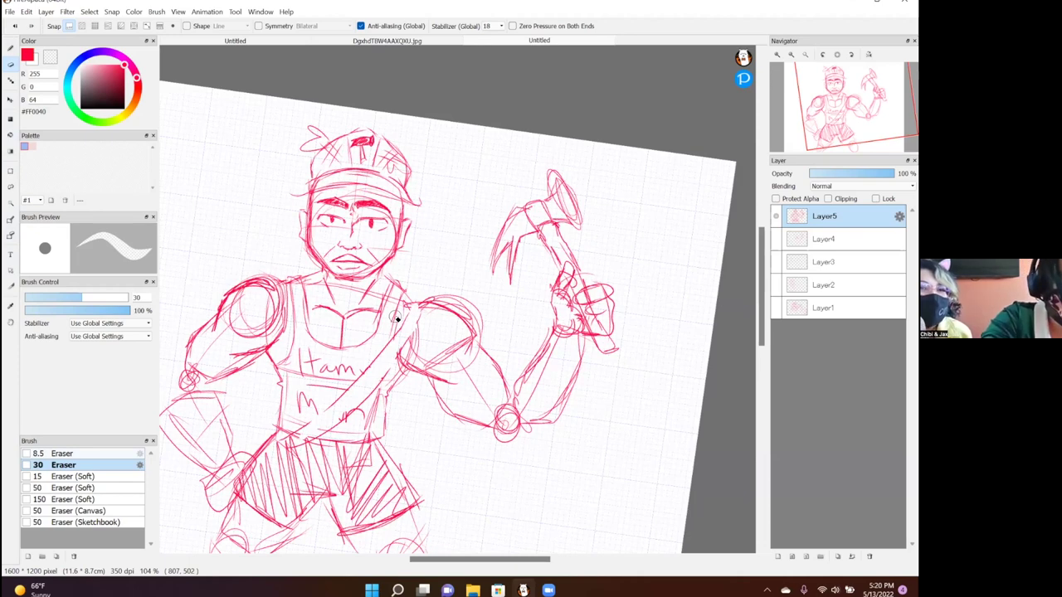
{"action": "key", "text": "b"}
{"action": "mouse_move", "coordinate": [375, 384]}
{"action": "left_mouse_down"}
{"action": "mouse_move", "coordinate": [402, 359]}
{"action": "mouse_move", "coordinate": [417, 318]}
{"action": "left_mouse_up"}
{"action": "mouse_move", "coordinate": [397, 357]}
{"action": "left_mouse_down"}
{"action": "mouse_move", "coordinate": [425, 302]}
{"action": "mouse_move", "coordinate": [292, 436]}
{"action": "mouse_move", "coordinate": [313, 432]}
{"action": "left_mouse_up"}
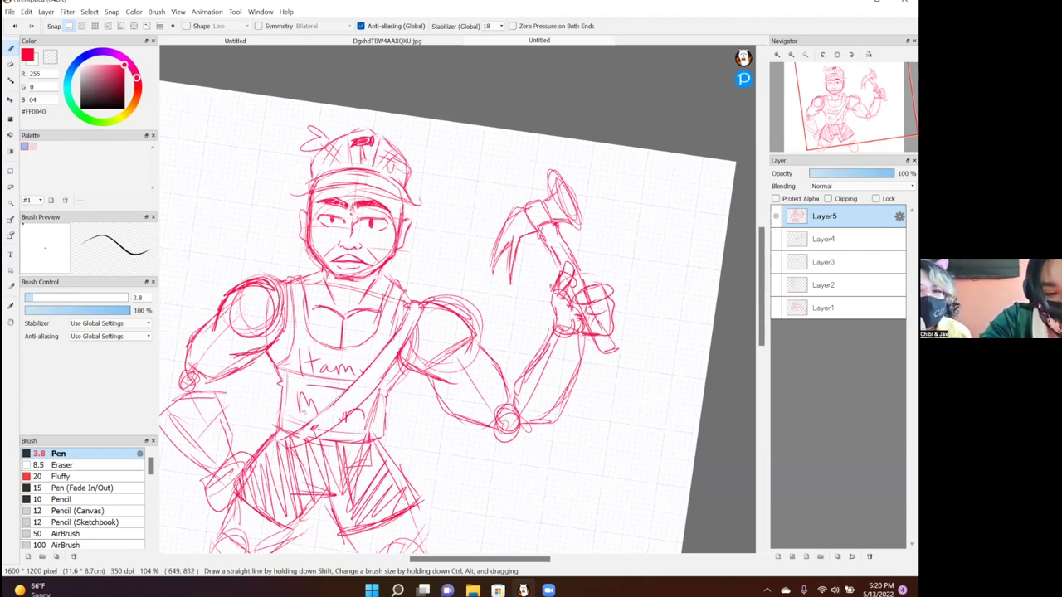
{"action": "scroll", "coordinate": [409, 108], "scroll_direction": "up", "scroll_amount": 1}
{"action": "scroll", "coordinate": [406, 106], "scroll_direction": "down", "scroll_amount": 1}
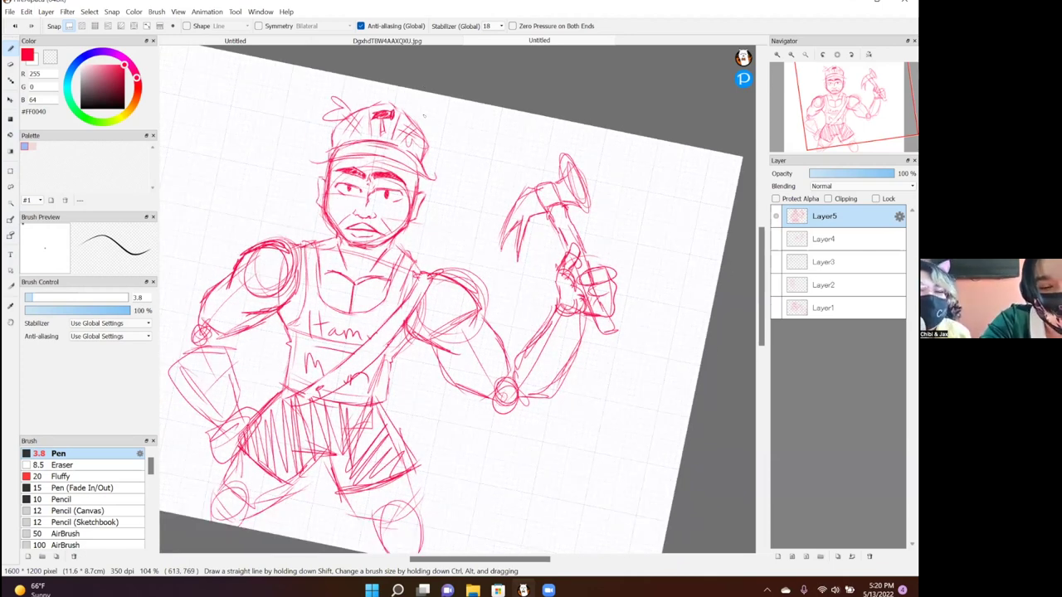
- Draw a row of small nails along the diagonal strap from the waist up towards the shoulder
{"action": "scroll", "coordinate": [424, 115], "scroll_direction": "up", "scroll_amount": 2}
{"action": "scroll", "coordinate": [421, 308], "scroll_direction": "up", "scroll_amount": 2}
{"action": "mouse_move", "coordinate": [252, 333]}
{"action": "left_mouse_down"}
{"action": "mouse_move", "coordinate": [264, 342]}
{"action": "mouse_move", "coordinate": [287, 304]}
{"action": "mouse_move", "coordinate": [286, 316]}
{"action": "mouse_move", "coordinate": [296, 310]}
{"action": "mouse_move", "coordinate": [286, 314]}
{"action": "mouse_move", "coordinate": [304, 278]}
{"action": "mouse_move", "coordinate": [305, 290]}
{"action": "left_mouse_up"}
{"action": "mouse_move", "coordinate": [299, 290]}
{"action": "left_mouse_down"}
{"action": "mouse_move", "coordinate": [326, 255]}
{"action": "mouse_move", "coordinate": [328, 270]}
{"action": "mouse_move", "coordinate": [336, 261]}
{"action": "mouse_move", "coordinate": [343, 238]}
{"action": "left_mouse_up"}
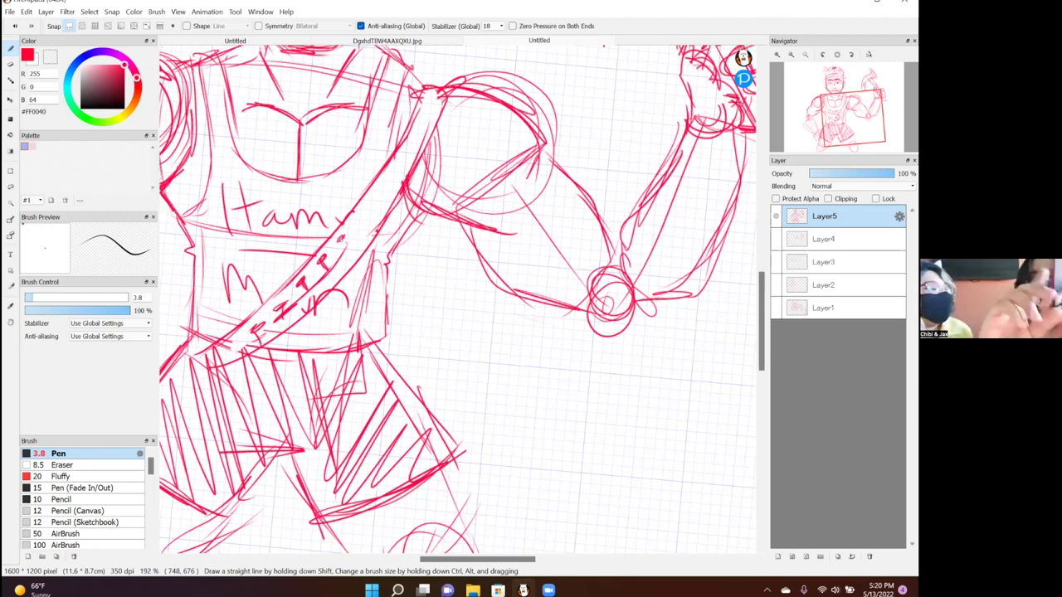
{"action": "left_click_drag", "start_coordinate": [349, 234], "coordinate": [349, 247]}
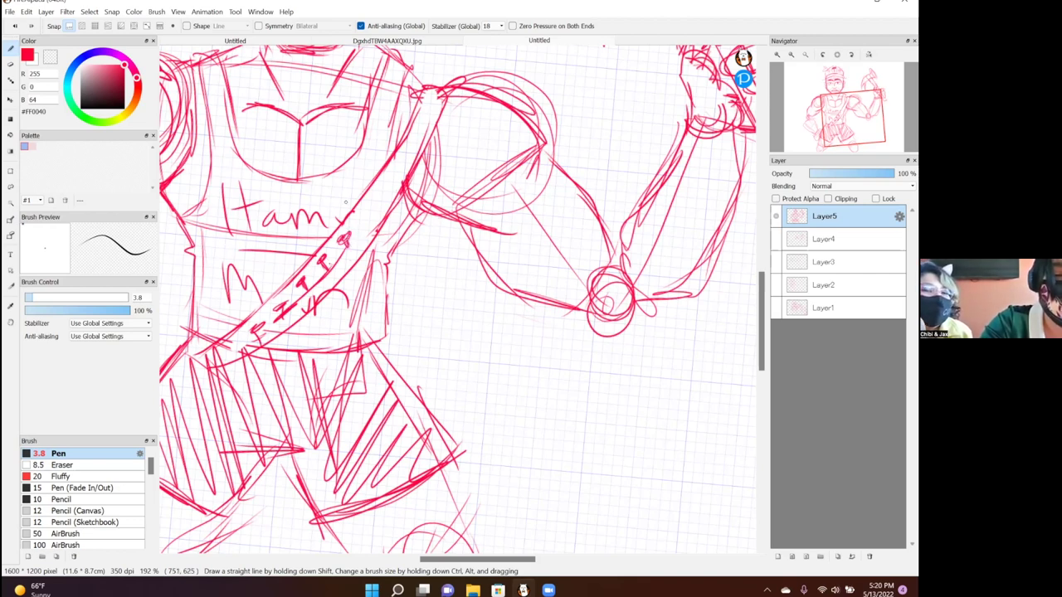
{"action": "mouse_move", "coordinate": [360, 211]}
{"action": "left_mouse_down"}
{"action": "mouse_move", "coordinate": [371, 206]}
{"action": "mouse_move", "coordinate": [369, 219]}
{"action": "mouse_move", "coordinate": [342, 247]}
{"action": "left_mouse_up"}
{"action": "mouse_move", "coordinate": [376, 186]}
{"action": "left_mouse_down"}
{"action": "mouse_move", "coordinate": [385, 180]}
{"action": "mouse_move", "coordinate": [377, 213]}
{"action": "mouse_move", "coordinate": [388, 194]}
{"action": "left_mouse_up"}
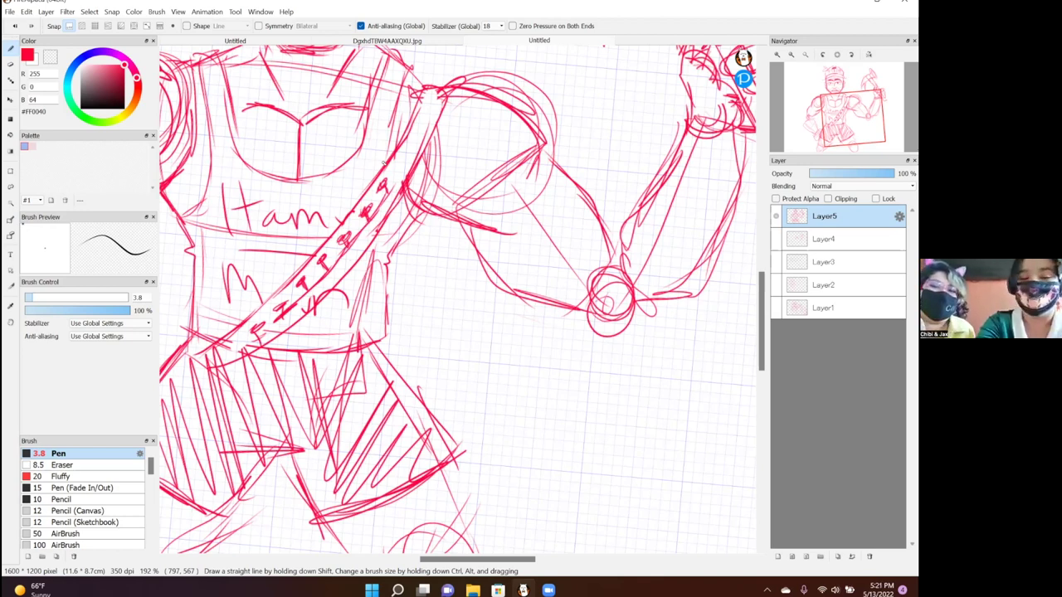
{"action": "scroll", "coordinate": [552, 176], "scroll_direction": "down", "scroll_amount": 3}
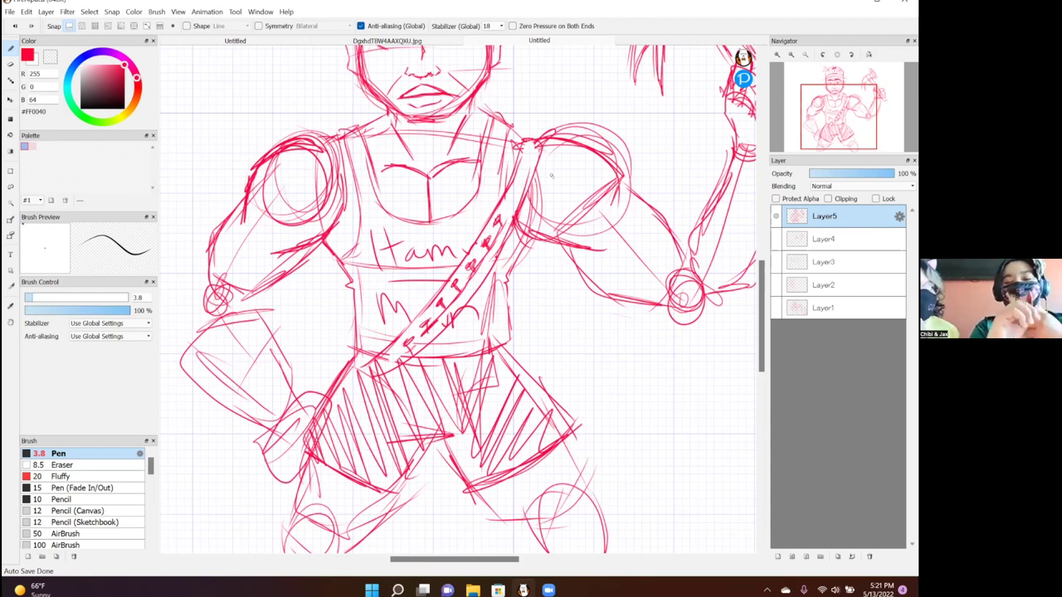
{"action": "scroll", "coordinate": [458, 299], "scroll_direction": "down", "scroll_amount": 4}
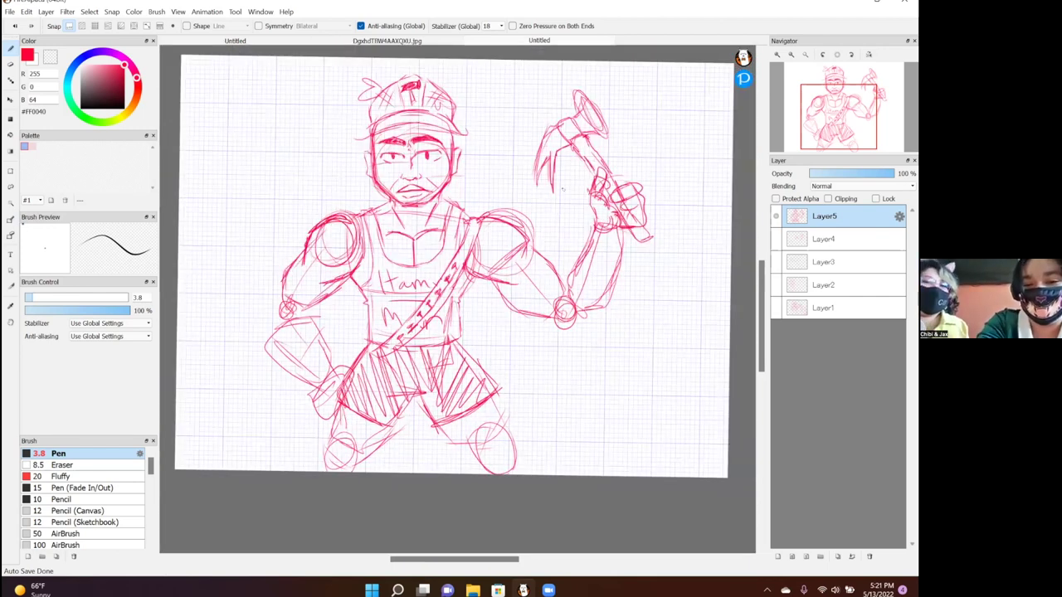
- Outline the forearm of the lowered arm and draw its hand with fingers resting at the hip
{"action": "scroll", "coordinate": [465, 365], "scroll_direction": "up", "scroll_amount": 4}
{"action": "mouse_move", "coordinate": [207, 240]}
{"action": "left_mouse_down"}
{"action": "mouse_move", "coordinate": [219, 280]}
{"action": "mouse_move", "coordinate": [245, 276]}
{"action": "mouse_move", "coordinate": [199, 291]}
{"action": "mouse_move", "coordinate": [245, 294]}
{"action": "mouse_move", "coordinate": [275, 395]}
{"action": "left_mouse_up"}
{"action": "mouse_move", "coordinate": [211, 298]}
{"action": "left_mouse_down"}
{"action": "mouse_move", "coordinate": [189, 334]}
{"action": "mouse_move", "coordinate": [206, 360]}
{"action": "mouse_move", "coordinate": [271, 402]}
{"action": "mouse_move", "coordinate": [276, 388]}
{"action": "mouse_move", "coordinate": [270, 434]}
{"action": "left_mouse_up"}
{"action": "left_click_drag", "start_coordinate": [277, 383], "coordinate": [307, 384]}
{"action": "mouse_move", "coordinate": [286, 440]}
{"action": "left_mouse_down"}
{"action": "mouse_move", "coordinate": [306, 391]}
{"action": "mouse_move", "coordinate": [290, 379]}
{"action": "left_mouse_up"}
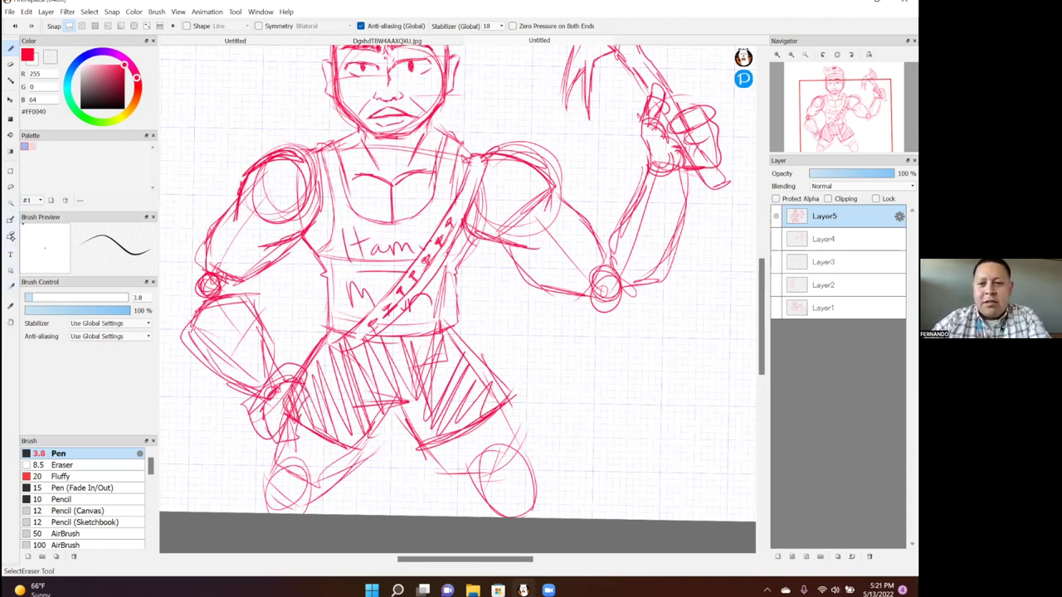
- Erase the rough construction lines in and around the hand at the hip
{"action": "left_click", "coordinate": [10, 65]}
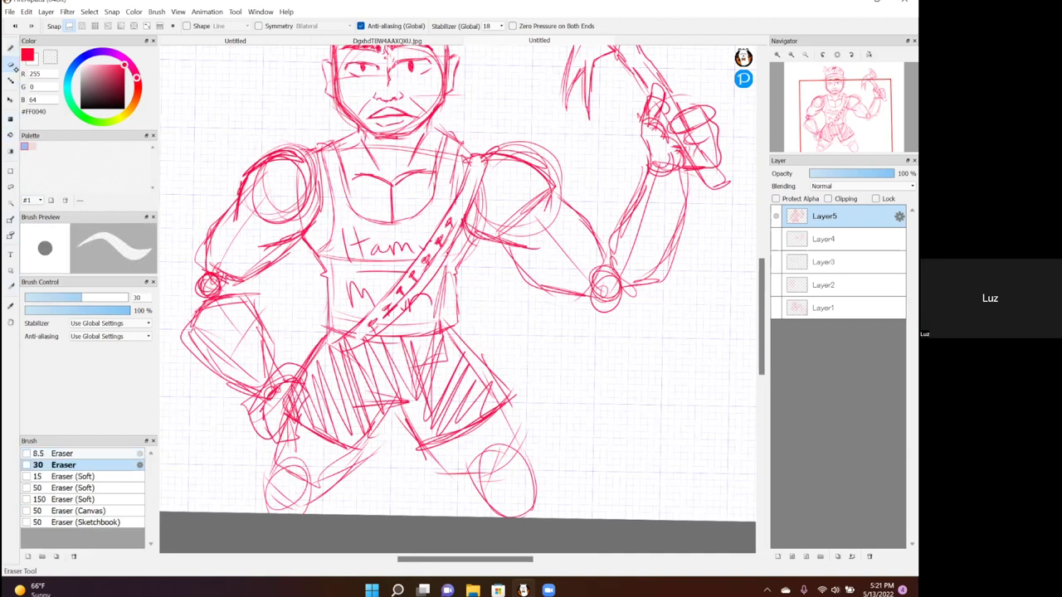
{"action": "mouse_move", "coordinate": [284, 407]}
{"action": "left_mouse_down"}
{"action": "mouse_move", "coordinate": [291, 396]}
{"action": "mouse_move", "coordinate": [284, 419]}
{"action": "mouse_move", "coordinate": [293, 387]}
{"action": "mouse_move", "coordinate": [261, 435]}
{"action": "left_mouse_up"}
{"action": "left_click_drag", "start_coordinate": [289, 361], "coordinate": [291, 358]}
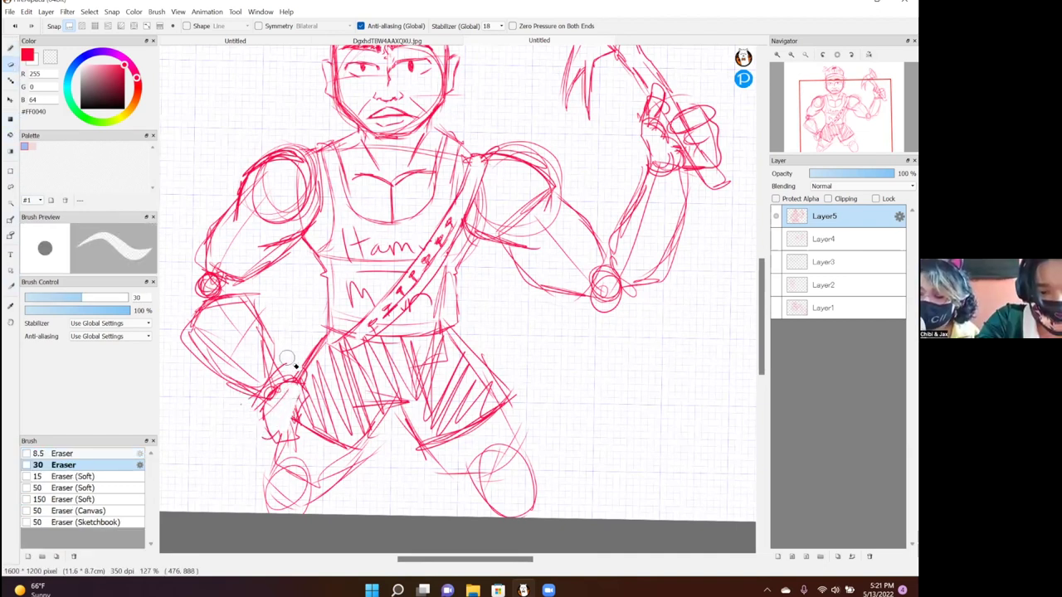
{"action": "mouse_move", "coordinate": [289, 408]}
{"action": "left_mouse_down"}
{"action": "mouse_move", "coordinate": [291, 427]}
{"action": "mouse_move", "coordinate": [276, 419]}
{"action": "left_mouse_up"}
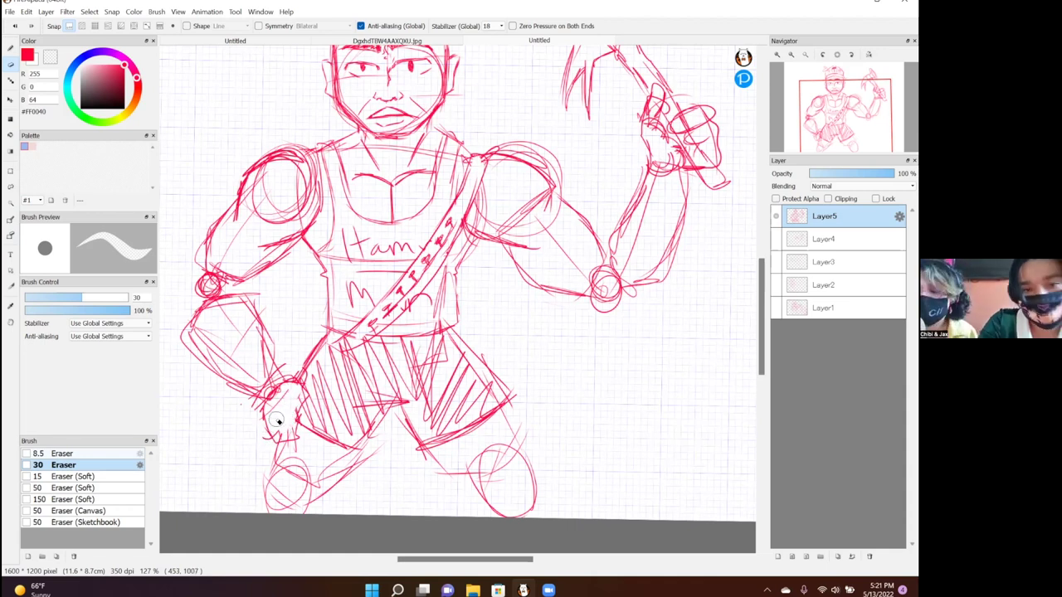
- Add a contour line to the lowered forearm and scribble in the joint circles of both elbows
{"action": "key", "text": "b"}
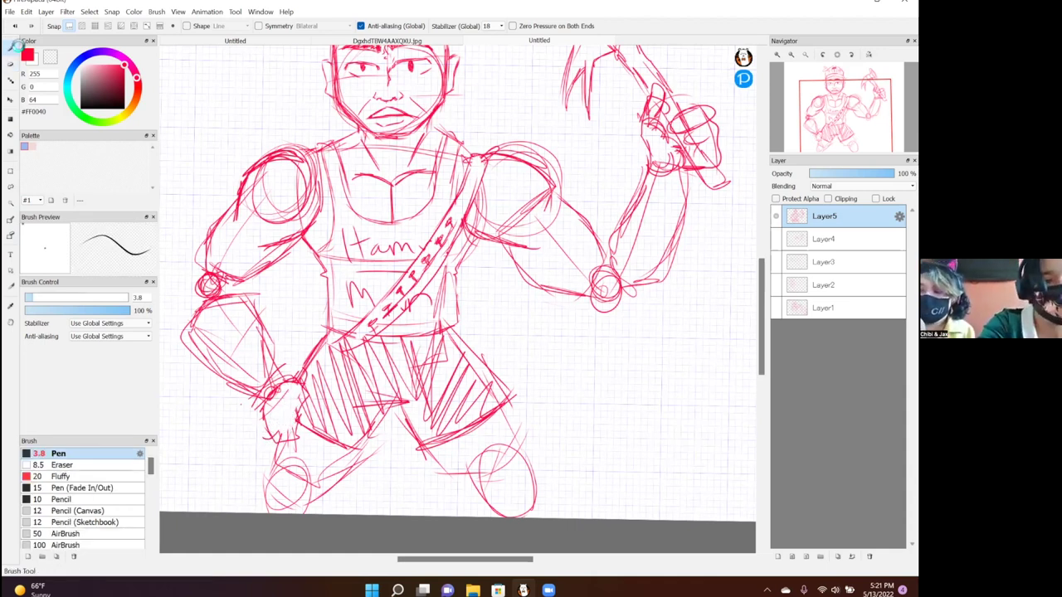
{"action": "left_click_drag", "start_coordinate": [235, 313], "coordinate": [254, 369]}
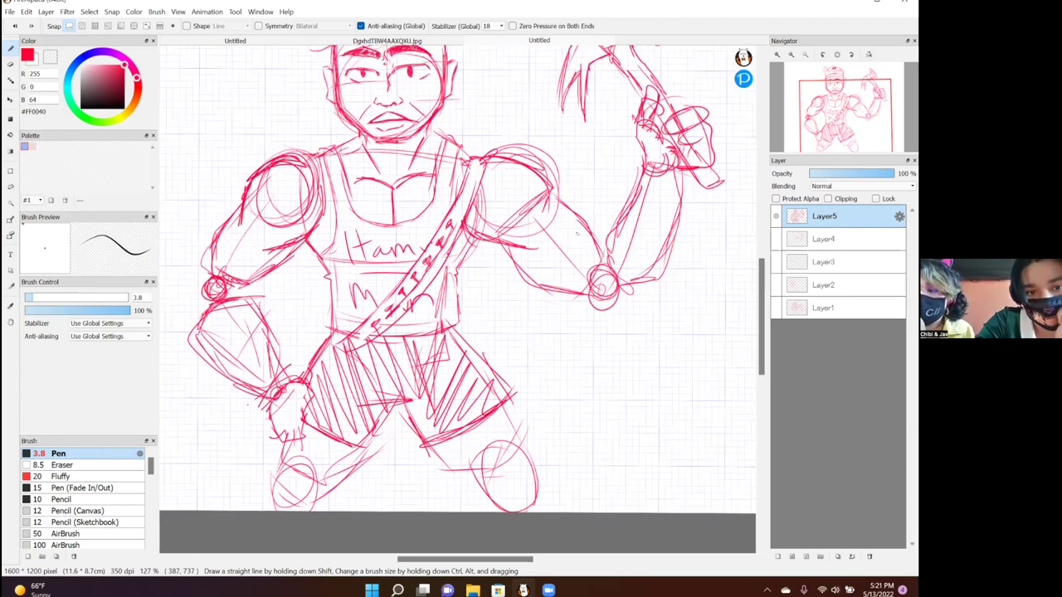
{"action": "scroll", "coordinate": [578, 233], "scroll_direction": "down", "scroll_amount": 1}
{"action": "left_click_drag", "start_coordinate": [595, 268], "coordinate": [599, 287]}
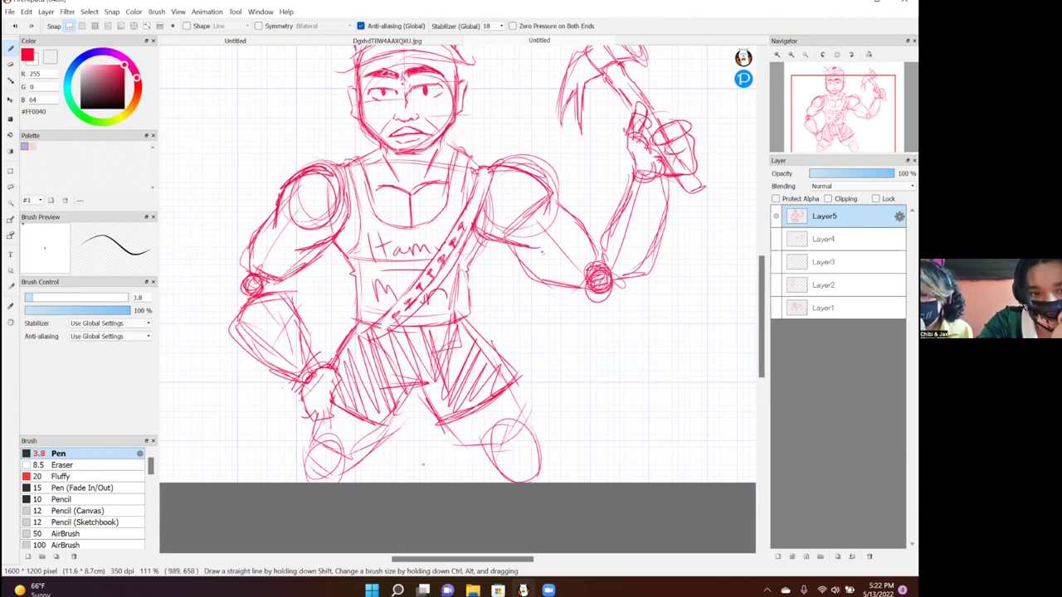
{"action": "left_click_drag", "start_coordinate": [248, 280], "coordinate": [257, 283]}
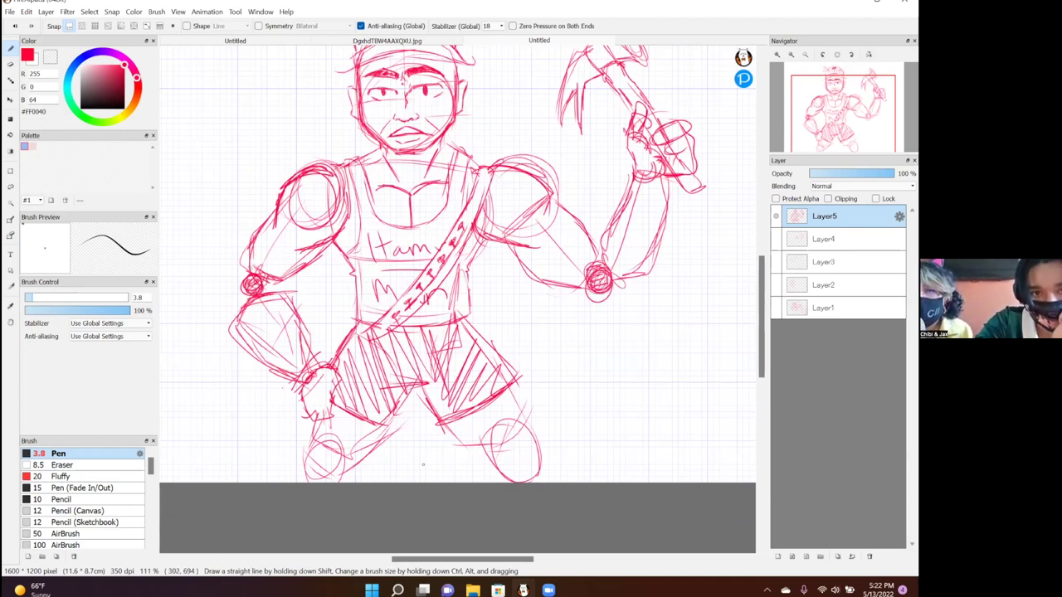
- Firm up the thigh outline below the hip hand and scribble in that leg's knee joint
{"action": "scroll", "coordinate": [511, 330], "scroll_direction": "down", "scroll_amount": 1}
{"action": "left_click_drag", "start_coordinate": [325, 422], "coordinate": [317, 443]}
{"action": "left_click_drag", "start_coordinate": [317, 452], "coordinate": [353, 454]}
{"action": "left_click_drag", "start_coordinate": [354, 454], "coordinate": [388, 424]}
{"action": "left_click_drag", "start_coordinate": [362, 447], "coordinate": [392, 425]}
{"action": "mouse_move", "coordinate": [319, 452]}
{"action": "left_mouse_down"}
{"action": "mouse_move", "coordinate": [335, 443]}
{"action": "mouse_move", "coordinate": [322, 462]}
{"action": "mouse_move", "coordinate": [332, 450]}
{"action": "left_mouse_up"}
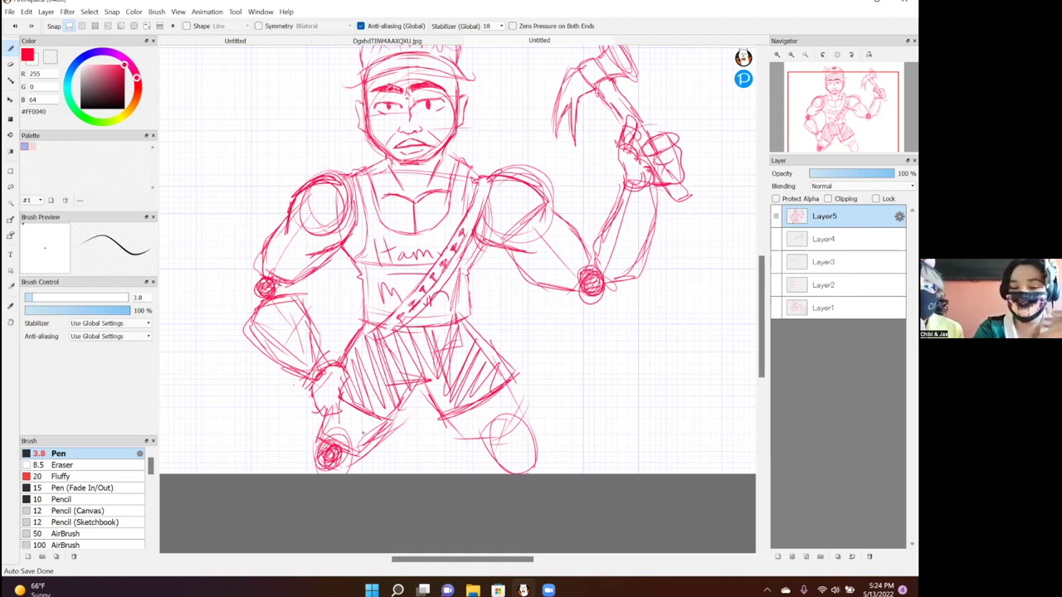
- Scribble in the other knee, outline its thigh, and start both lower legs at the canvas's bottom edge
{"action": "mouse_move", "coordinate": [518, 438]}
{"action": "left_mouse_down"}
{"action": "mouse_move", "coordinate": [498, 452]}
{"action": "mouse_move", "coordinate": [527, 442]}
{"action": "mouse_move", "coordinate": [503, 452]}
{"action": "mouse_move", "coordinate": [524, 435]}
{"action": "mouse_move", "coordinate": [506, 433]}
{"action": "mouse_move", "coordinate": [523, 450]}
{"action": "left_mouse_up"}
{"action": "mouse_move", "coordinate": [453, 419]}
{"action": "left_mouse_down"}
{"action": "mouse_move", "coordinate": [464, 438]}
{"action": "mouse_move", "coordinate": [497, 440]}
{"action": "left_mouse_up"}
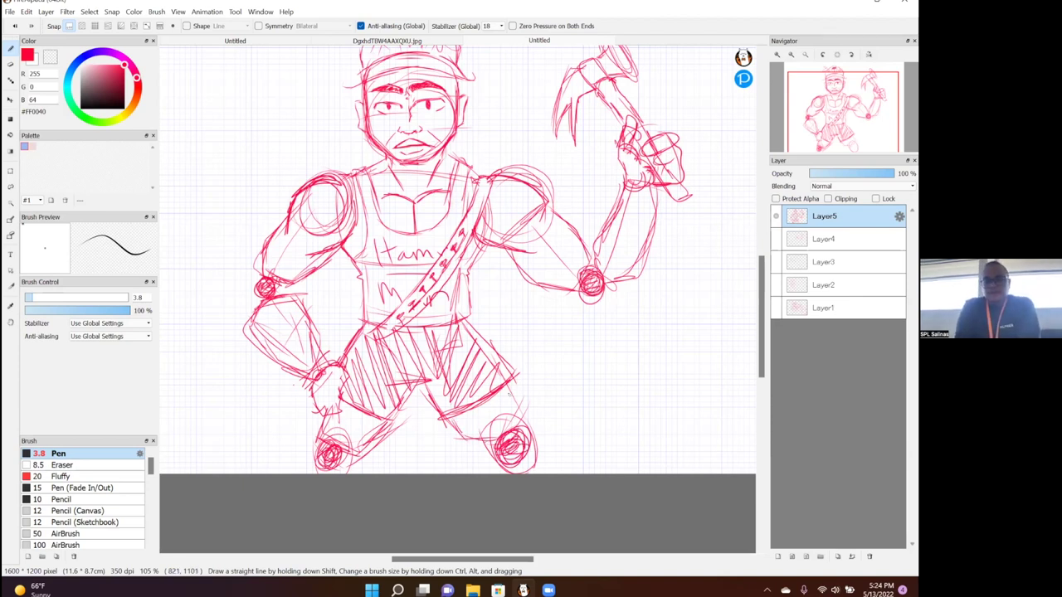
{"action": "mouse_move", "coordinate": [515, 379]}
{"action": "left_mouse_down"}
{"action": "mouse_move", "coordinate": [524, 440]}
{"action": "mouse_move", "coordinate": [496, 475]}
{"action": "mouse_move", "coordinate": [544, 473]}
{"action": "left_mouse_up"}
{"action": "mouse_move", "coordinate": [339, 461]}
{"action": "left_mouse_down"}
{"action": "mouse_move", "coordinate": [350, 473]}
{"action": "mouse_move", "coordinate": [308, 464]}
{"action": "mouse_move", "coordinate": [306, 474]}
{"action": "left_mouse_up"}
{"action": "left_click_drag", "start_coordinate": [525, 455], "coordinate": [507, 461]}
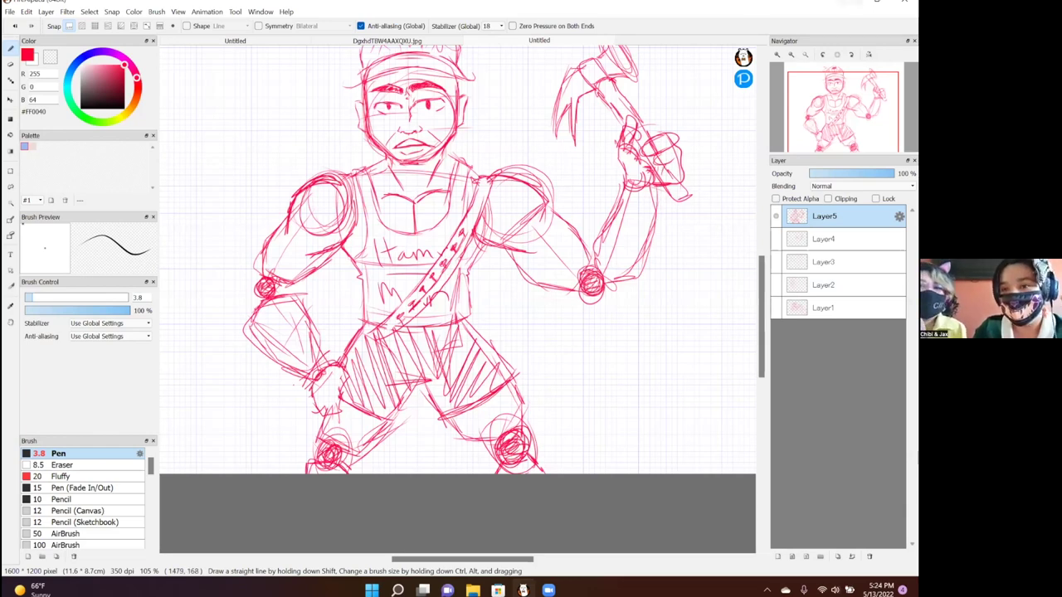
- Switch to File Explorer, open the MY ART folder inside Character designs, and view the funart image
{"action": "left_click", "coordinate": [850, 2]}
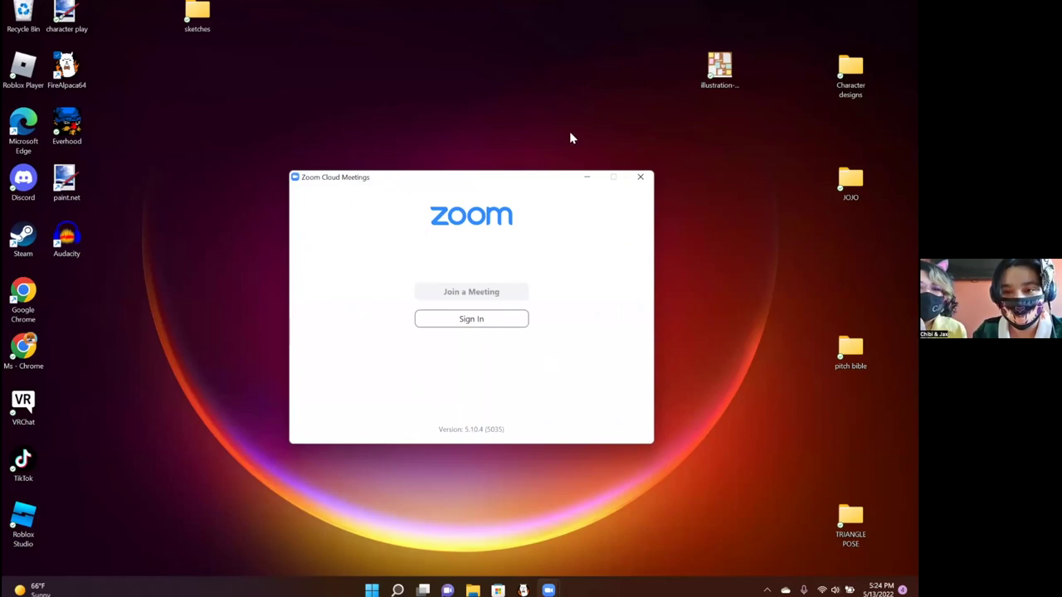
{"action": "double_click", "coordinate": [850, 73]}
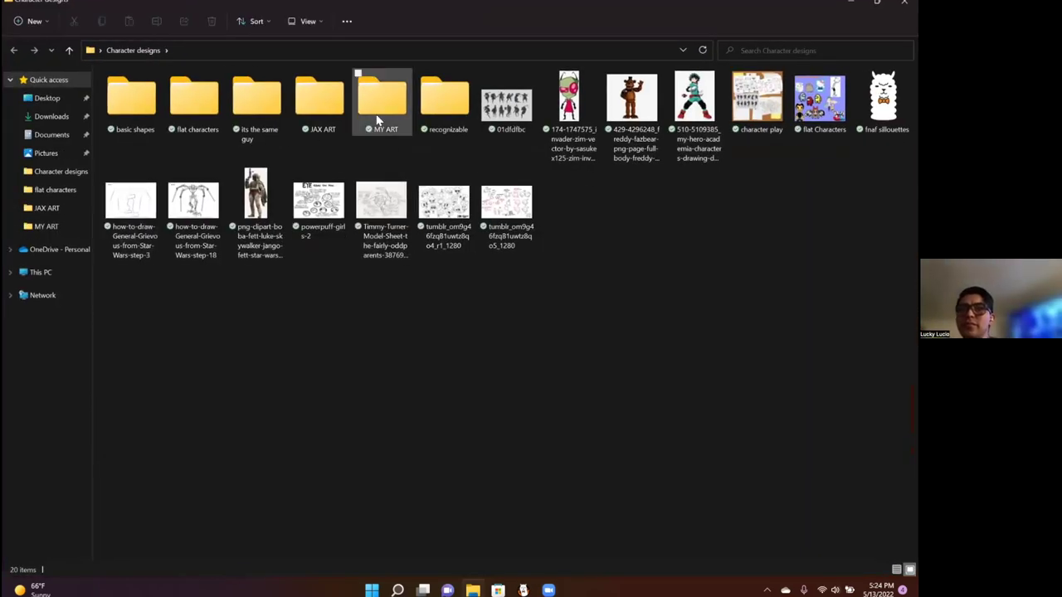
{"action": "double_click", "coordinate": [378, 119]}
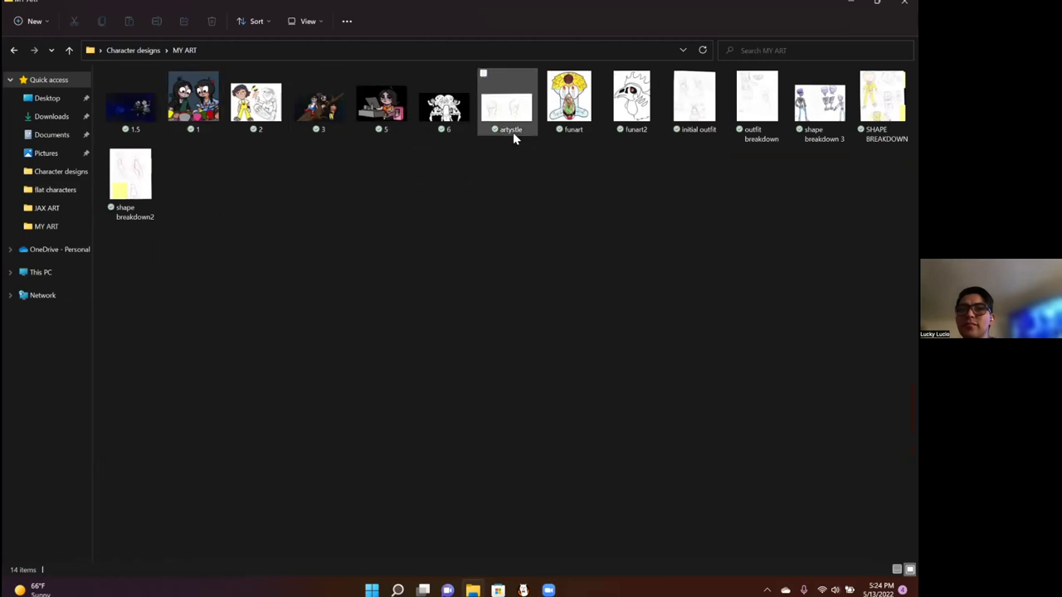
{"action": "double_click", "coordinate": [570, 104]}
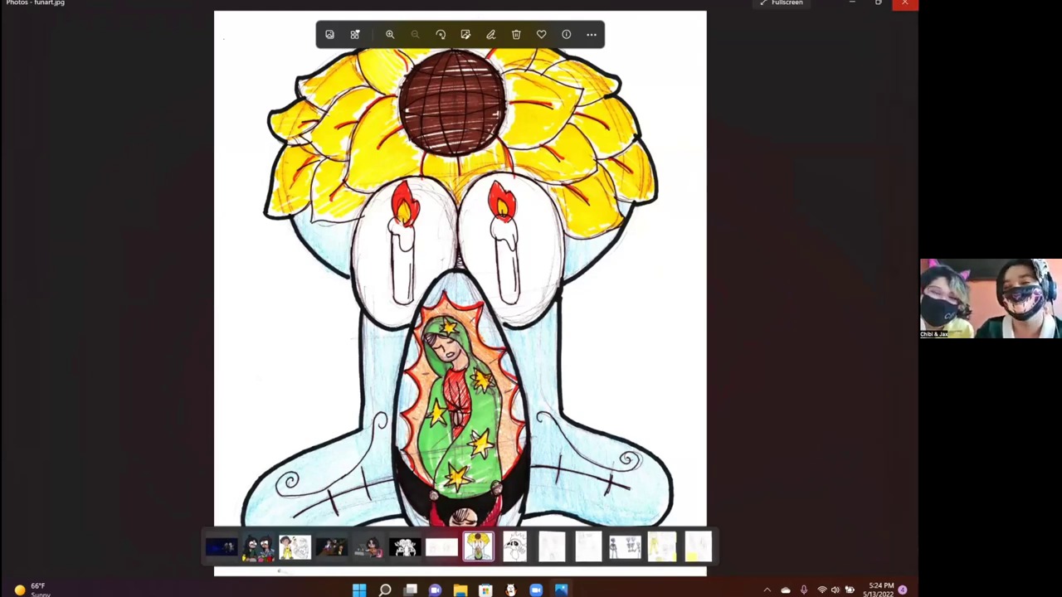
{"action": "left_click", "coordinate": [904, 3]}
- View the images shape breakdown 3 and SHAPE BREAKDOWN, then return to the MY ART folder
{"action": "double_click", "coordinate": [821, 102]}
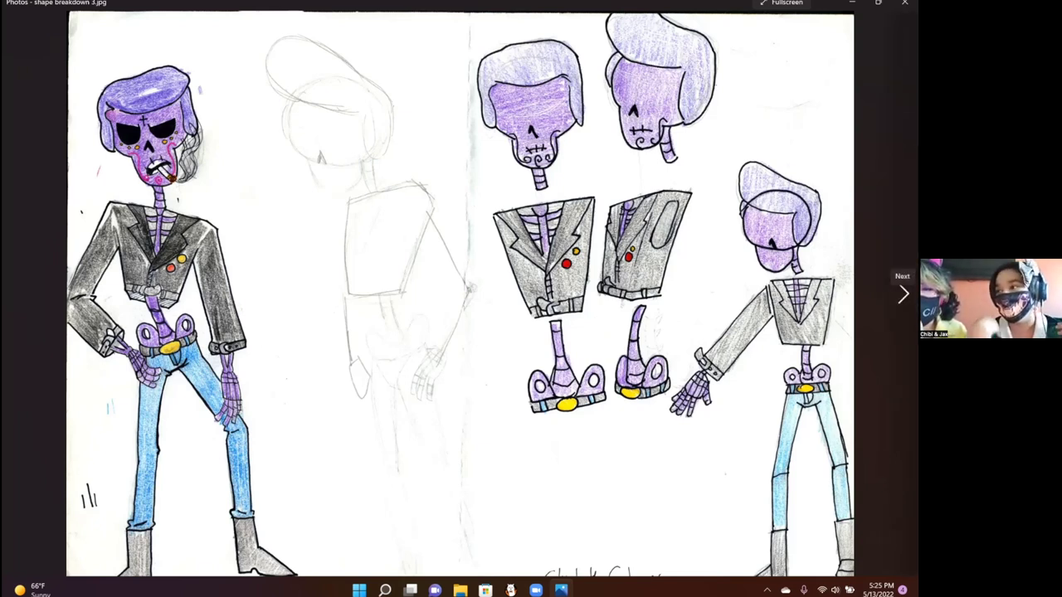
{"action": "left_click", "coordinate": [902, 294]}
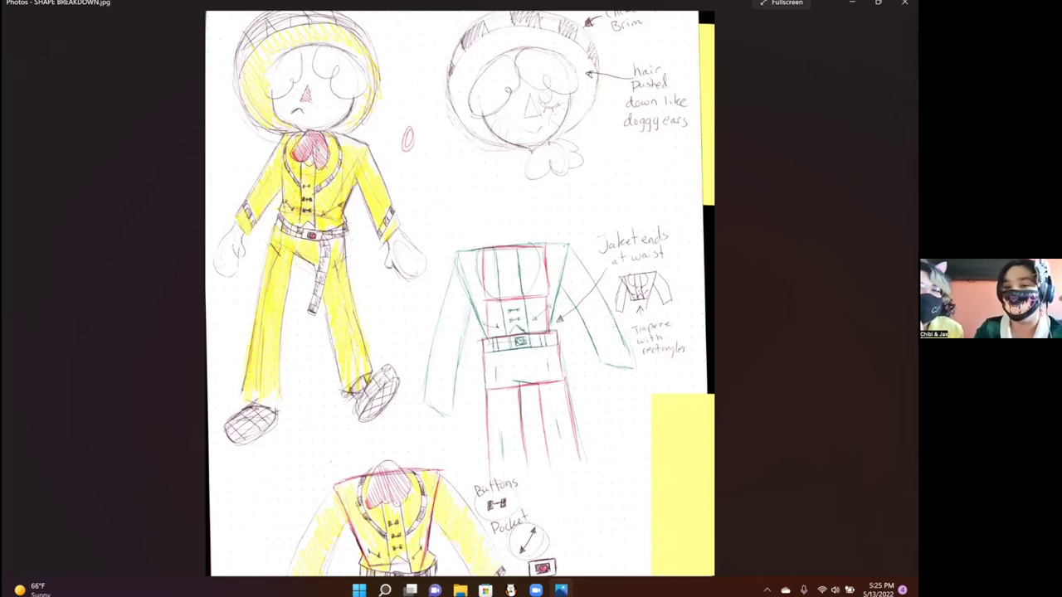
{"action": "left_click", "coordinate": [904, 4]}
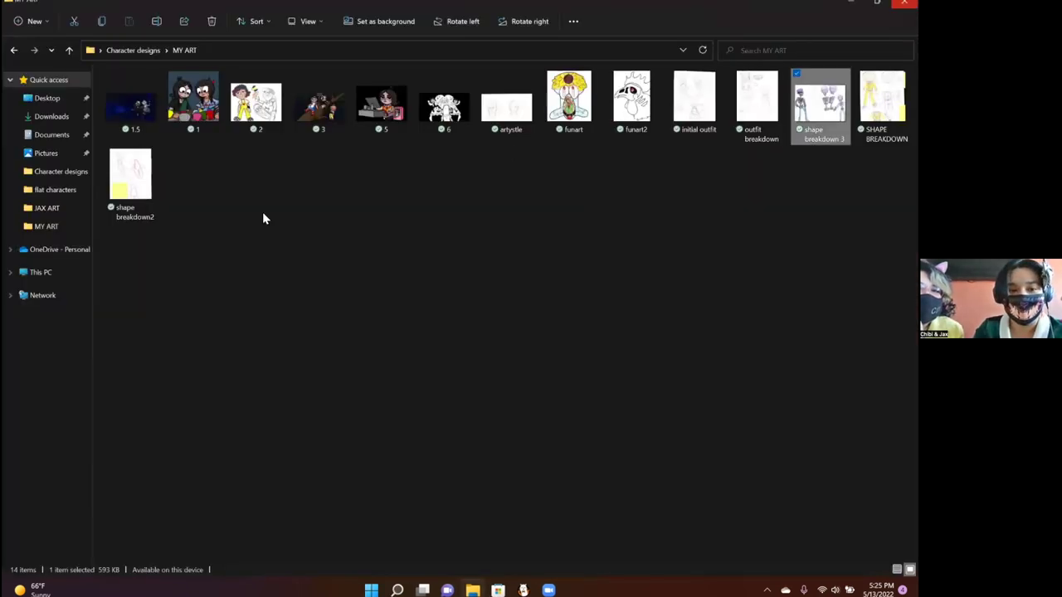
- View image 2, the character in yellow overalls with colour swatches, and close it
{"action": "left_click", "coordinate": [272, 118]}
{"action": "double_click", "coordinate": [272, 117]}
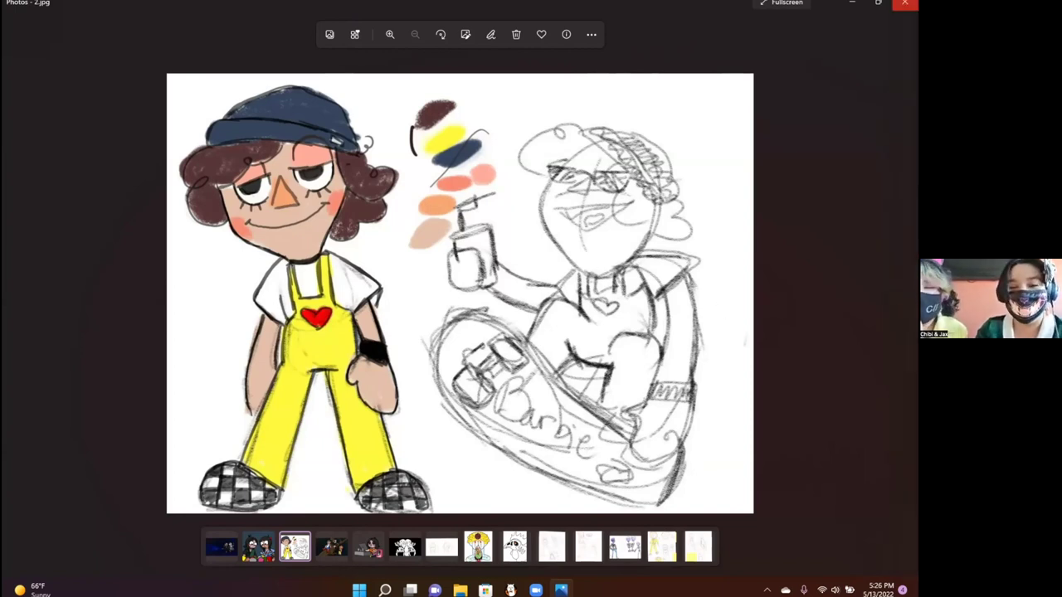
{"action": "left_click", "coordinate": [905, 2]}
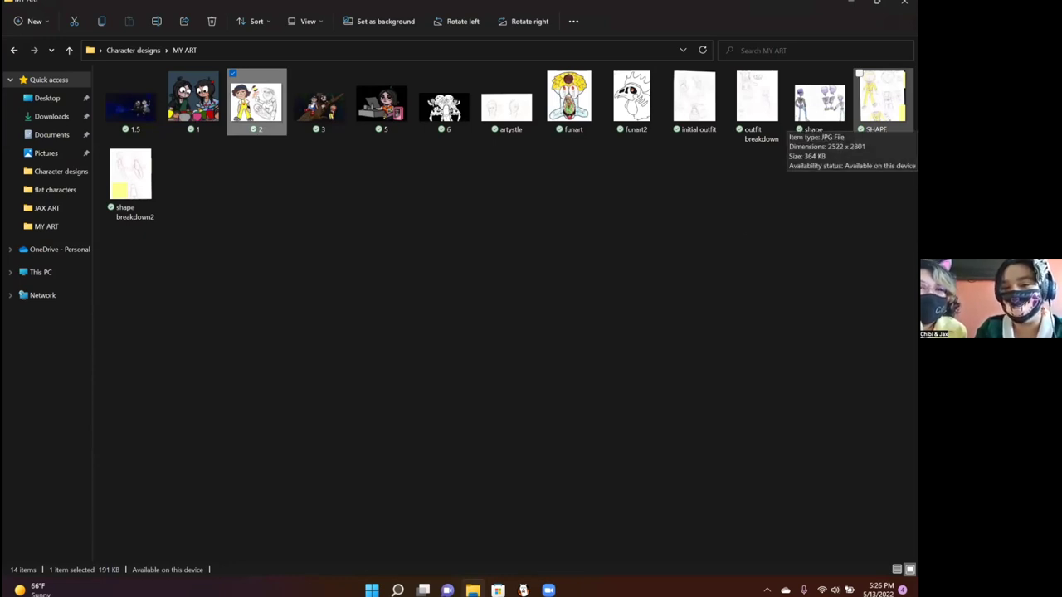
- Examine the jacket and belt construction in the SHAPE BREAKDOWN image up close, and close the image
{"action": "double_click", "coordinate": [881, 103]}
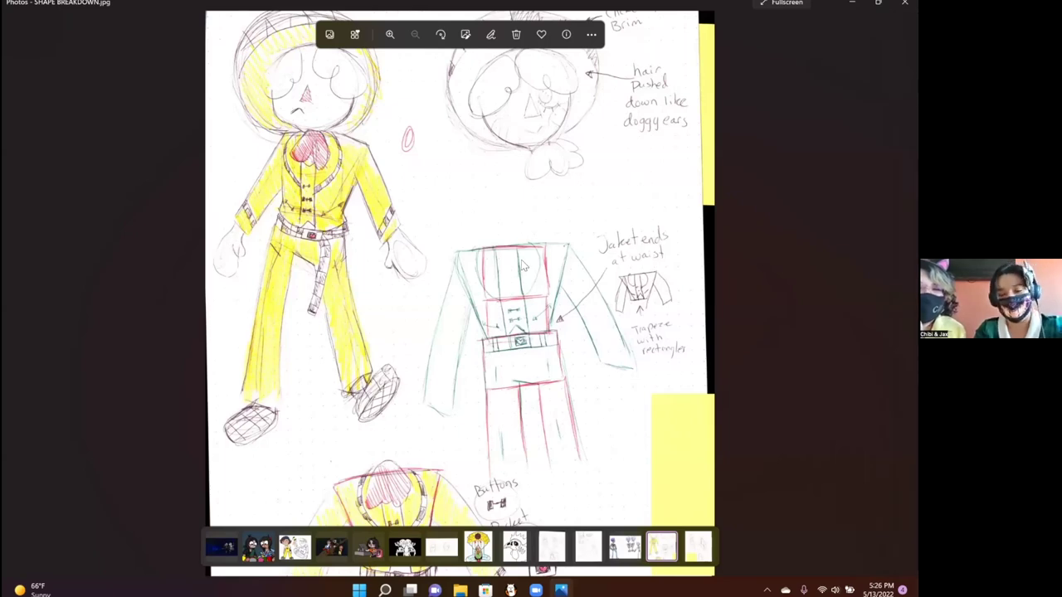
{"action": "scroll", "coordinate": [523, 266], "scroll_direction": "up", "scroll_amount": 4}
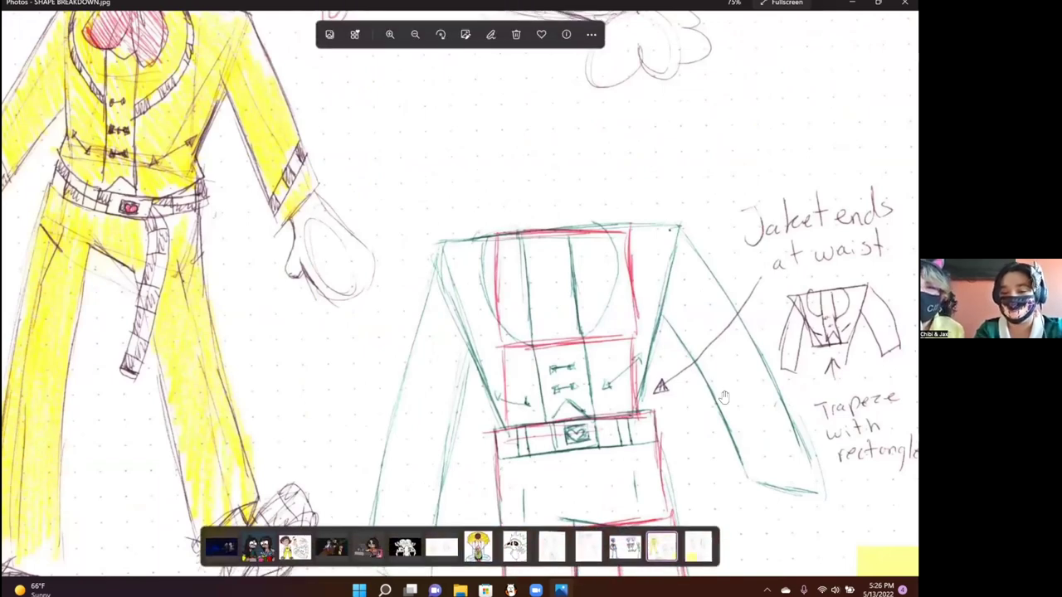
{"action": "scroll", "coordinate": [725, 397], "scroll_direction": "down", "scroll_amount": 3}
{"action": "scroll", "coordinate": [724, 397], "scroll_direction": "down", "scroll_amount": 5}
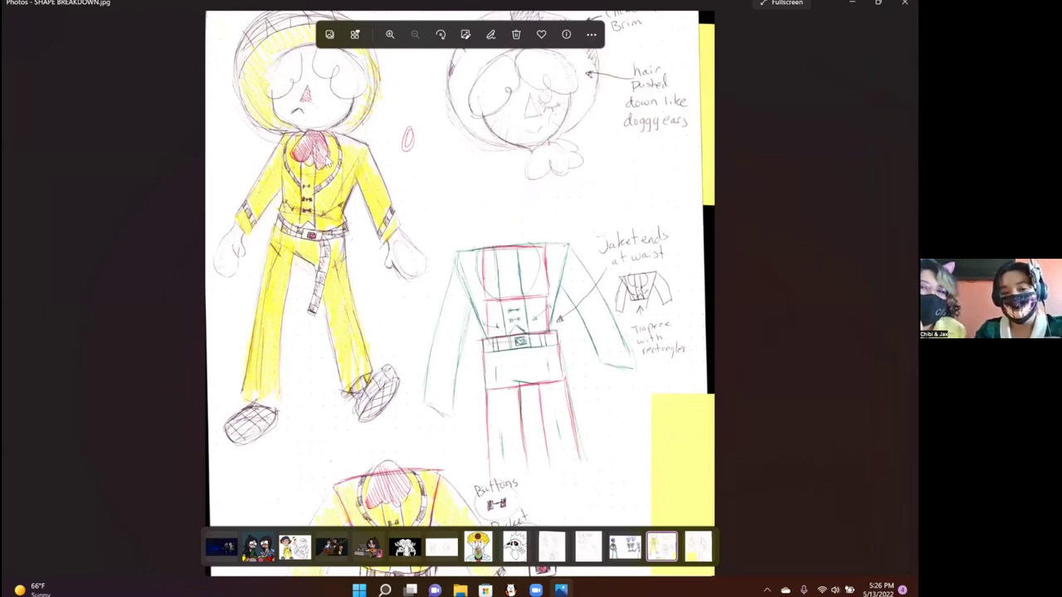
{"action": "scroll", "coordinate": [548, 378], "scroll_direction": "up", "scroll_amount": 3}
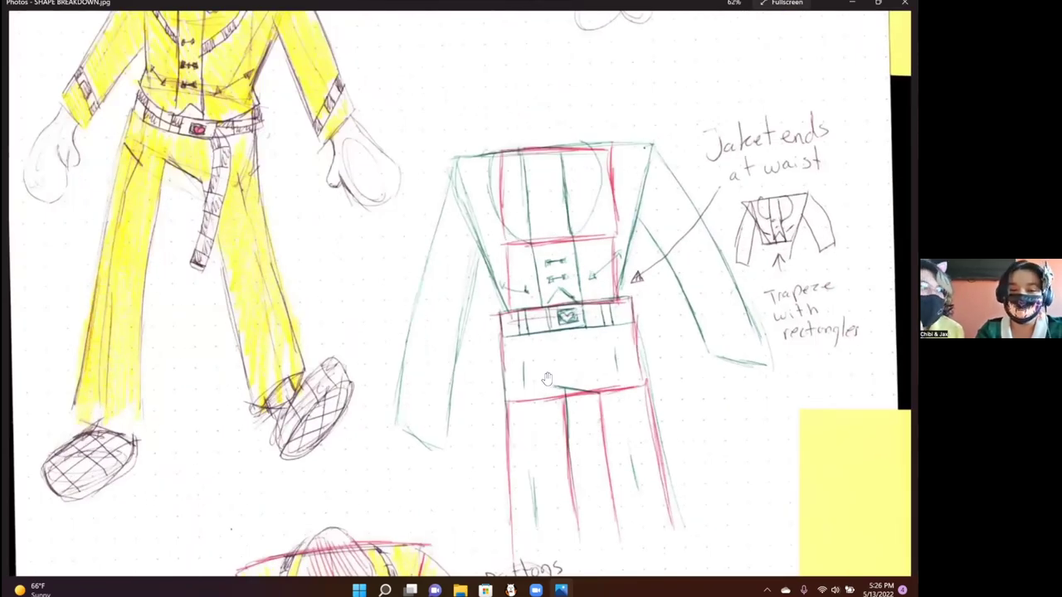
{"action": "scroll", "coordinate": [385, 203], "scroll_direction": "down", "scroll_amount": 1}
{"action": "scroll", "coordinate": [385, 203], "scroll_direction": "down", "scroll_amount": 3}
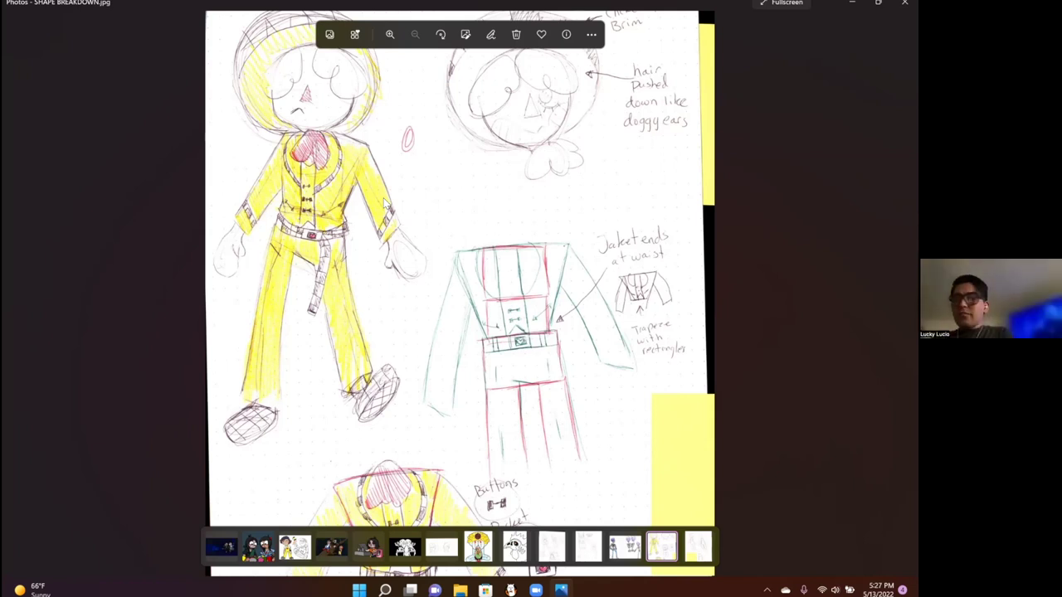
{"action": "left_click", "coordinate": [904, 3]}
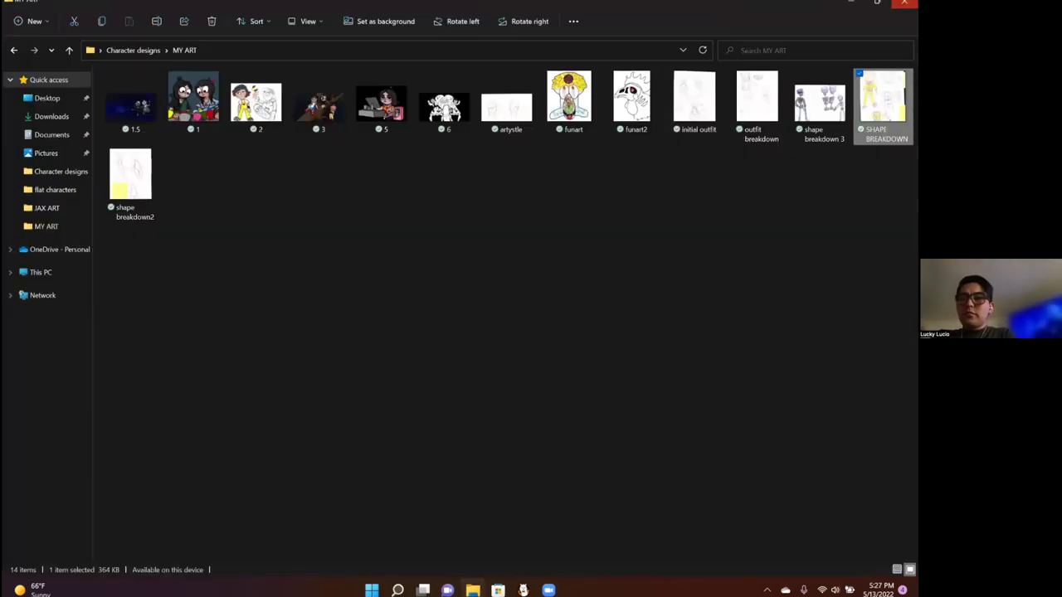
- View the initial outfit image, examine the apron, dress and sash sketches up close, and close it
{"action": "double_click", "coordinate": [707, 107]}
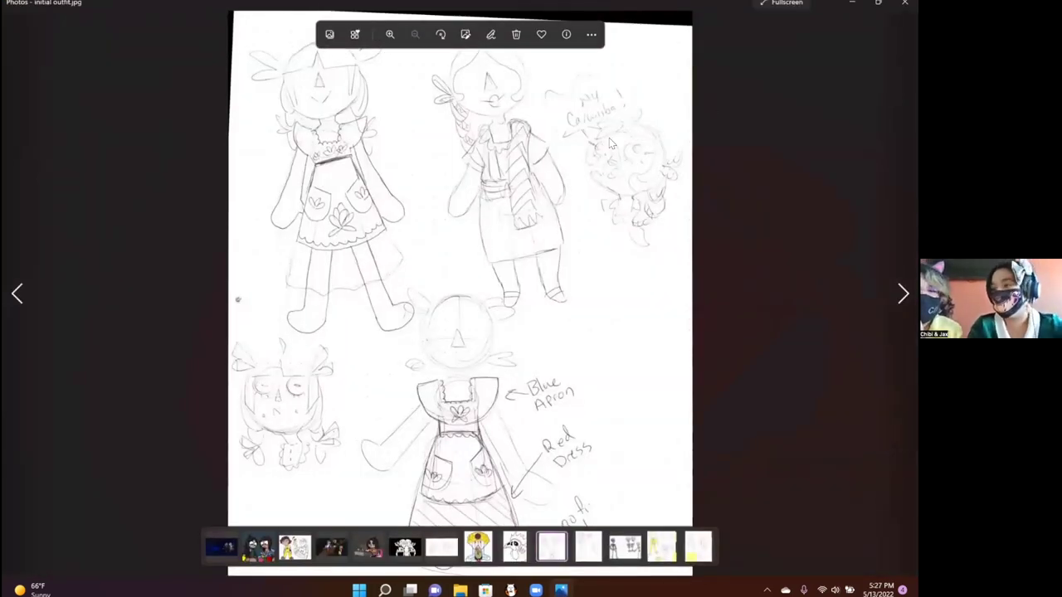
{"action": "scroll", "coordinate": [526, 164], "scroll_direction": "up", "scroll_amount": 3}
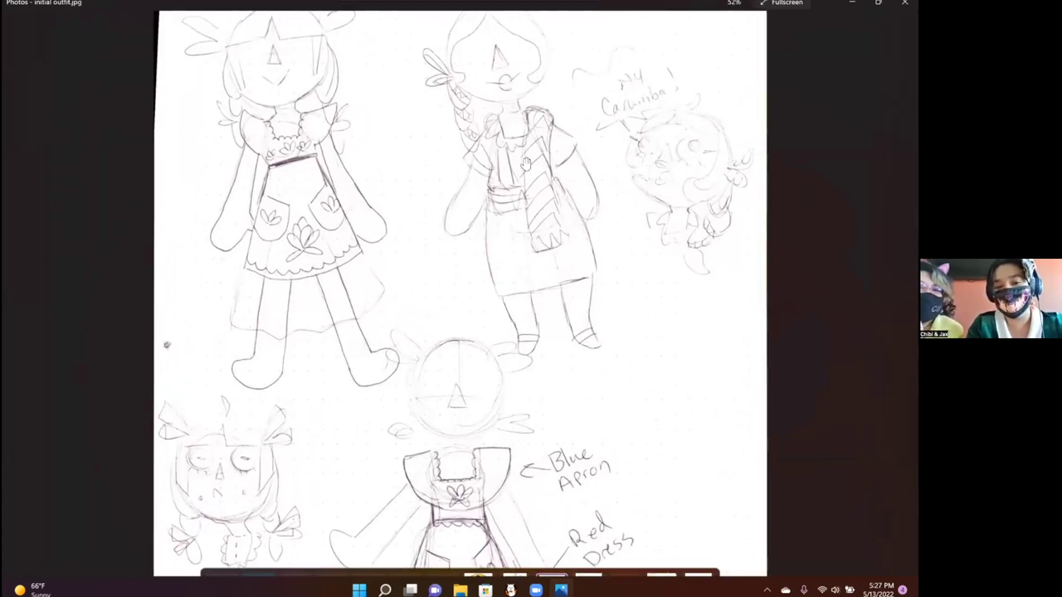
{"action": "scroll", "coordinate": [526, 164], "scroll_direction": "up", "scroll_amount": 3}
{"action": "scroll", "coordinate": [526, 165], "scroll_direction": "down", "scroll_amount": 4}
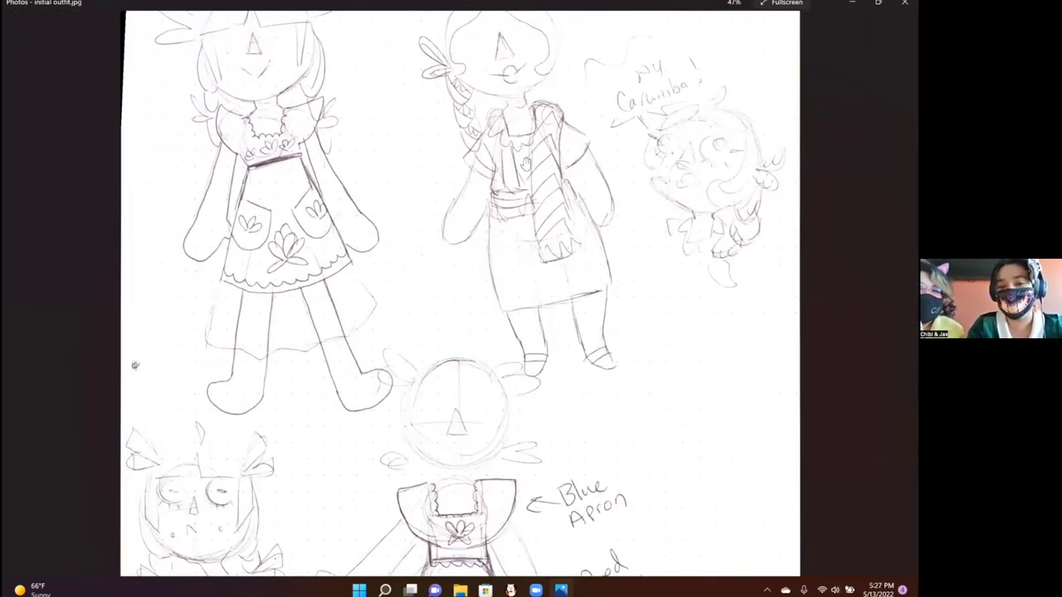
{"action": "left_click", "coordinate": [526, 164]}
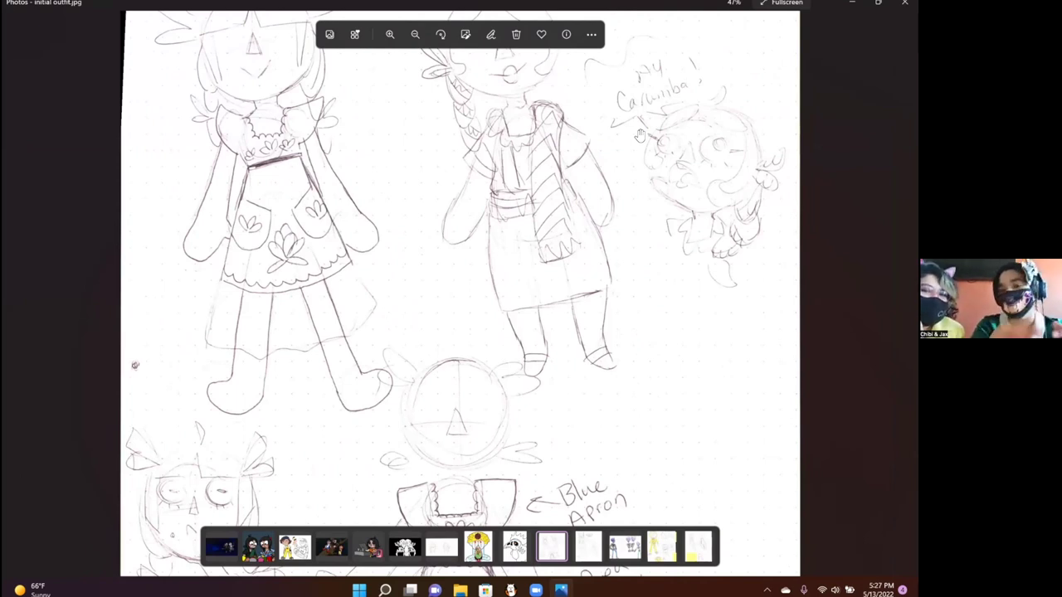
{"action": "scroll", "coordinate": [591, 169], "scroll_direction": "down", "scroll_amount": 2}
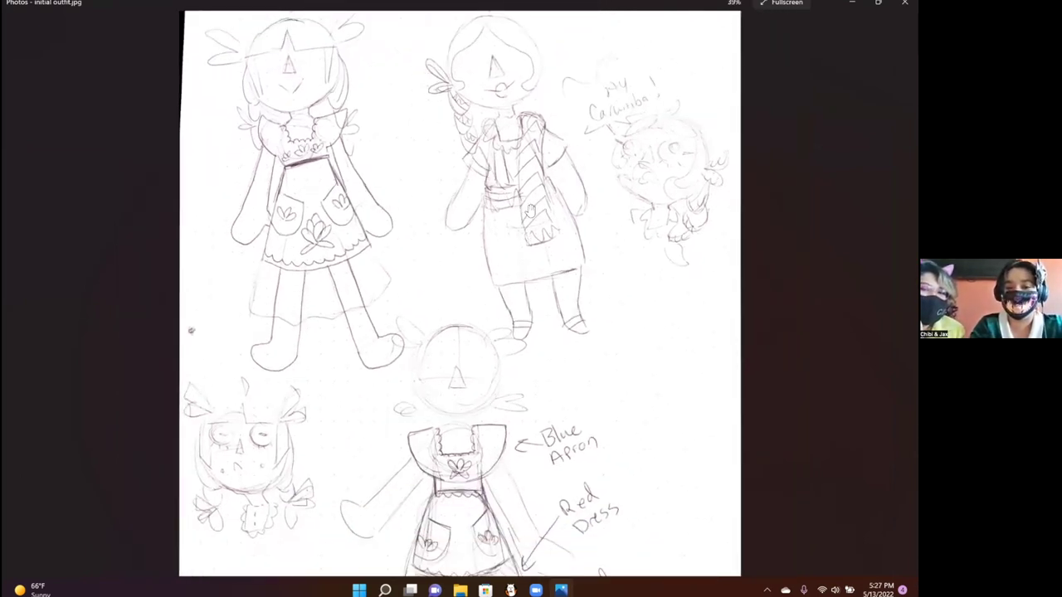
{"action": "scroll", "coordinate": [530, 375], "scroll_direction": "down", "scroll_amount": 1}
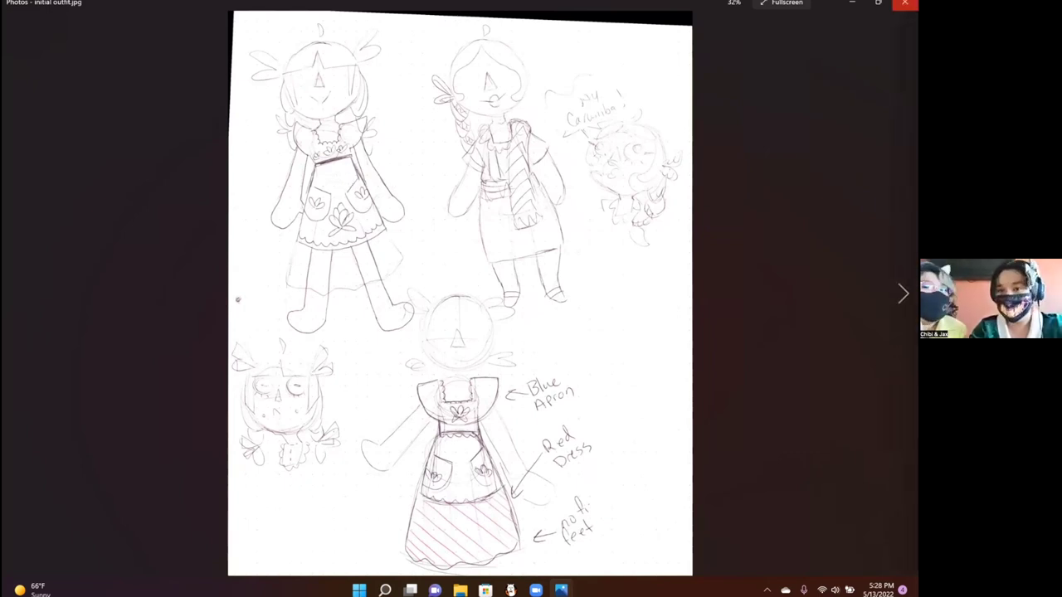
{"action": "left_click", "coordinate": [905, 2]}
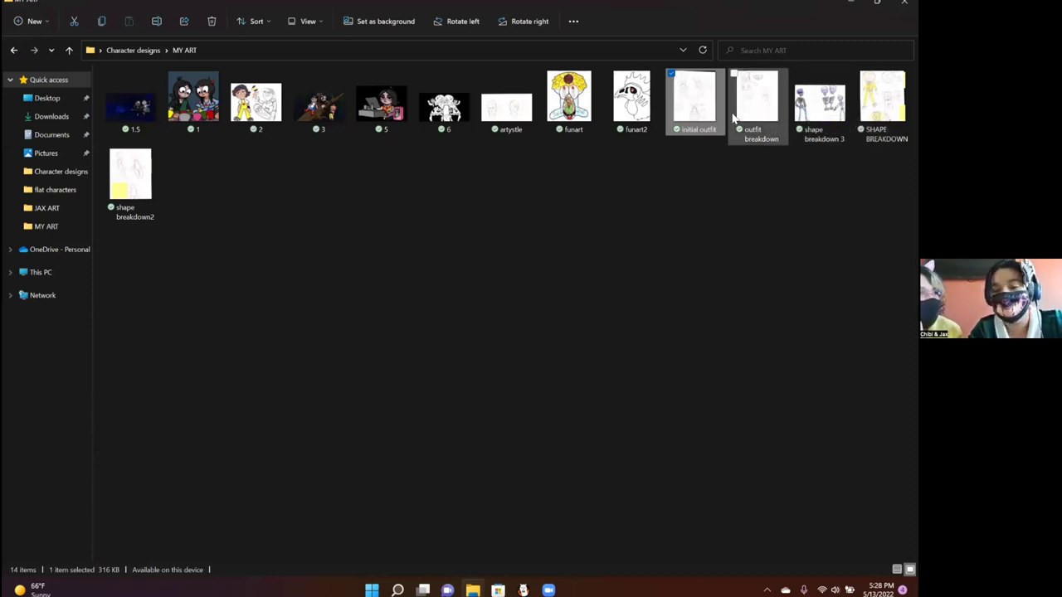
- View the outfit breakdown image, examine the embroidered flower collar and the apron pockets up close, and close it
{"action": "left_click", "coordinate": [743, 114]}
{"action": "double_click", "coordinate": [742, 114]}
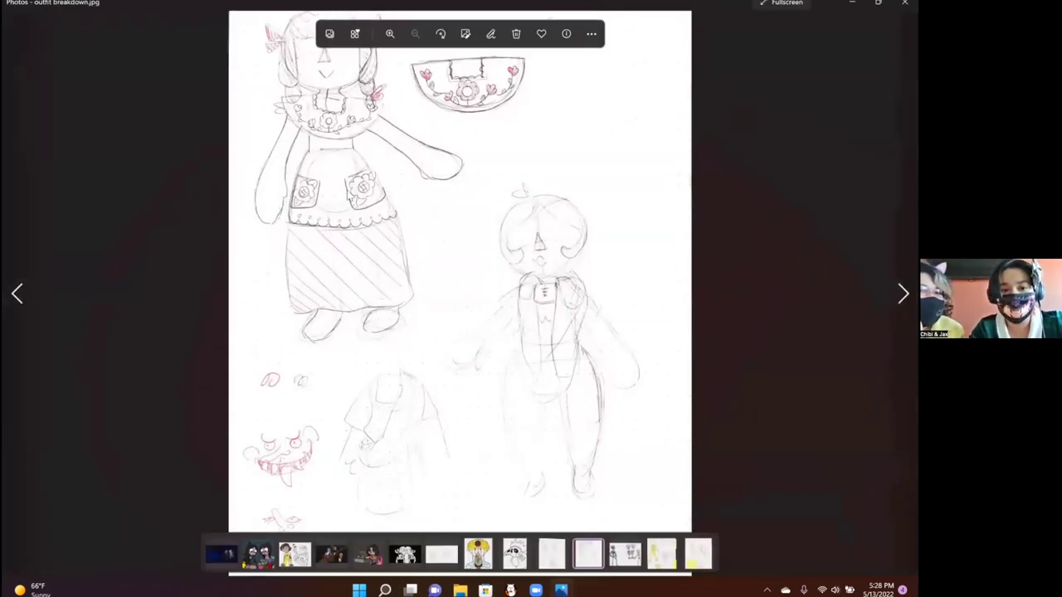
{"action": "scroll", "coordinate": [332, 139], "scroll_direction": "up", "scroll_amount": 3}
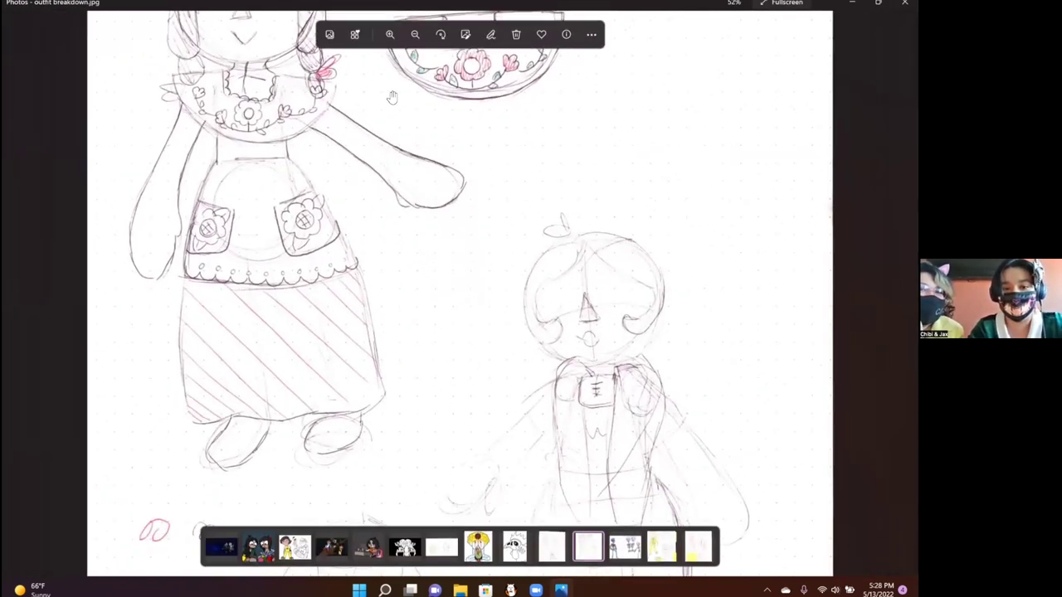
{"action": "left_click_drag", "start_coordinate": [385, 156], "coordinate": [375, 215]}
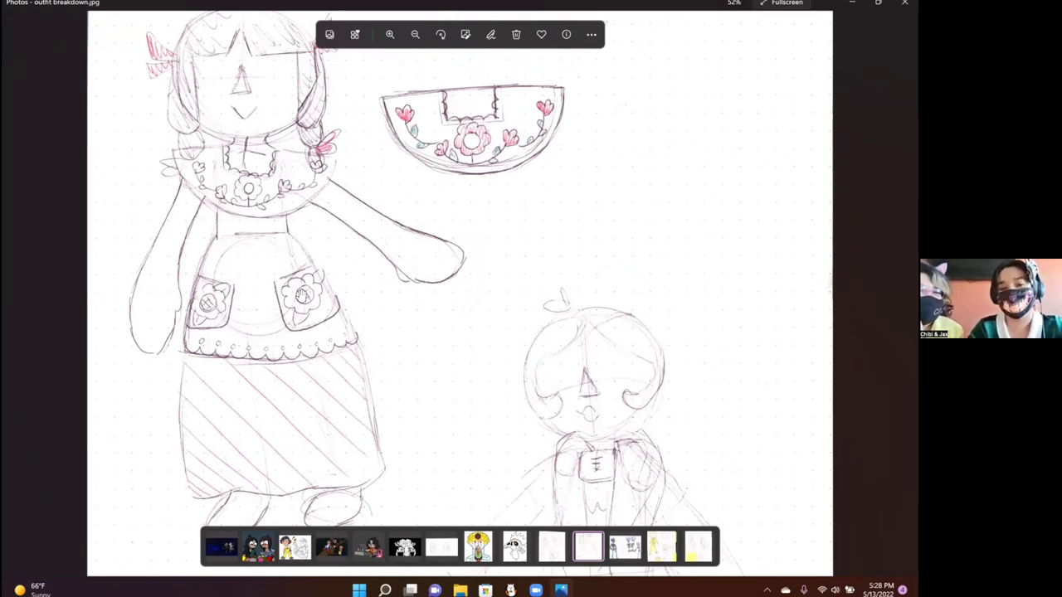
{"action": "scroll", "coordinate": [271, 220], "scroll_direction": "down", "scroll_amount": 3}
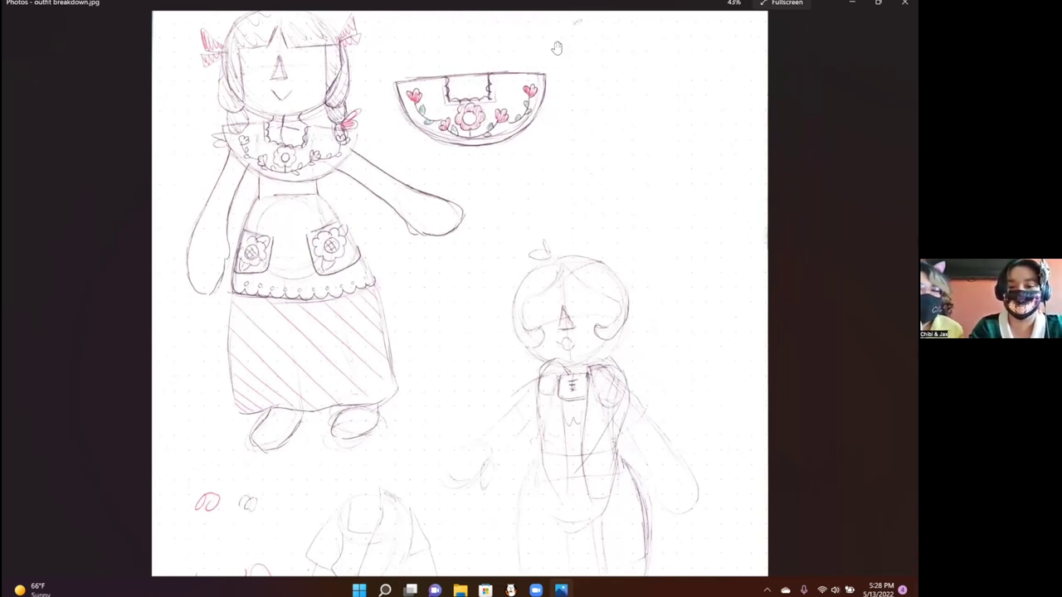
{"action": "scroll", "coordinate": [457, 99], "scroll_direction": "up", "scroll_amount": 3}
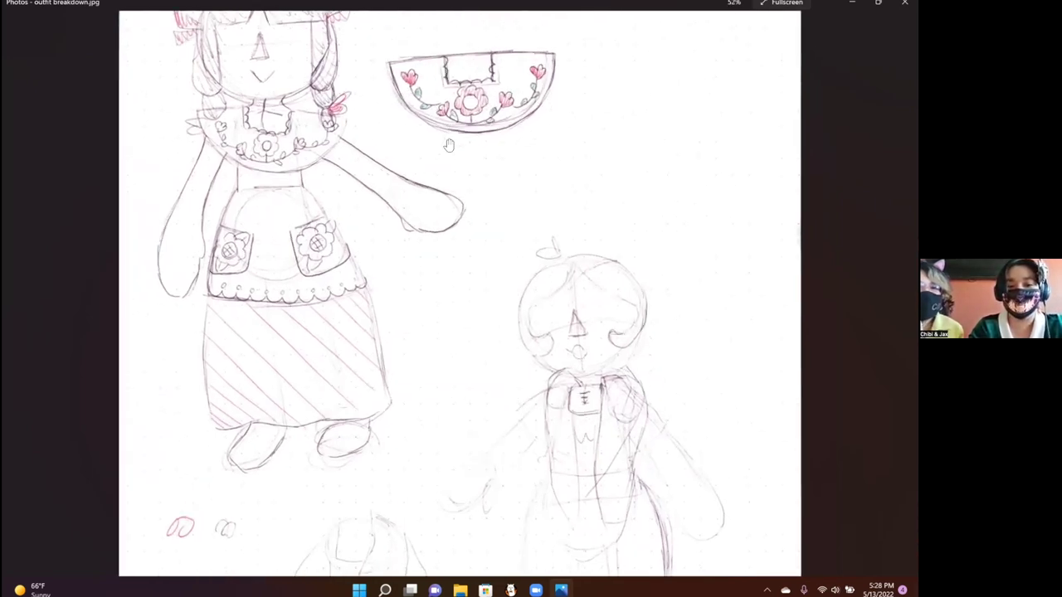
{"action": "left_click_drag", "start_coordinate": [378, 101], "coordinate": [362, 211]}
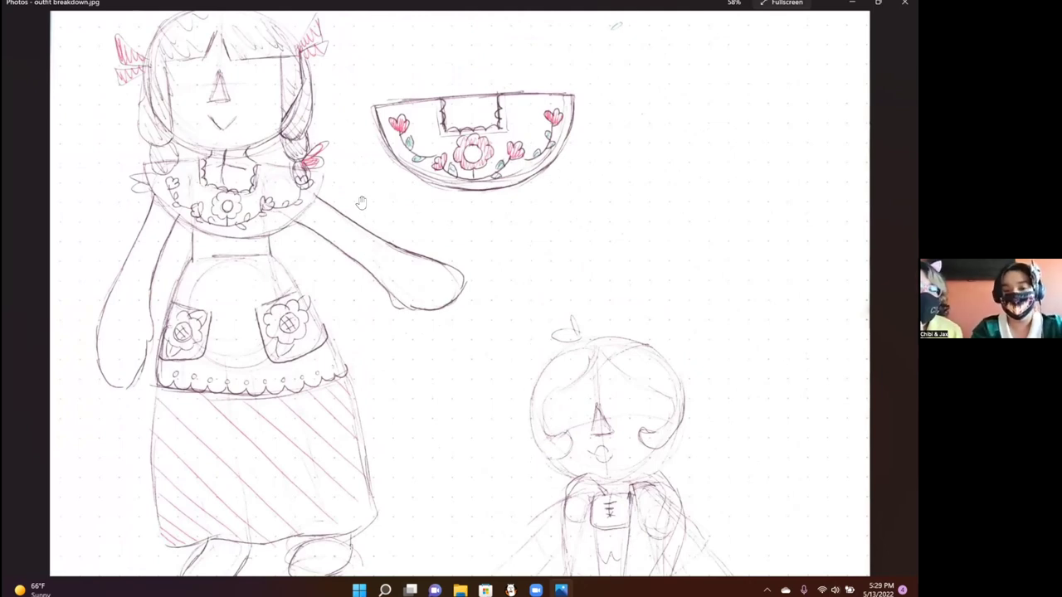
{"action": "scroll", "coordinate": [361, 203], "scroll_direction": "down", "scroll_amount": 3}
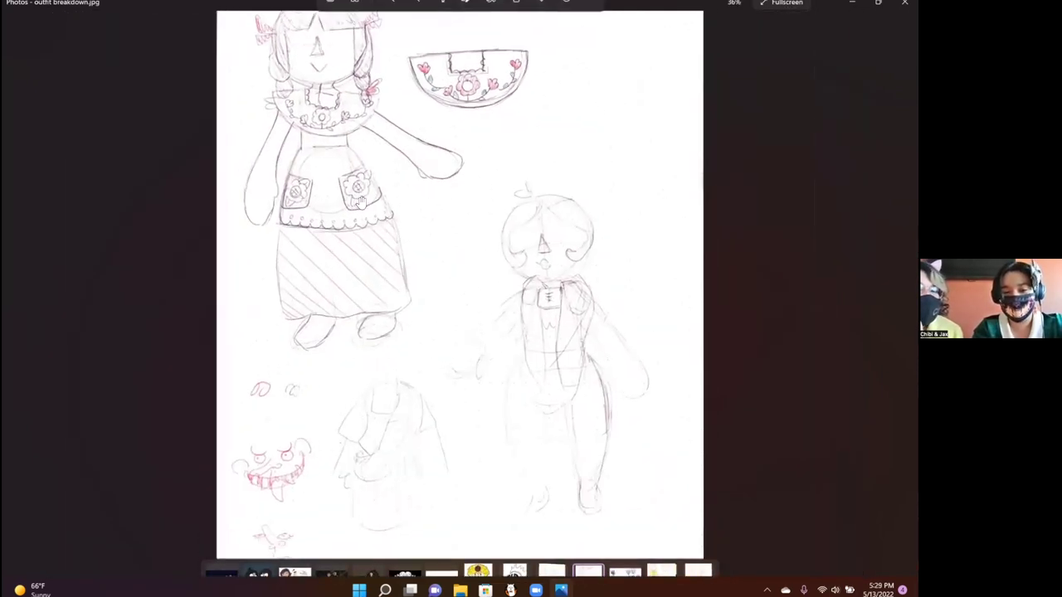
{"action": "scroll", "coordinate": [361, 203], "scroll_direction": "down", "scroll_amount": 1}
{"action": "left_click", "coordinate": [905, 3]}
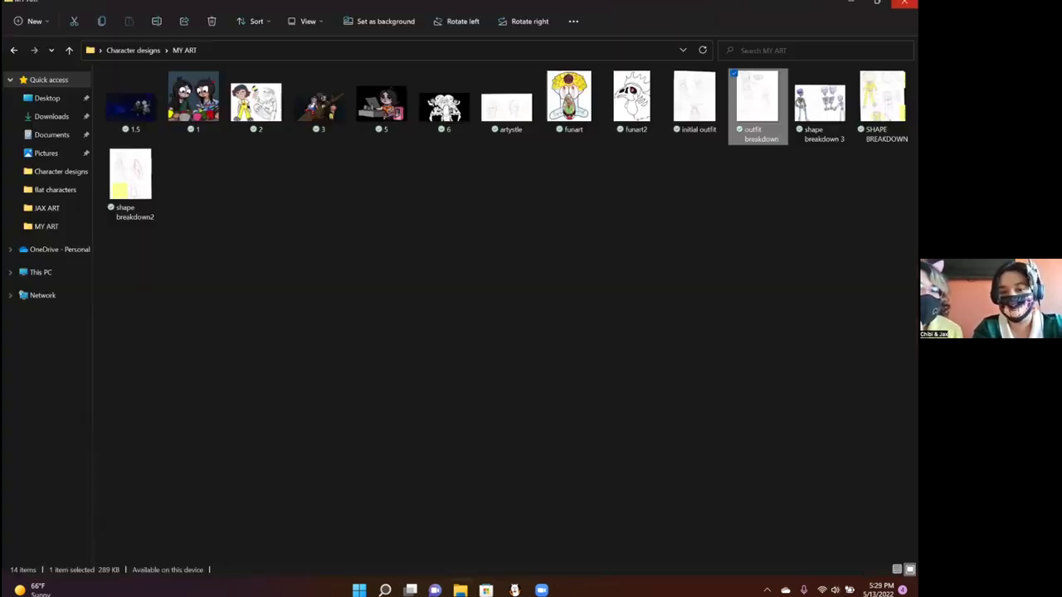
- View the shape breakdown2 image, examine the construction shapes of the three large figures, and close it
{"action": "double_click", "coordinate": [130, 173]}
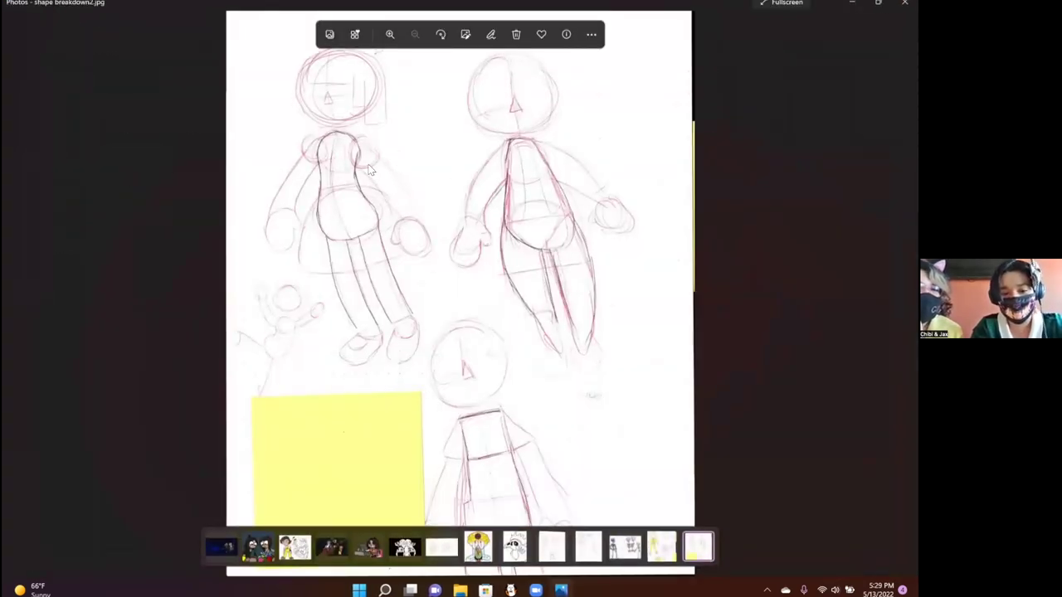
{"action": "scroll", "coordinate": [371, 169], "scroll_direction": "up", "scroll_amount": 5}
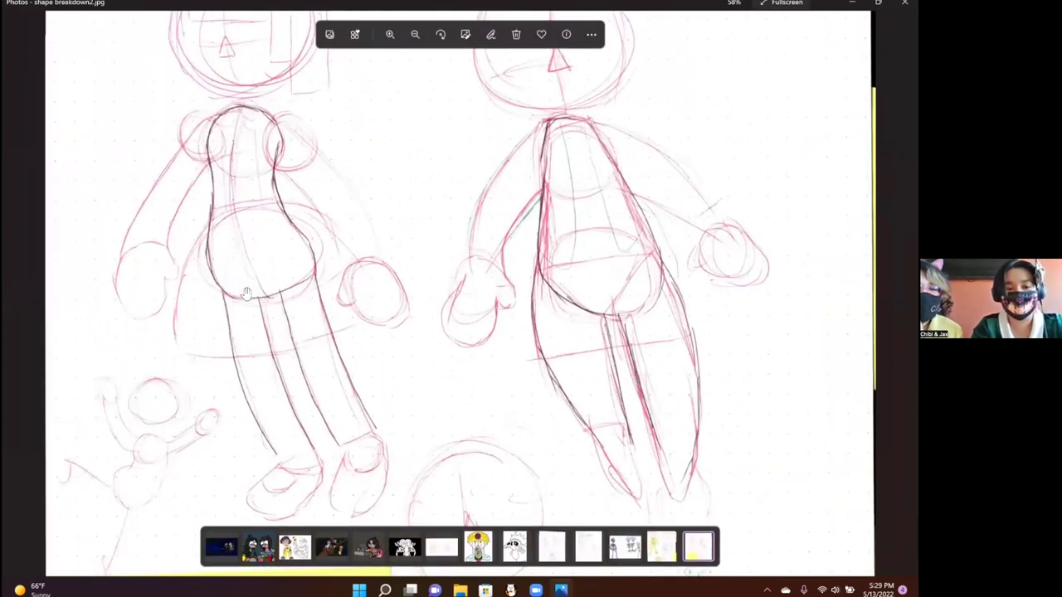
{"action": "mouse_move", "coordinate": [598, 206]}
{"action": "left_mouse_down"}
{"action": "mouse_move", "coordinate": [482, 218]}
{"action": "mouse_move", "coordinate": [484, 254]}
{"action": "left_mouse_up"}
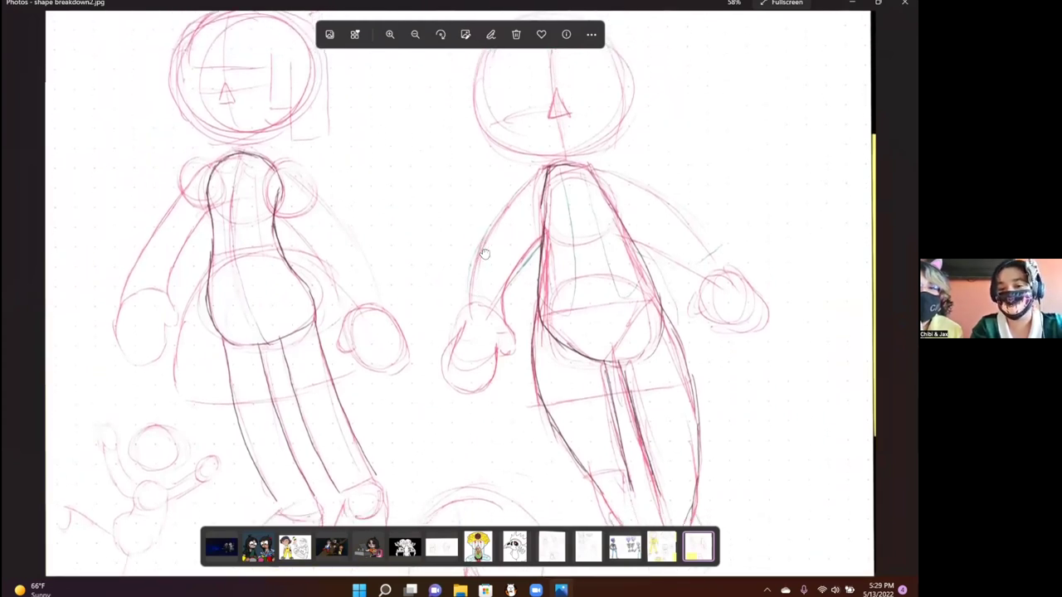
{"action": "mouse_move", "coordinate": [484, 253]}
{"action": "left_mouse_down"}
{"action": "mouse_move", "coordinate": [488, 282]}
{"action": "mouse_move", "coordinate": [496, 248]}
{"action": "left_mouse_up"}
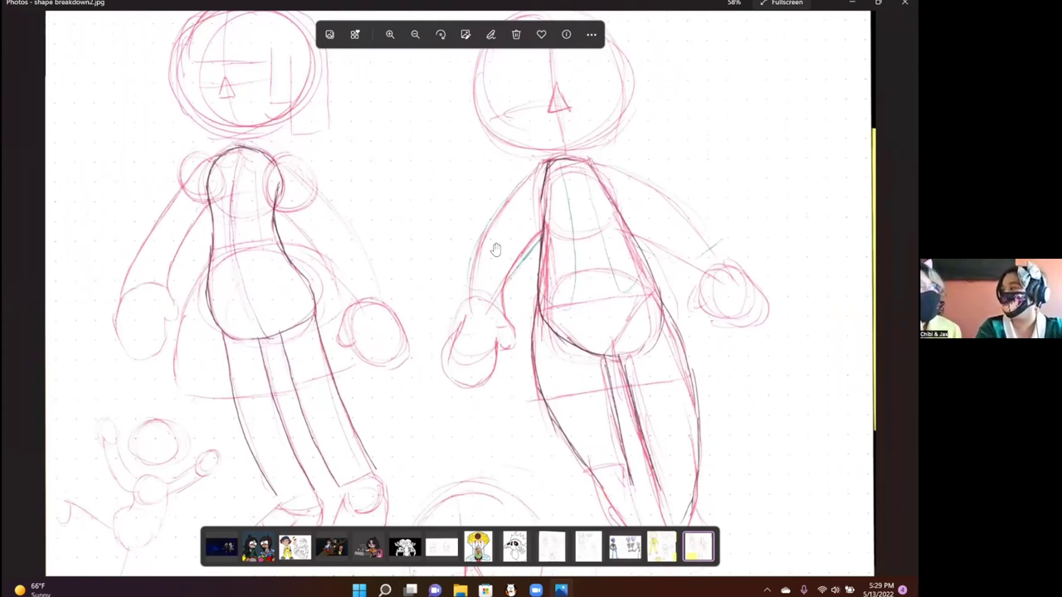
{"action": "left_click_drag", "start_coordinate": [502, 306], "coordinate": [495, 101]}
{"action": "left_click_drag", "start_coordinate": [531, 324], "coordinate": [531, 128]}
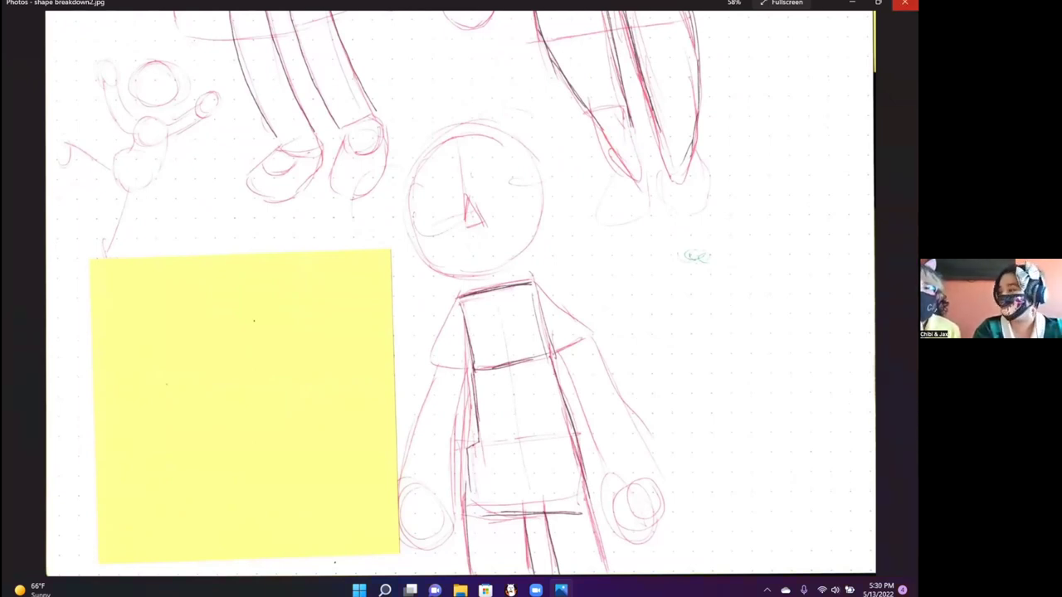
{"action": "left_click", "coordinate": [904, 3]}
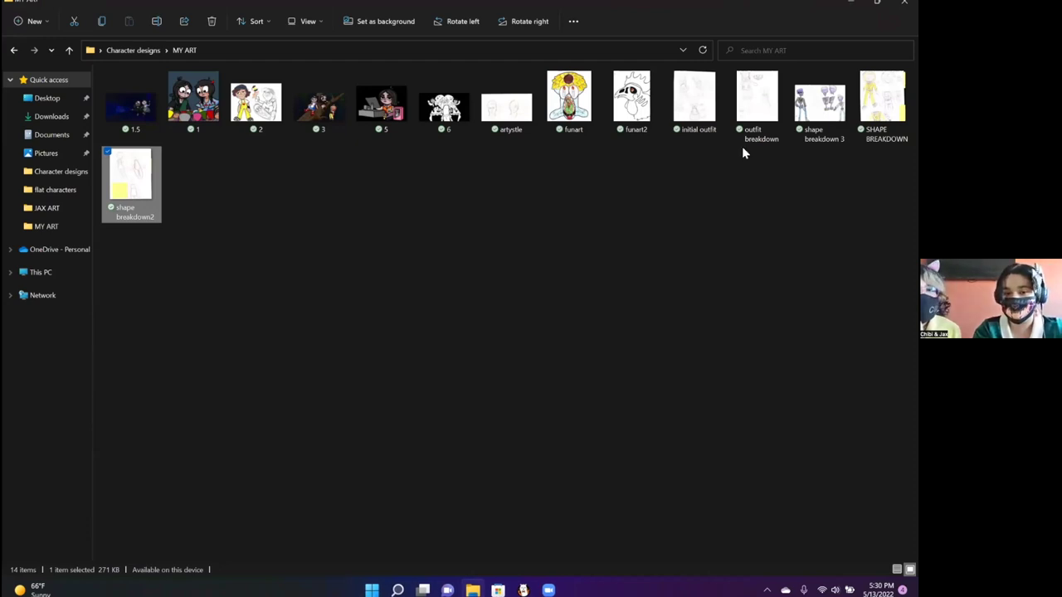
- View image 3 with the characters in the tree and image 1 with the two braided girls, closing each one
{"action": "left_click", "coordinate": [304, 114]}
{"action": "double_click", "coordinate": [304, 114]}
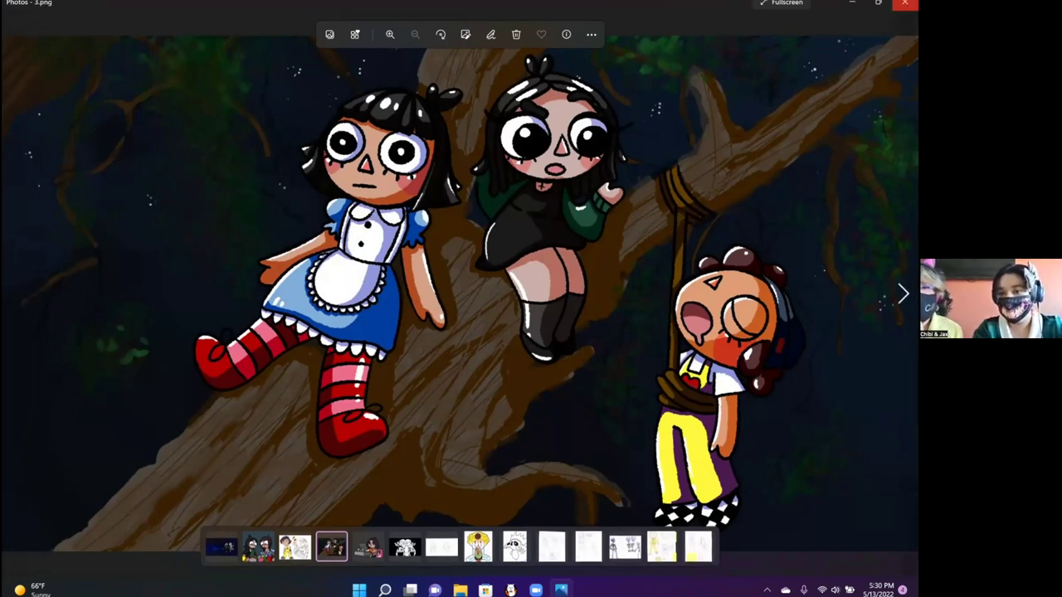
{"action": "left_click", "coordinate": [904, 3]}
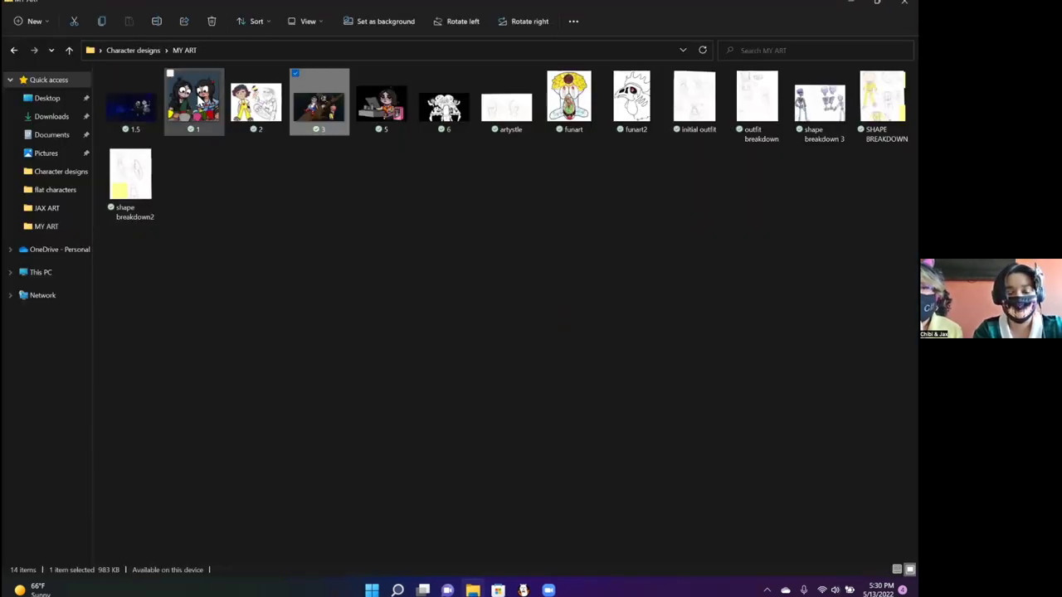
{"action": "double_click", "coordinate": [197, 97]}
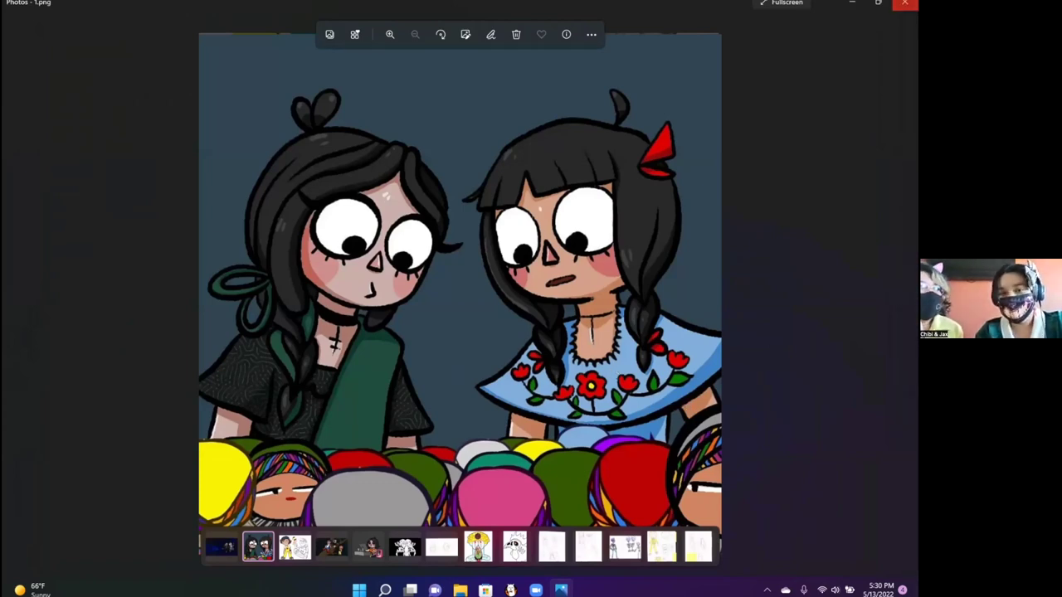
{"action": "left_click", "coordinate": [905, 4]}
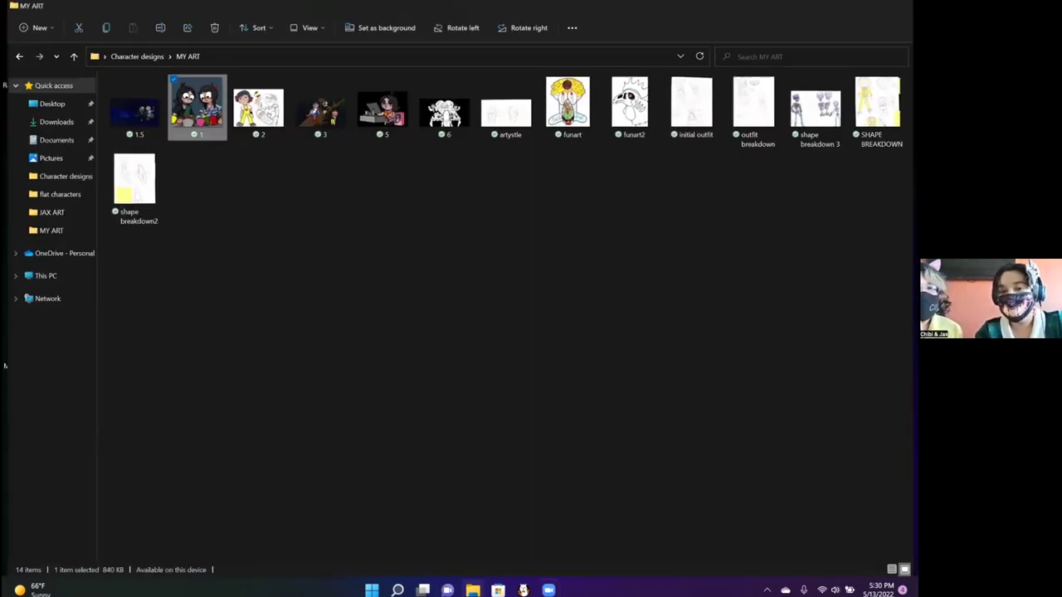
- Minimize the MY ART folder, switch to FireAlpaca, and examine the hammer-wielding character sketch up close from cap to knees
{"action": "left_click", "coordinate": [852, 3]}
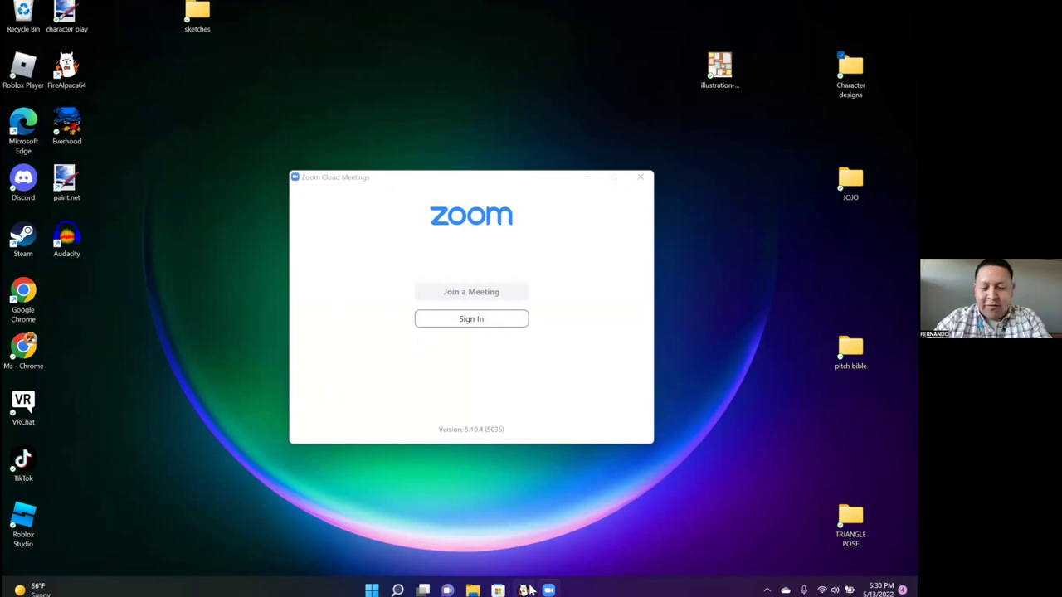
{"action": "left_click", "coordinate": [524, 590]}
{"action": "scroll", "coordinate": [565, 301], "scroll_direction": "up", "scroll_amount": 3}
{"action": "scroll", "coordinate": [564, 301], "scroll_direction": "down", "scroll_amount": 4}
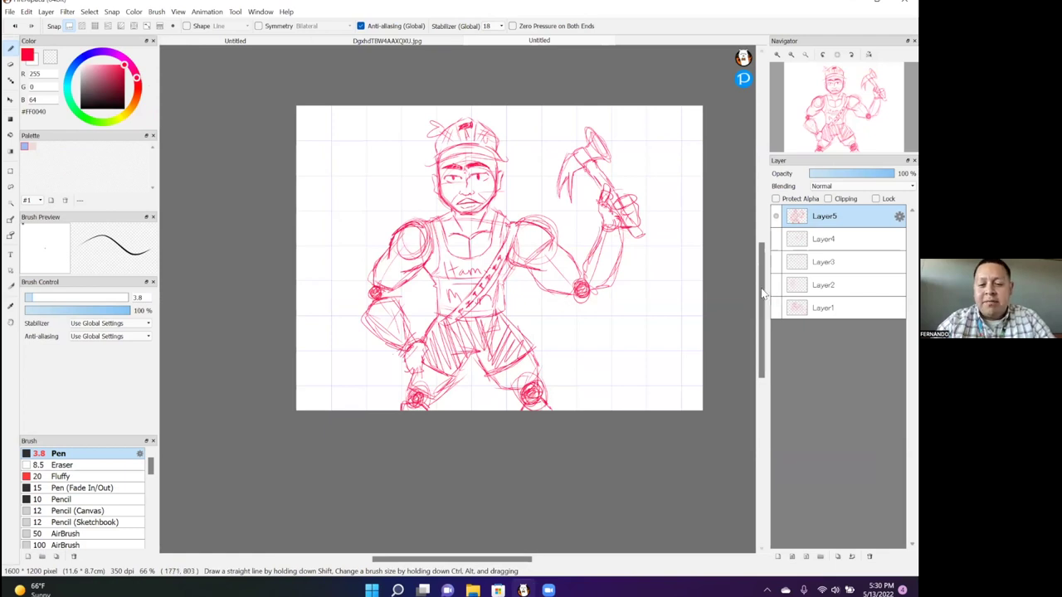
{"action": "left_click_drag", "start_coordinate": [763, 290], "coordinate": [765, 264]}
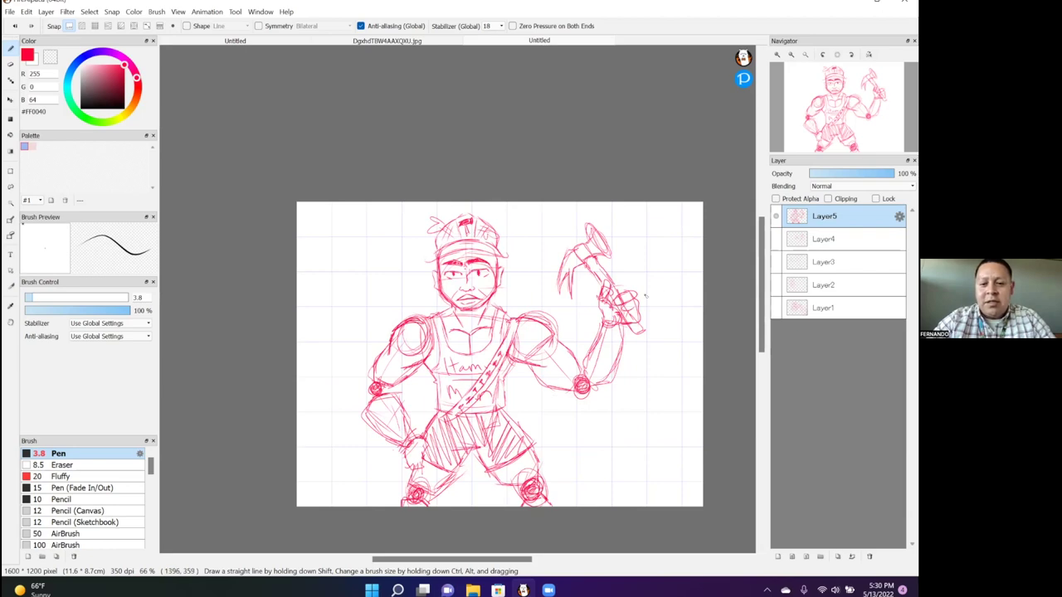
{"action": "scroll", "coordinate": [640, 298], "scroll_direction": "down", "scroll_amount": 2}
{"action": "scroll", "coordinate": [640, 299], "scroll_direction": "up", "scroll_amount": 4}
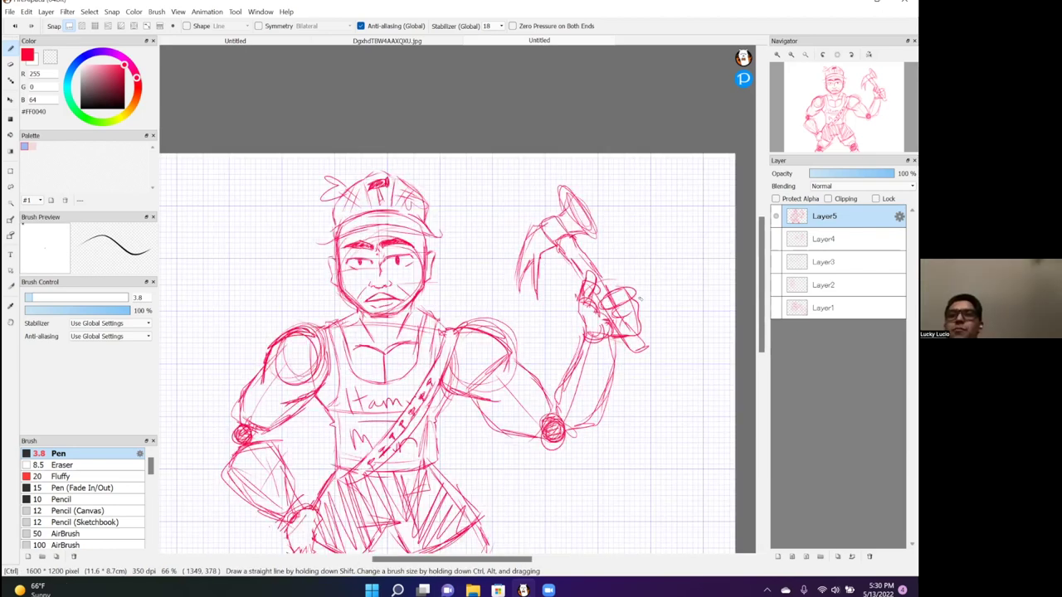
{"action": "scroll", "coordinate": [639, 298], "scroll_direction": "down", "scroll_amount": 1}
{"action": "mouse_move", "coordinate": [762, 227]}
{"action": "left_mouse_down"}
{"action": "mouse_move", "coordinate": [760, 268]}
{"action": "mouse_move", "coordinate": [761, 249]}
{"action": "left_mouse_up"}
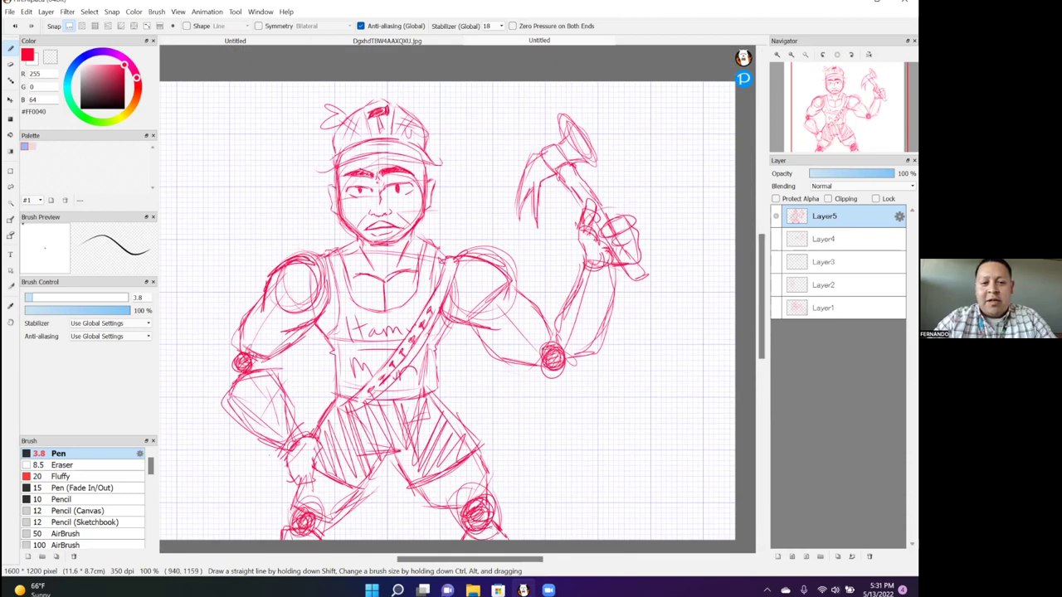
{"action": "left_click_drag", "start_coordinate": [504, 559], "coordinate": [488, 565]}
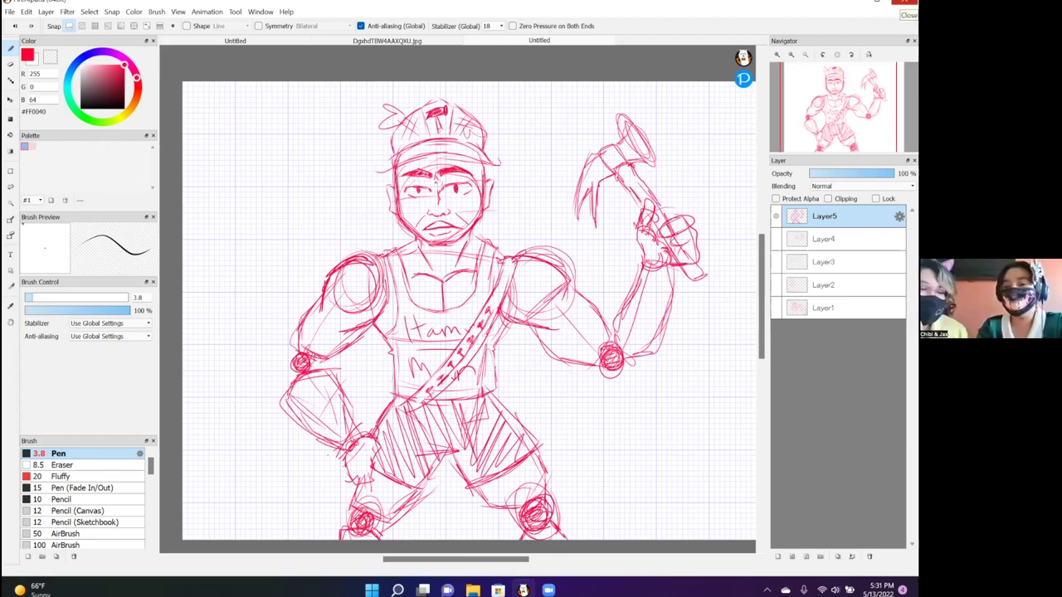
- Start closing the program, saving the first untitled document as "hammer man" in Character designs and the open JPEG at quality 95
{"action": "left_click", "coordinate": [903, 3]}
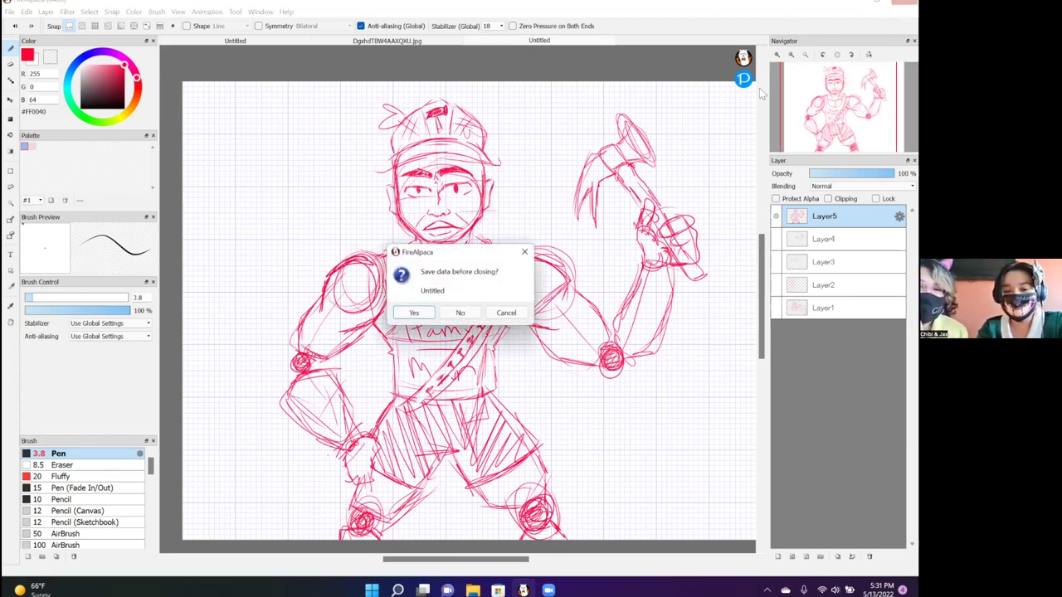
{"action": "left_click", "coordinate": [417, 317]}
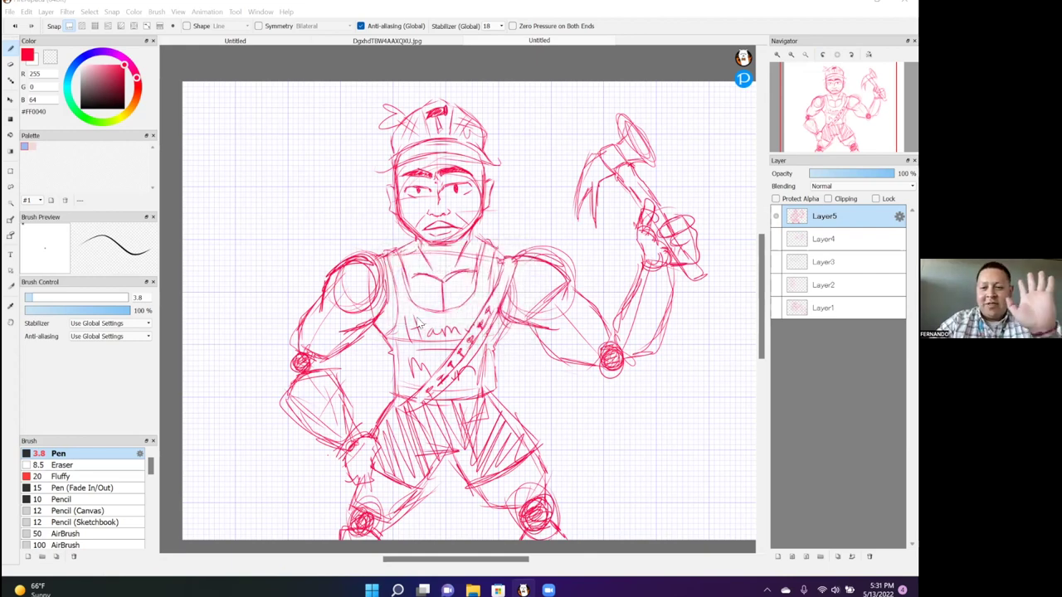
{"action": "type", "text": "hammer"}
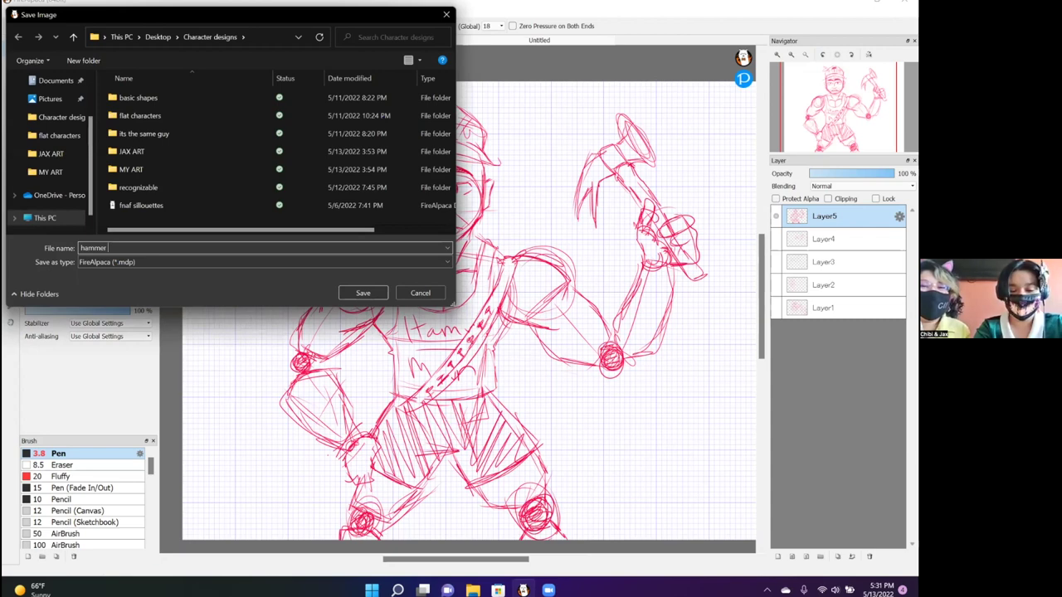
{"action": "type", "text": " man"}
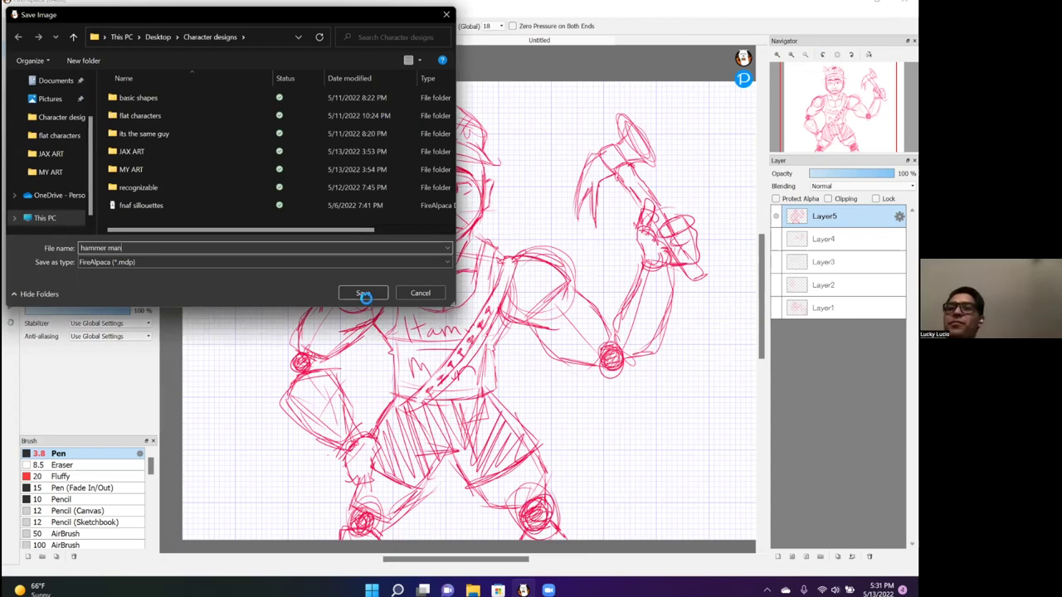
{"action": "left_click", "coordinate": [363, 295]}
{"action": "left_click", "coordinate": [436, 320]}
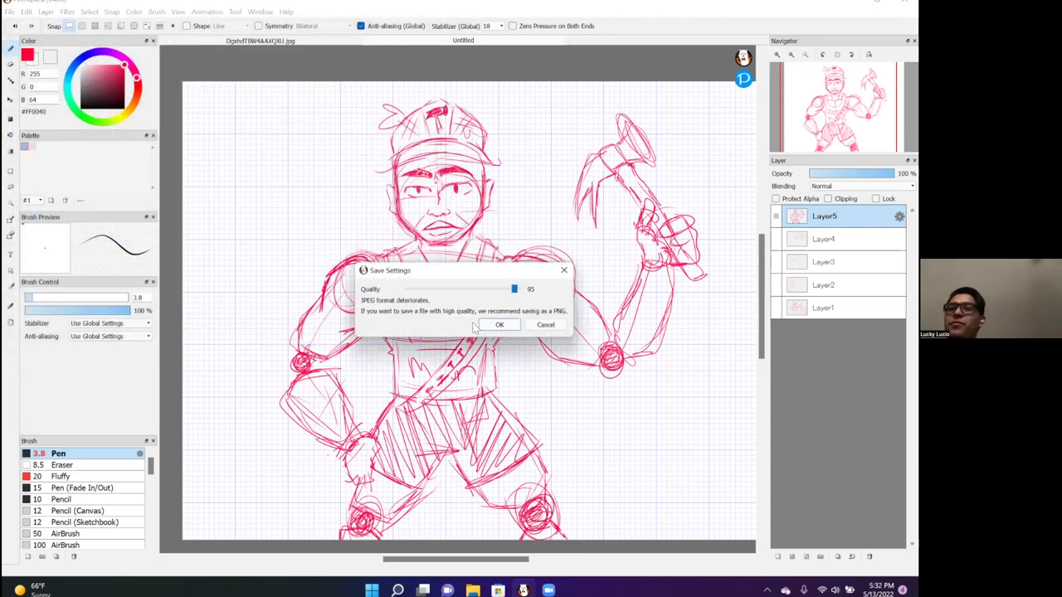
{"action": "left_click", "coordinate": [504, 327]}
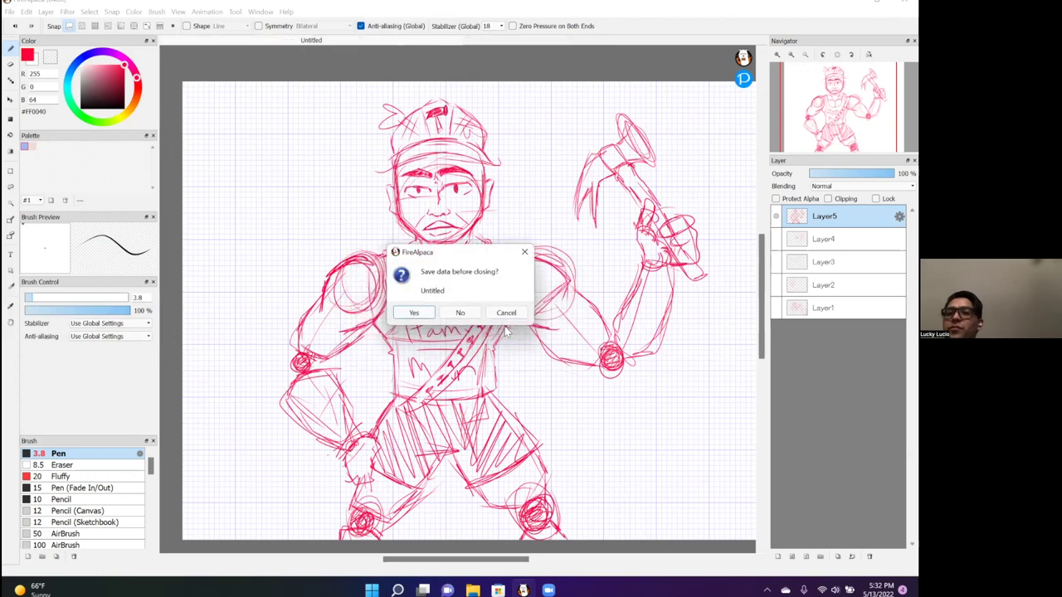